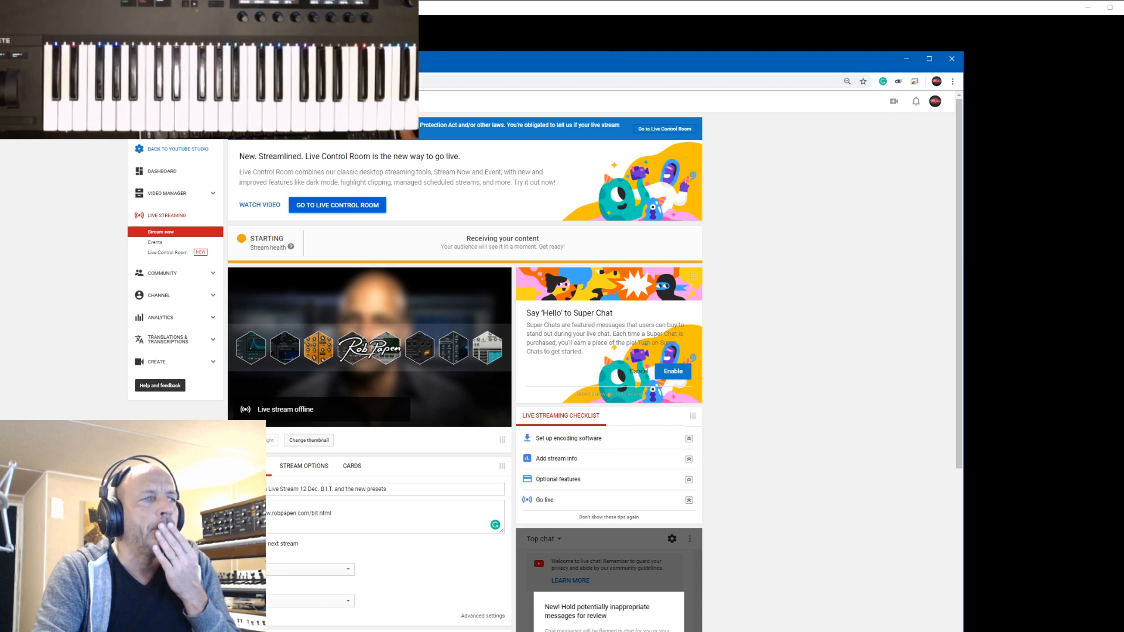
- Check the YouTube live stream page and minimise the browser windows to switch to Cubase
scroll(731, 309, "down", 3)
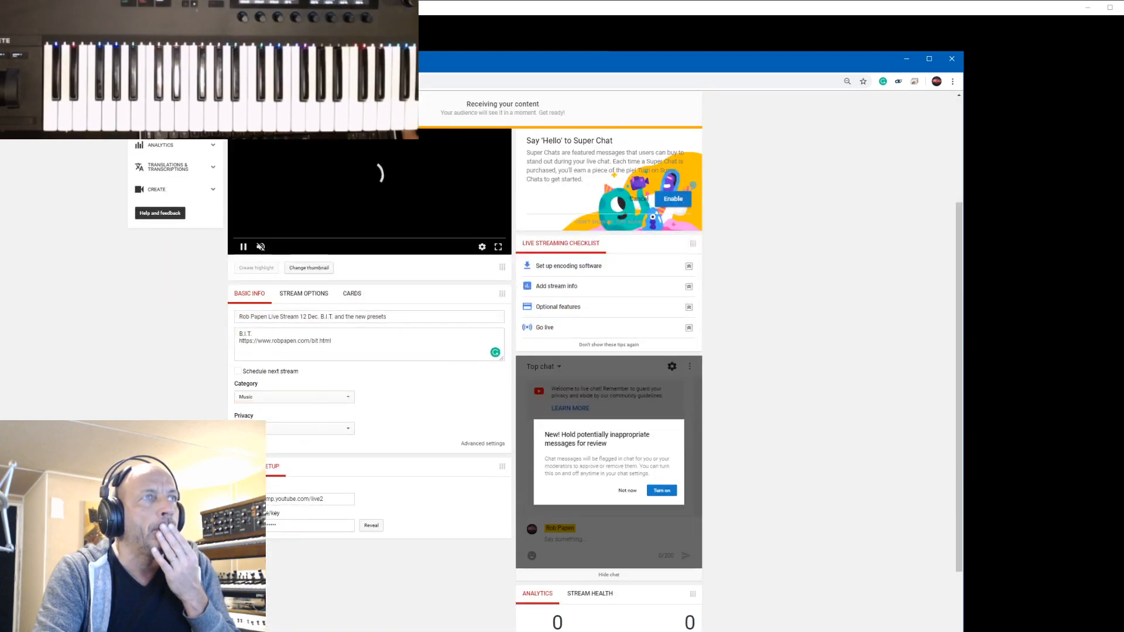
left_click(907, 58)
left_click(548, 58)
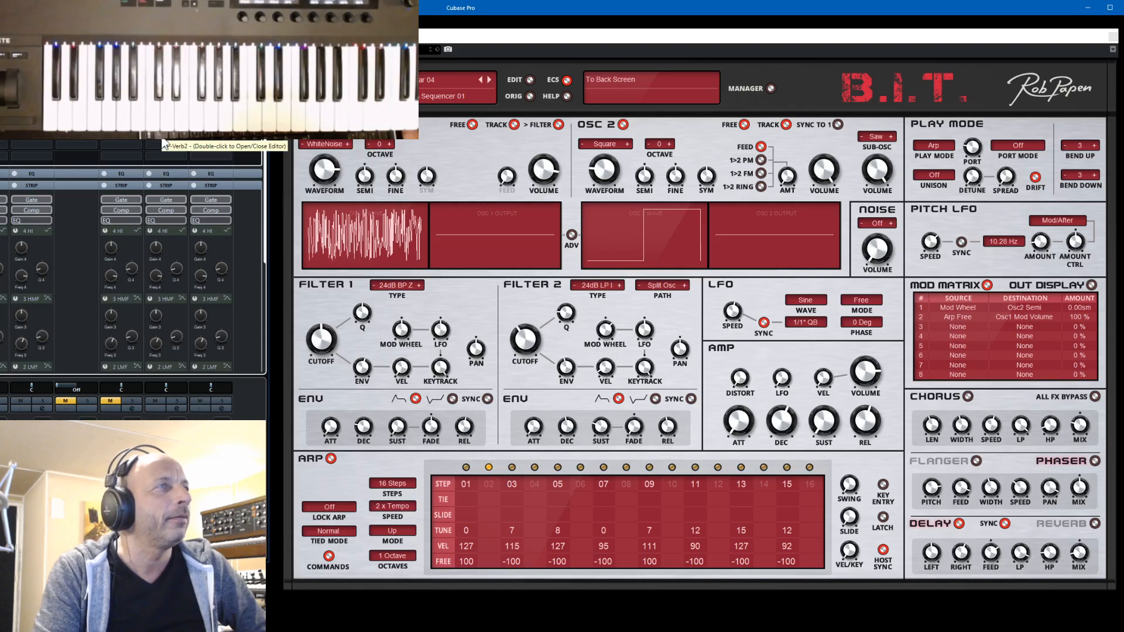
- In the RP-Verb2 insert, set the Reverse trigger level to -40.0 dB and rebalance the Reverse mix with the wet signal at 100
double_click(164, 143)
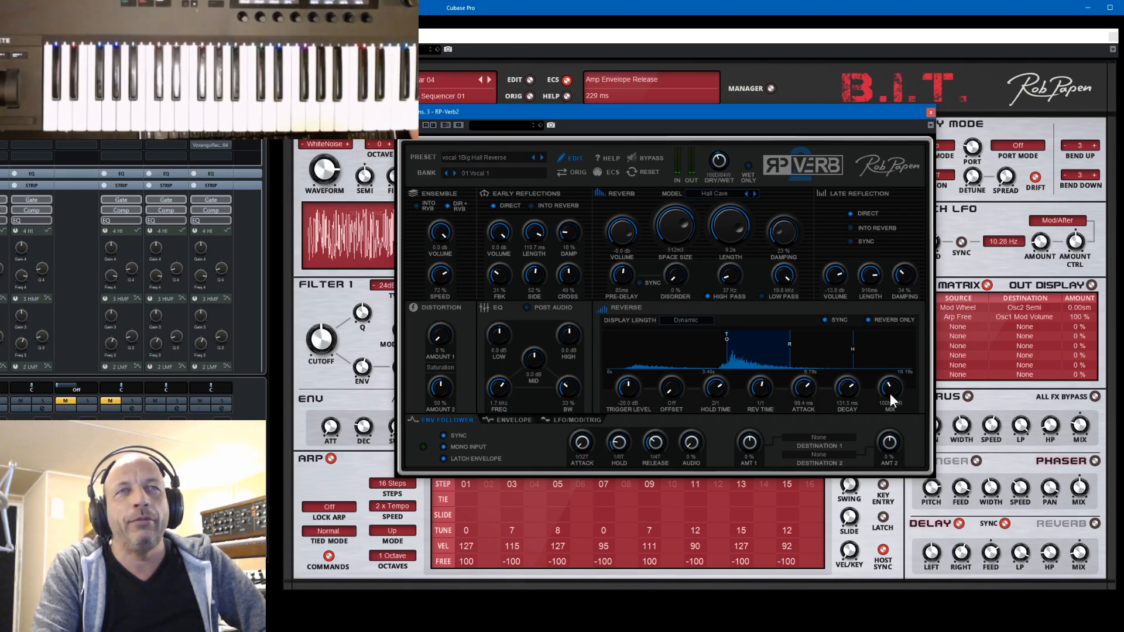
left_click_drag(890, 394, 913, 308)
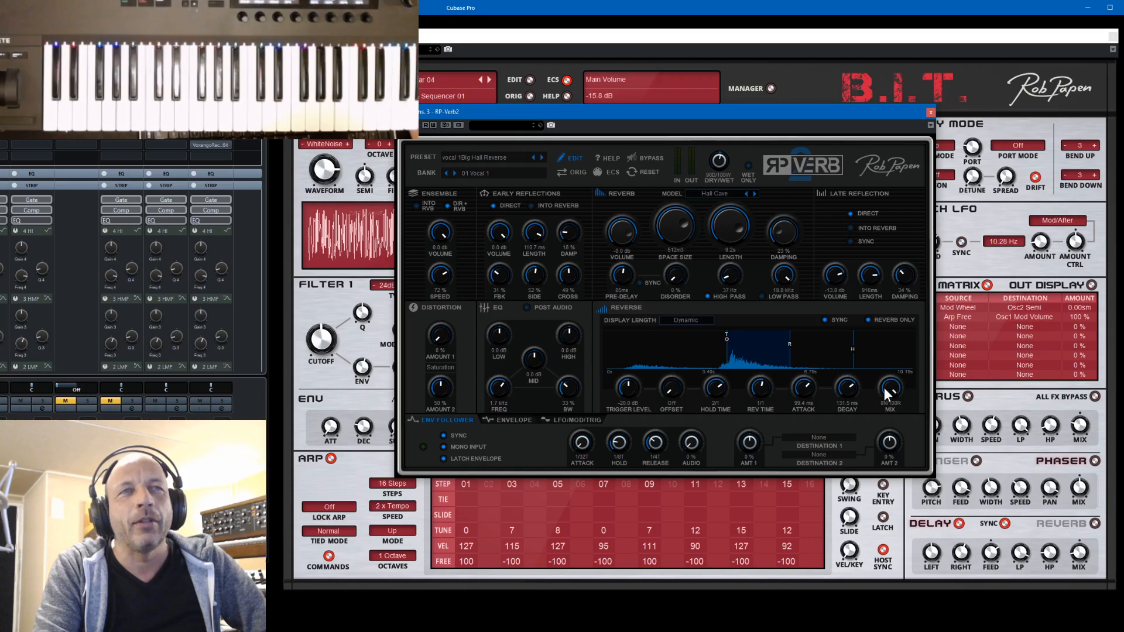
left_click_drag(891, 394, 894, 408)
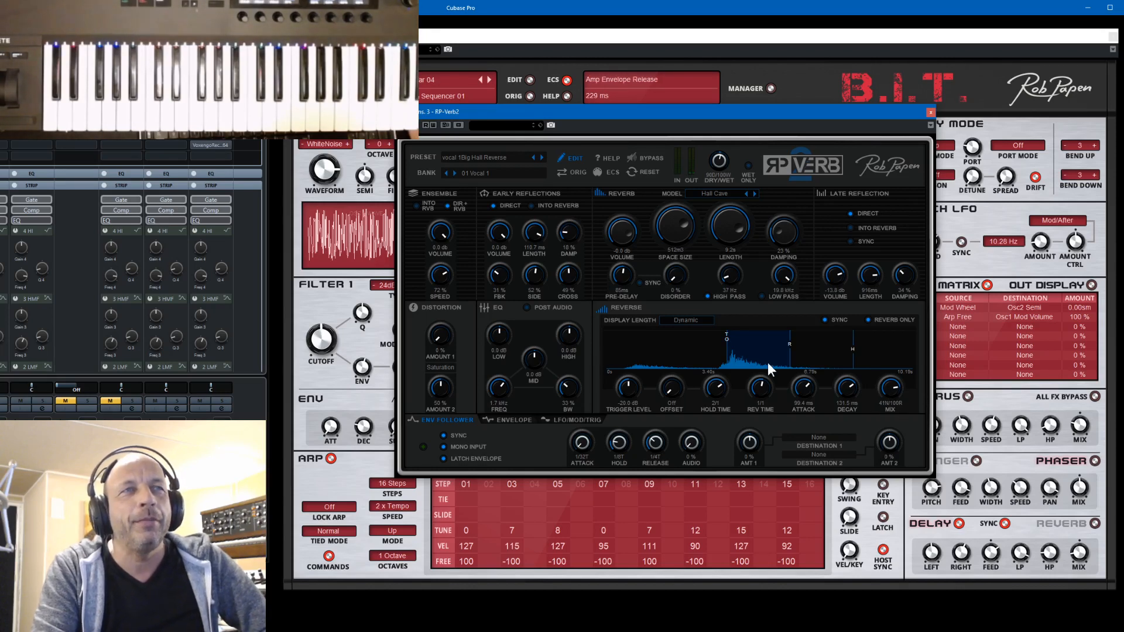
left_click_drag(630, 386, 662, 494)
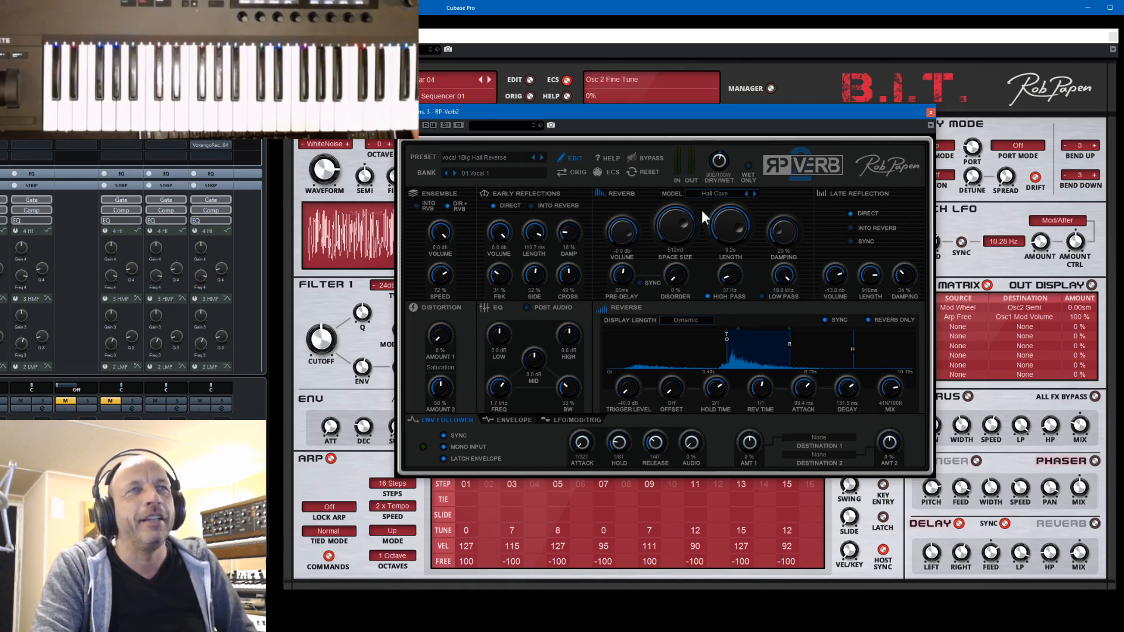
left_click_drag(898, 388, 894, 430)
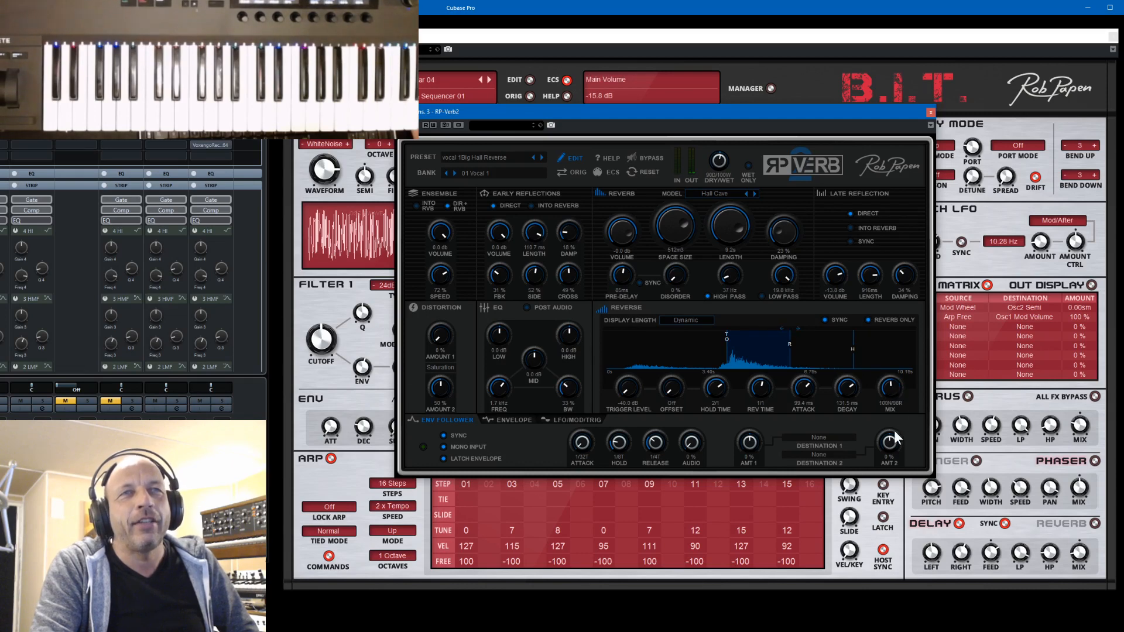
left_click(931, 112)
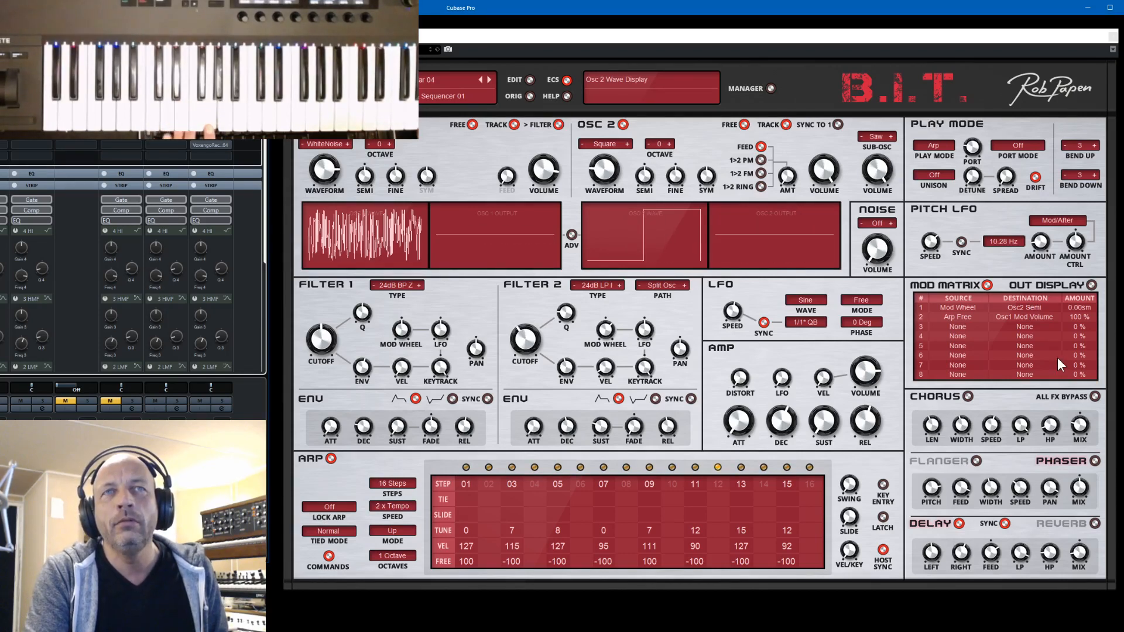
- Route the Mod Wheel to Osc 1 Volume with an amount of -100 % in the first mod matrix slot and save the preset
left_click(1020, 306)
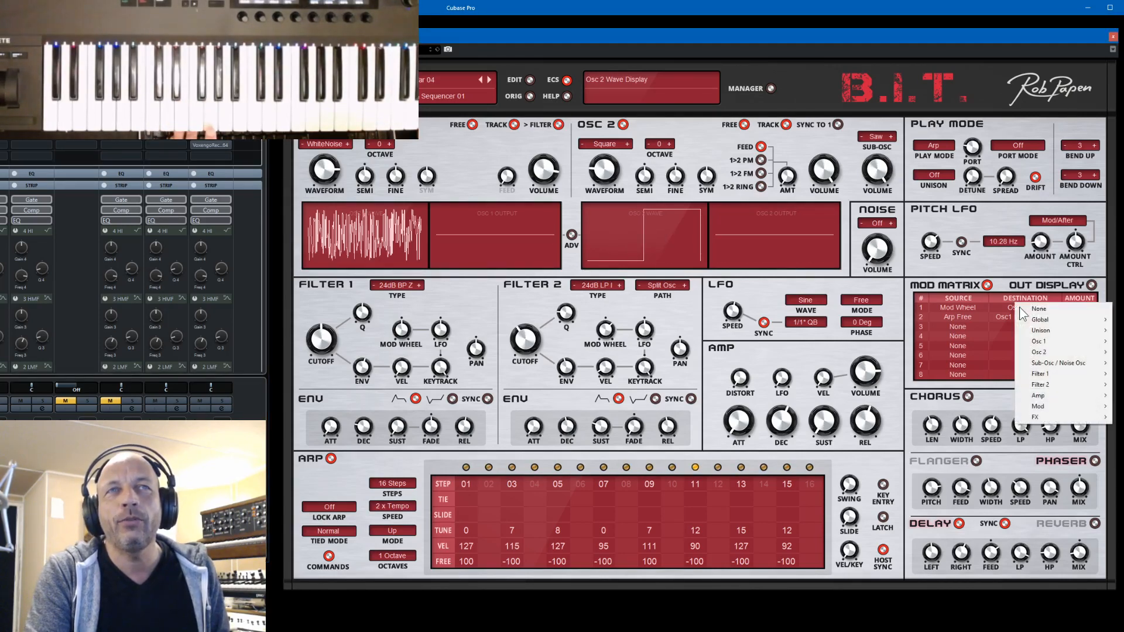
mouse_move(1052, 341)
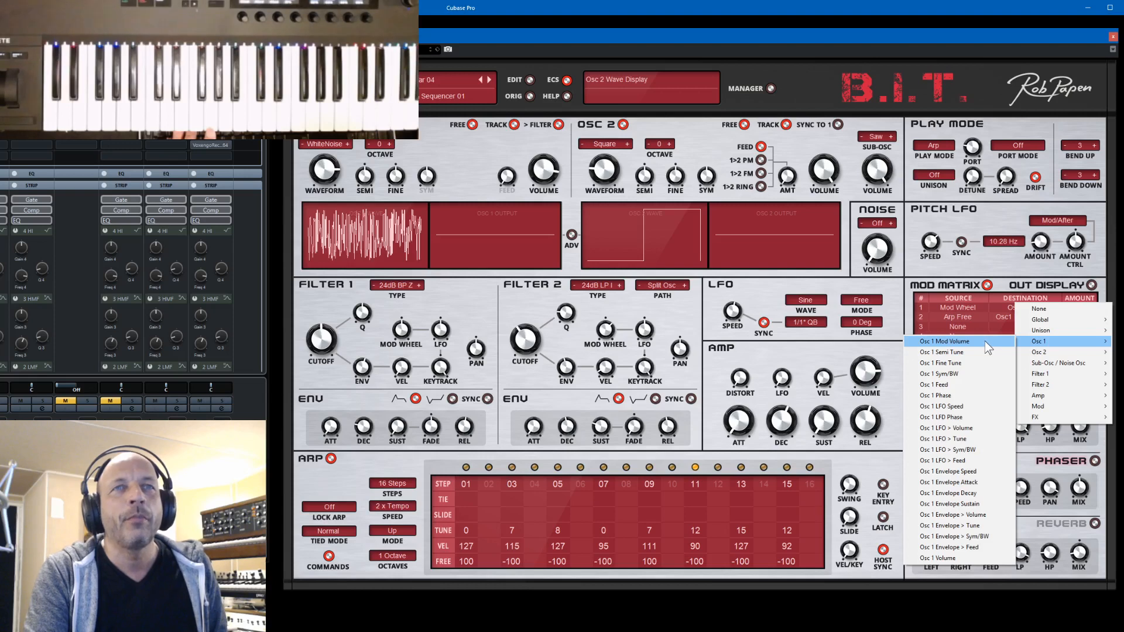
left_click(955, 560)
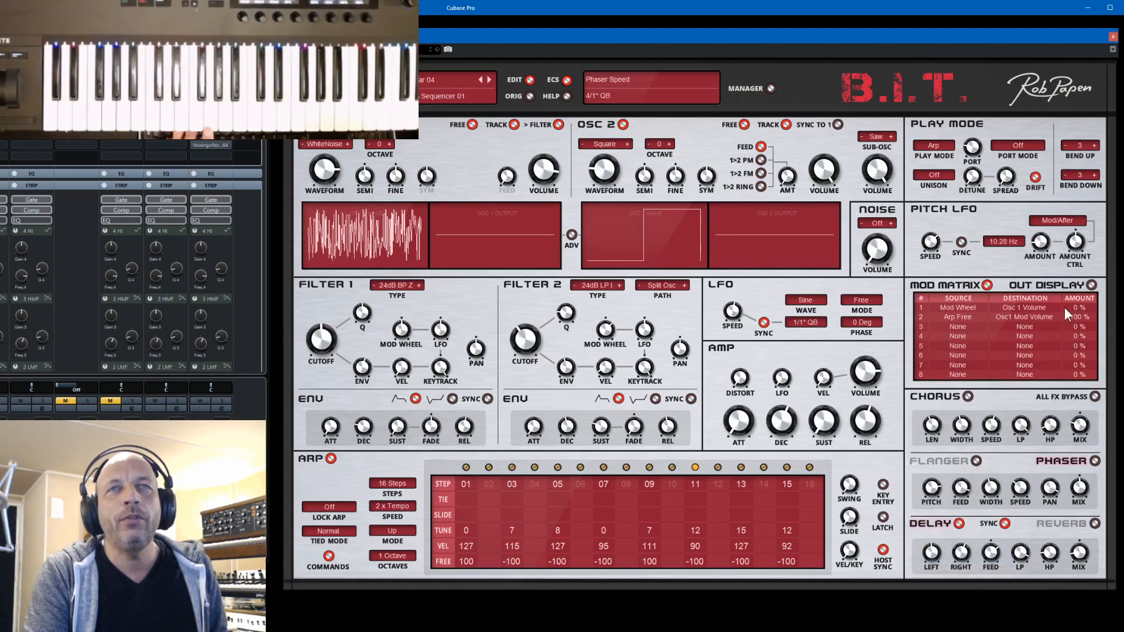
left_click_drag(1093, 383, 1094, 388)
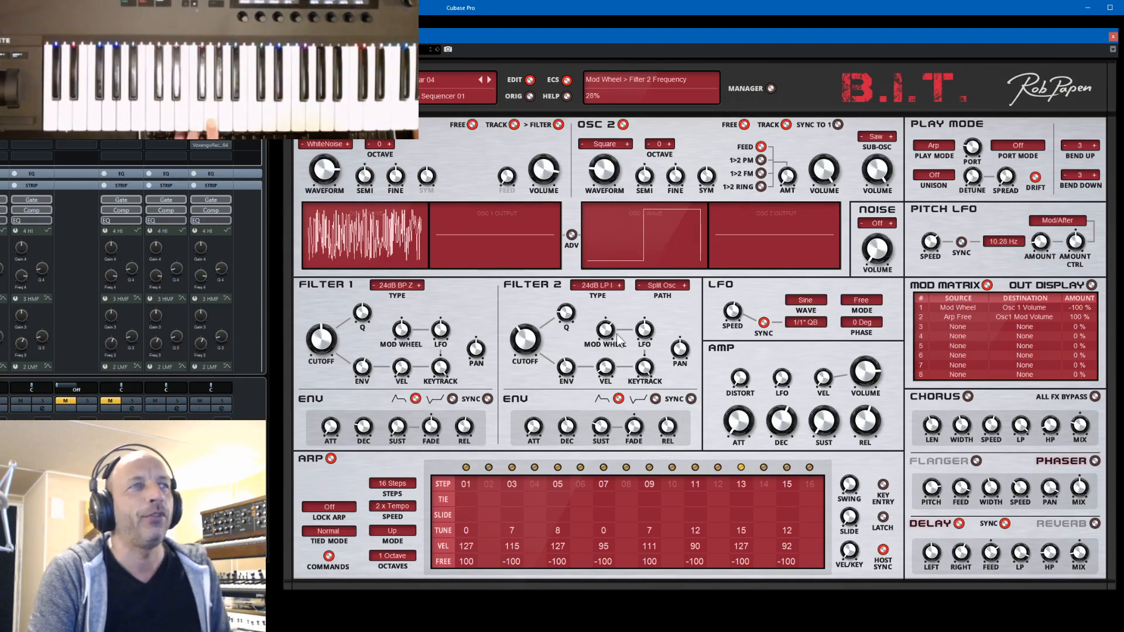
left_click(421, 82)
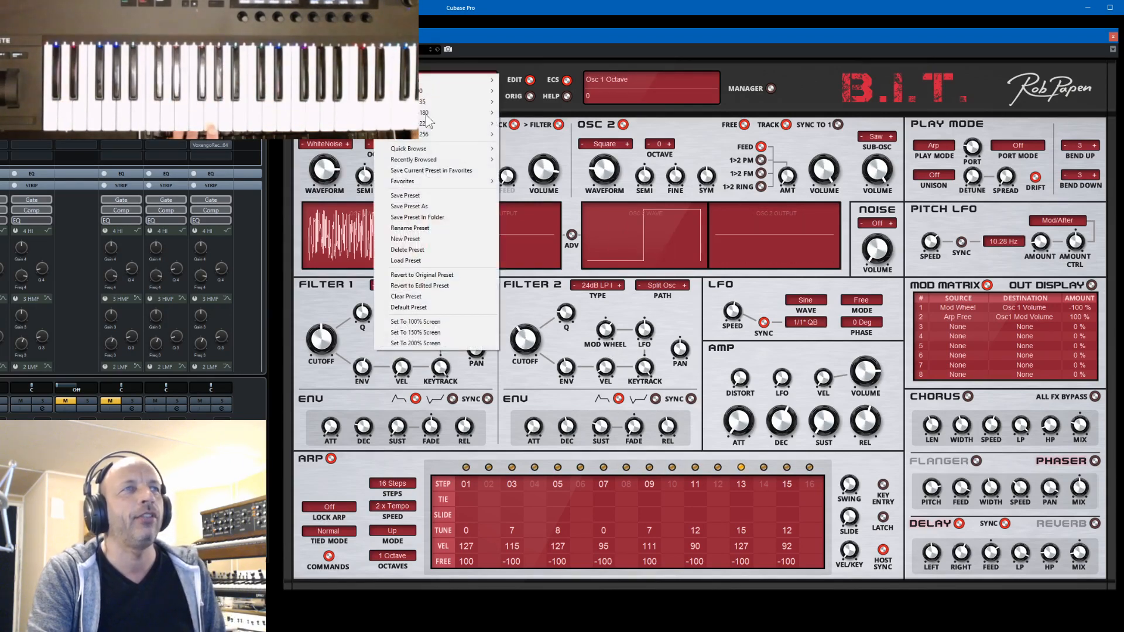
left_click(413, 196)
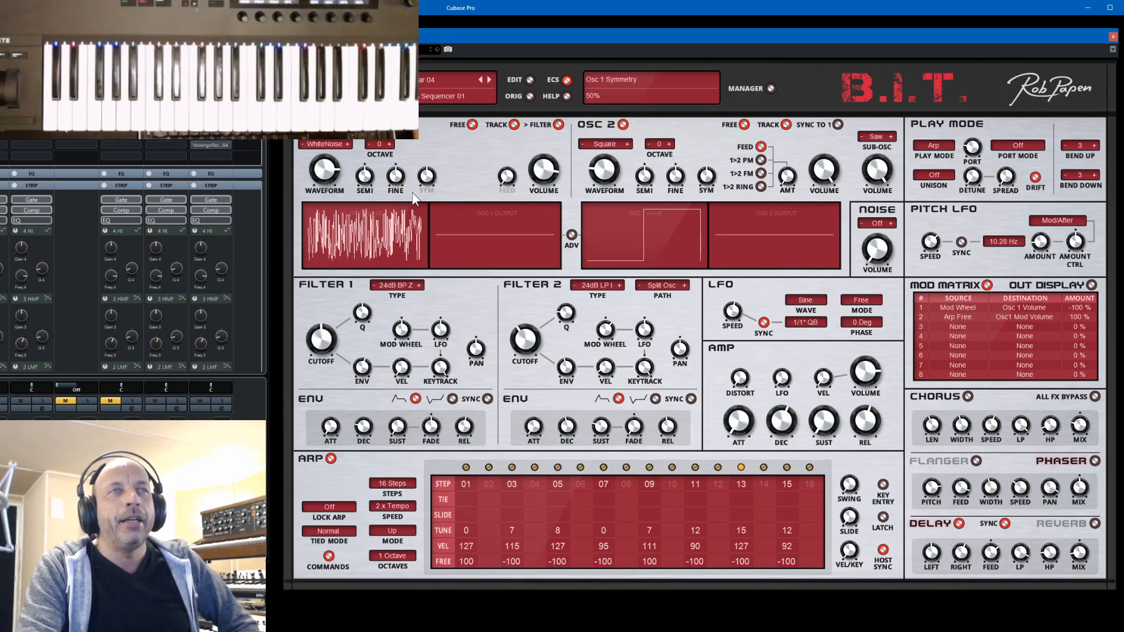
- Reduce the reverse share of the Reverse mix in RP-Verb2 and switch the Reverse section off
double_click(172, 142)
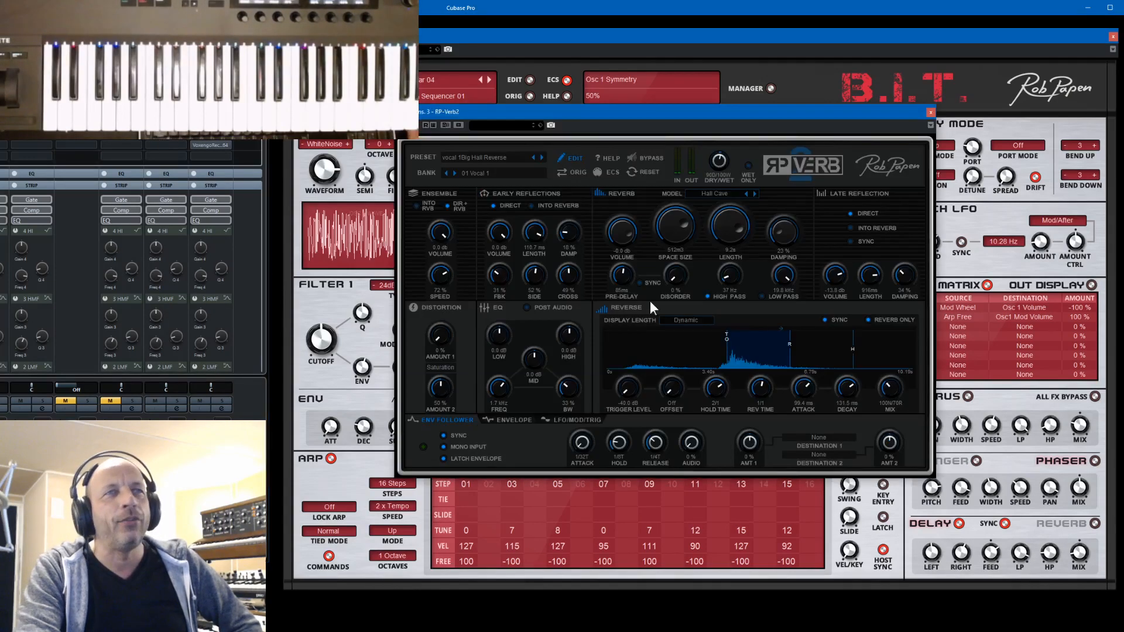
left_click_drag(891, 396, 890, 405)
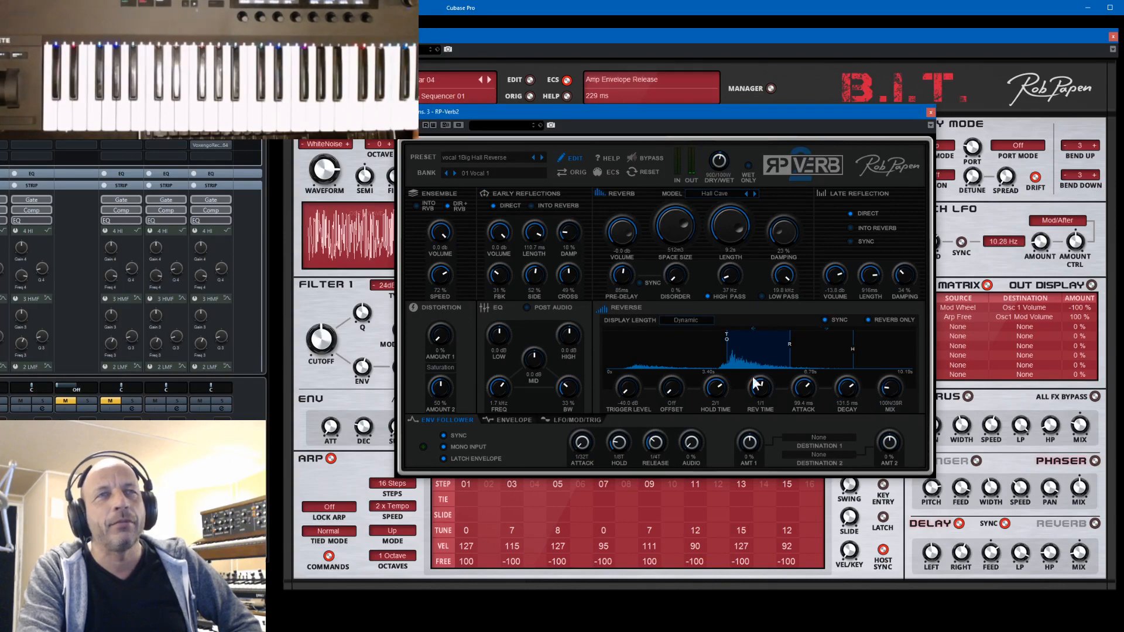
left_click(607, 310)
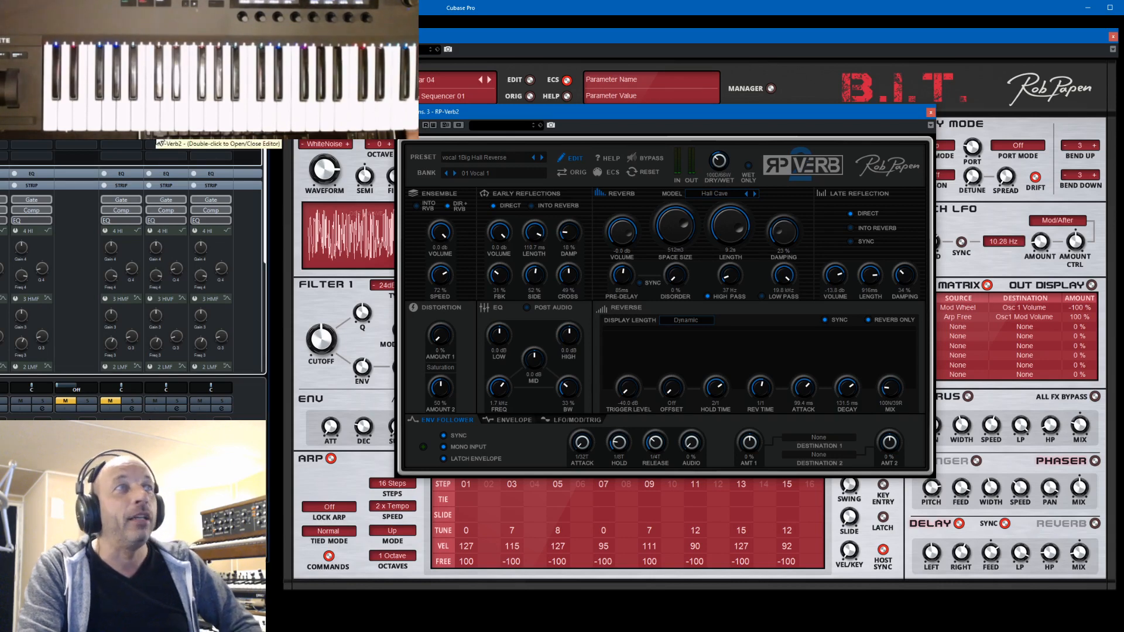
left_click(931, 113)
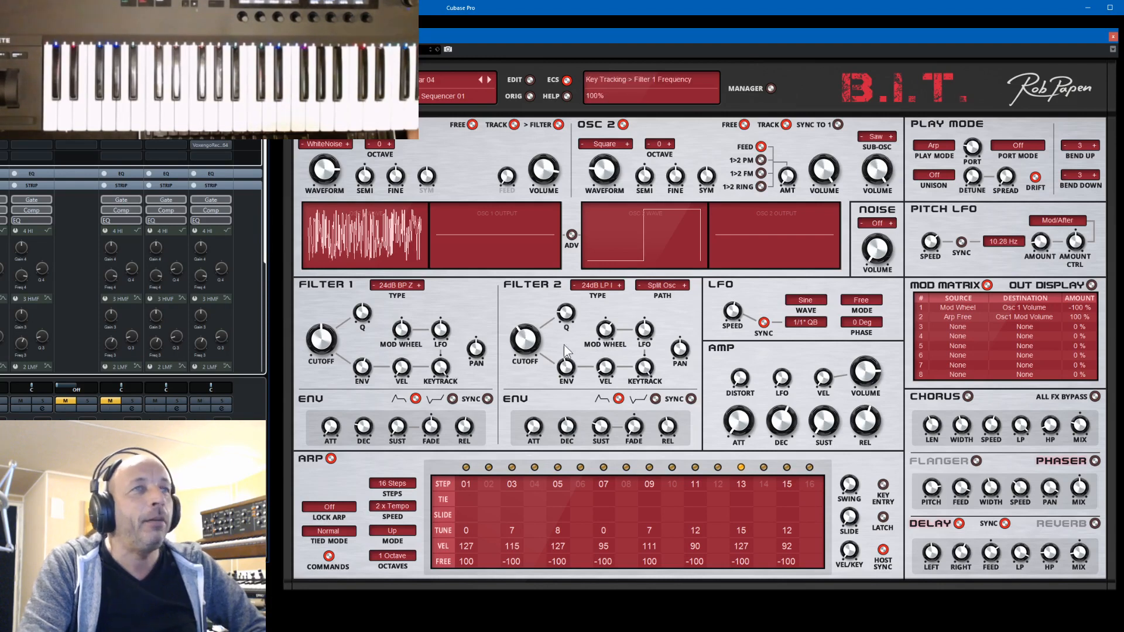
- Load HipHop Leader 02 and Leads 2 Moogy in turn from the 03 Synth Leads 01 bank and show the latter's synth settings
left_click(770, 88)
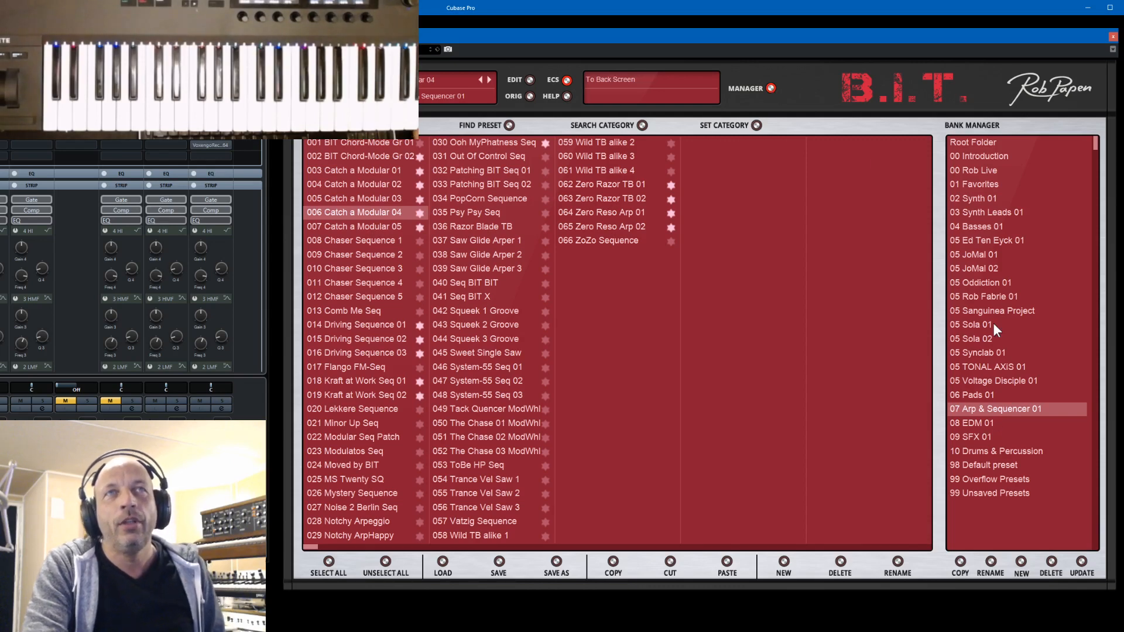
left_click(964, 202)
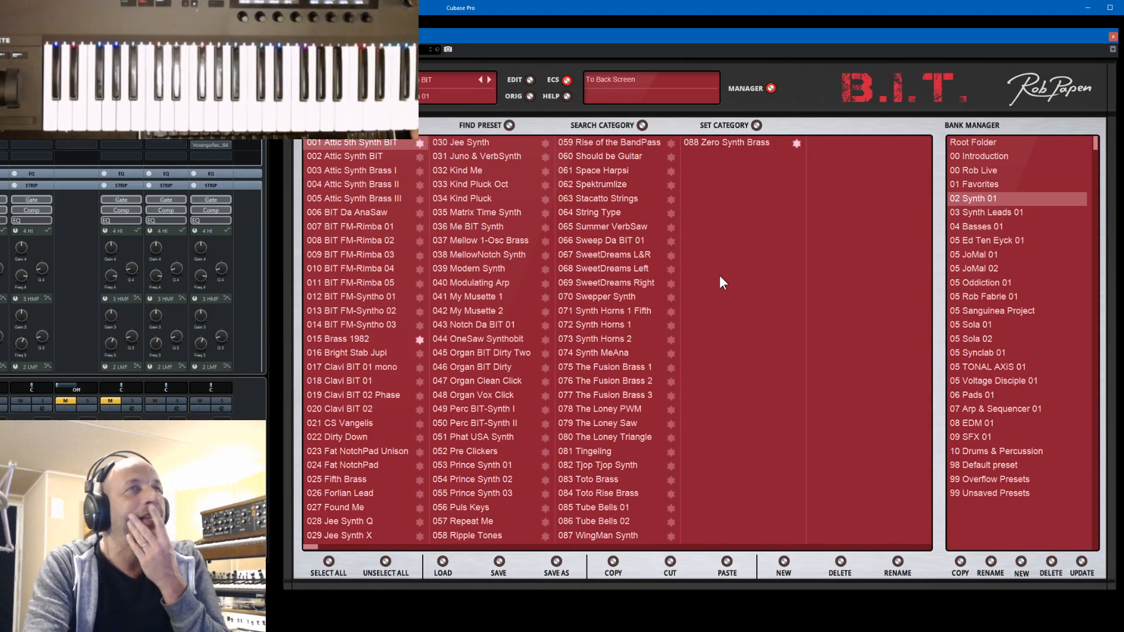
left_click(1009, 212)
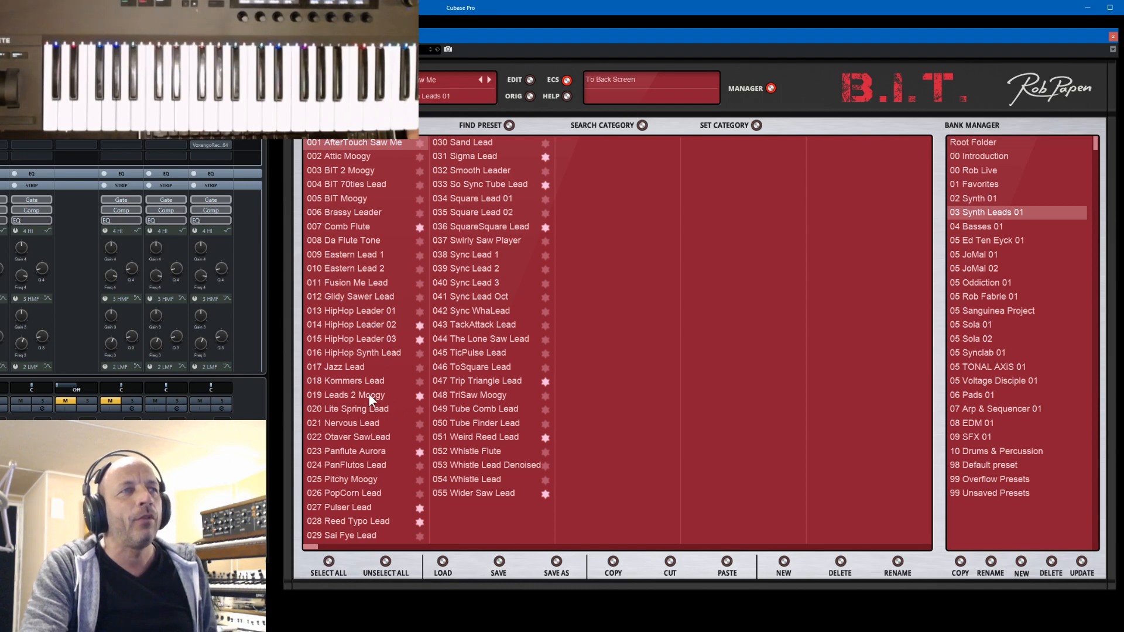
left_click(366, 327)
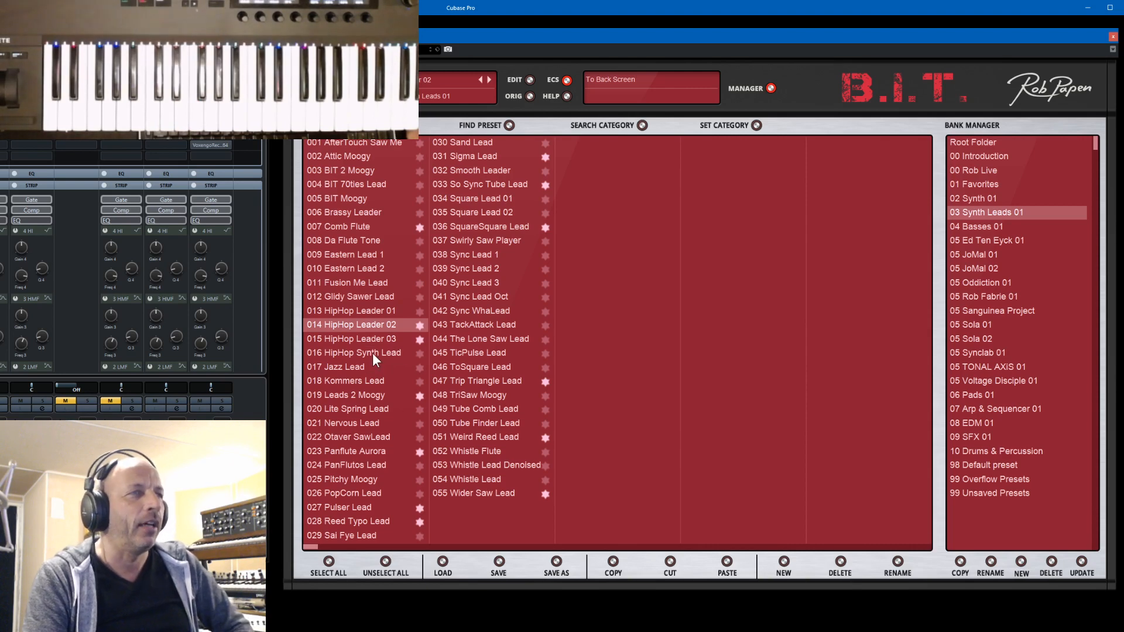
left_click(354, 399)
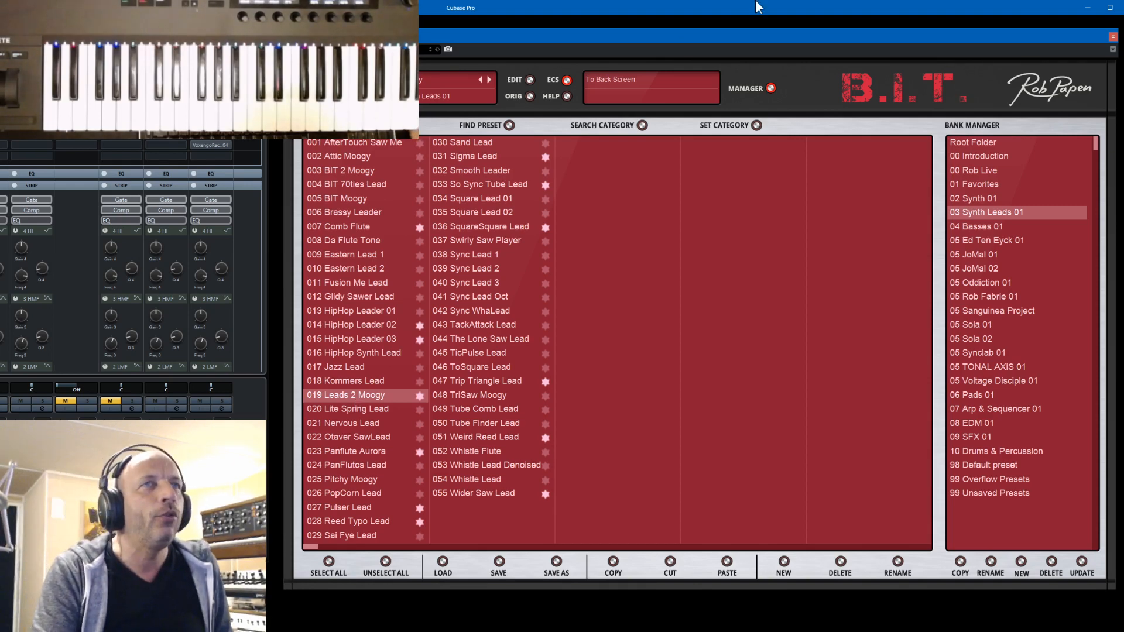
left_click(770, 88)
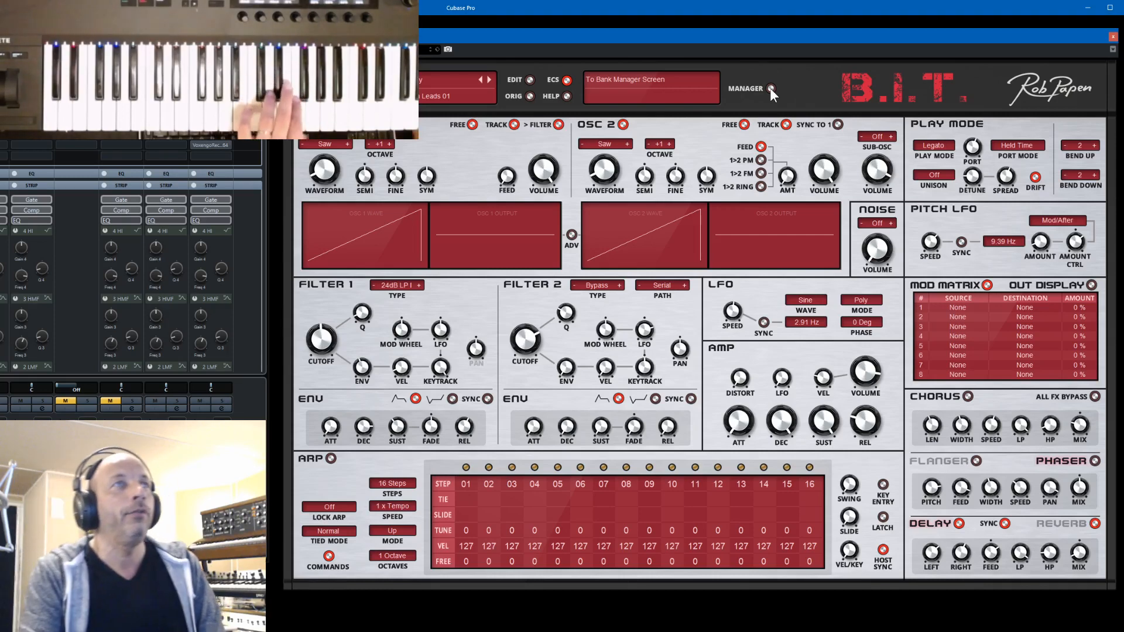
- Load the Panflute Aurora preset from the same lead bank and show its synth settings
left_click(770, 88)
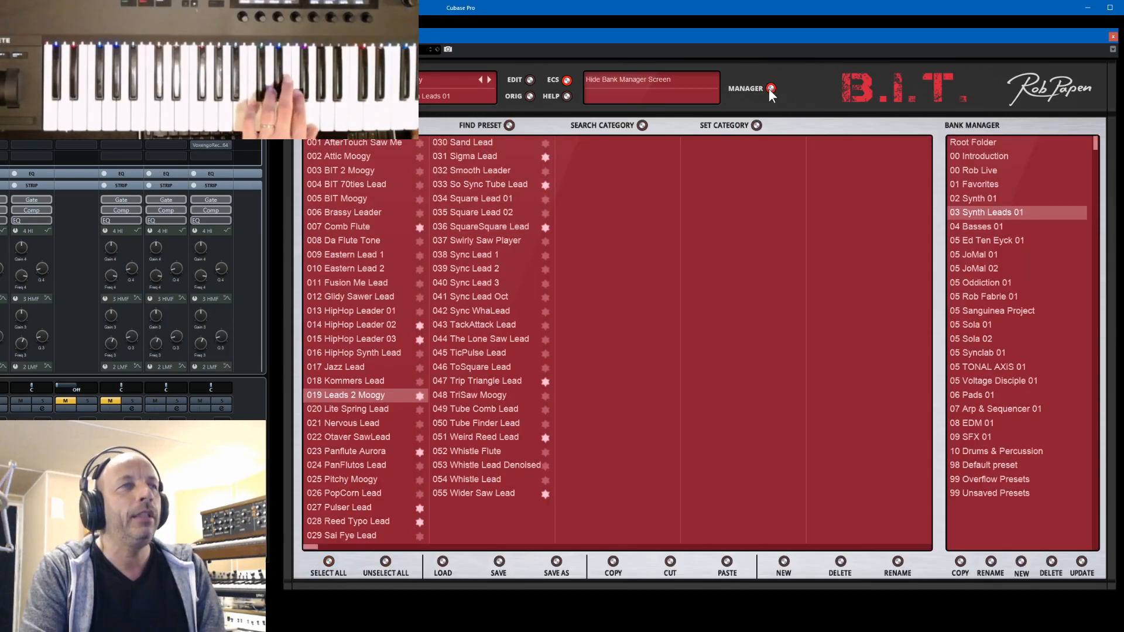
left_click(364, 452)
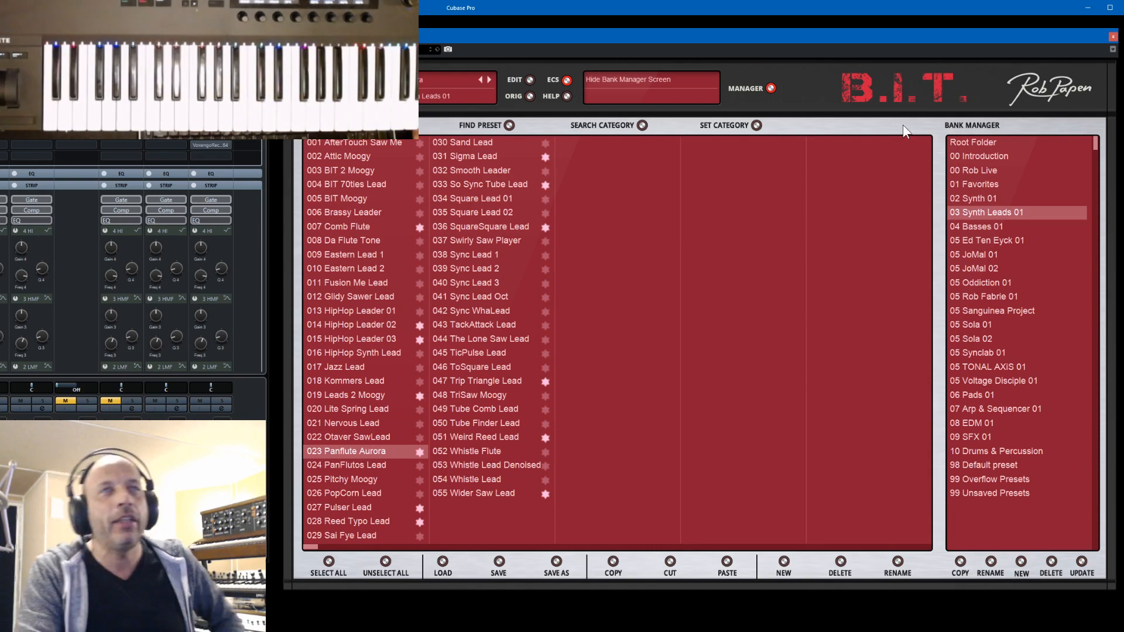
left_click(770, 88)
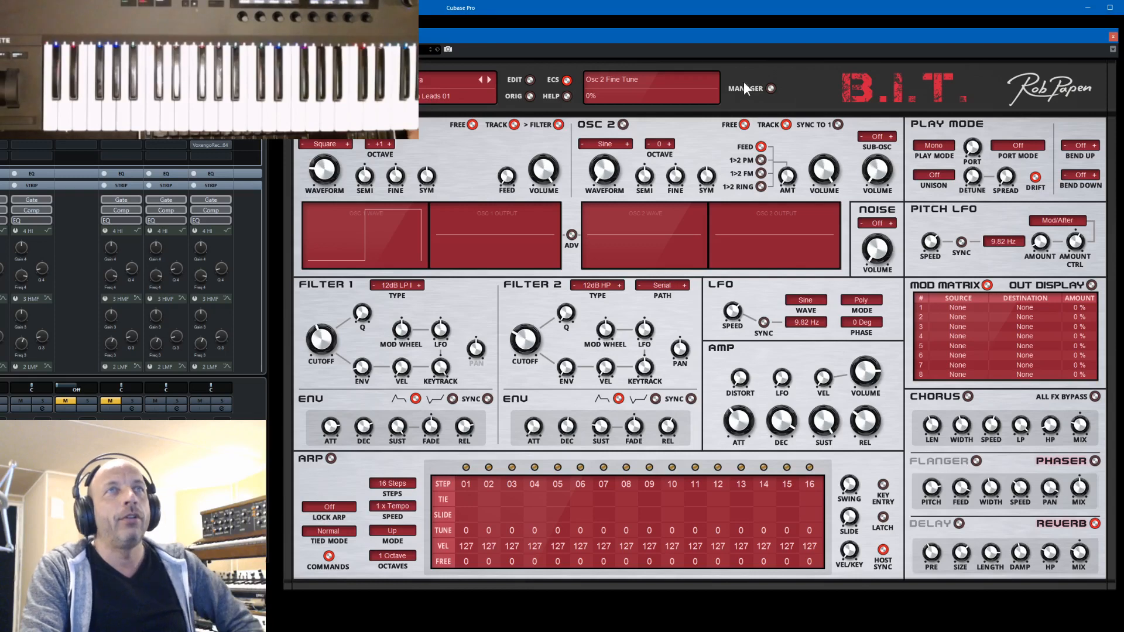
- Load the Aurora SawSequence preset from the 00 Rob Live bank and show its synth settings
left_click(771, 88)
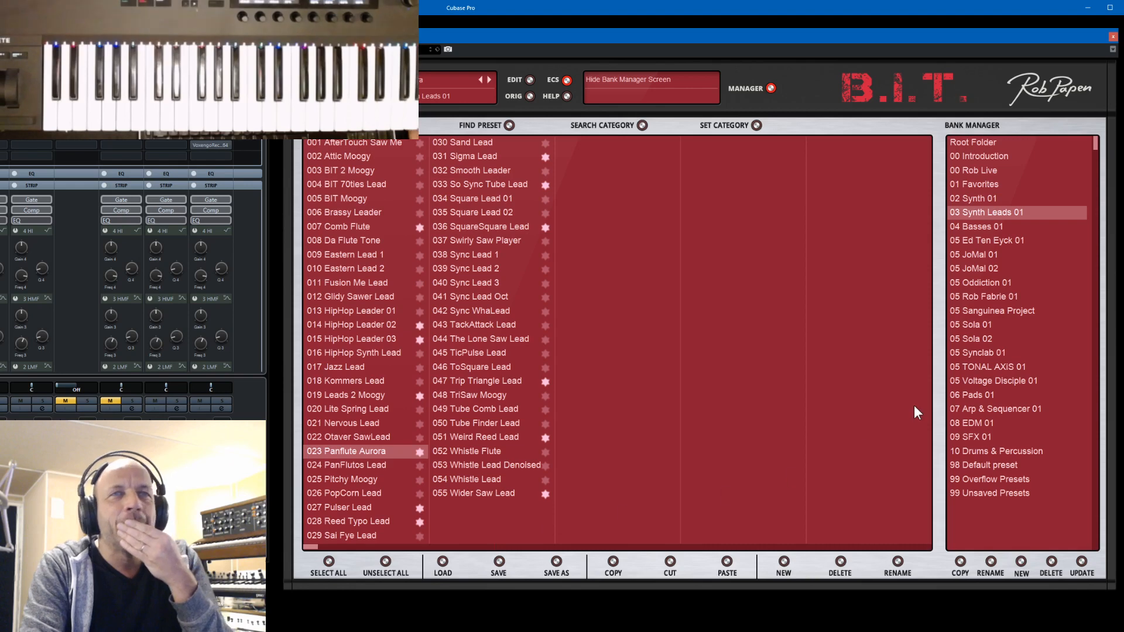
left_click(980, 171)
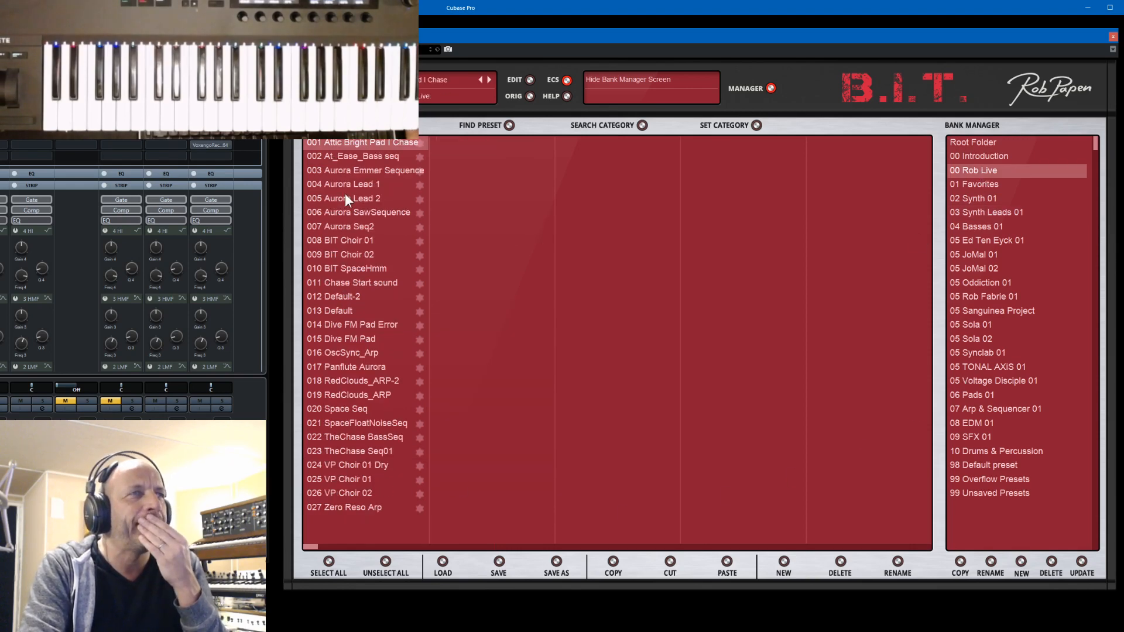
left_click(359, 211)
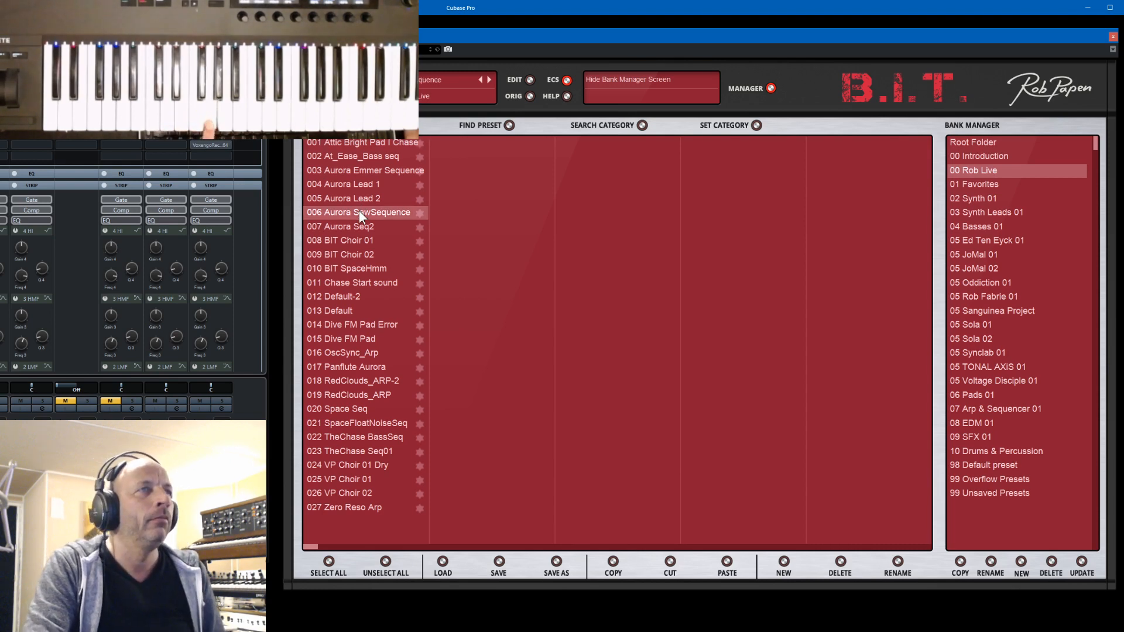
left_click(770, 87)
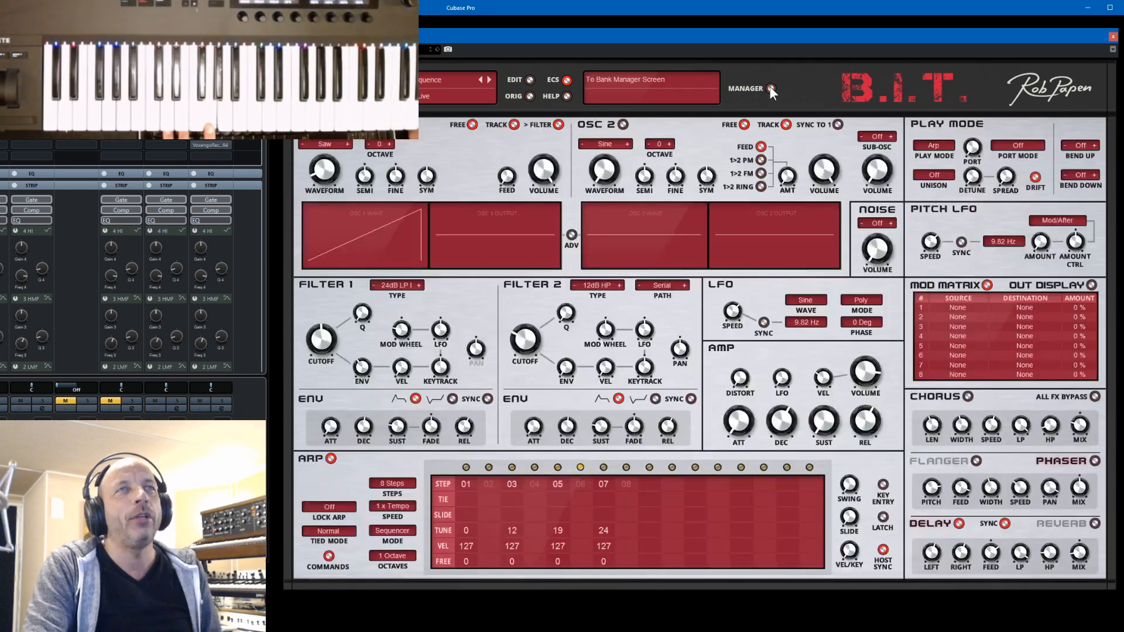
- Load the Aurora Seq2 preset, view its synth settings and return to the bank manager
left_click(771, 88)
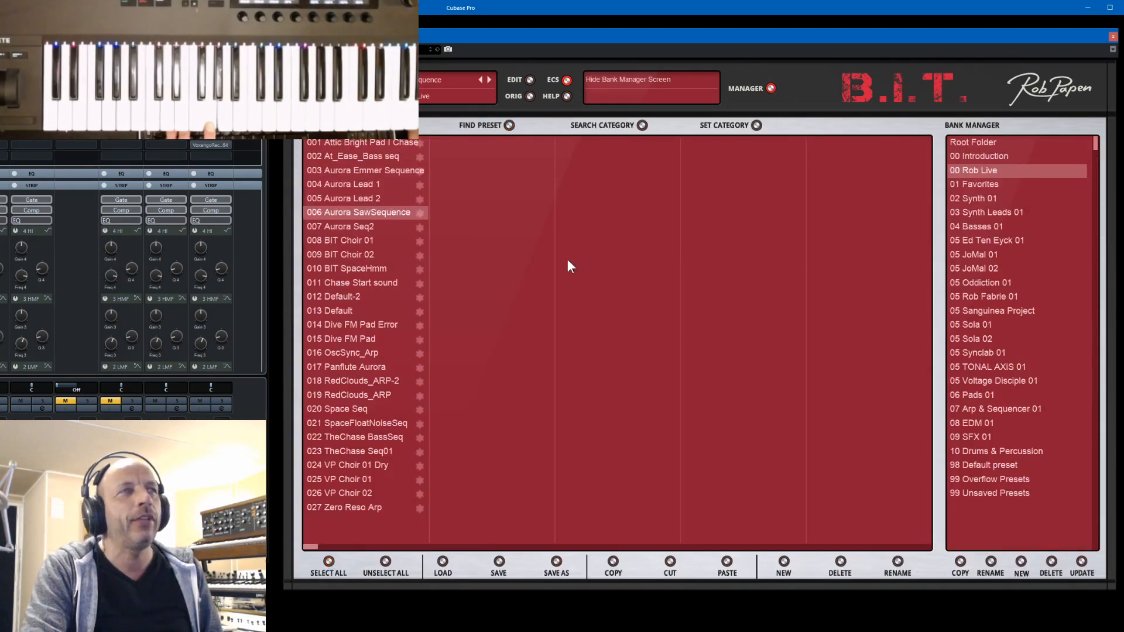
left_click(350, 229)
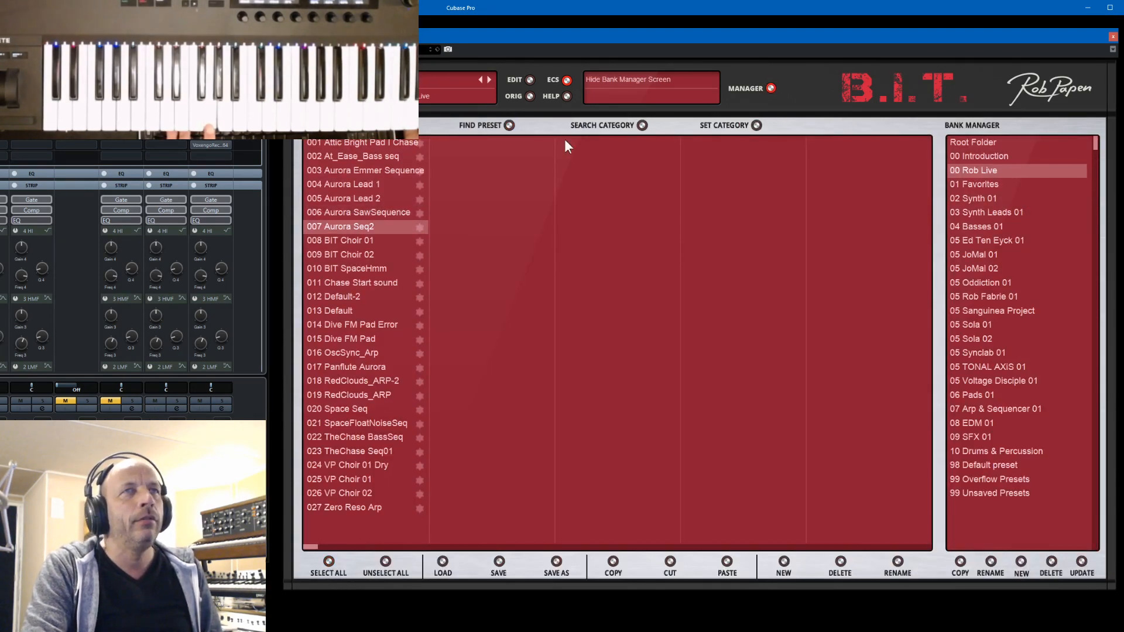
left_click(771, 88)
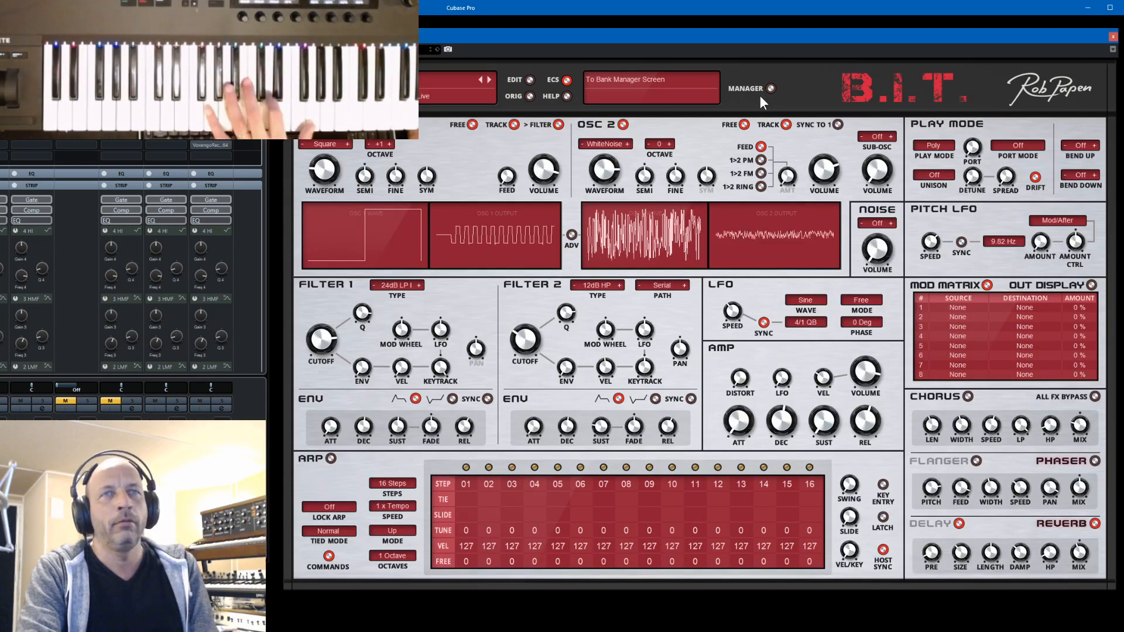
left_click(770, 88)
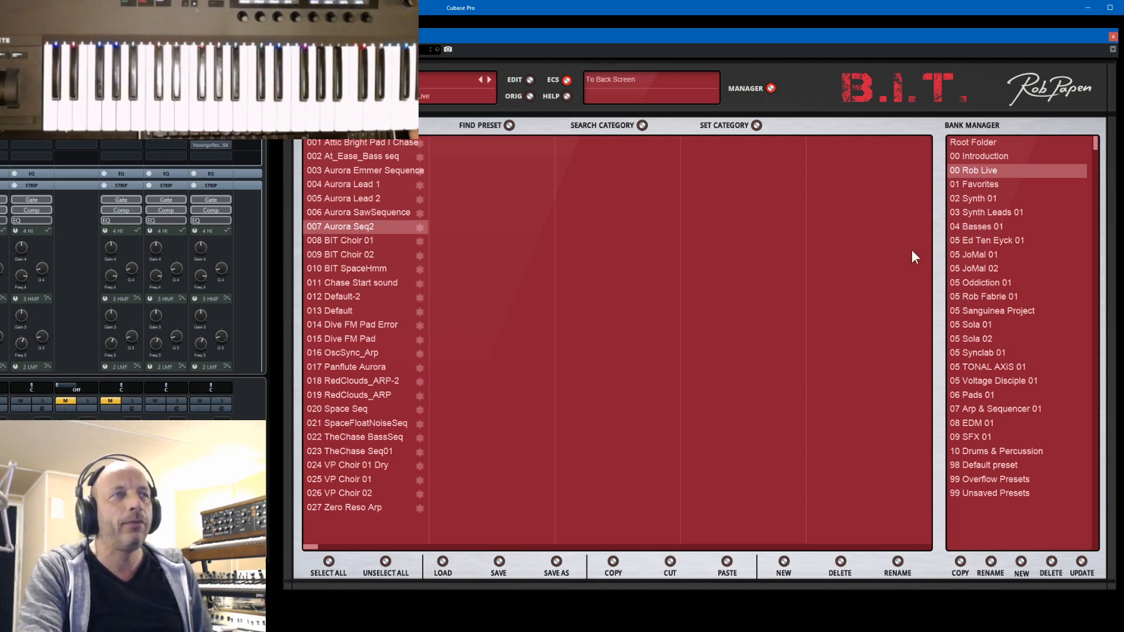
- Audition RedClouds_ARP, BIT SpaceHmm, RedClouds_ARP again, RedClouds_ARP-2, Space Seq and SpaceFloatNoiseSeq from the 00 Rob Live bank
left_click(346, 395)
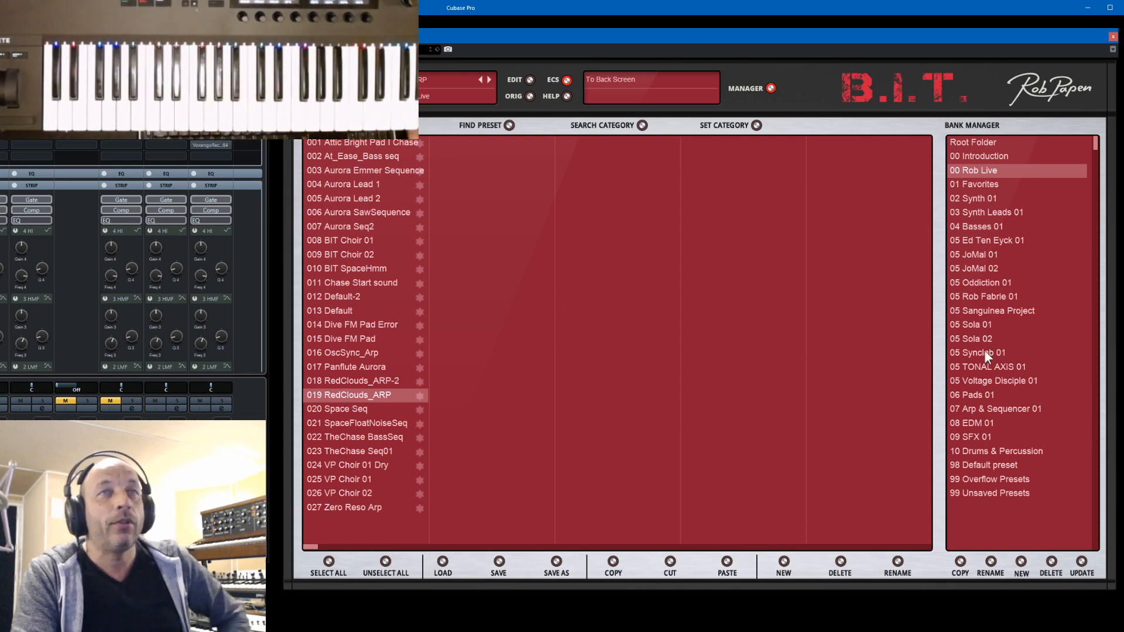
left_click(375, 270)
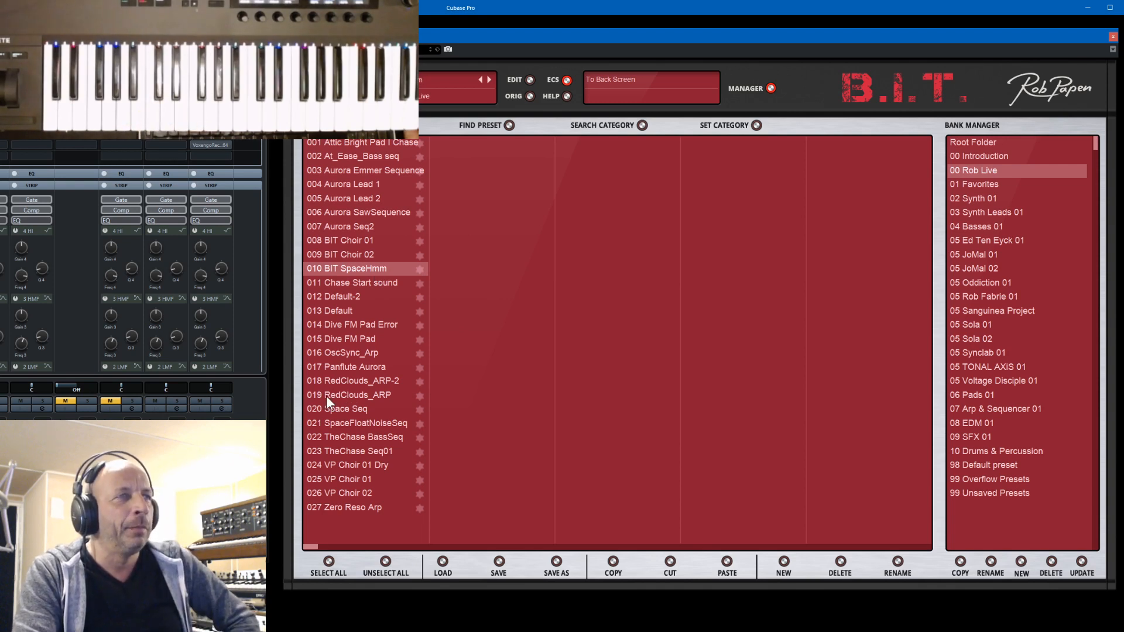
left_click(342, 395)
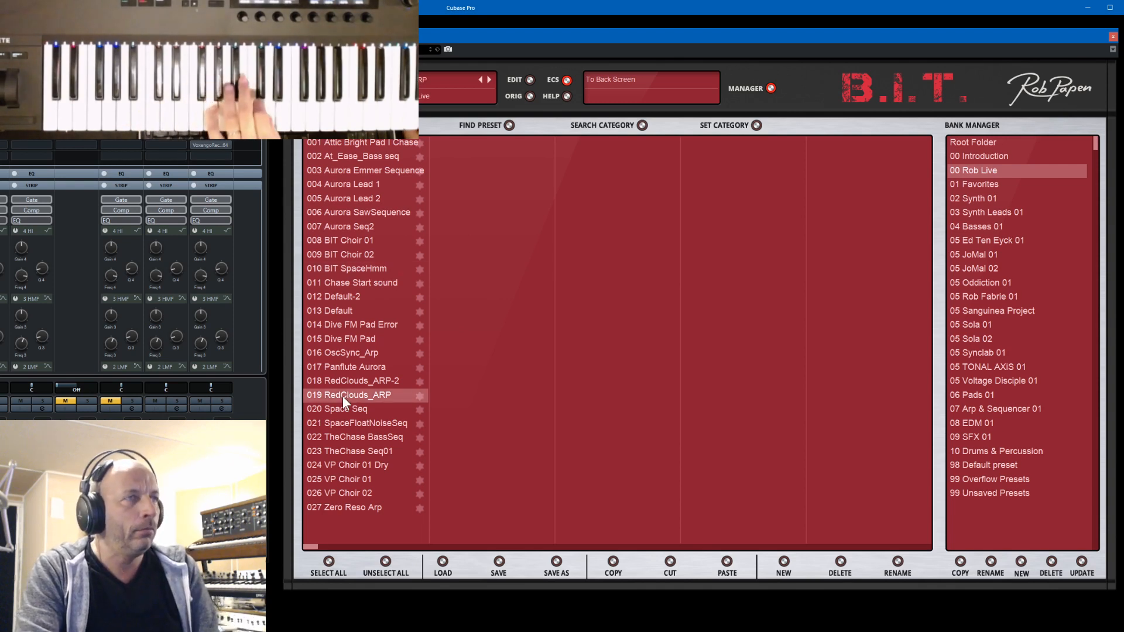
left_click(348, 380)
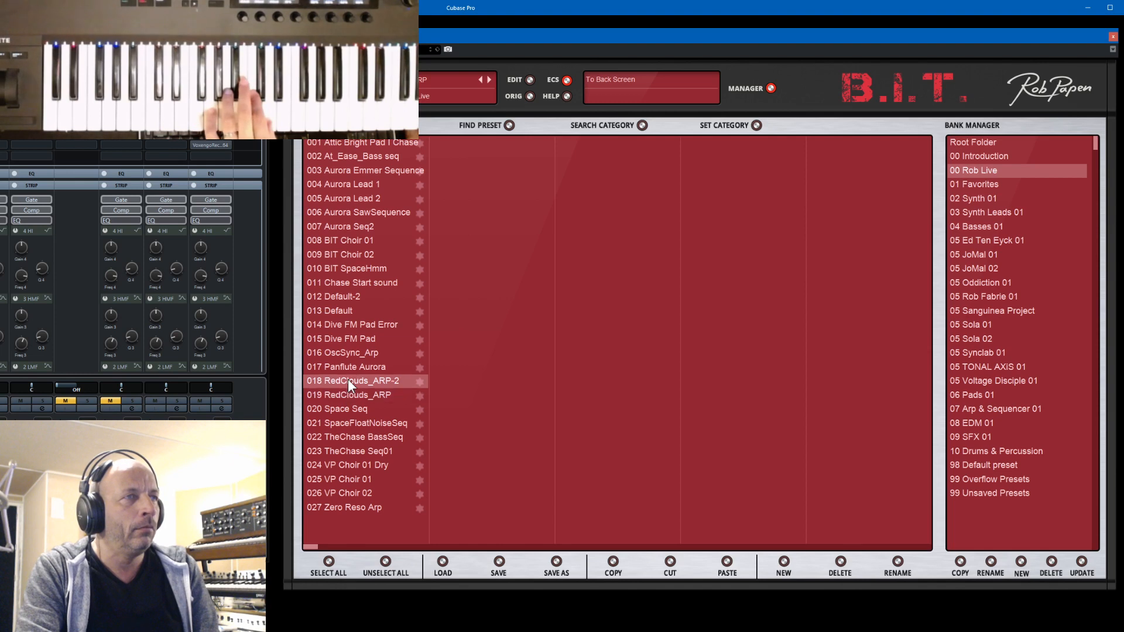
left_click(344, 410)
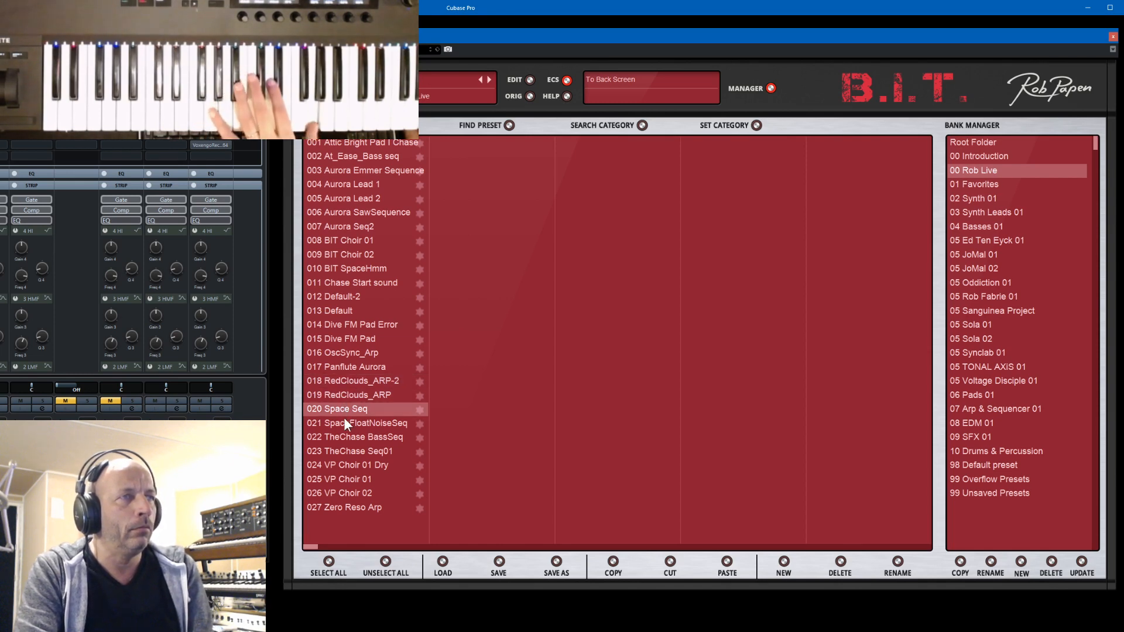
left_click(347, 424)
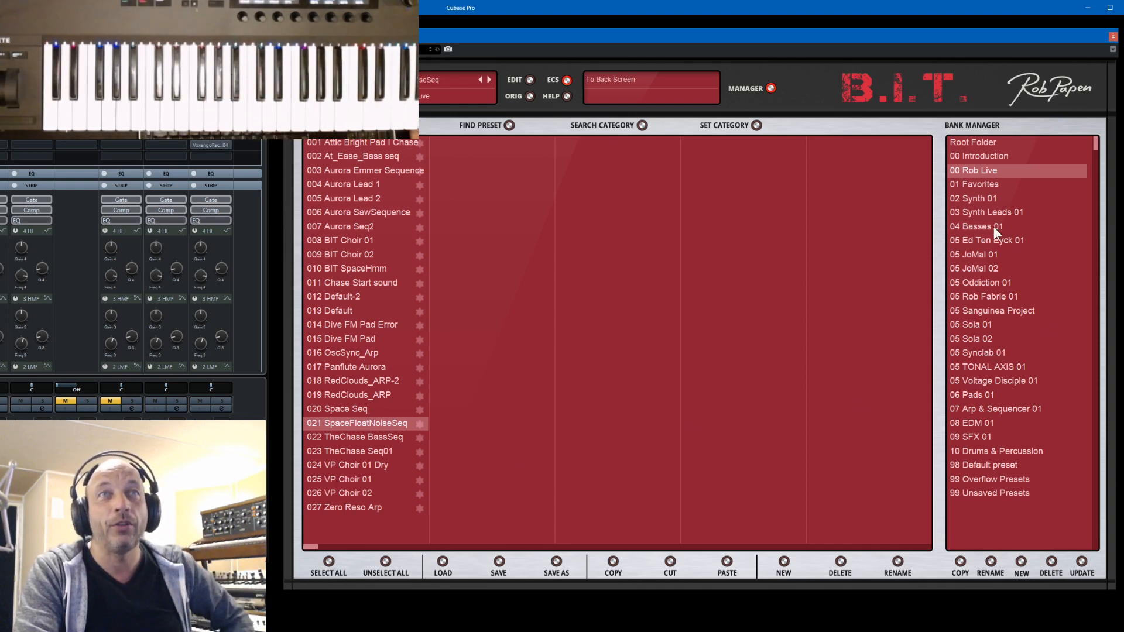
- Load SquareSquare Lead from the 03 Synth Leads 01 bank, view its synth settings and return to the bank manager
left_click(980, 212)
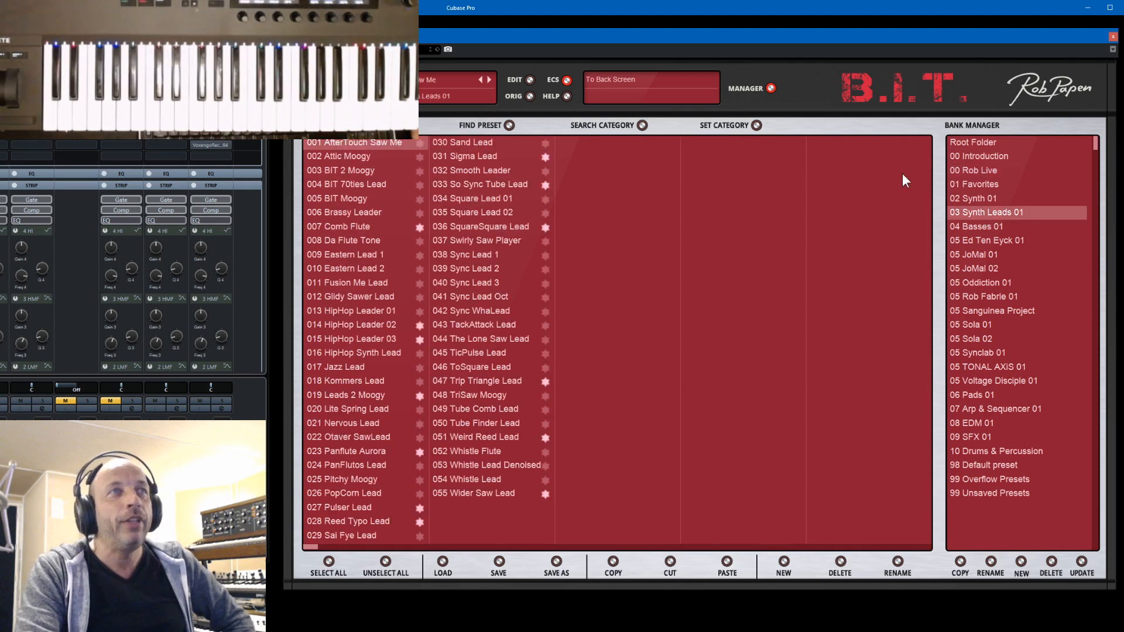
left_click(477, 228)
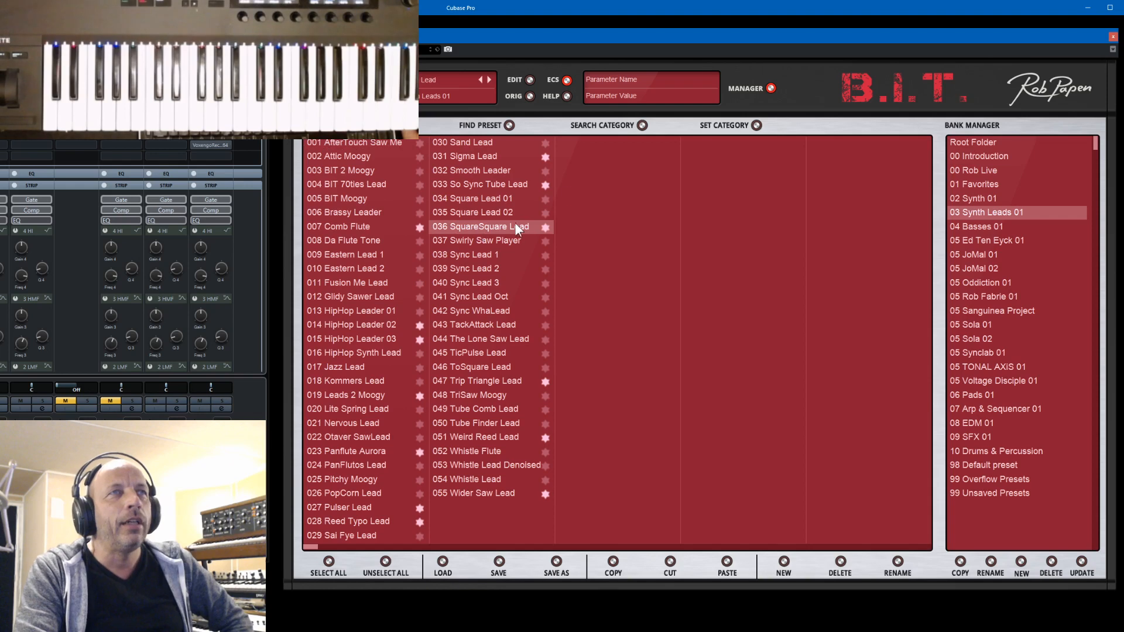
left_click(771, 89)
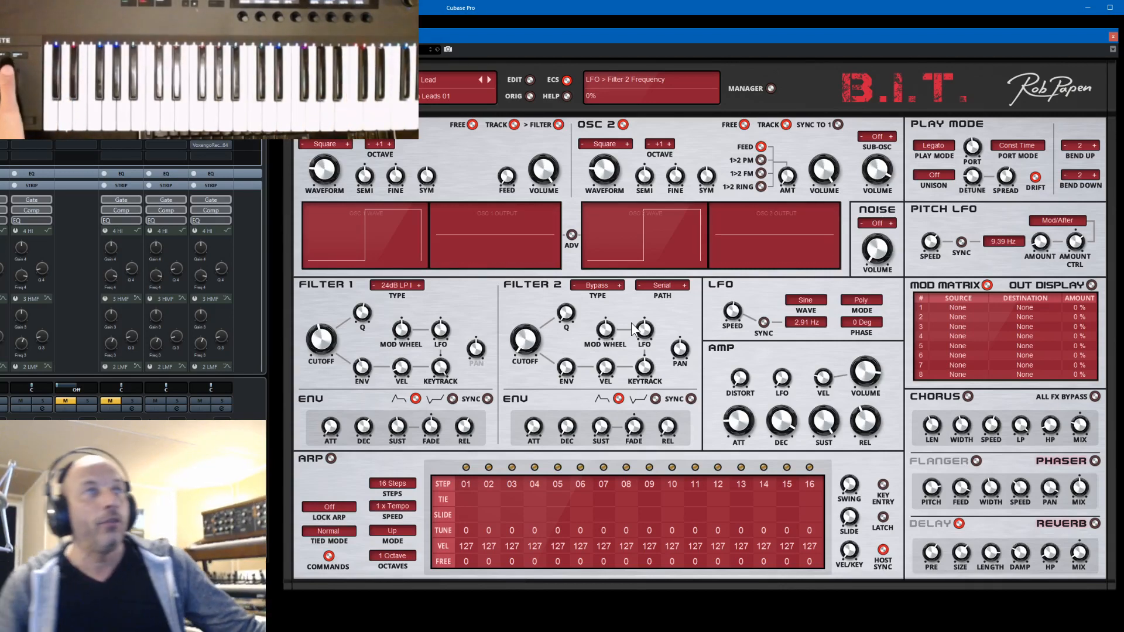
left_click(770, 88)
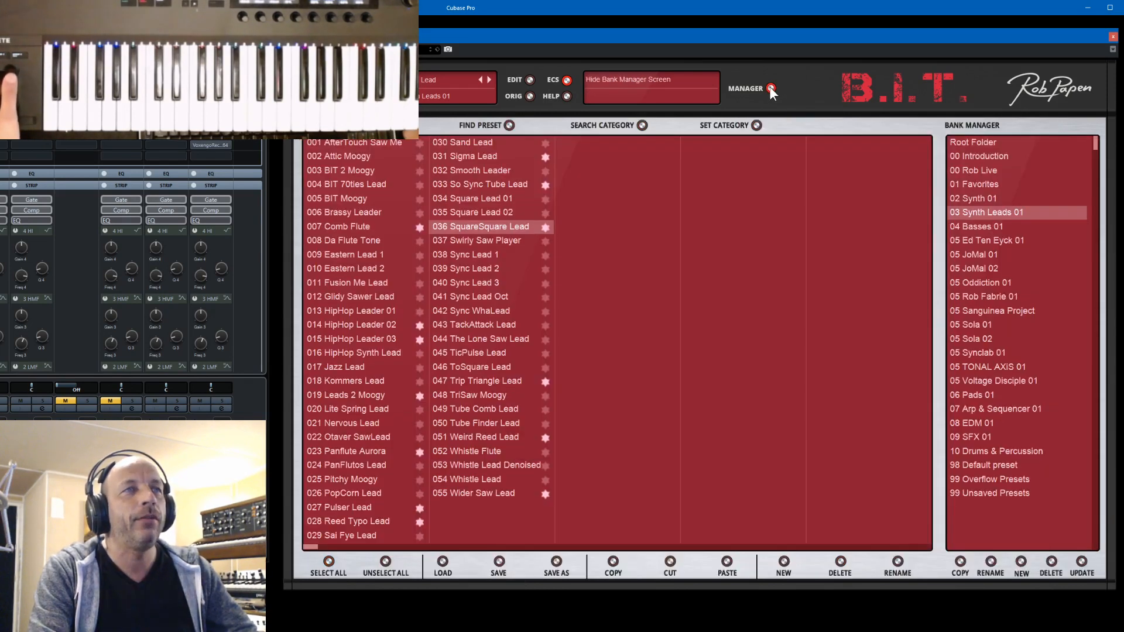
- Load the Trip Triangle Lead preset, view its synth settings and return to the bank manager
left_click(465, 383)
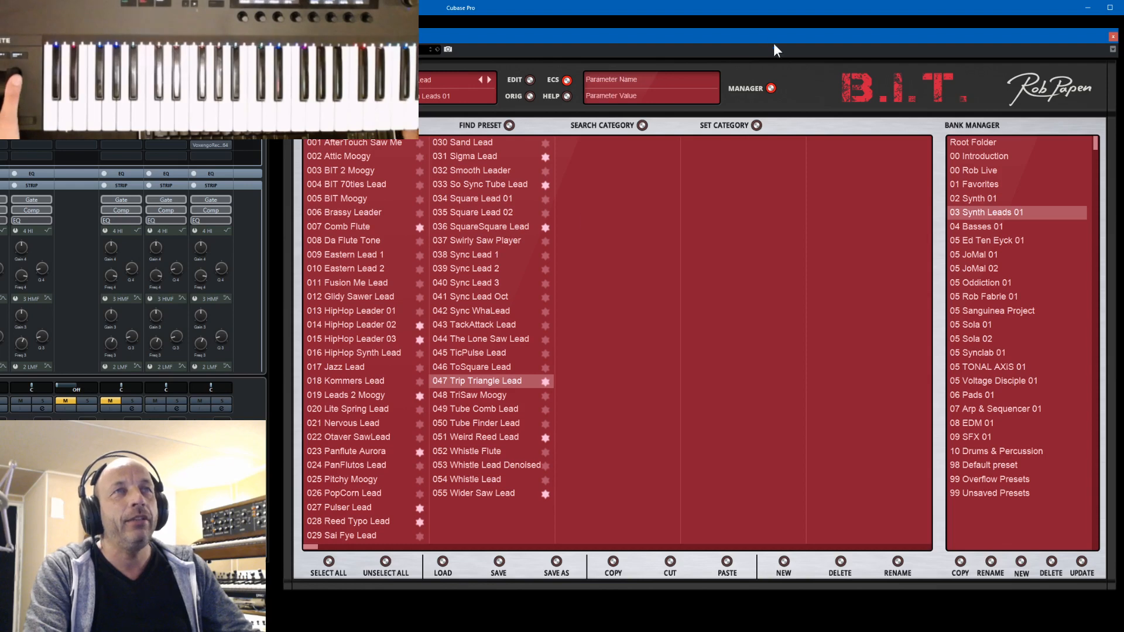
left_click(771, 87)
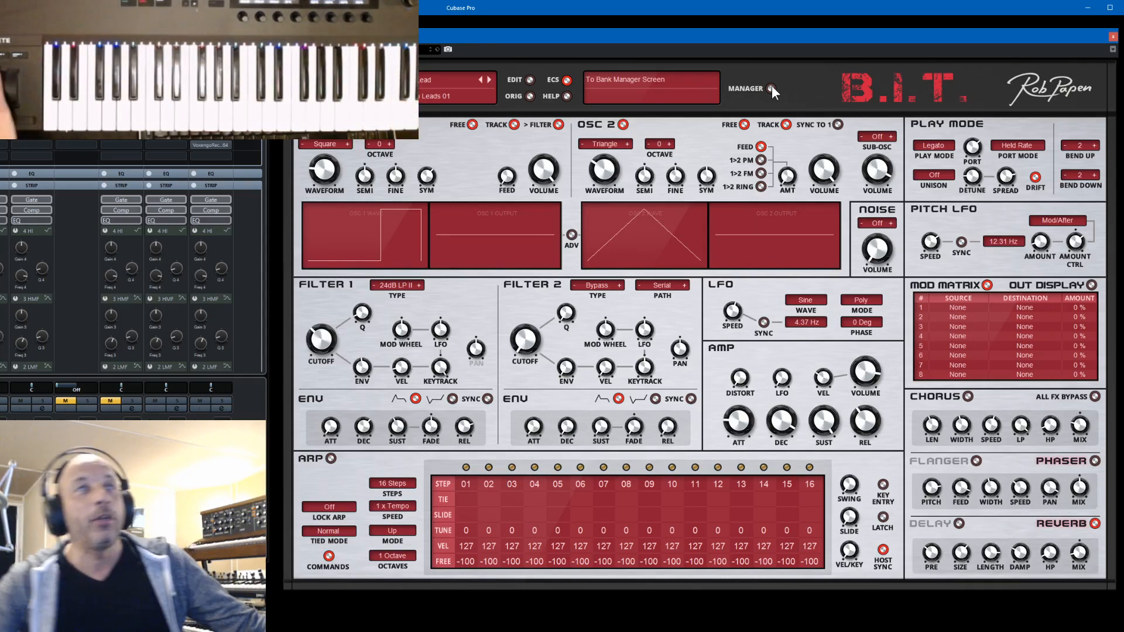
left_click(770, 88)
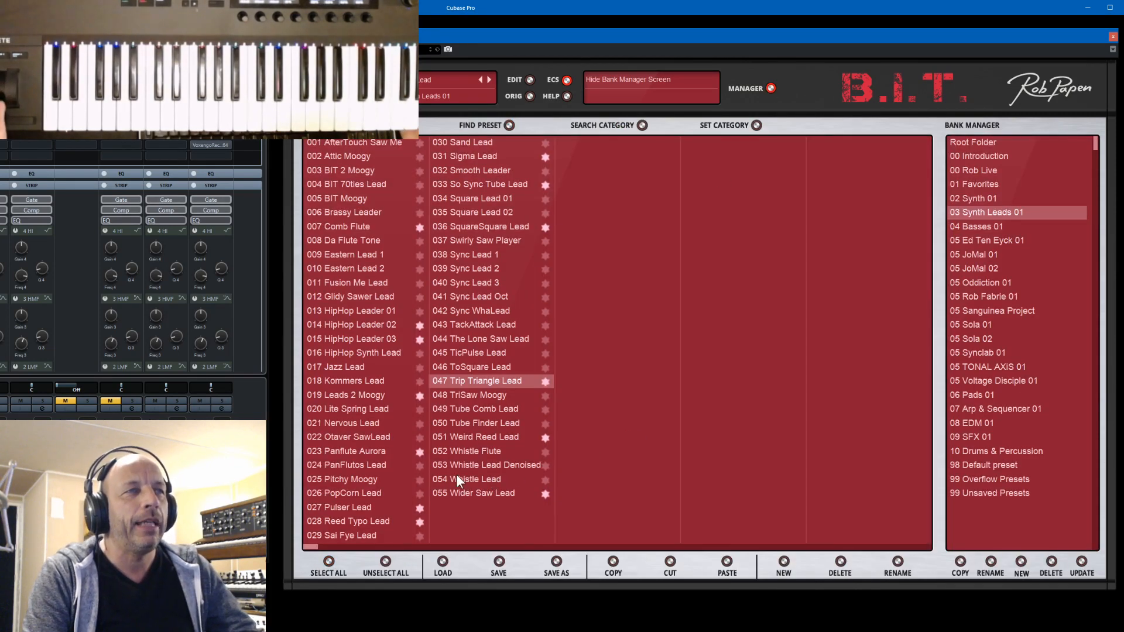
- Load the Weird Reed Lead preset, show its synth settings and toggle oscillator 2's sync to oscillator 1
left_click(473, 437)
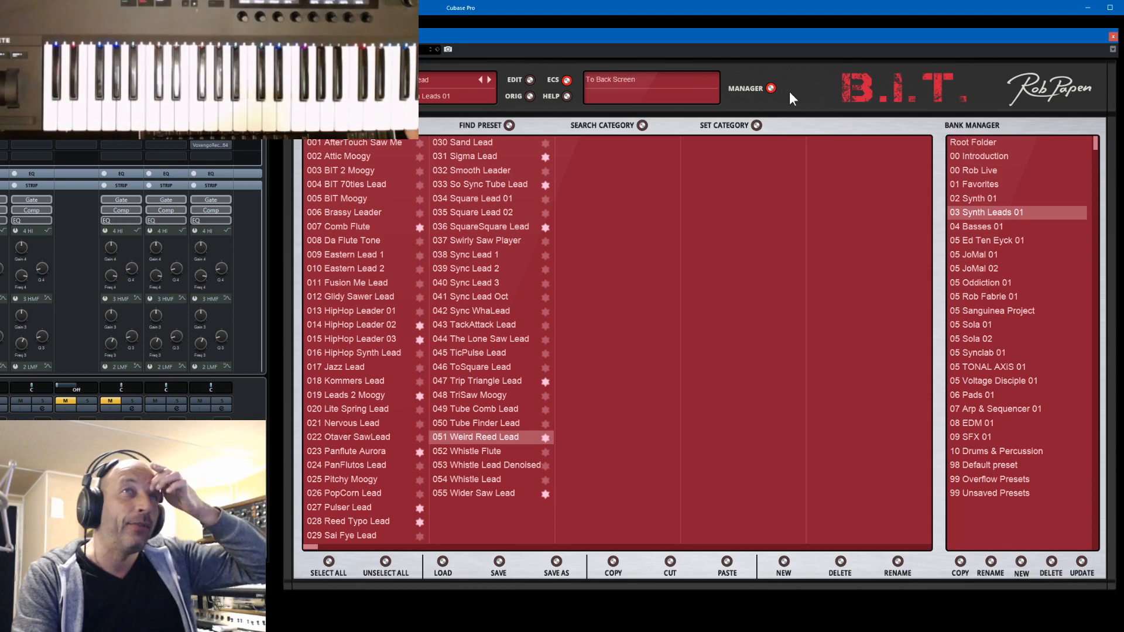
left_click(770, 88)
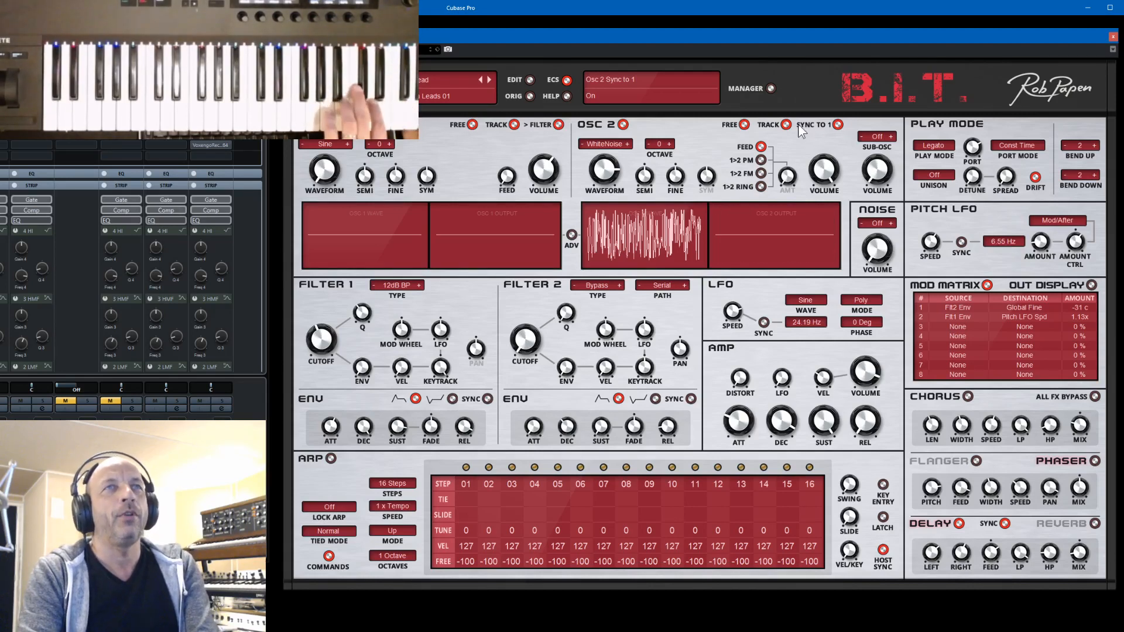
left_click(836, 125)
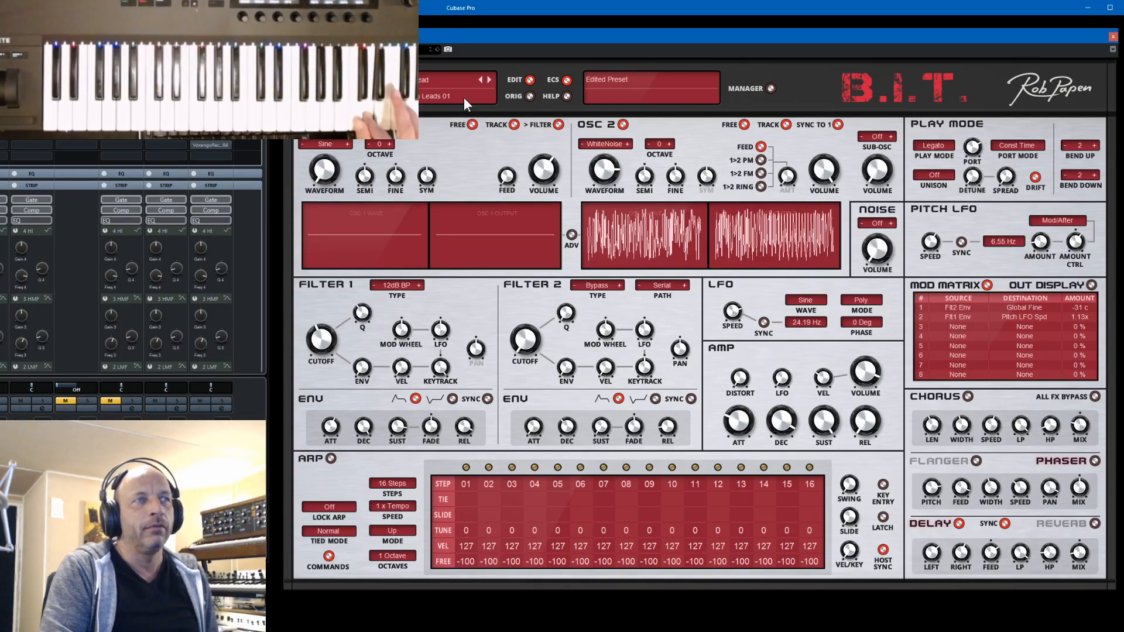
- Return to the bank manager and load Reed Typo Lead and Pulser Lead in turn
left_click(771, 88)
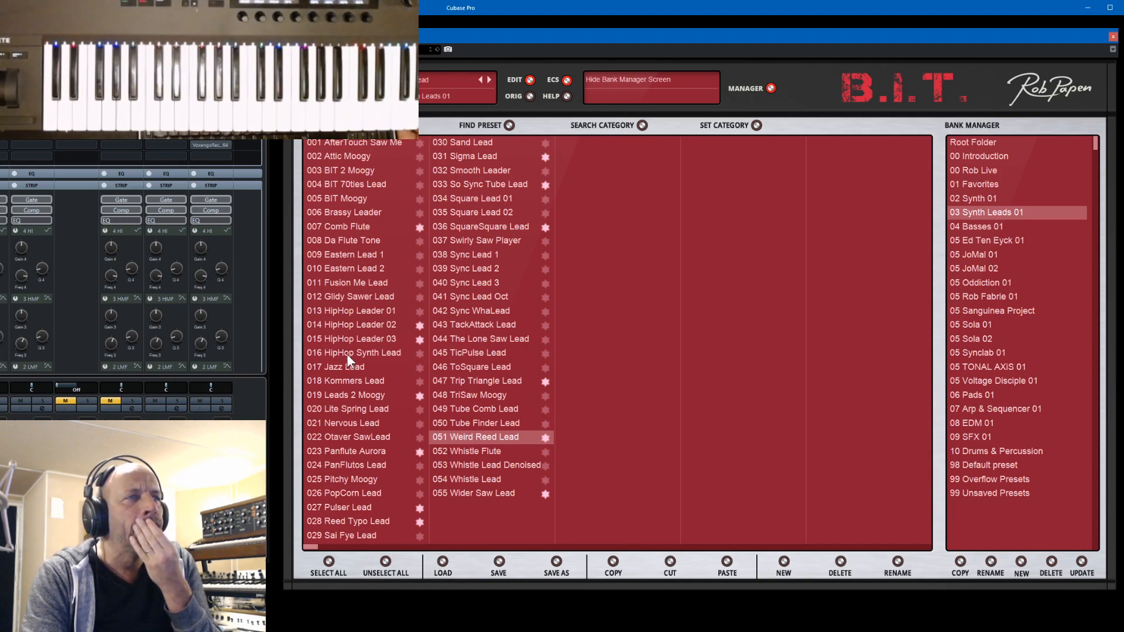
left_click(355, 522)
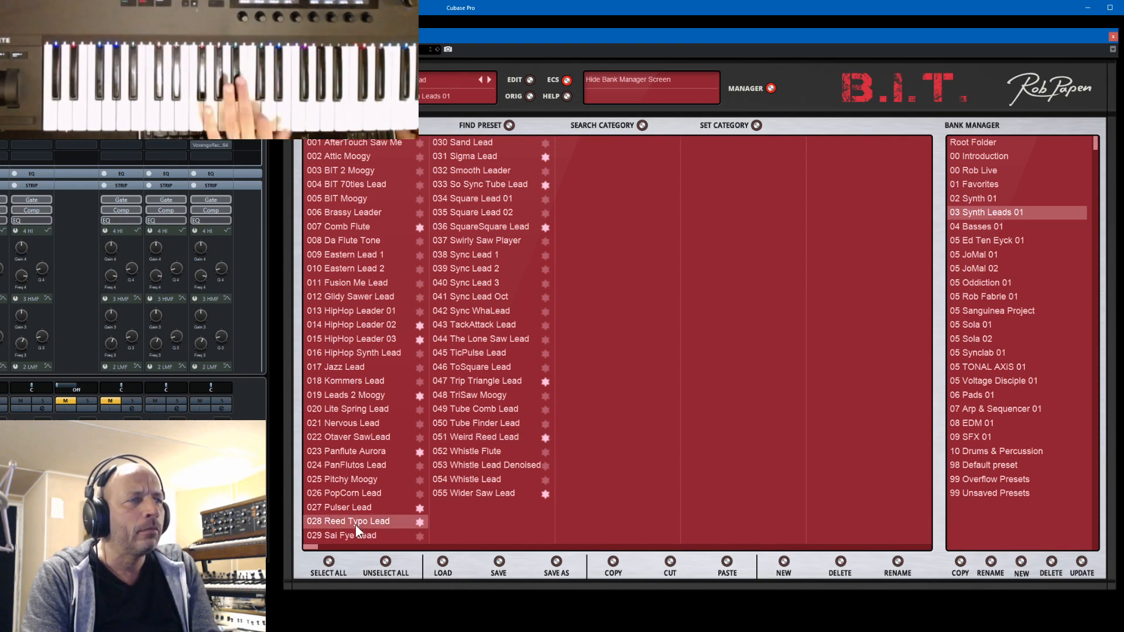
left_click(356, 508)
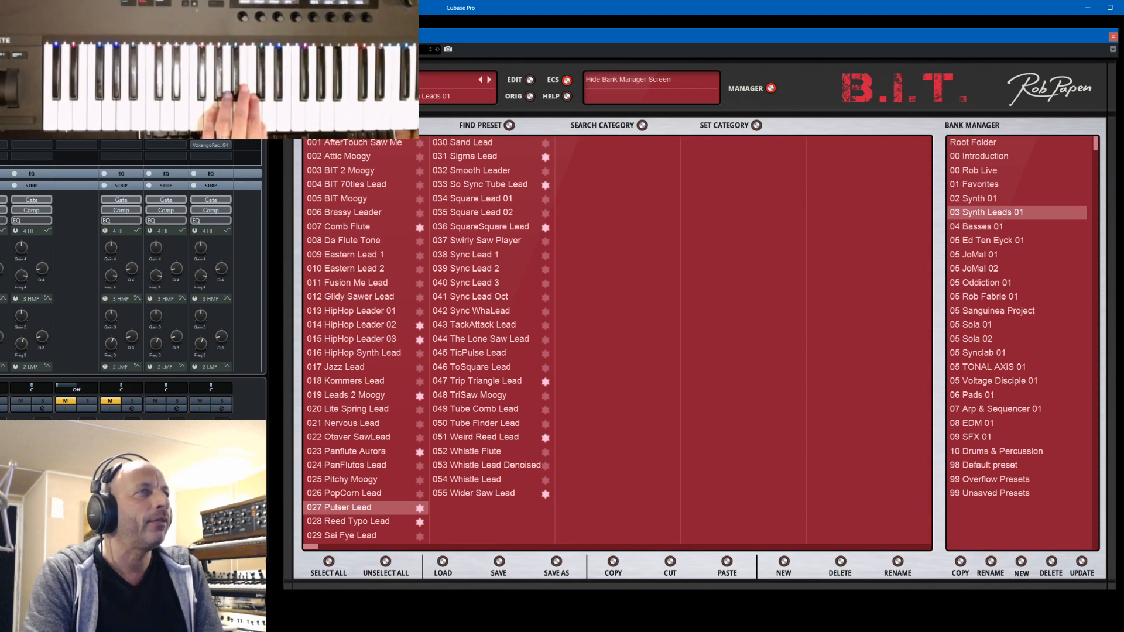
- Hide the mixer and project windows, switch to File Explorer and move the Rob Papen folder window aside
key("F3")
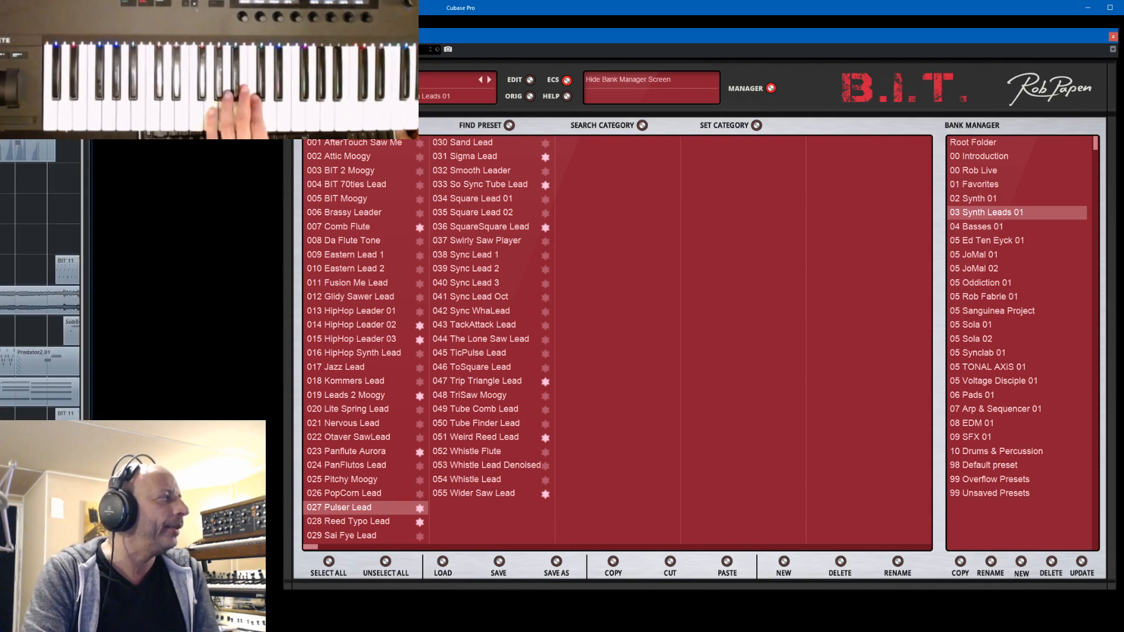
key("super+Down")
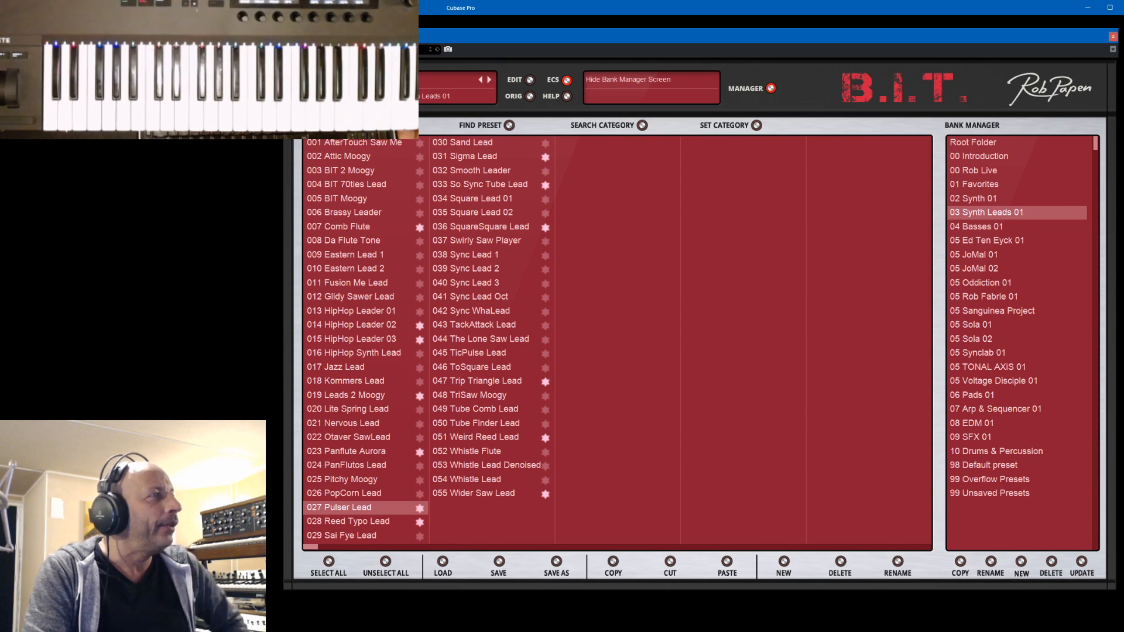
key("alt+Tab")
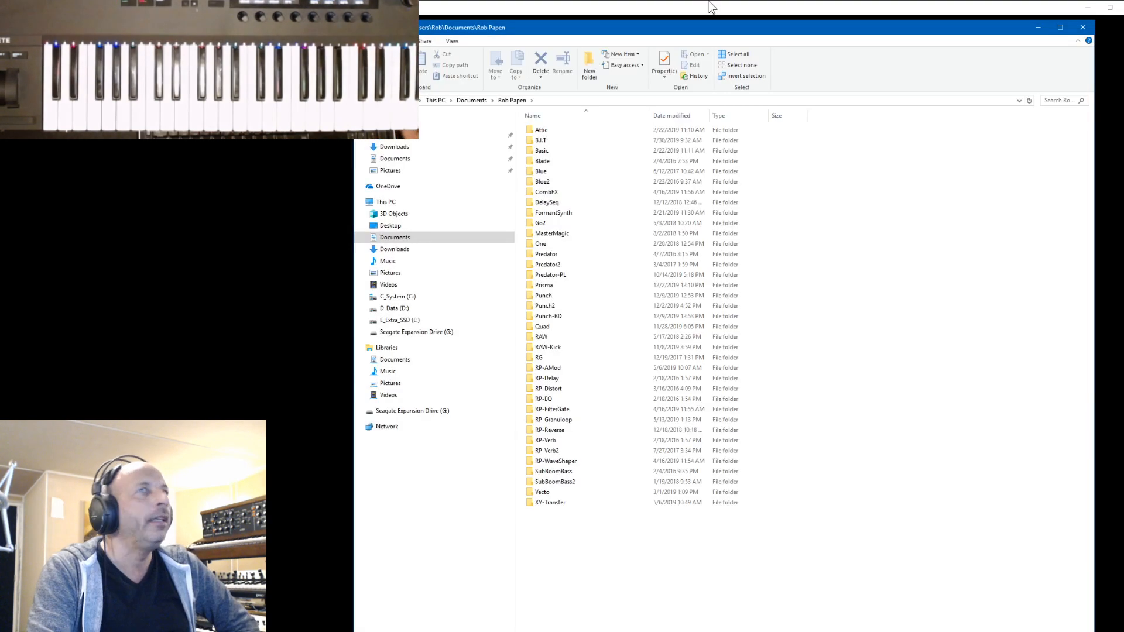
left_click_drag(711, 30, 91, 34)
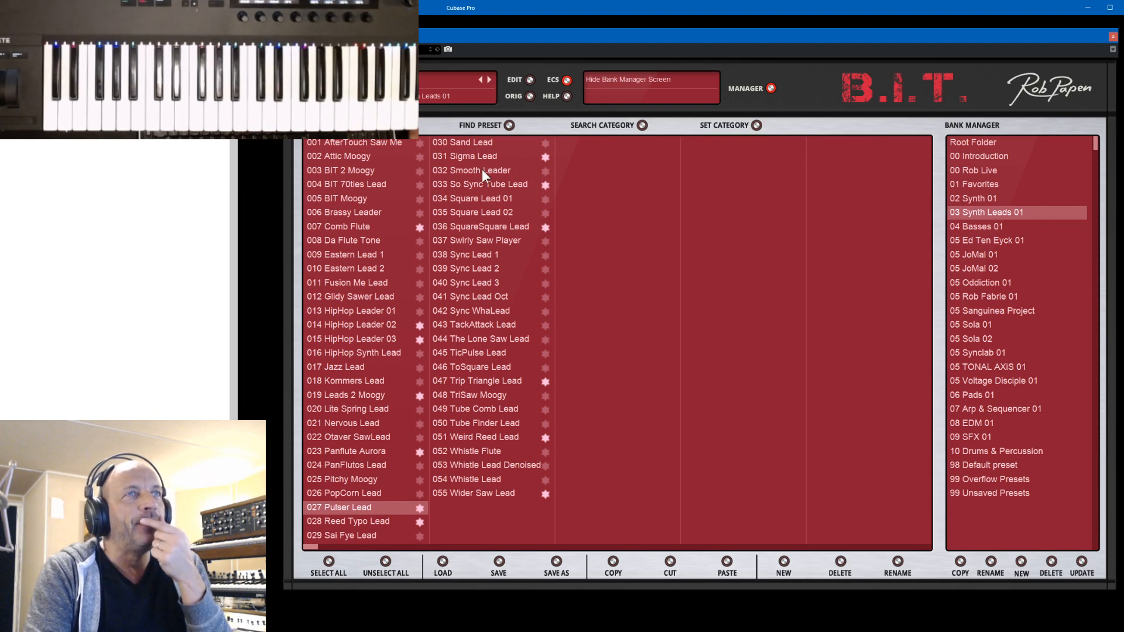
- Load Smooth Leader and So Sync Tube Lead in turn, view each preset's synth settings and return to the bank manager
left_click(770, 88)
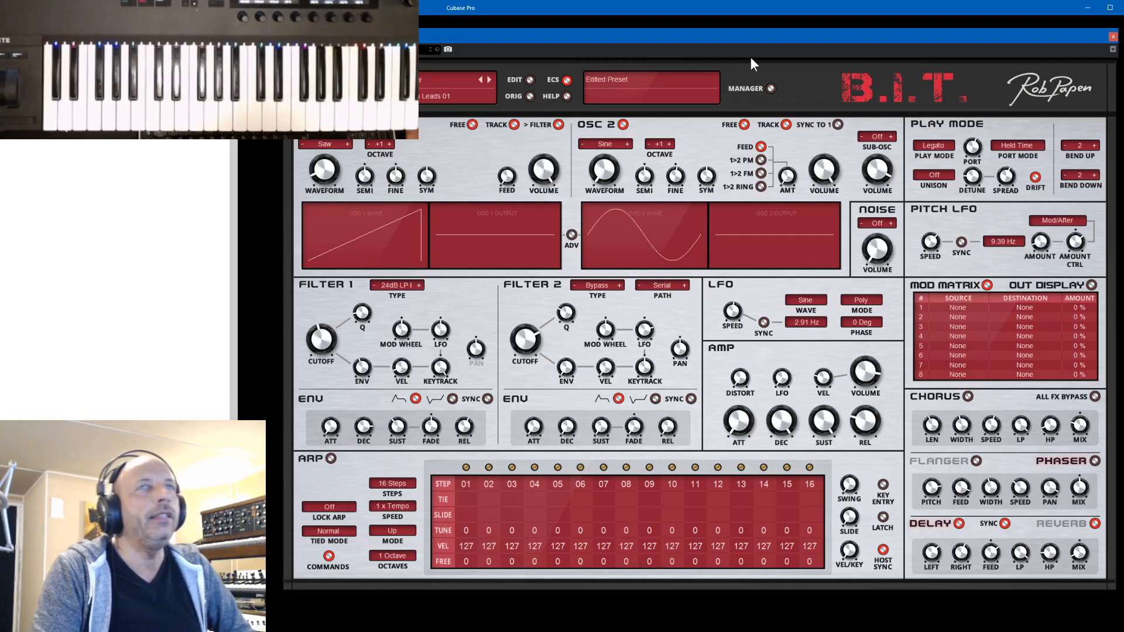
left_click(771, 88)
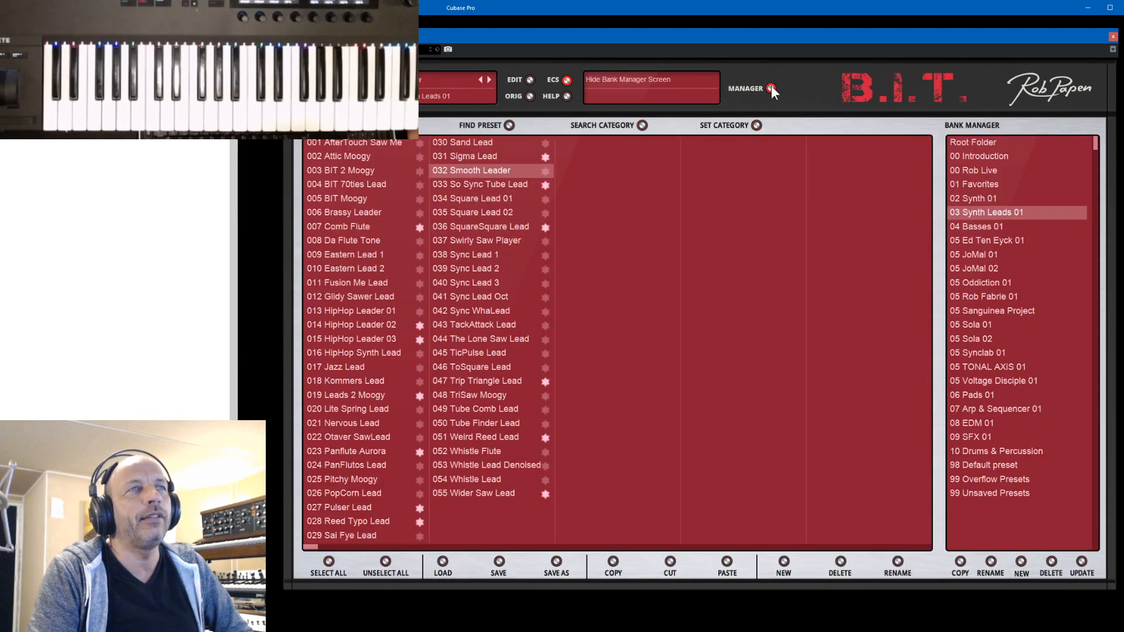
left_click(511, 185)
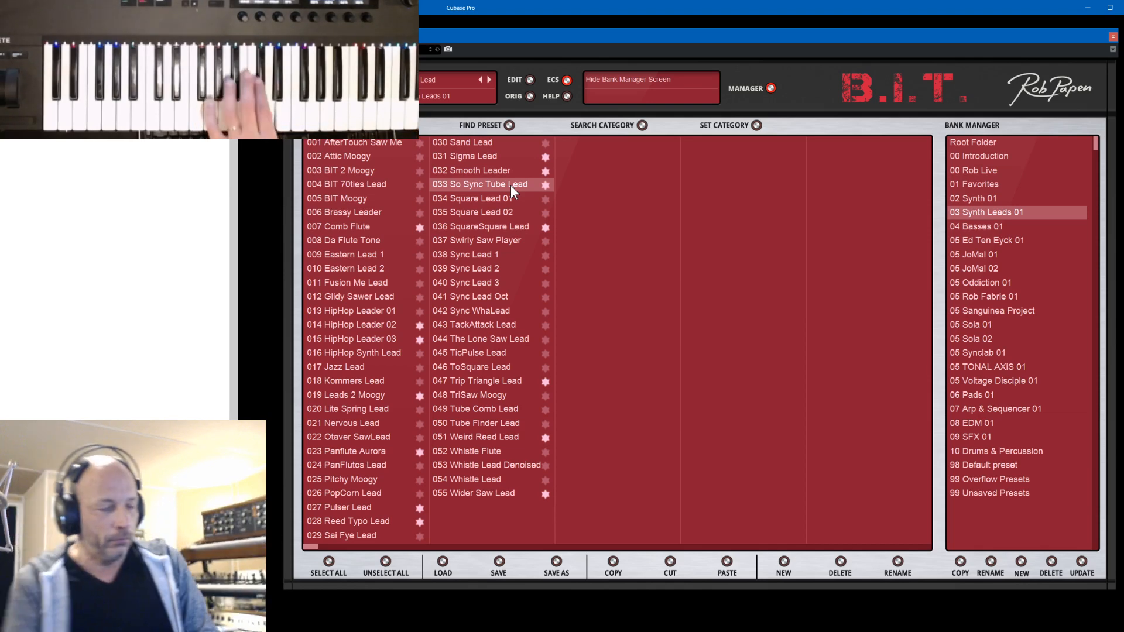
left_click(774, 86)
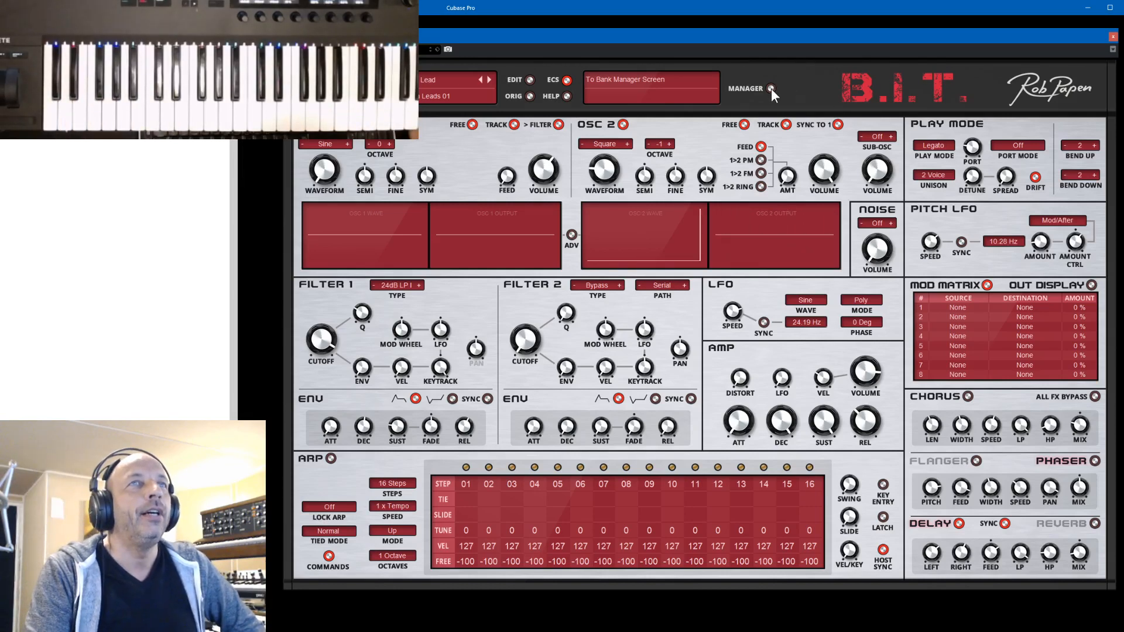
left_click(771, 89)
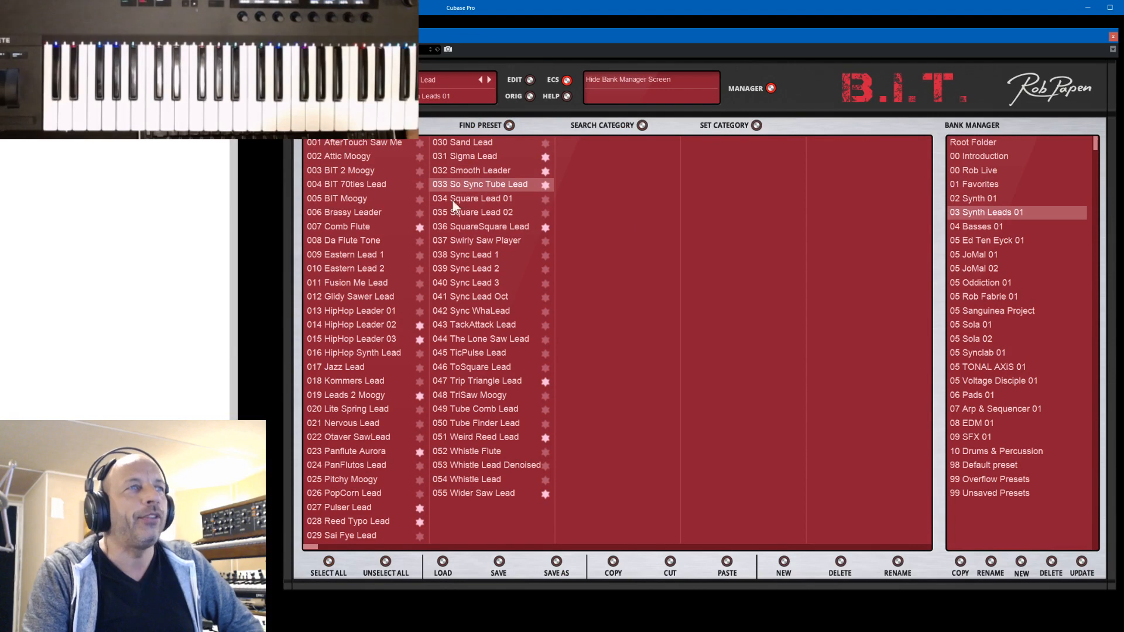
- Load the Comb Flute preset, show its synth settings and enter 440 Hz as the Filter 2 frequency cutoff
left_click(337, 229)
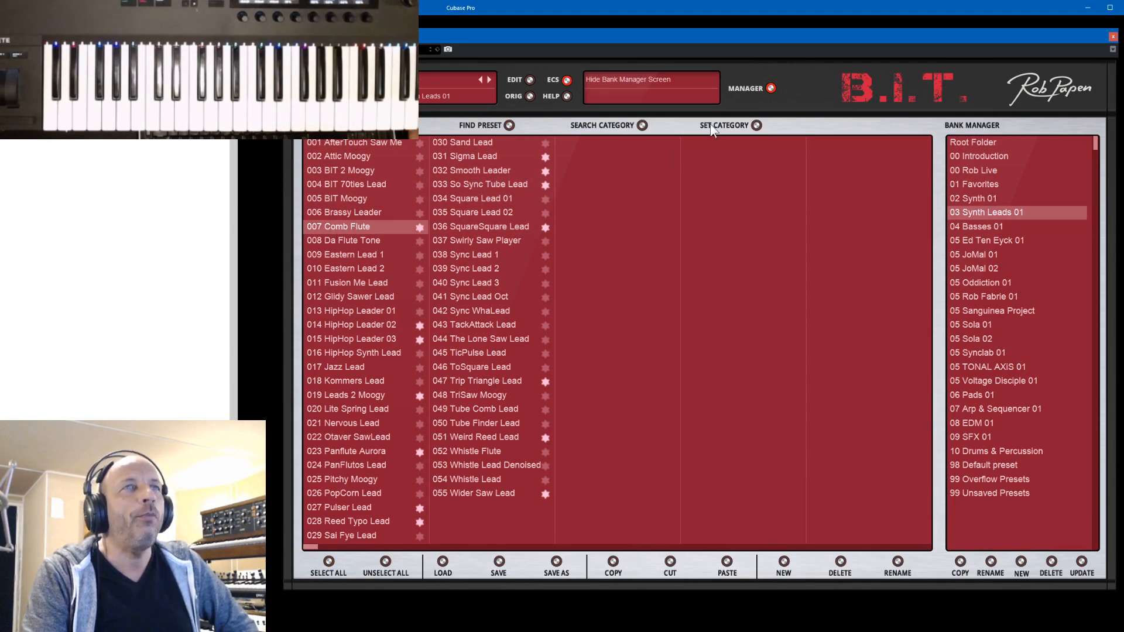
left_click(769, 88)
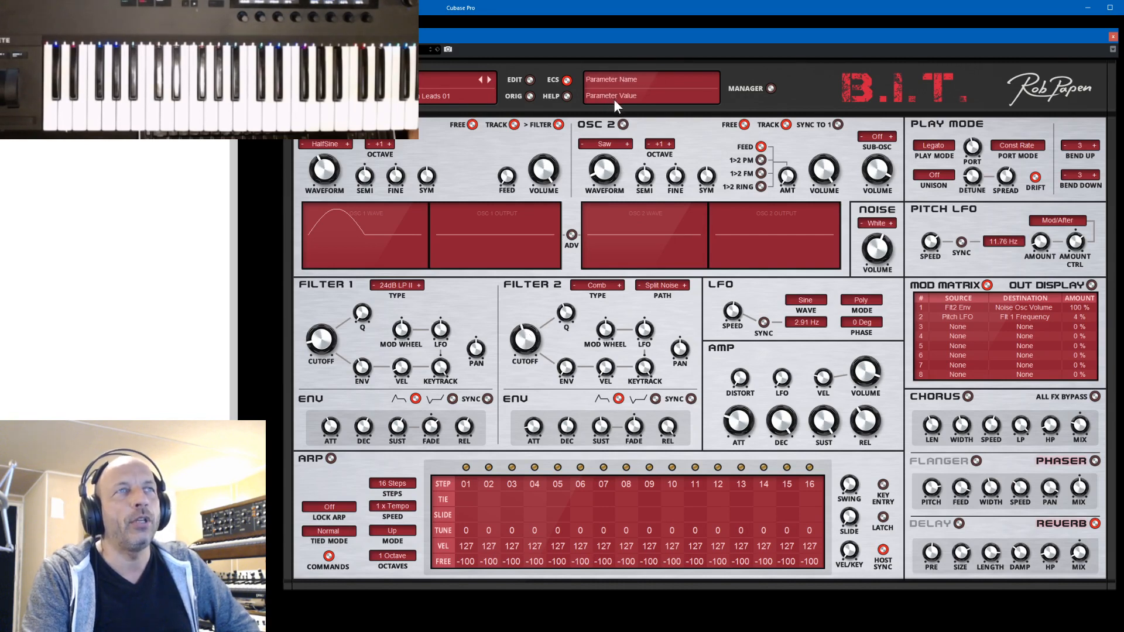
right_click(525, 342)
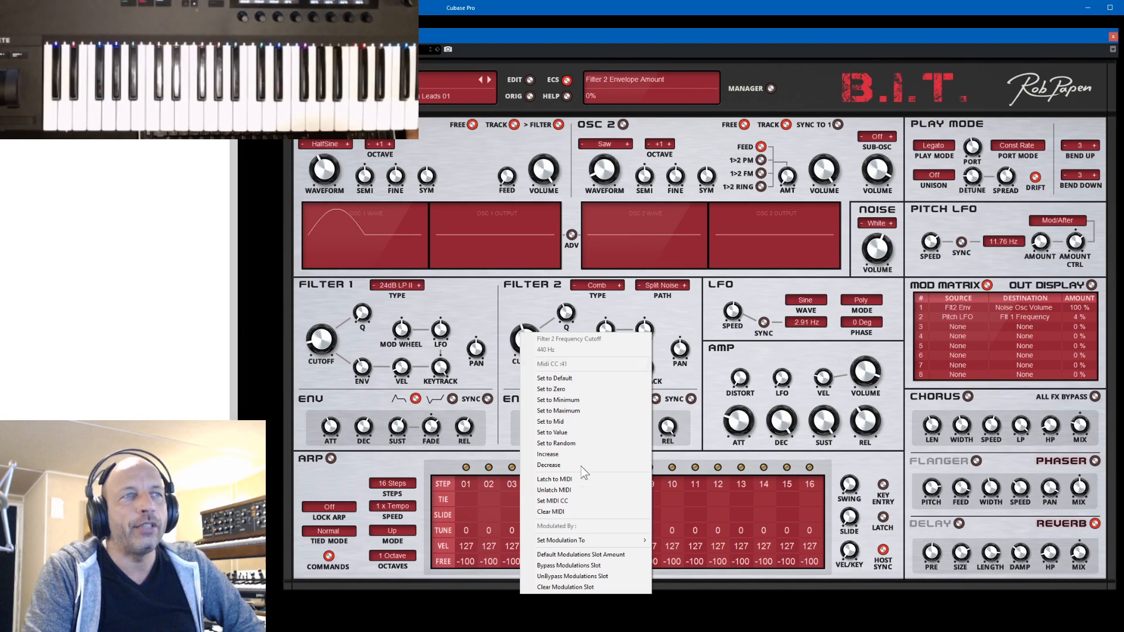
left_click(564, 432)
left_click_drag(321, 329, 702, 306)
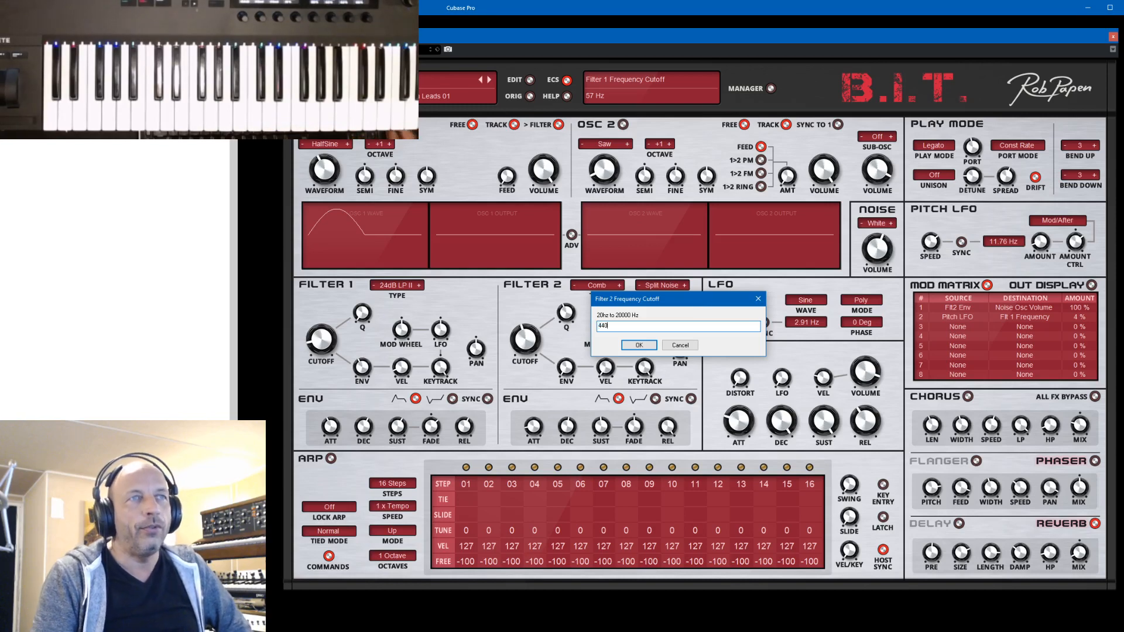
left_click(652, 344)
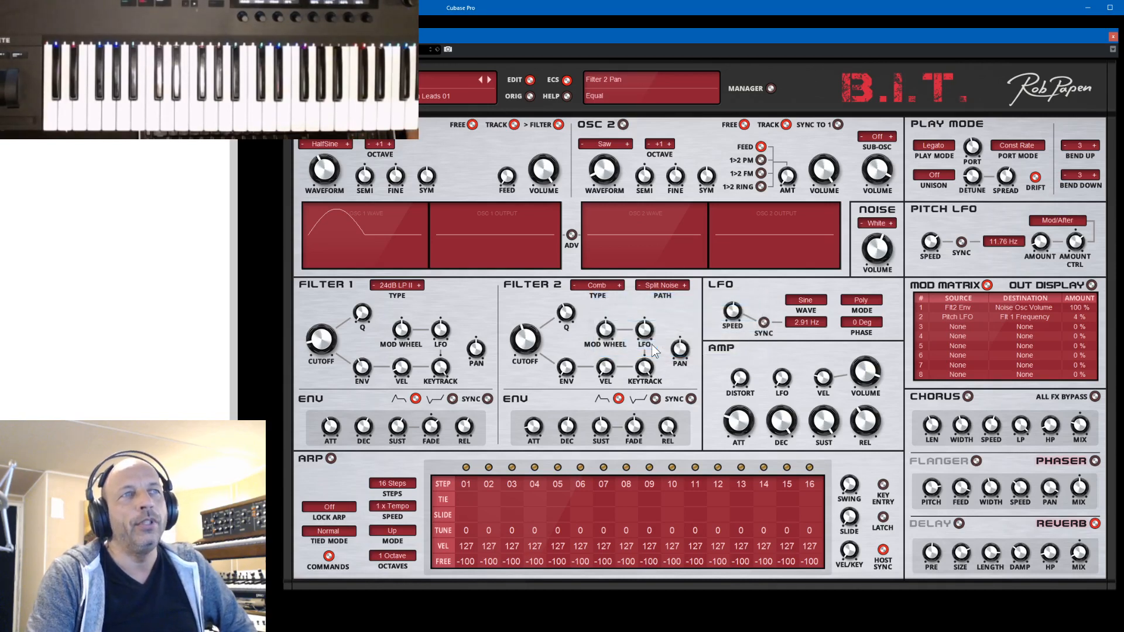
- Set the Filter 2 type of the Comb Flute preset to Bypass
mouse_move(527, 339)
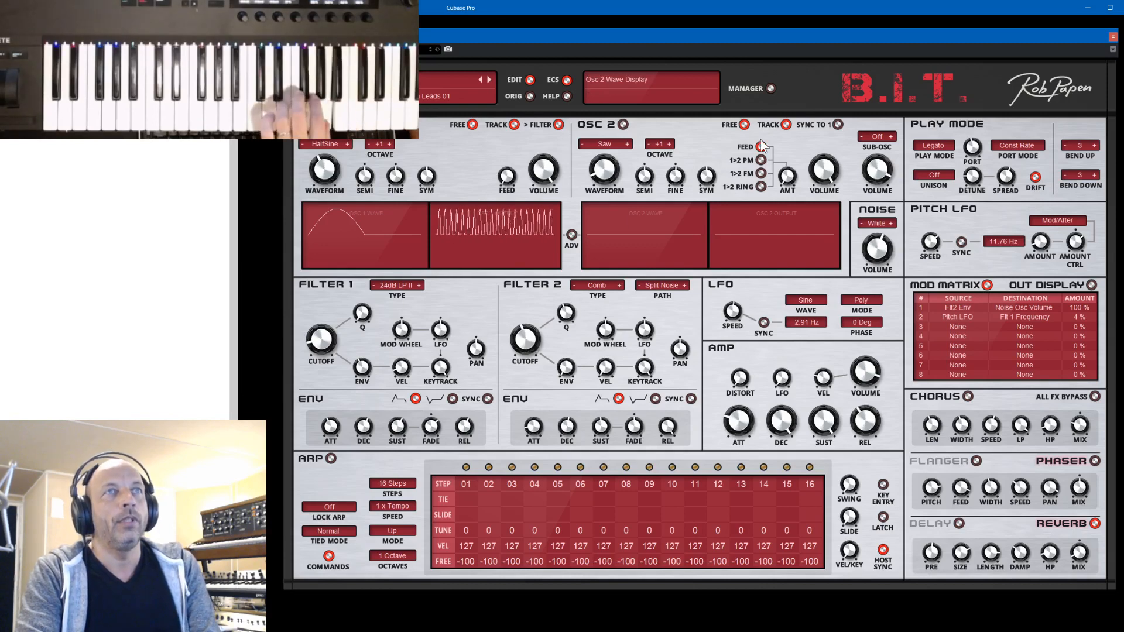
left_click(598, 293)
left_click(603, 288)
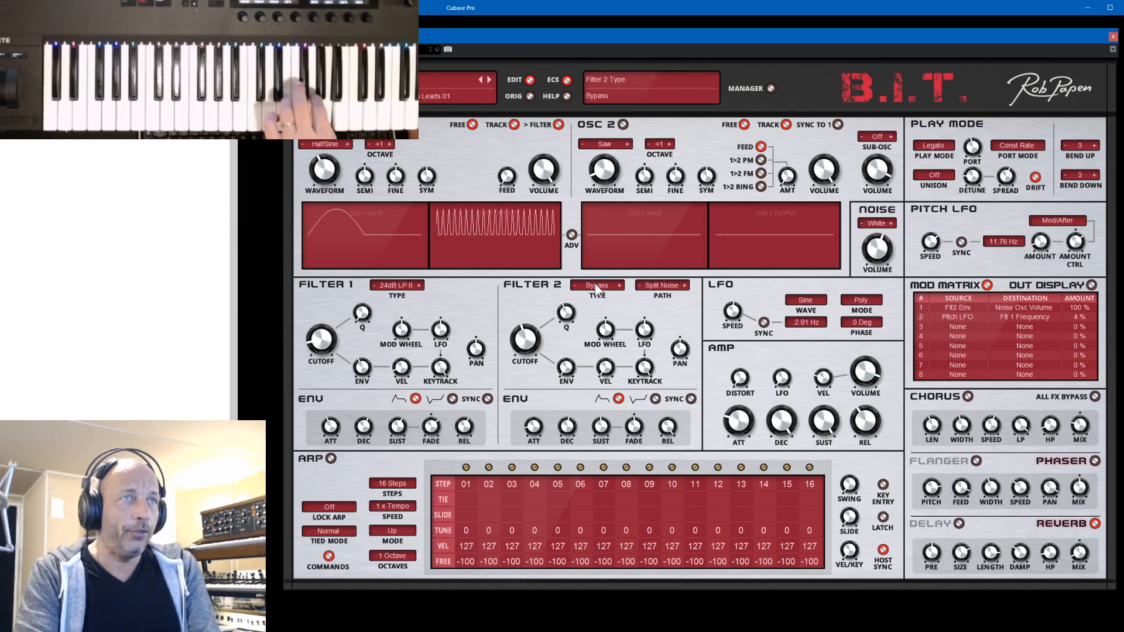
- Set the Filter 2 type of the Comb Flute preset to Comb and return to the bank manager
left_click(596, 285)
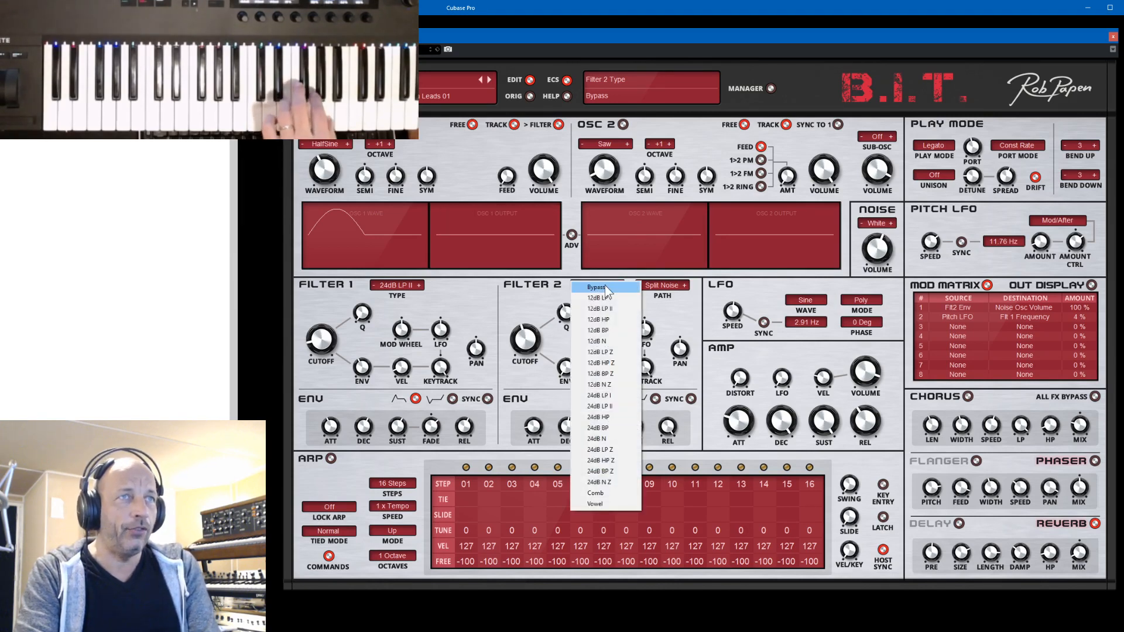
left_click(602, 493)
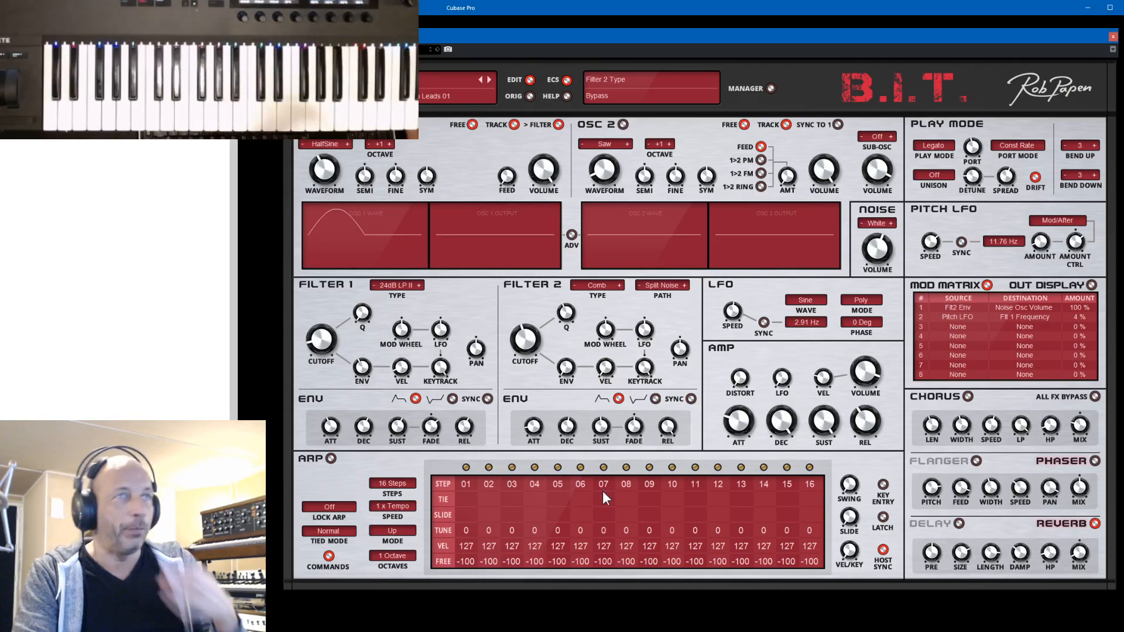
left_click(770, 88)
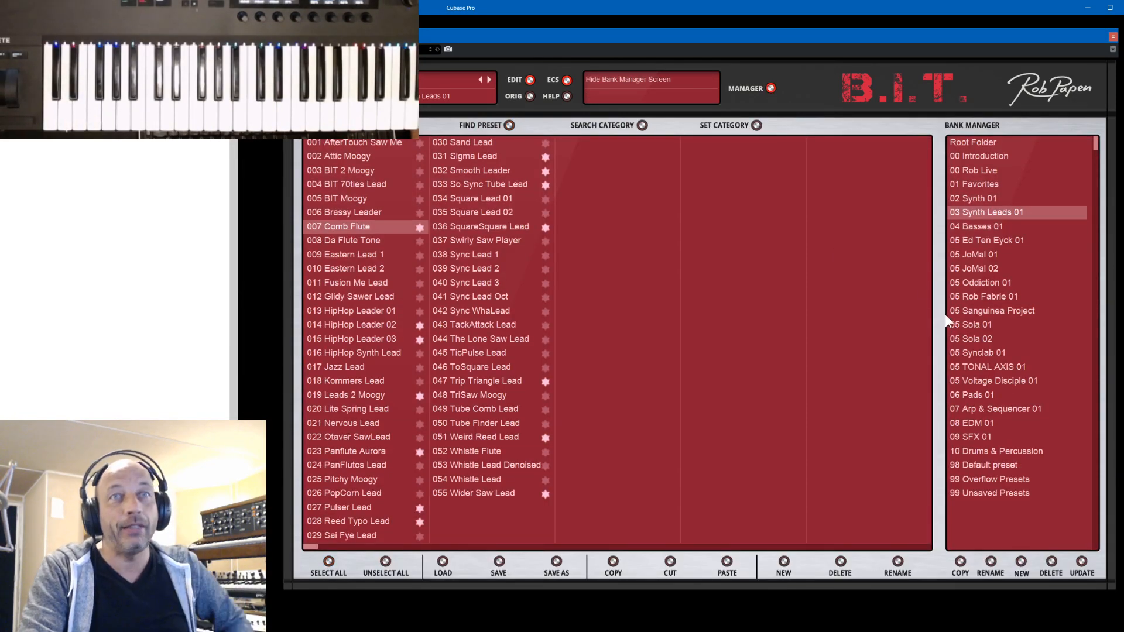
- Open the 06 Pads 01 bank, view the synth settings of A Space Trip Pad and return to the bank manager
left_click(970, 396)
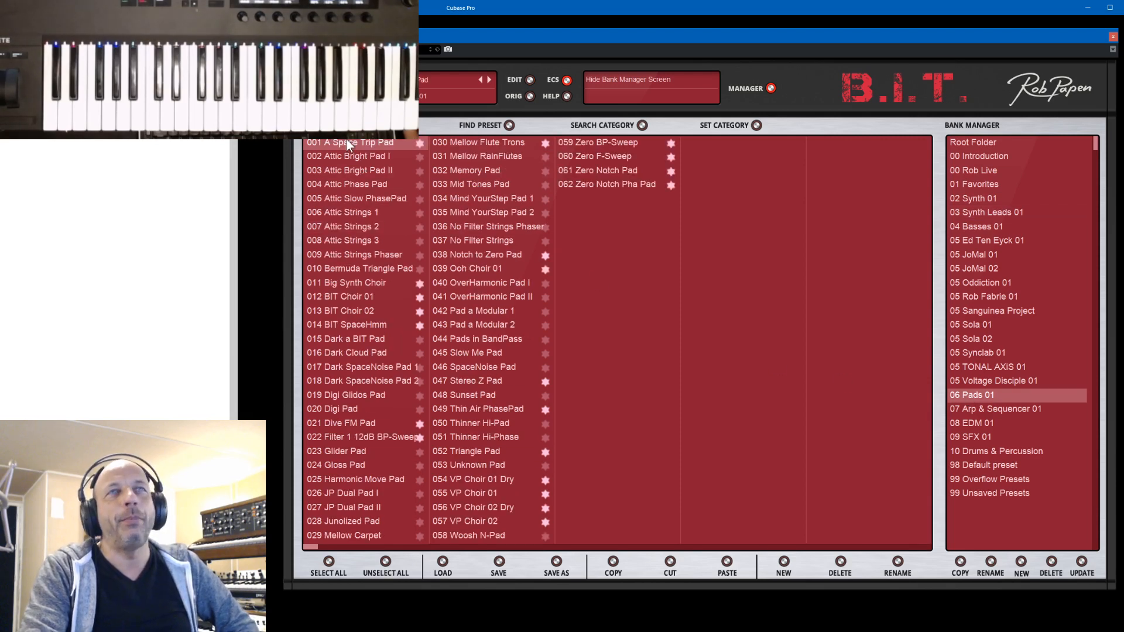
left_click(771, 88)
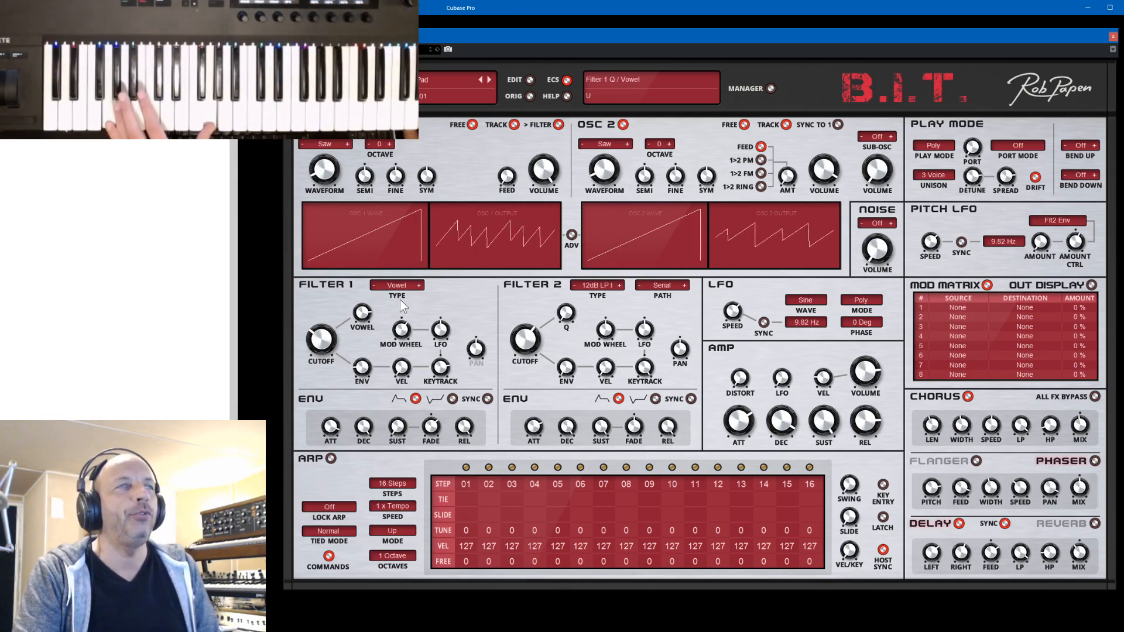
left_click(771, 88)
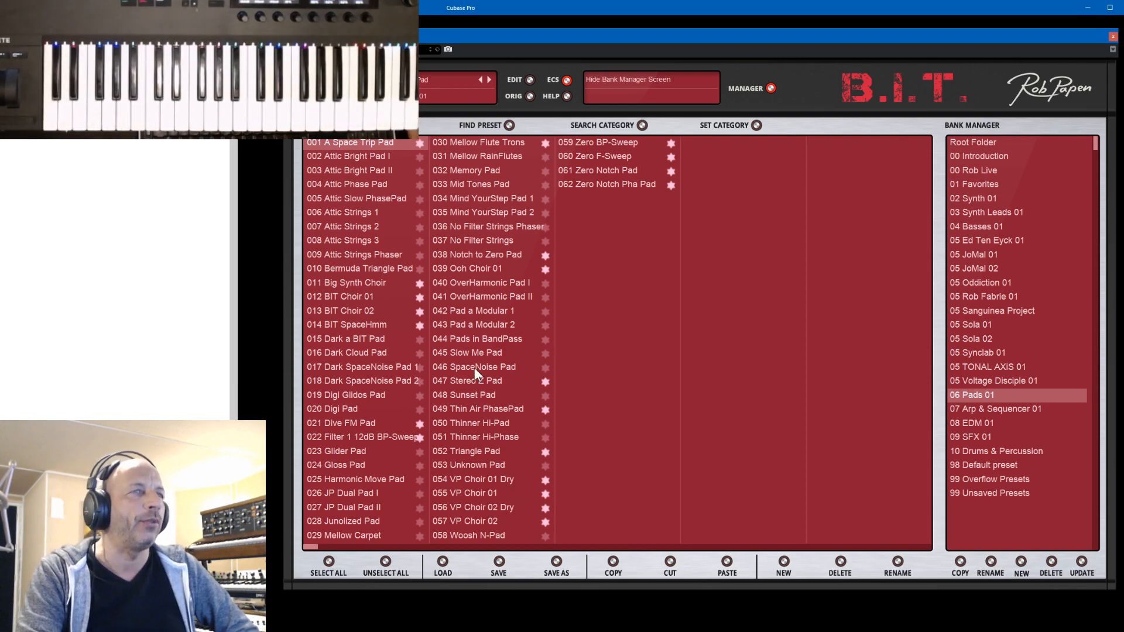
- Load VP Choir 01 Dry, show its synth settings and step forward to VP Choir 02, adjusting the Filter 1 vowel on VP Choir 01 along the way
left_click(472, 480)
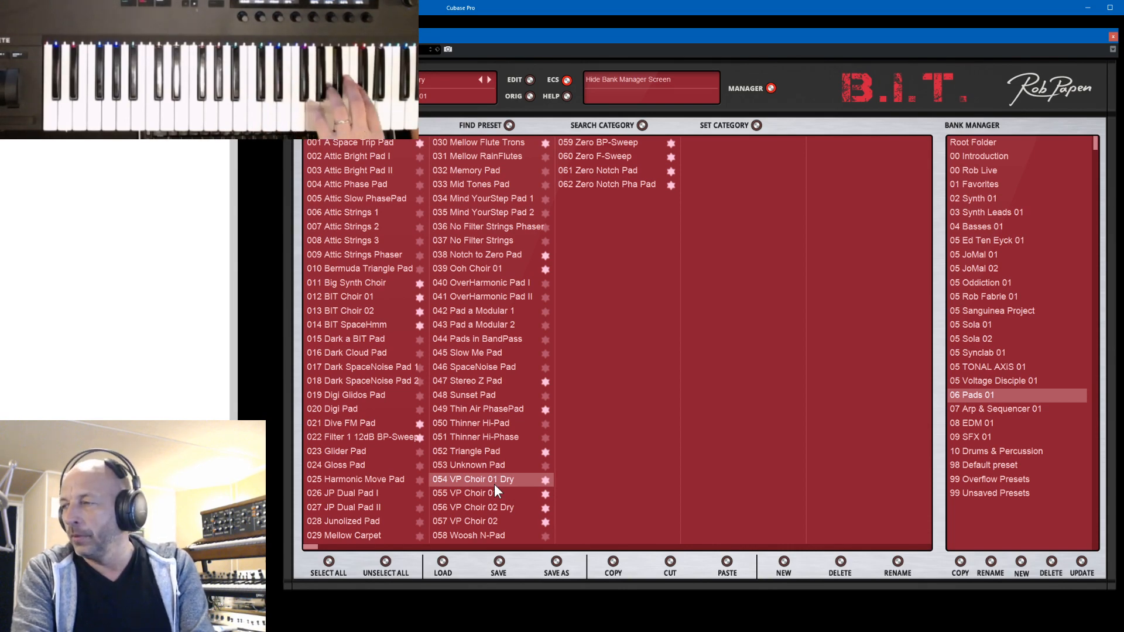
left_click(771, 89)
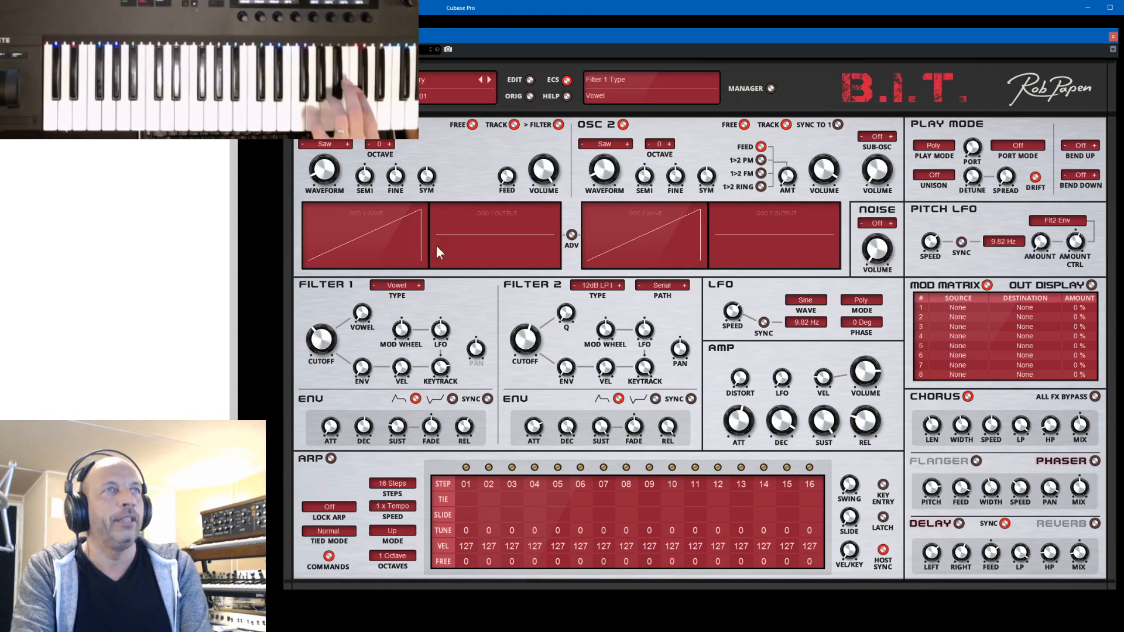
left_click(488, 77)
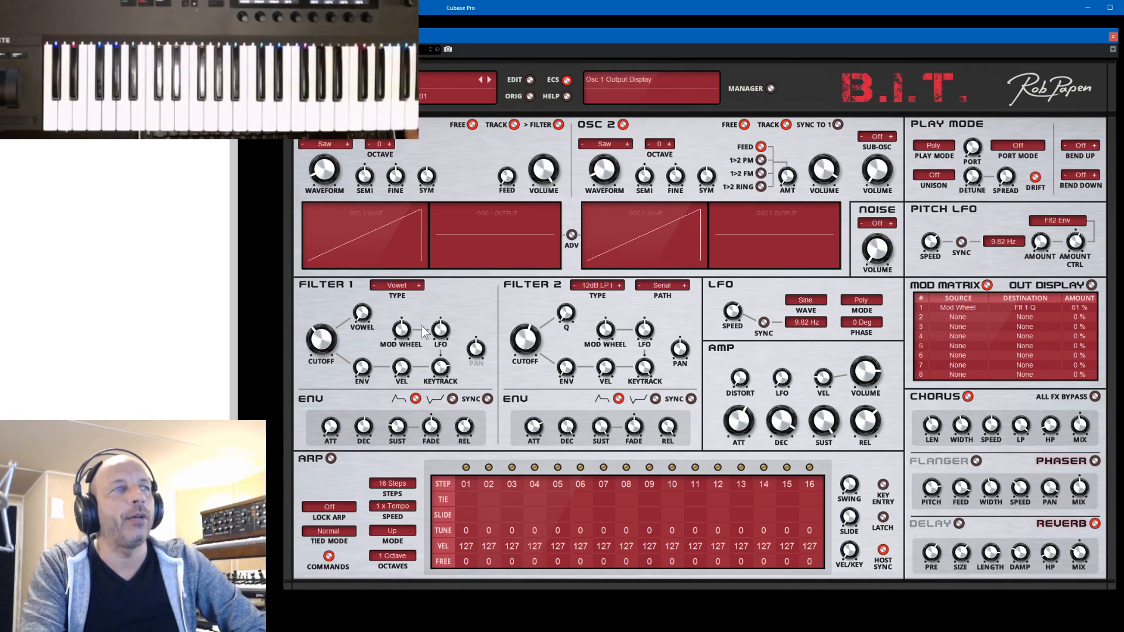
left_click_drag(363, 313, 364, 301)
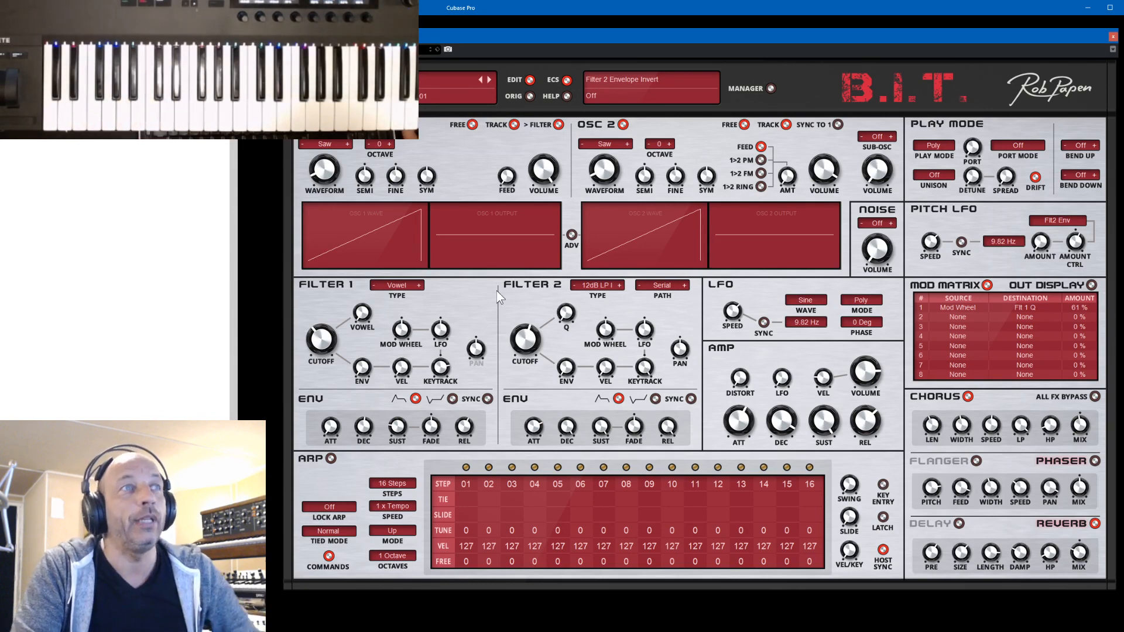
left_click(490, 79)
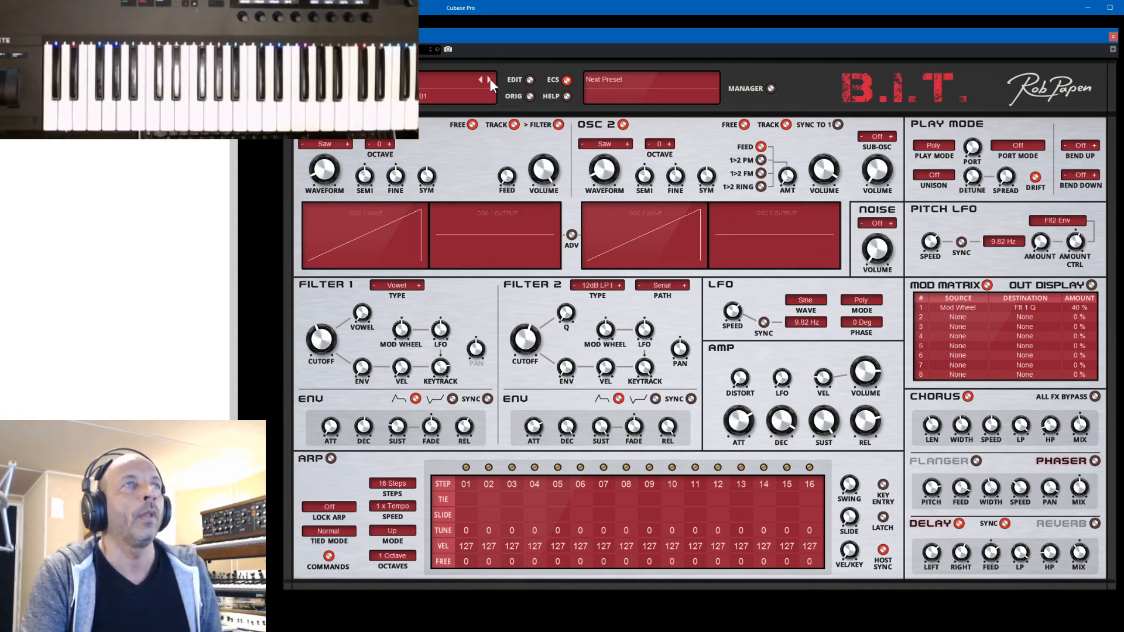
- Load the Big Synth Choir preset from the bank manager and show its synth settings
left_click(770, 87)
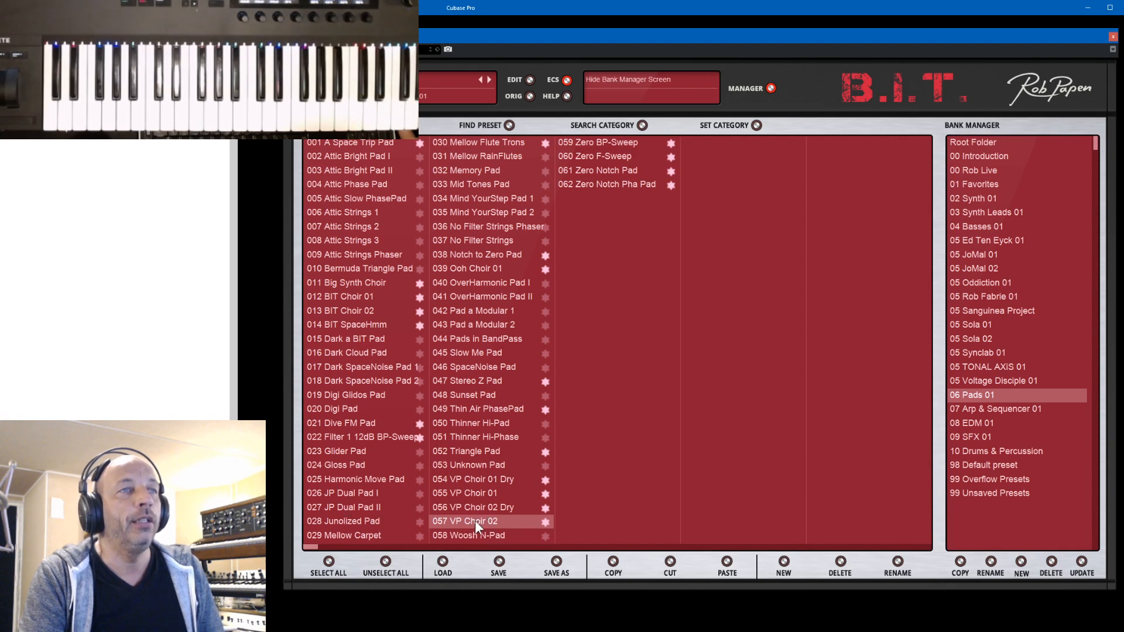
left_click(338, 283)
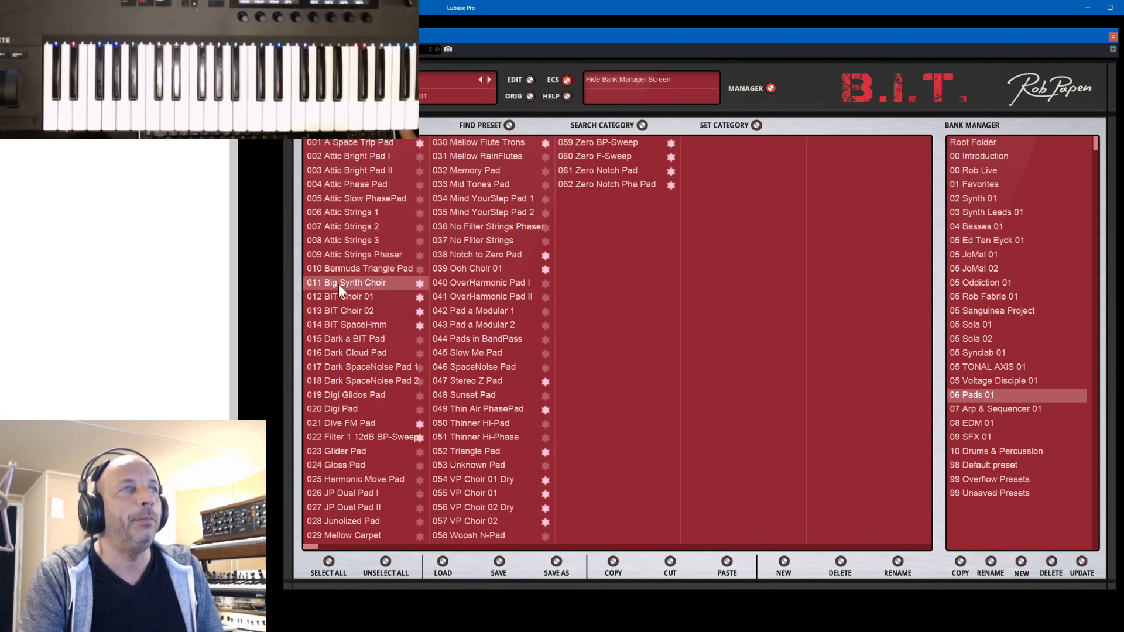
left_click(770, 88)
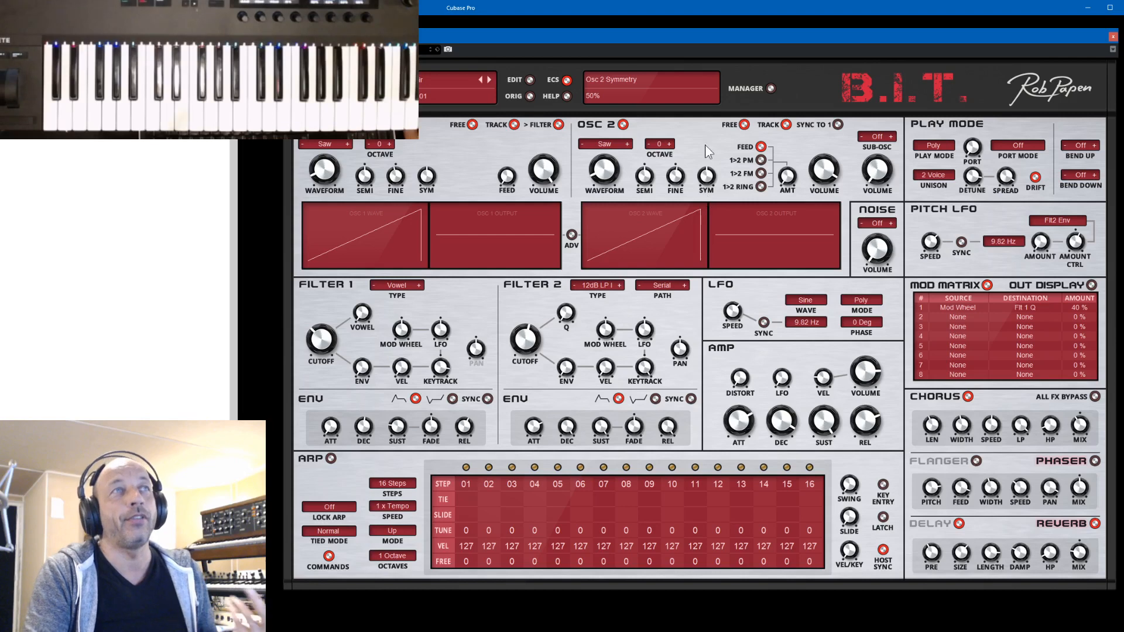
- Load the Zero Notch Pha Pad preset from the bank manager and show its synth settings
left_click(772, 88)
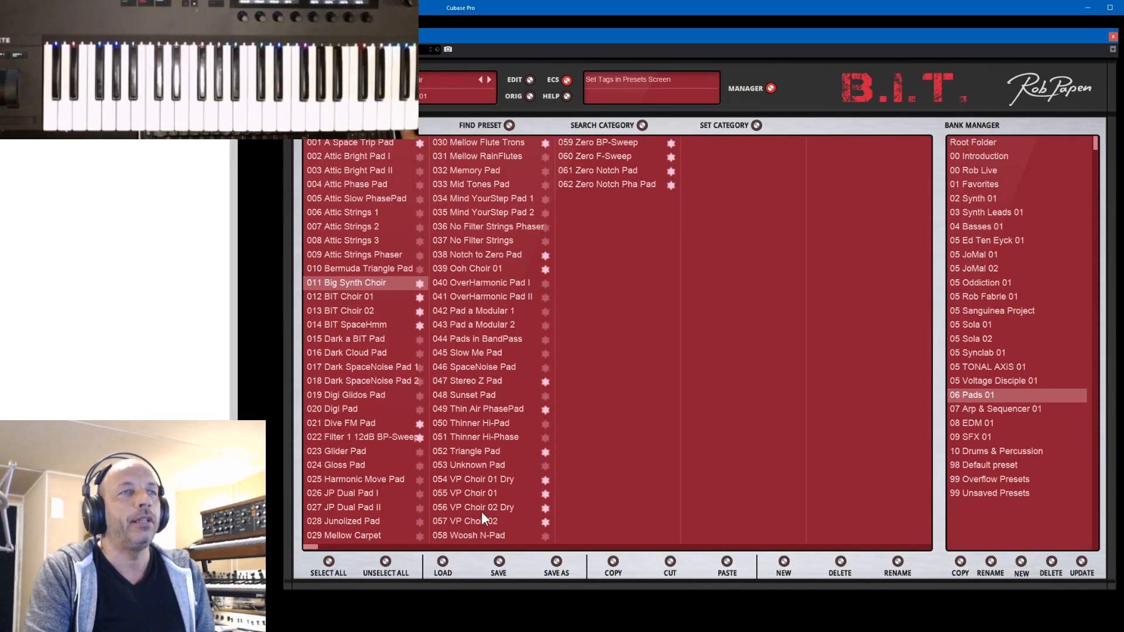
left_click(599, 185)
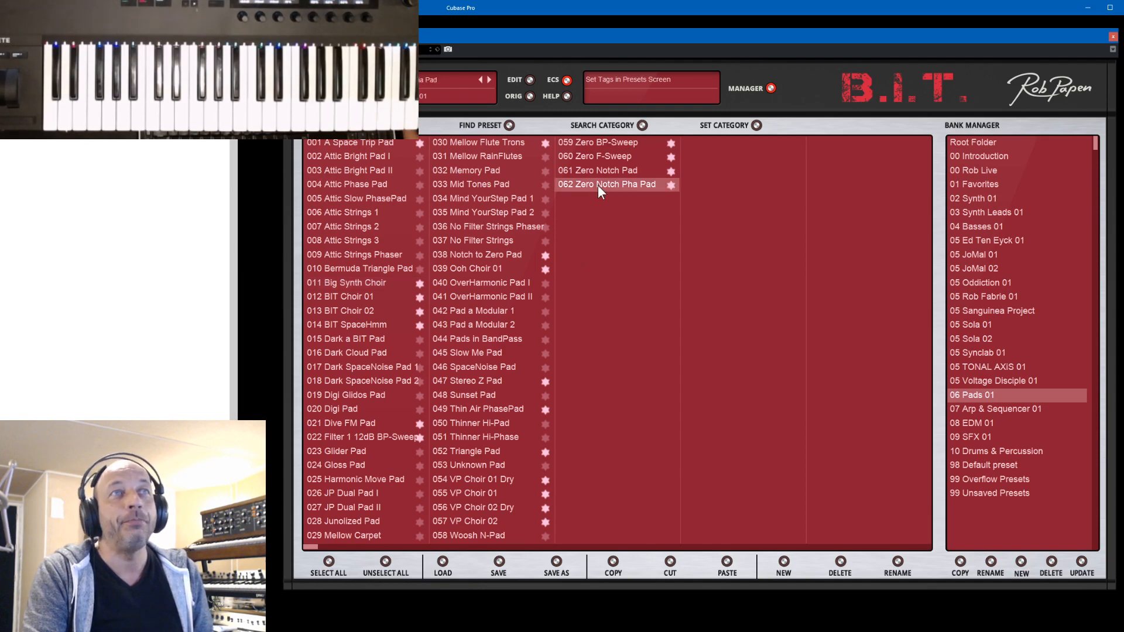
left_click(772, 88)
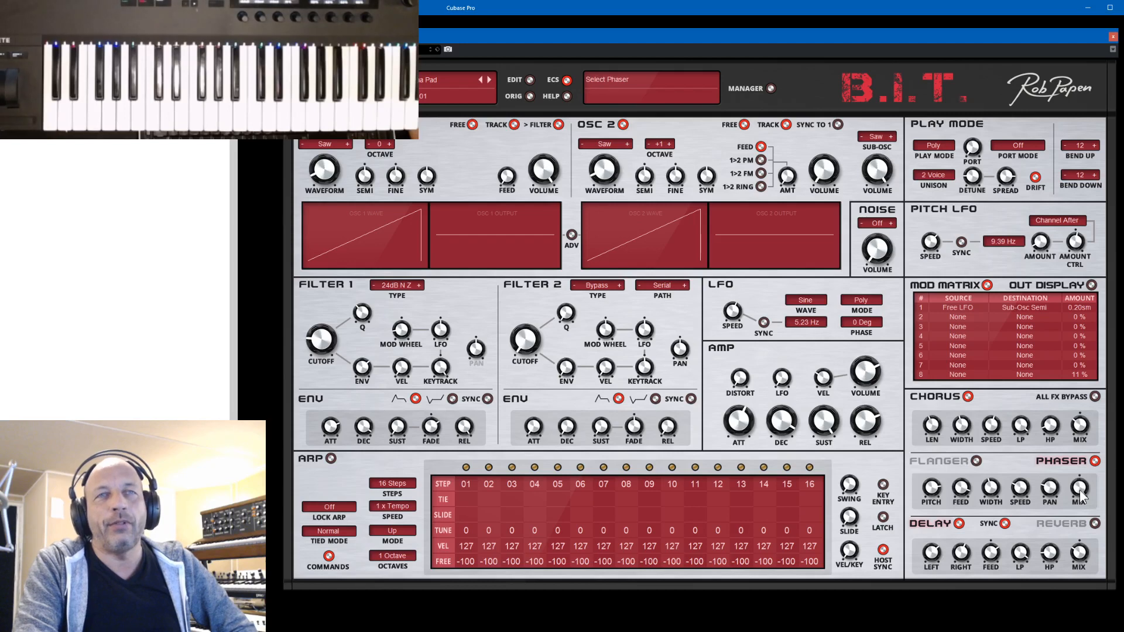
- Load the Zero F-Sweep preset, show its synth settings and step back to the Zero BP-Sweep preset
left_click(770, 88)
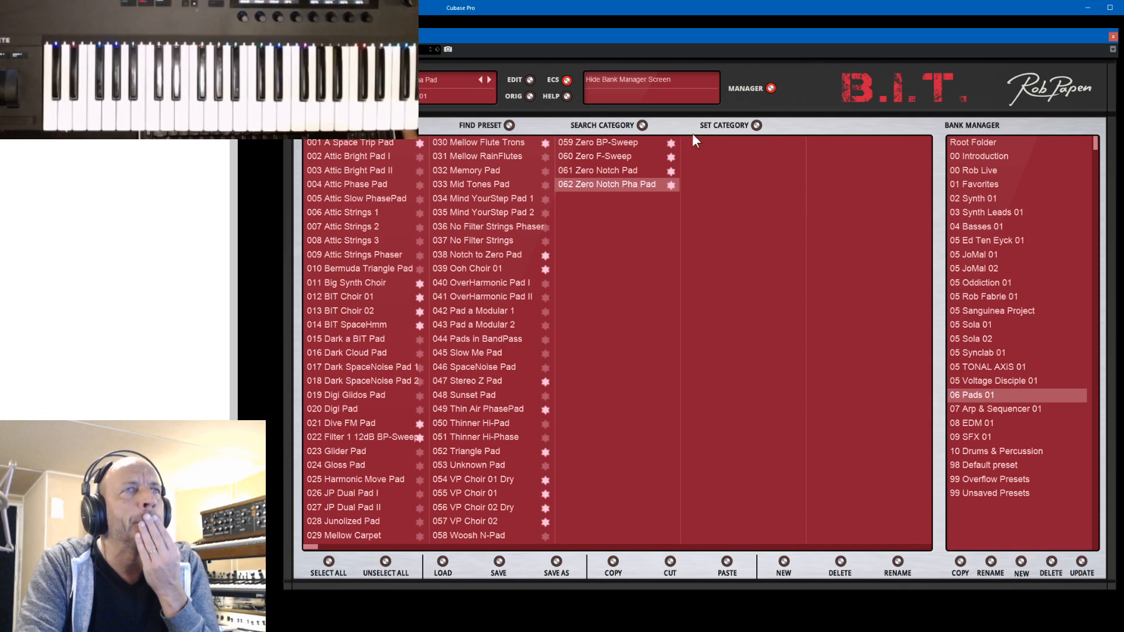
left_click(616, 157)
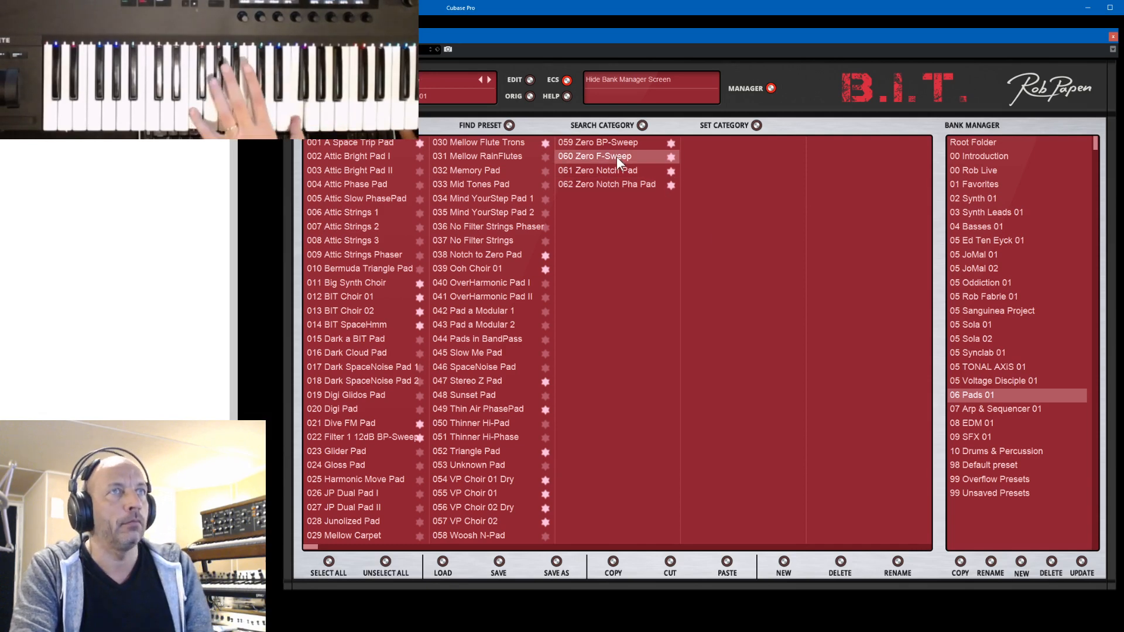
left_click(771, 88)
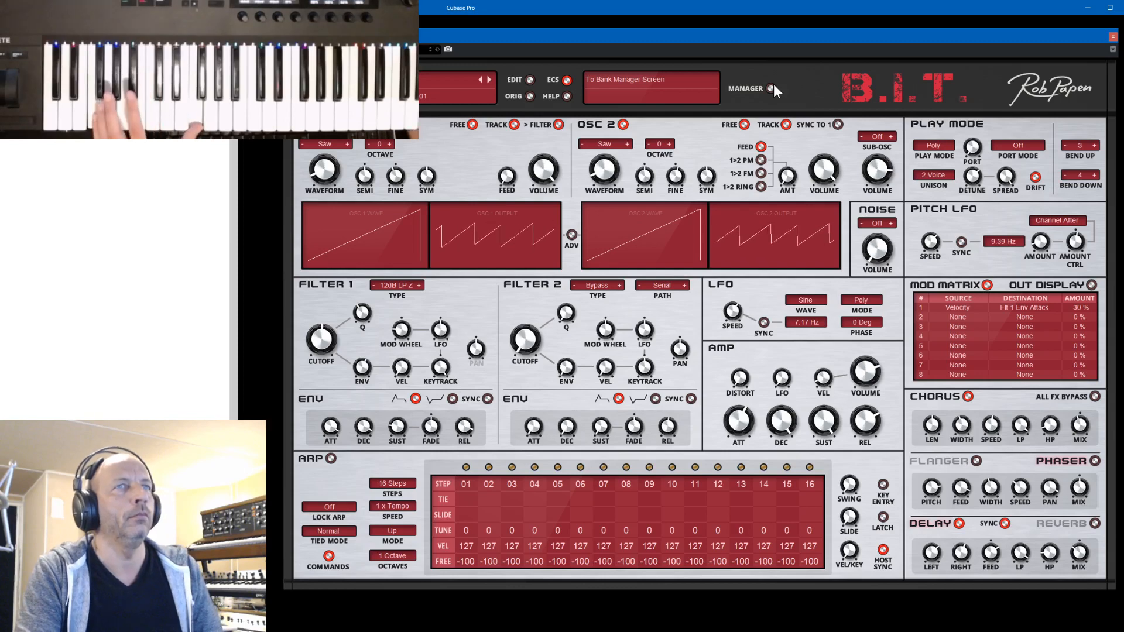
left_click(480, 78)
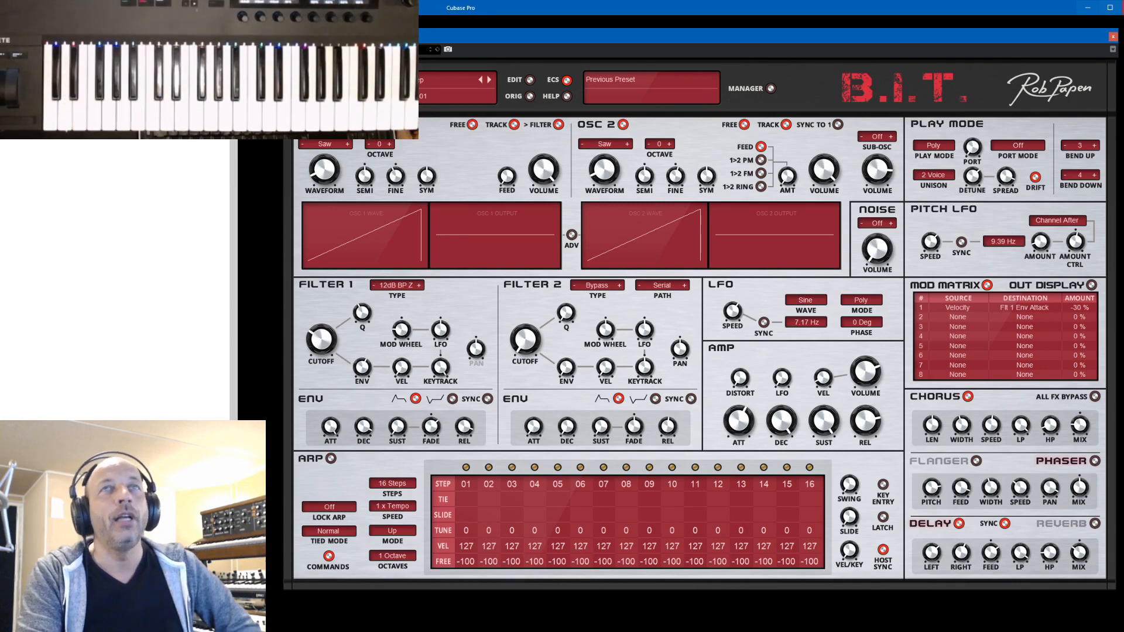
- Close the B.I.T. window and open the kit preset manager of Punch 2
left_click(1112, 37)
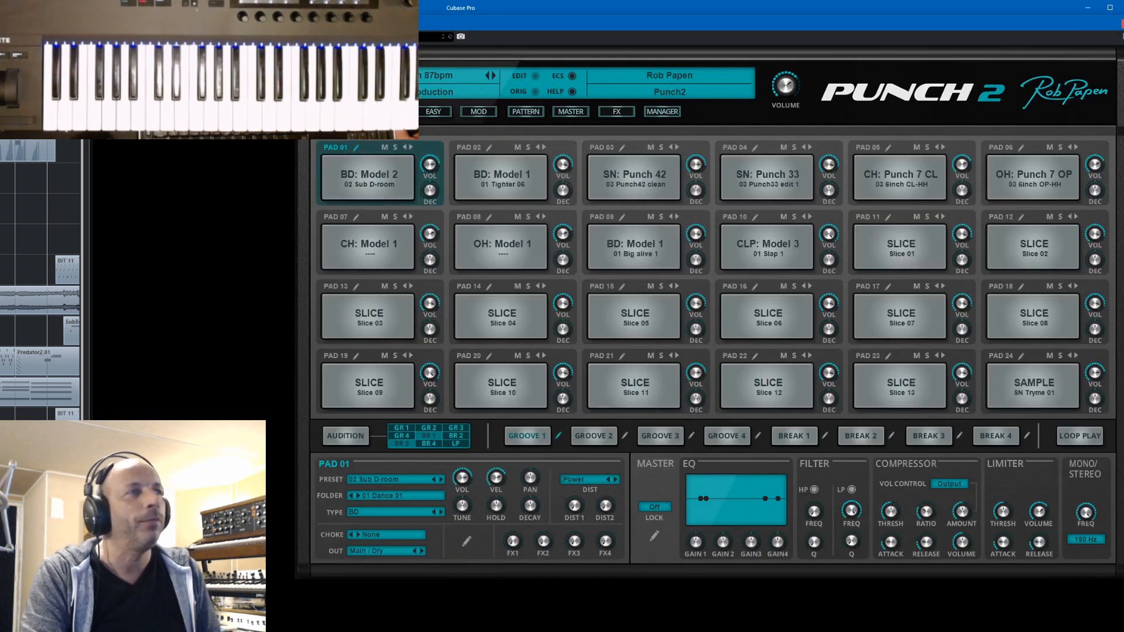
left_click(669, 111)
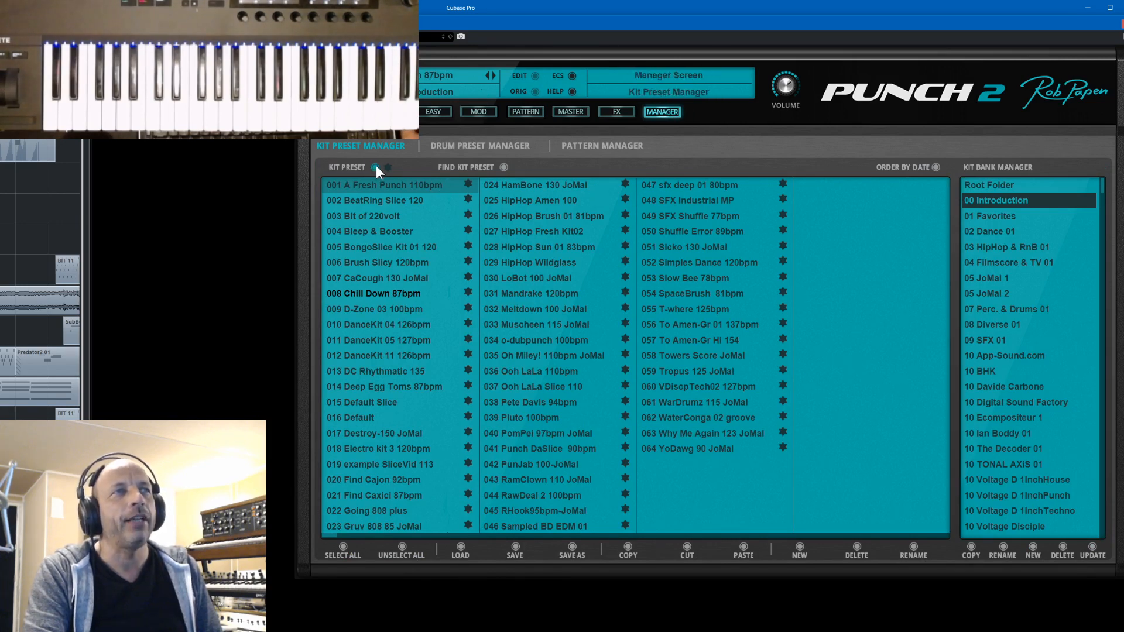
- Order the Punch 2 kit presets by date and load Why Me Again 123 JoMal and SFX Shuffle 77bpm in turn
left_click(936, 167)
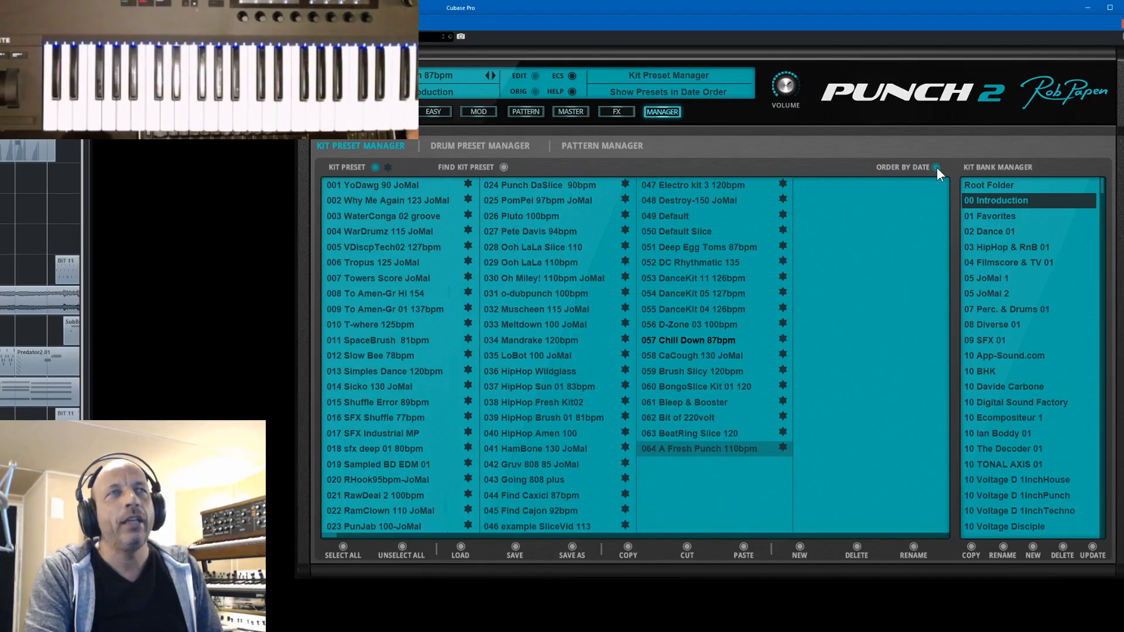
left_click(357, 200)
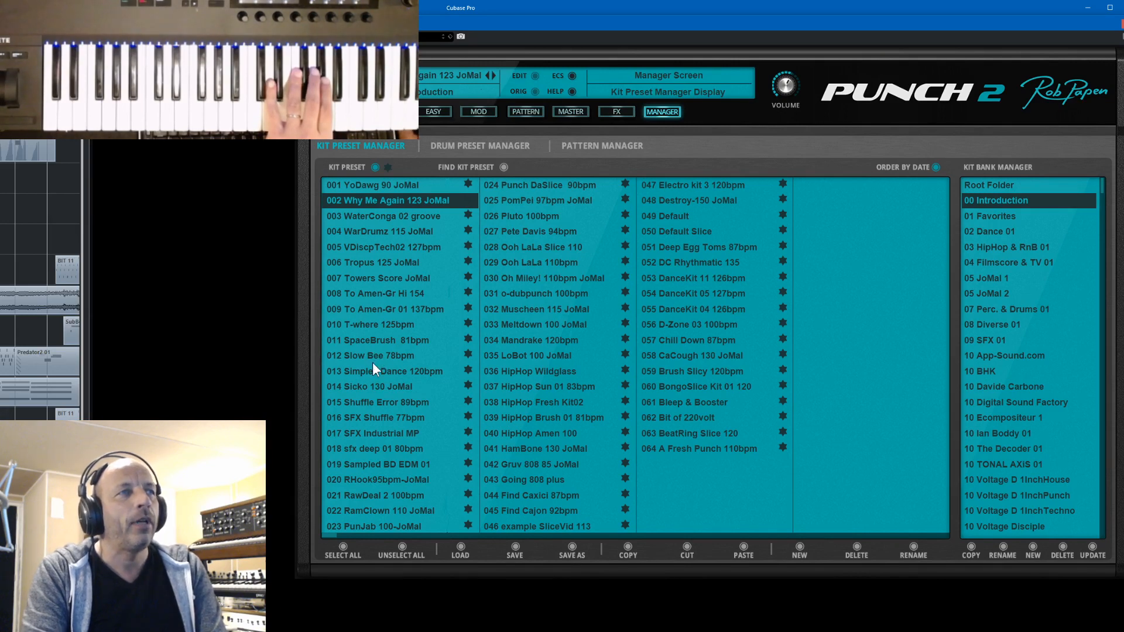
left_click(367, 416)
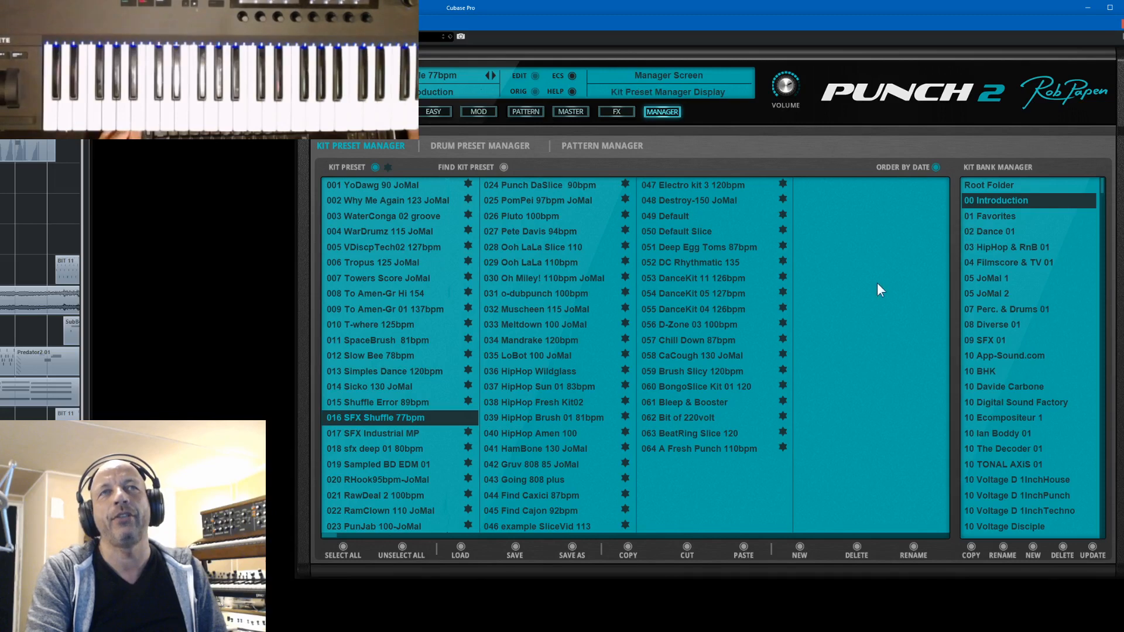
- Open the 03 HipHop & RnB 01 kit bank and switch ordering by date off and on again
left_click(982, 246)
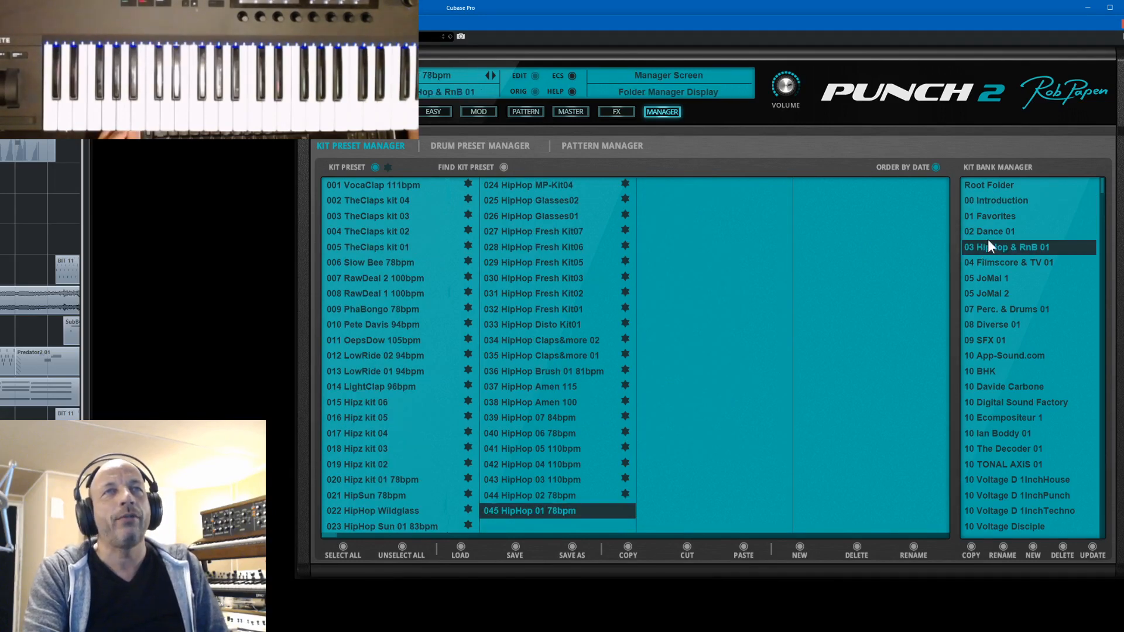
left_click(936, 168)
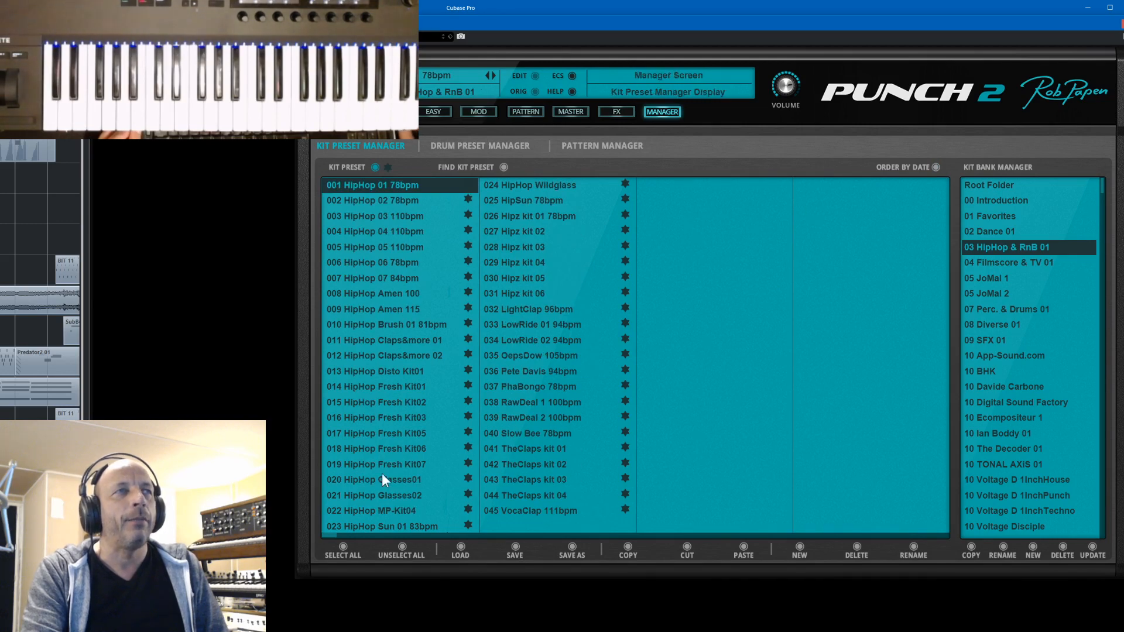
left_click(936, 167)
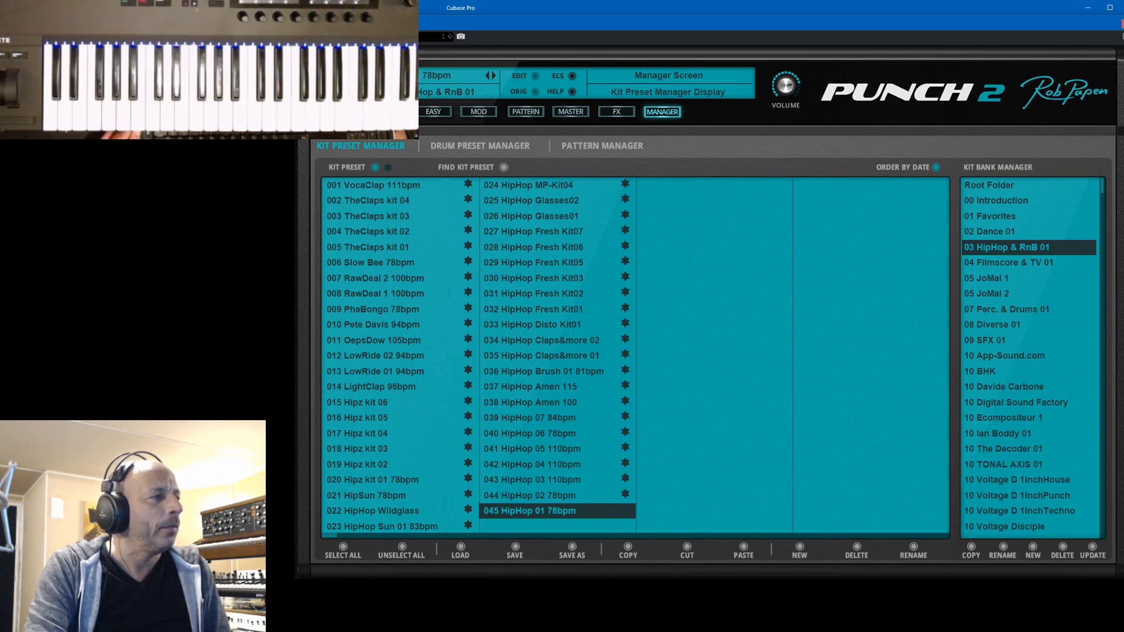
- Switch to the 03 HipHop & RnB 01 folder in File Explorer, compare its files sorted by date modified in both directions, and move the window away
key("alt+Tab")
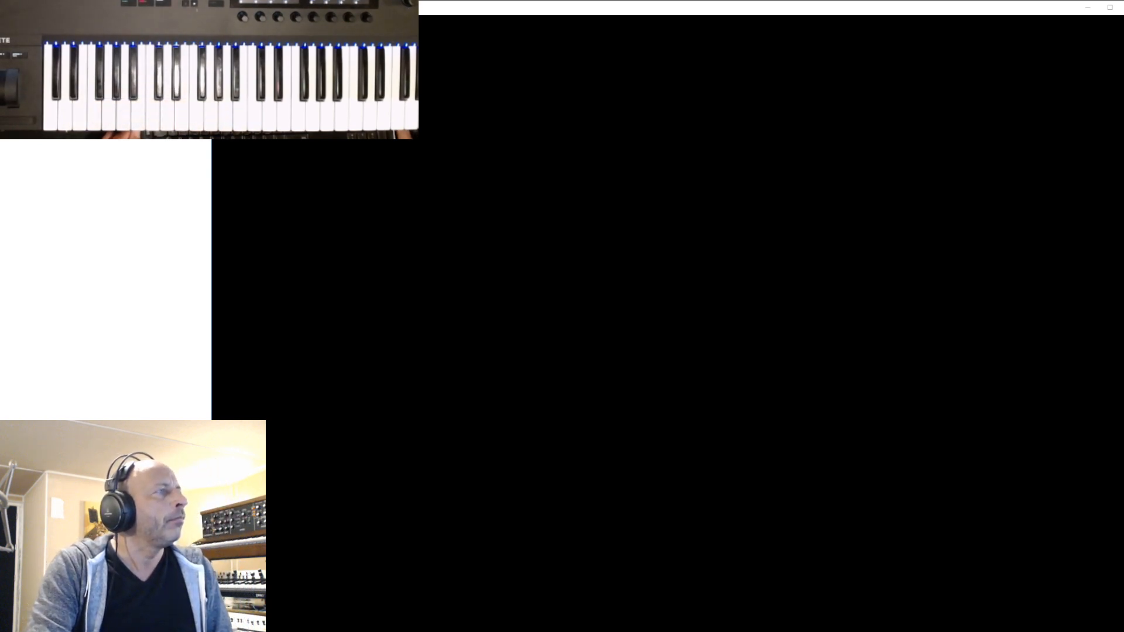
left_click_drag(0, 66, 729, 44)
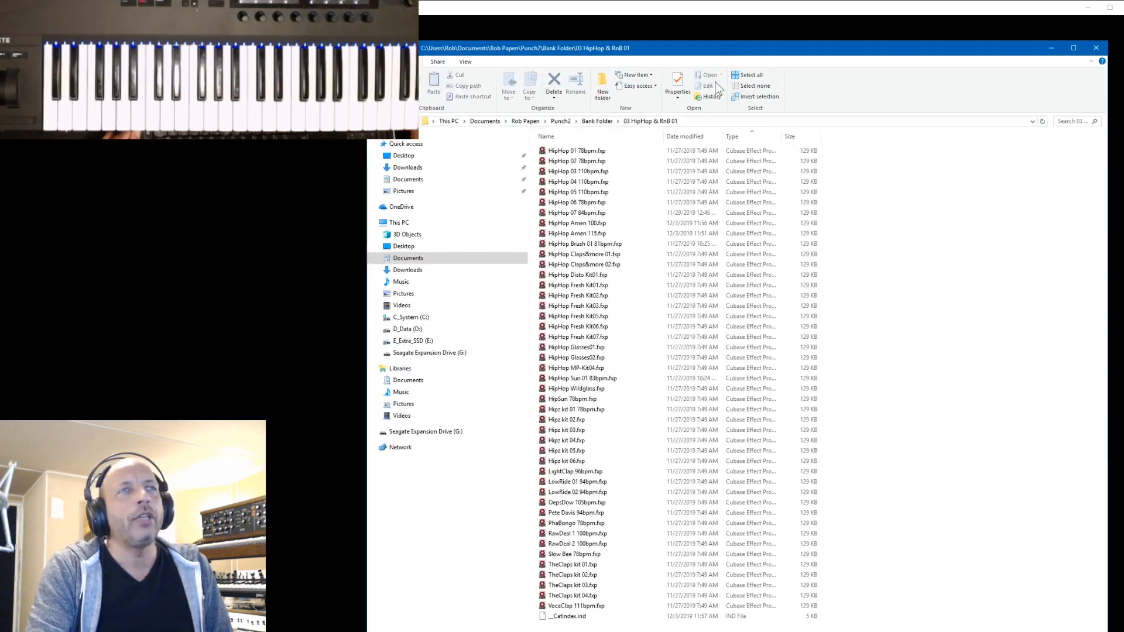
left_click(701, 136)
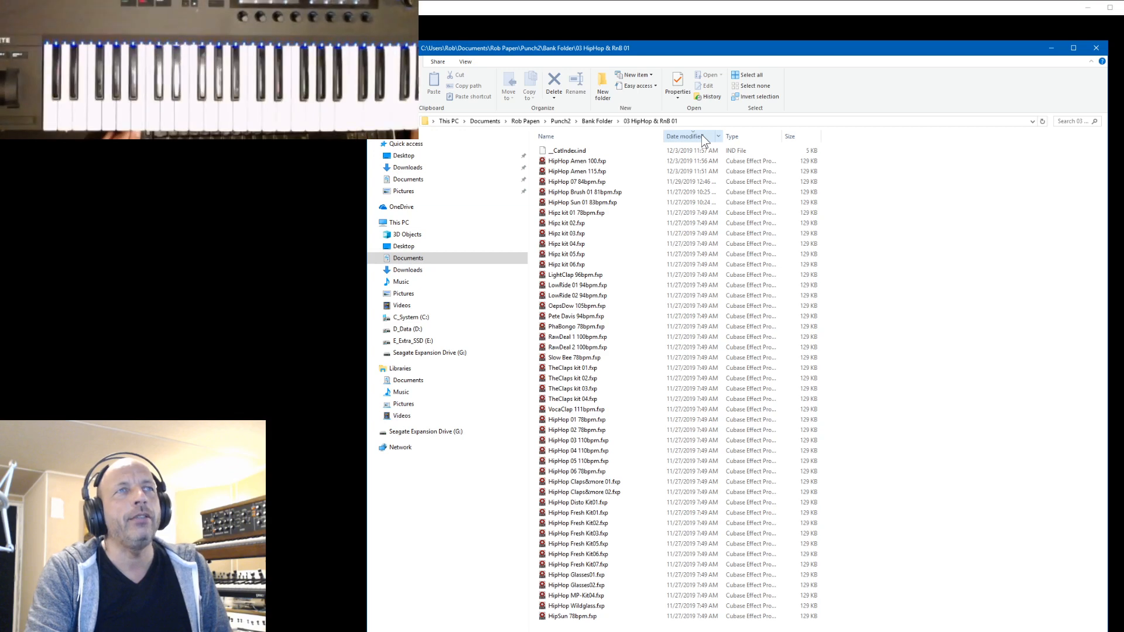
left_click(701, 137)
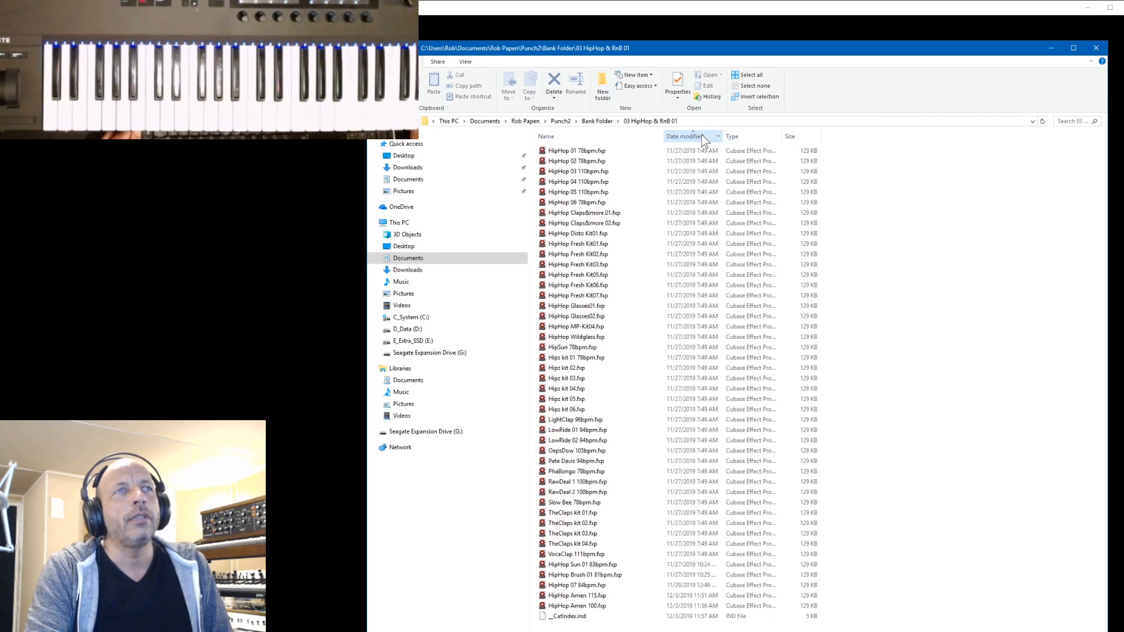
left_click(702, 137)
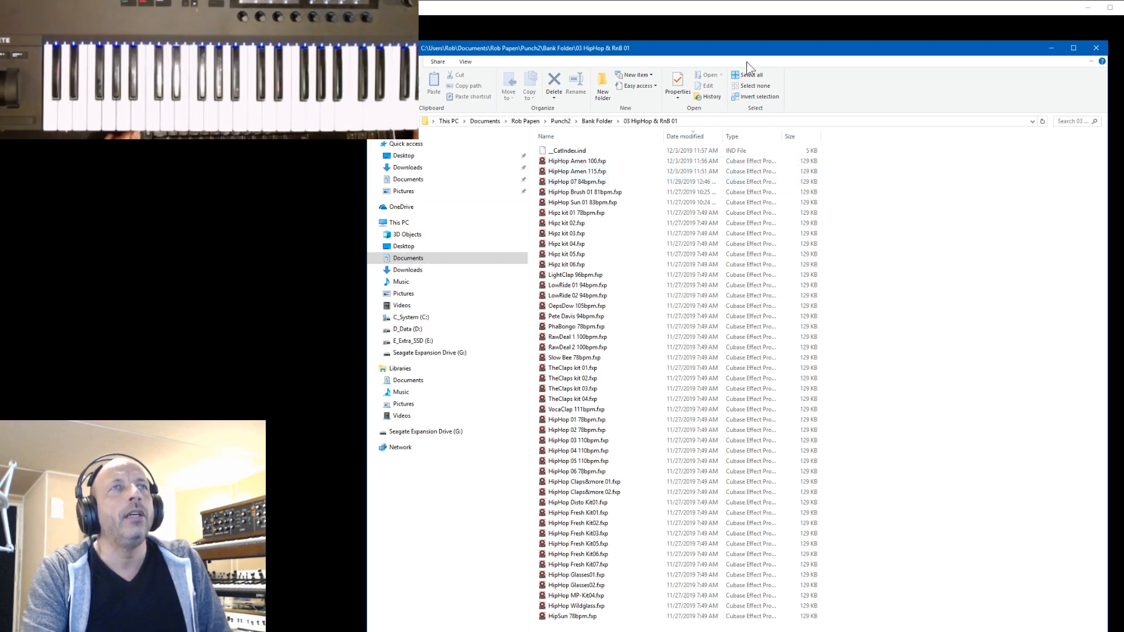
left_click_drag(747, 53, 0, 54)
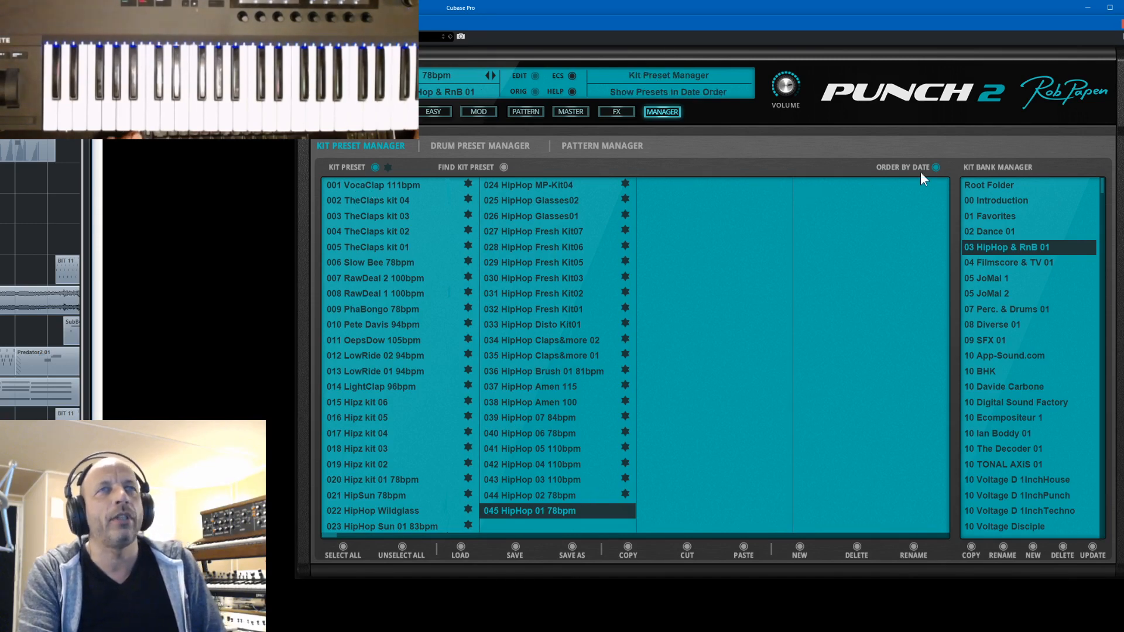
- Switch off ordering by date for the 03 HipHop & RnB 01 kit bank and load the HipHop Amen 100 preset
left_click(935, 168)
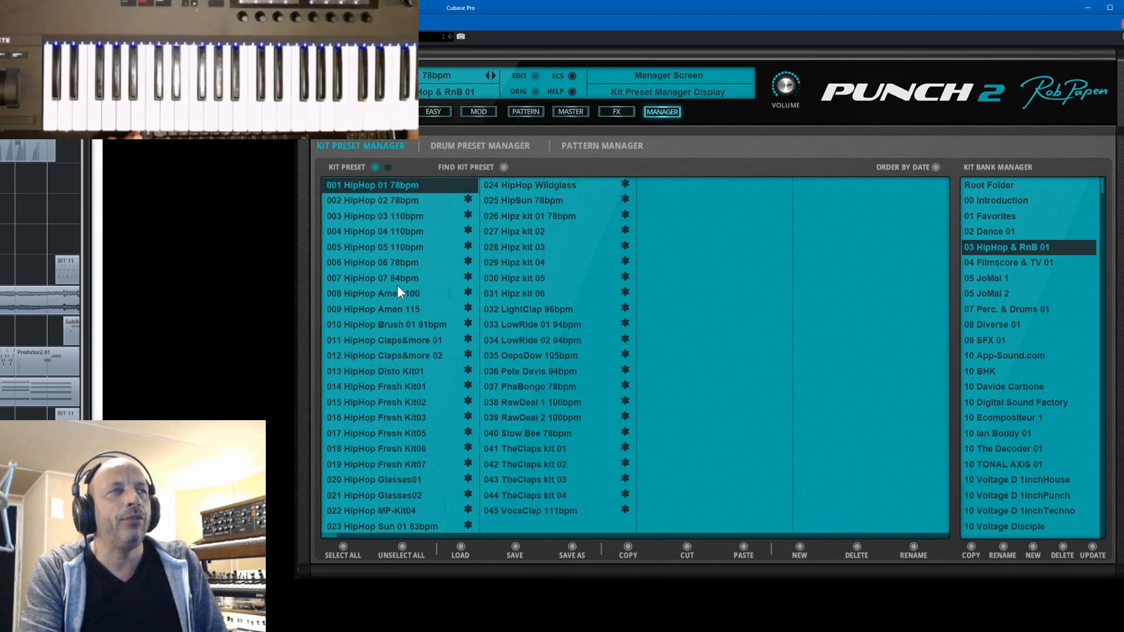
left_click(372, 291)
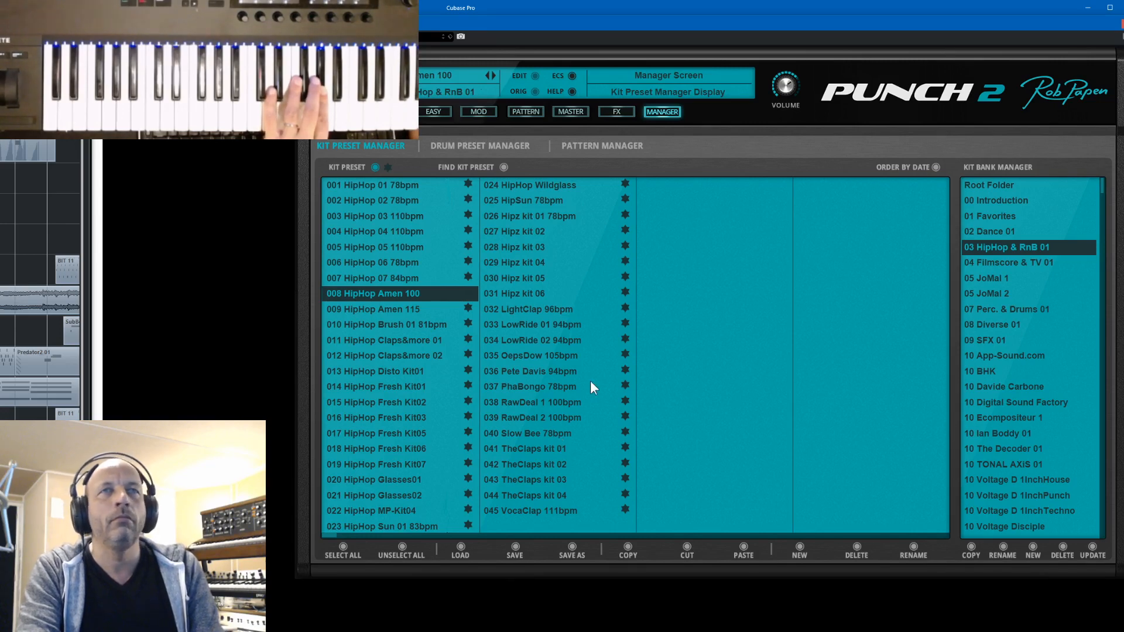
- Open the 04 Filmscore & TV 01 kit bank and switch ordering by date on, off and on again
left_click(994, 262)
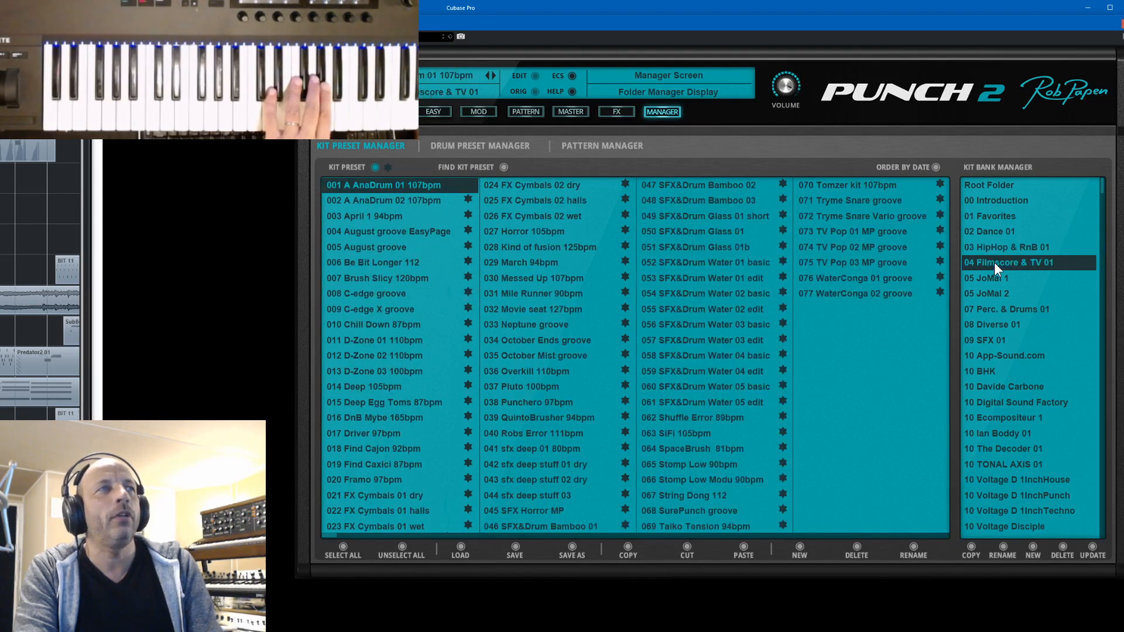
left_click(937, 167)
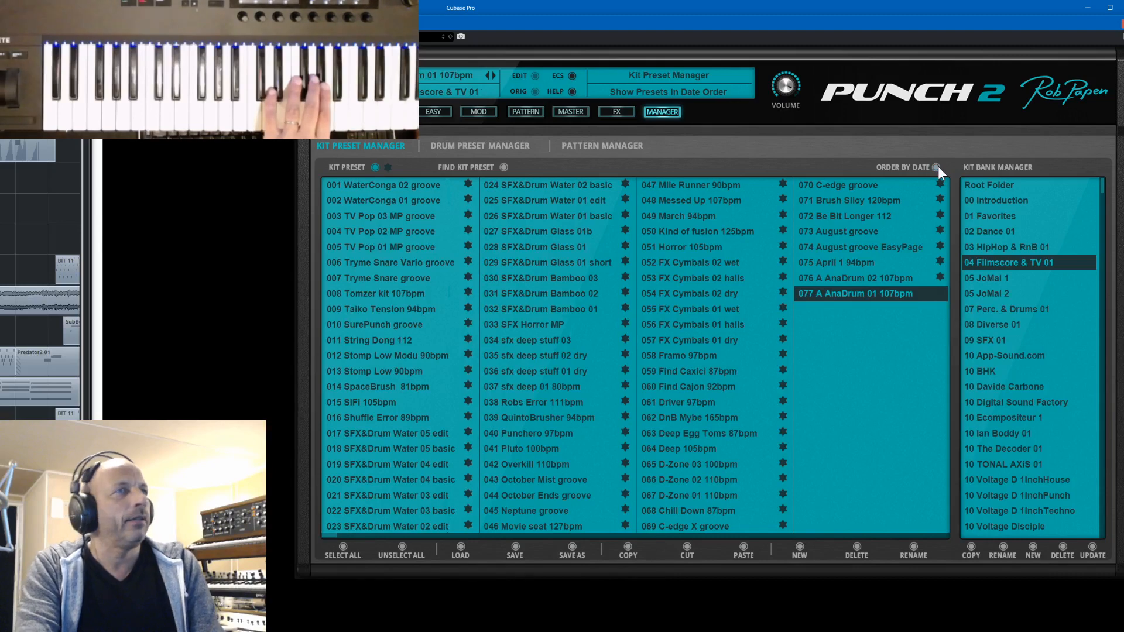
left_click(937, 167)
left_click(937, 167)
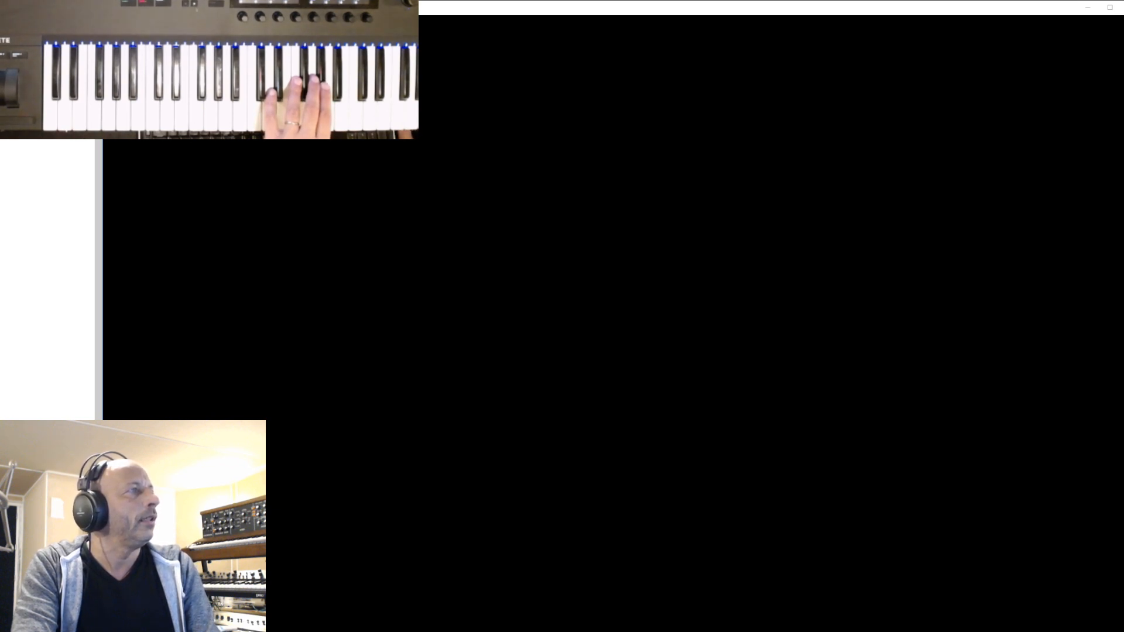
- Bring the File Explorer window with the 04 Filmscore & TV 01 folder into view, examine the files' modified dates, and move it away
left_click_drag(0, 54, 908, 49)
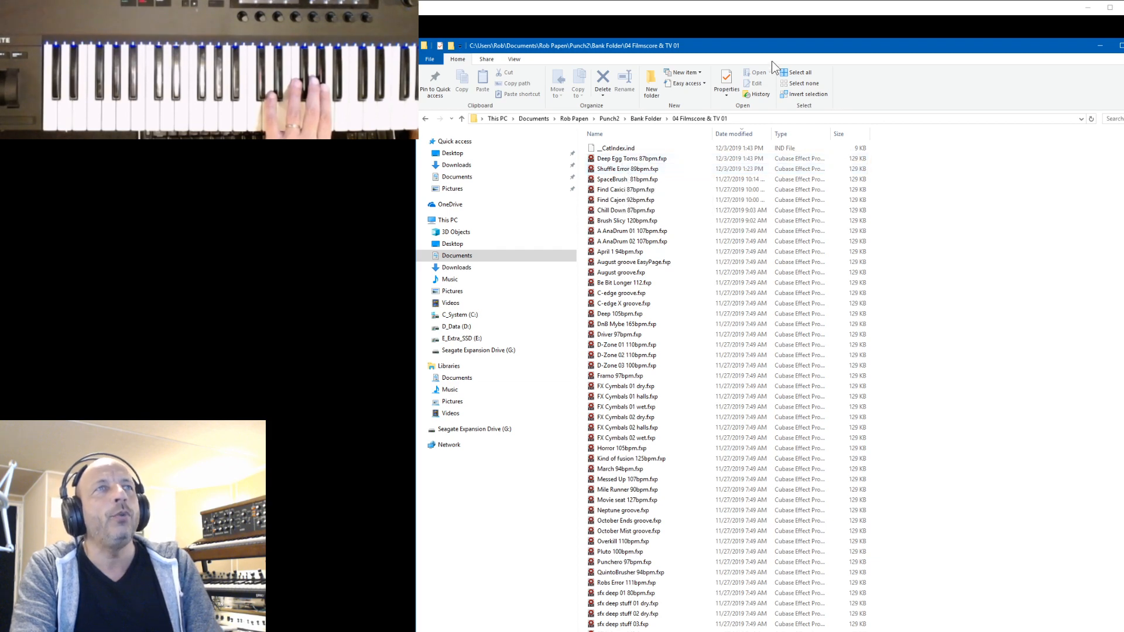
left_click_drag(773, 48, 0, 29)
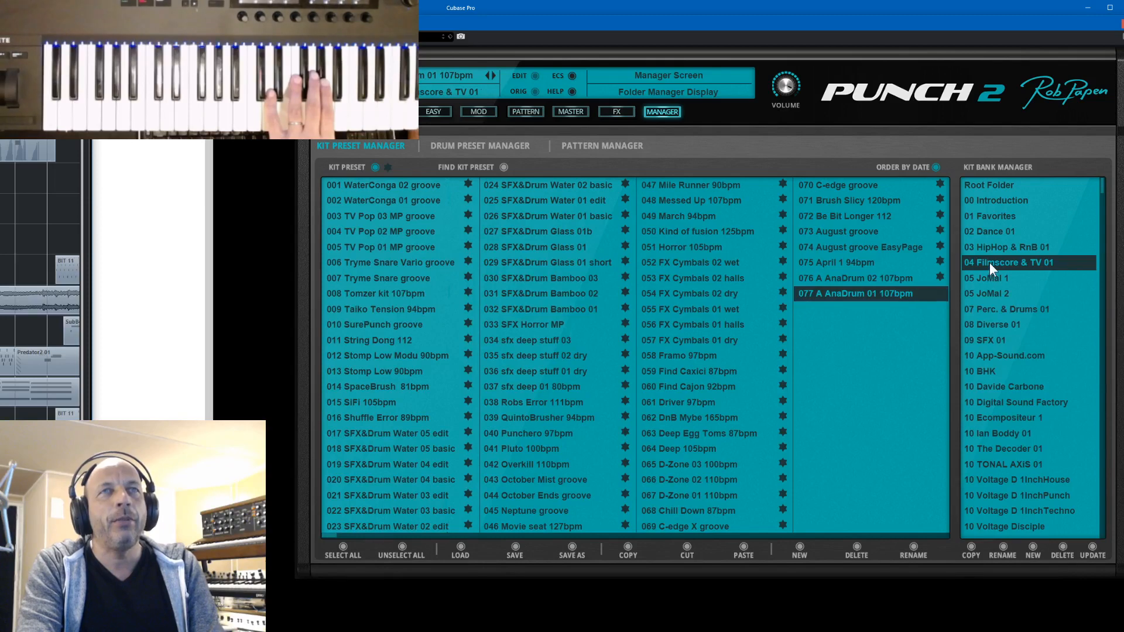
- Switch off ordering by date for the 04 Filmscore & TV 01 bank and load the Deep Egg Toms 87bpm preset
left_click(935, 168)
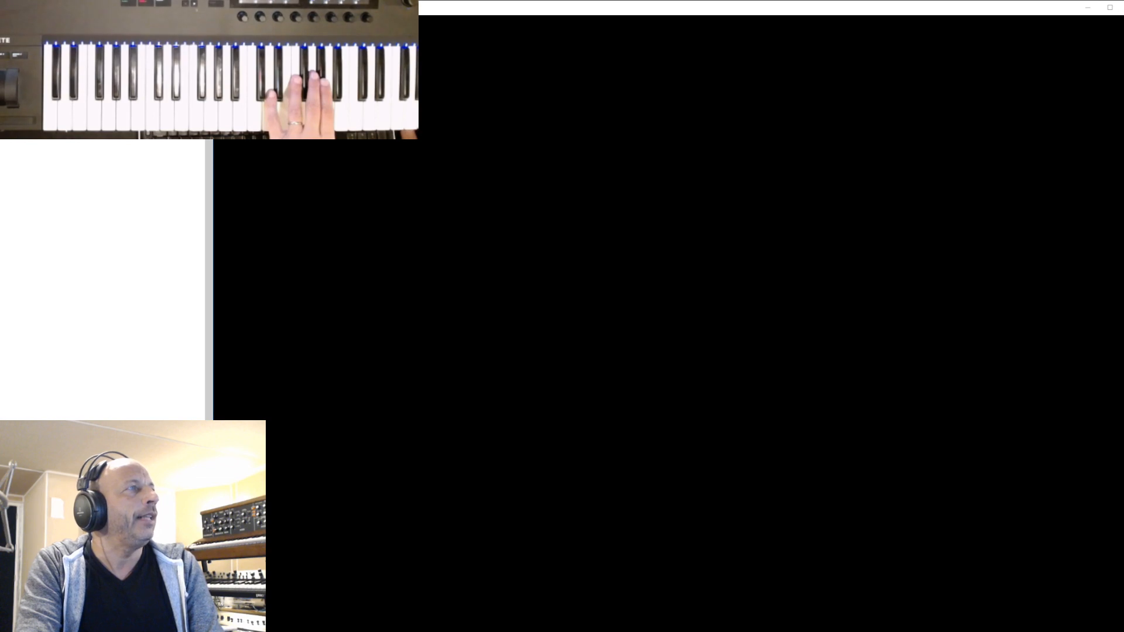
left_click(571, 3)
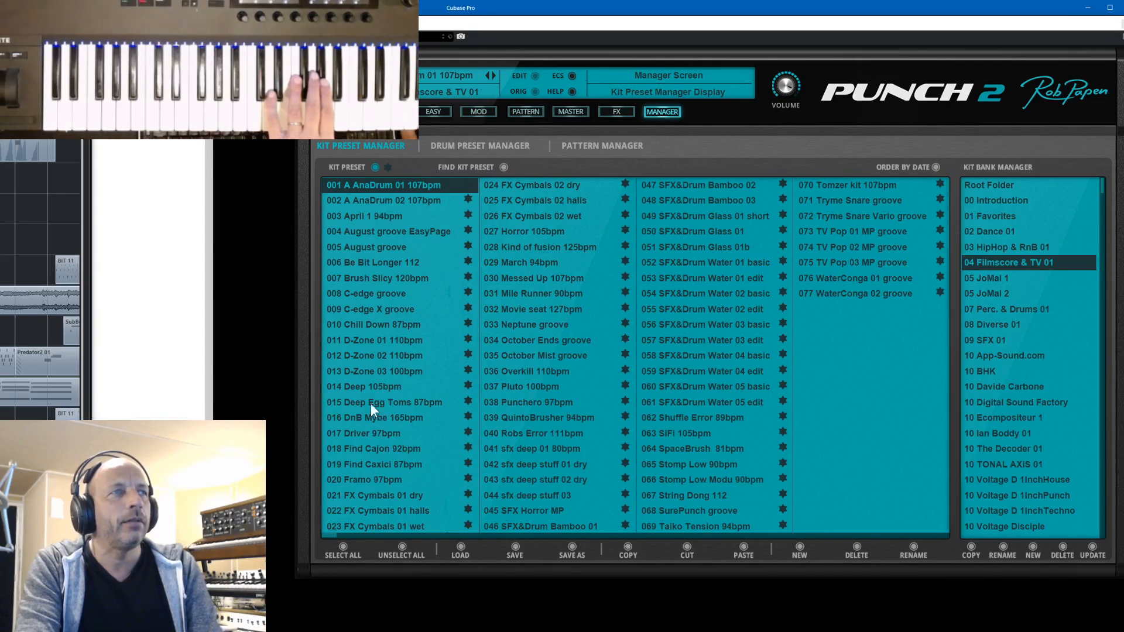
left_click(354, 402)
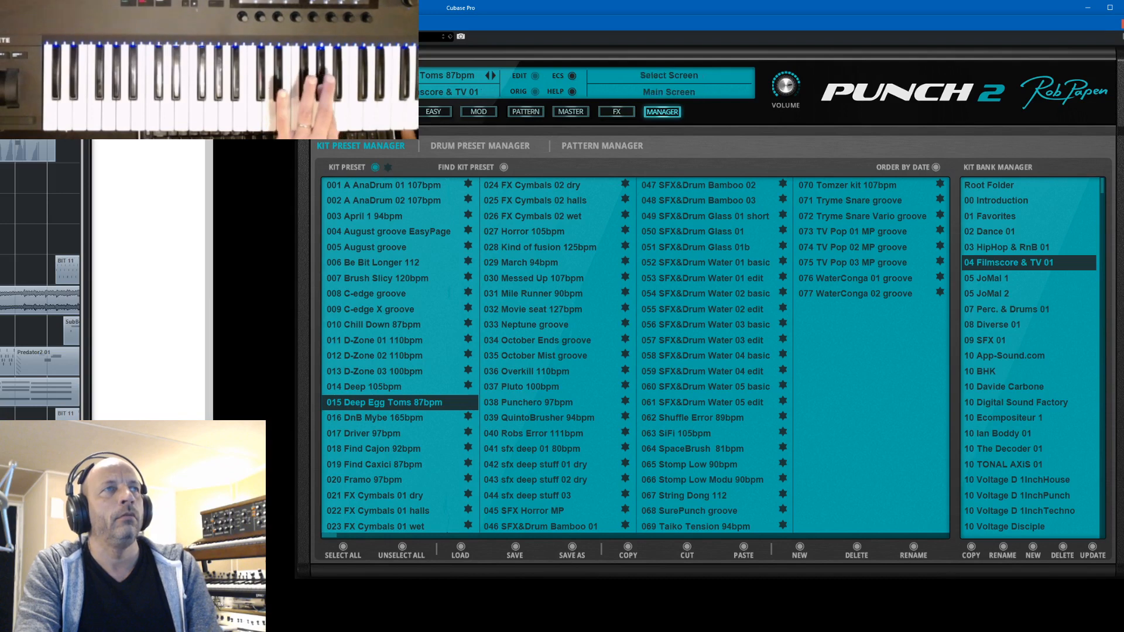
- Show the main pad screen of the kit and switch the mute of pad 02 on and off
left_click(342, 112)
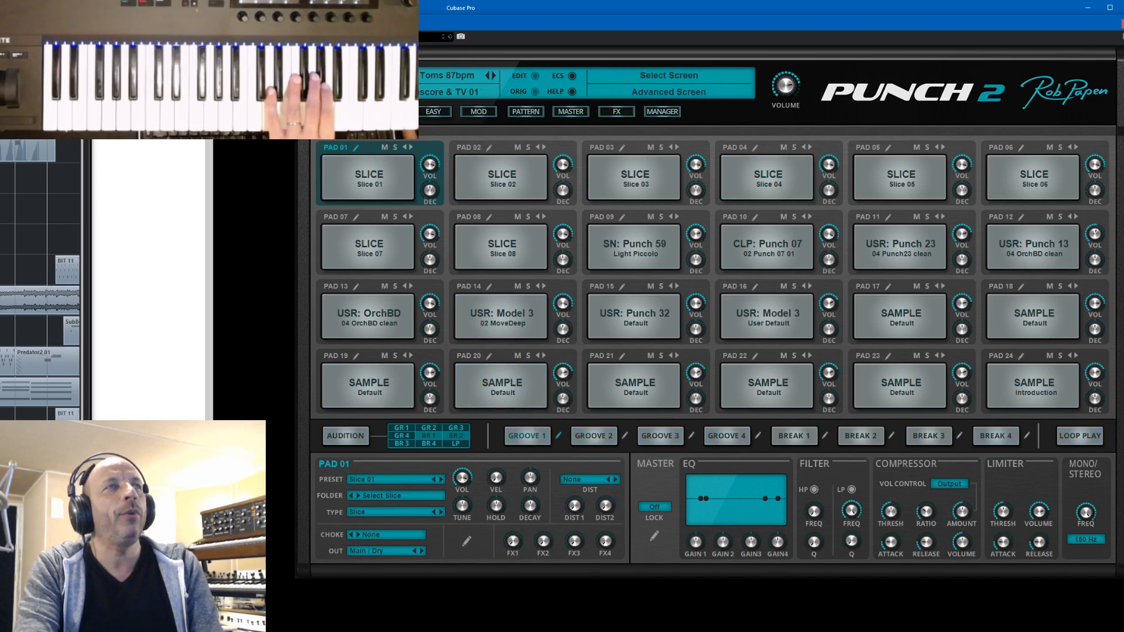
left_click(518, 147)
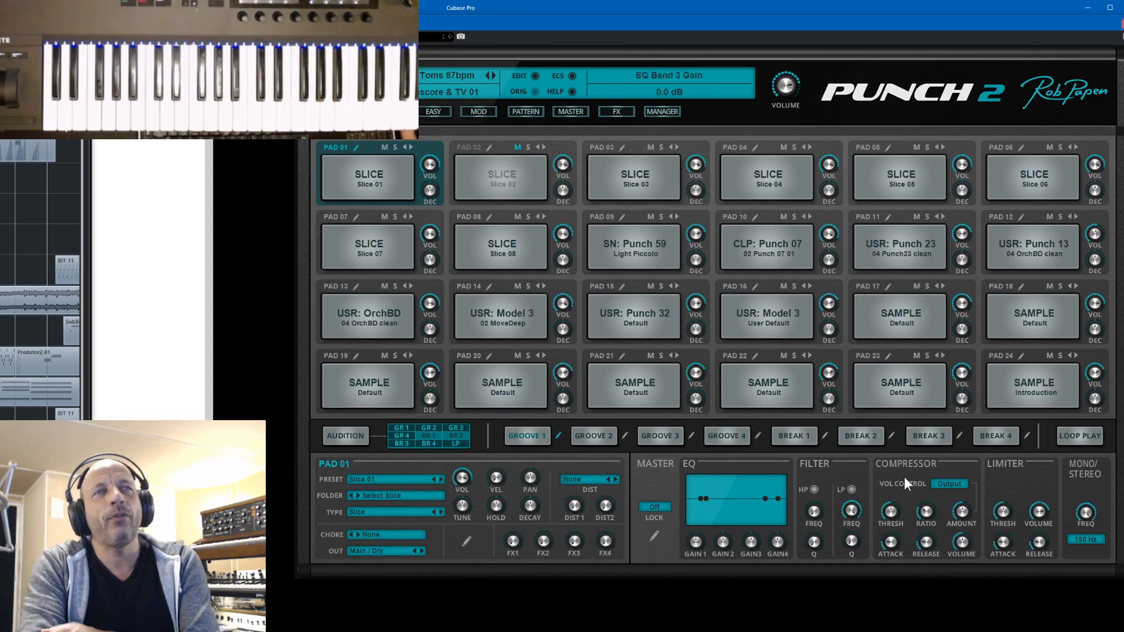
left_click(520, 148)
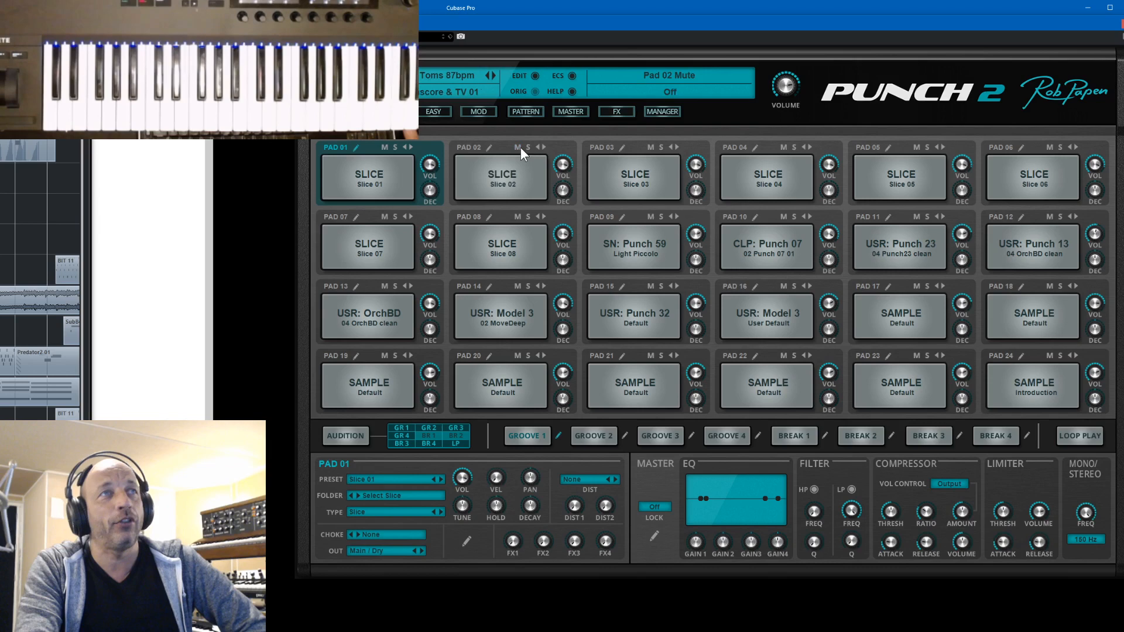
- Mute pads 09, 10 and 16 in turn and unmute them all again
left_click(650, 216)
left_click(784, 217)
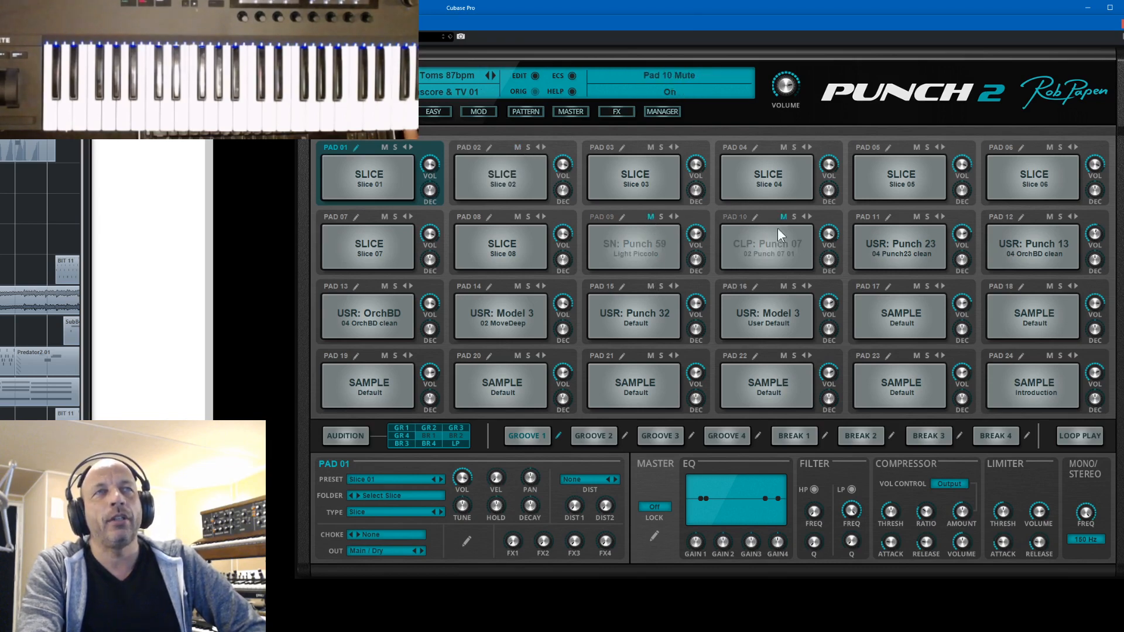
left_click(783, 286)
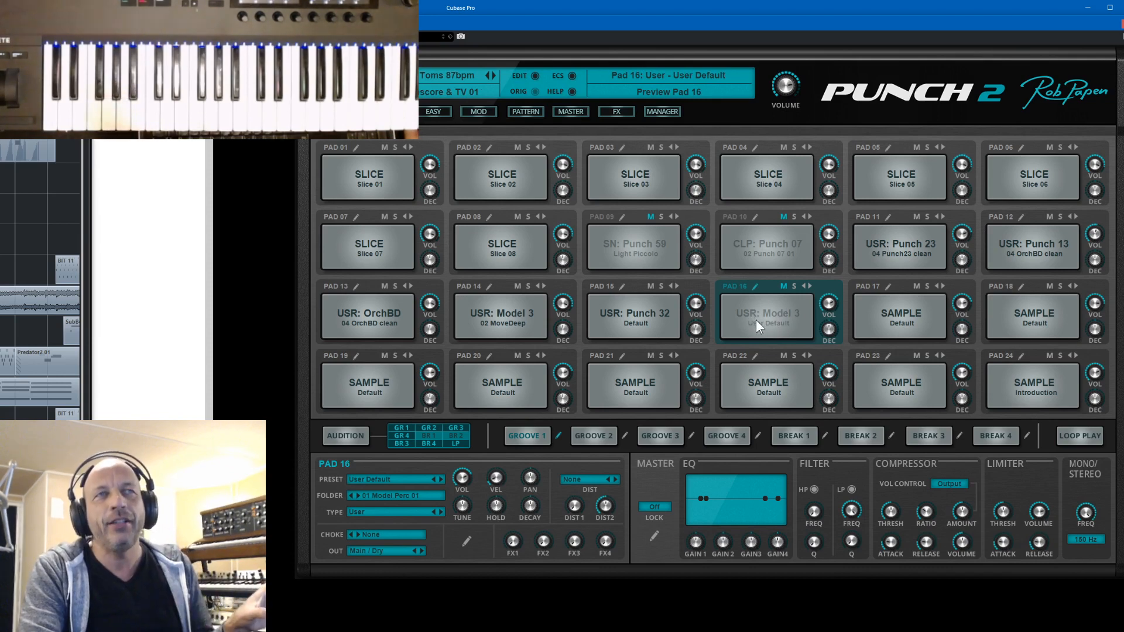
left_click(783, 287)
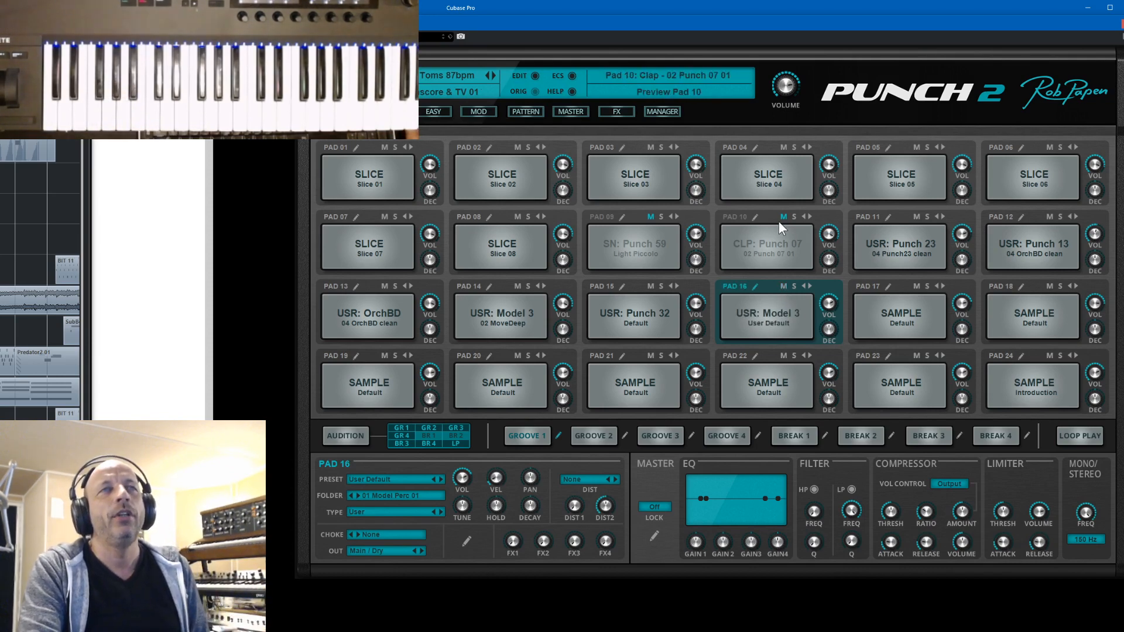
left_click(651, 217)
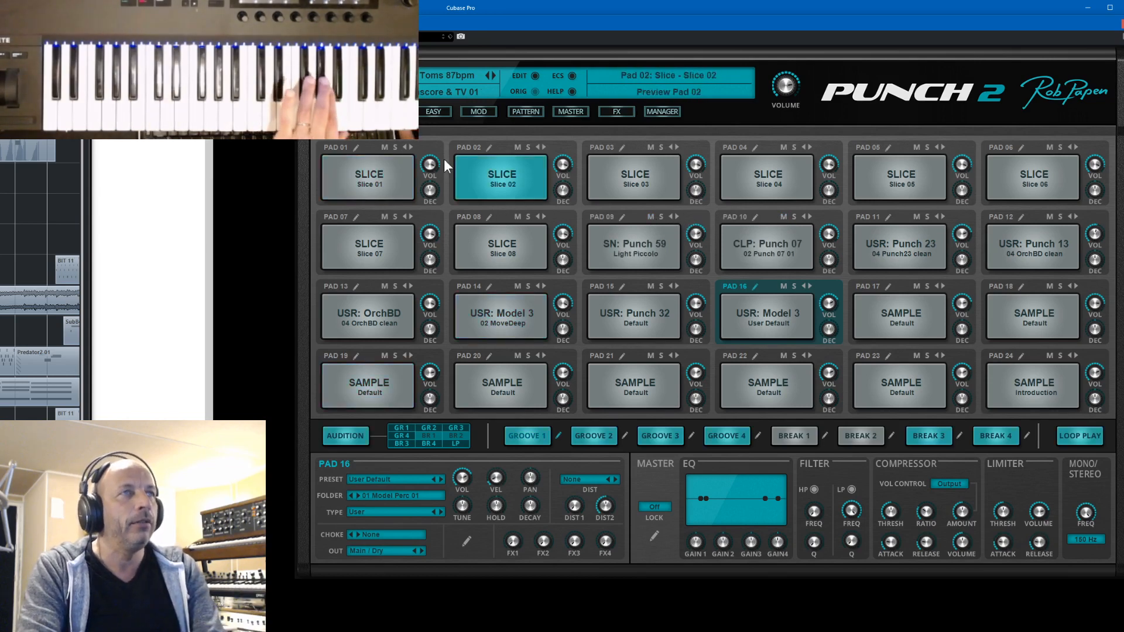
- Solo pad 01 to hear Slice 01 on its own, release the solo and select the pad
left_click(395, 148)
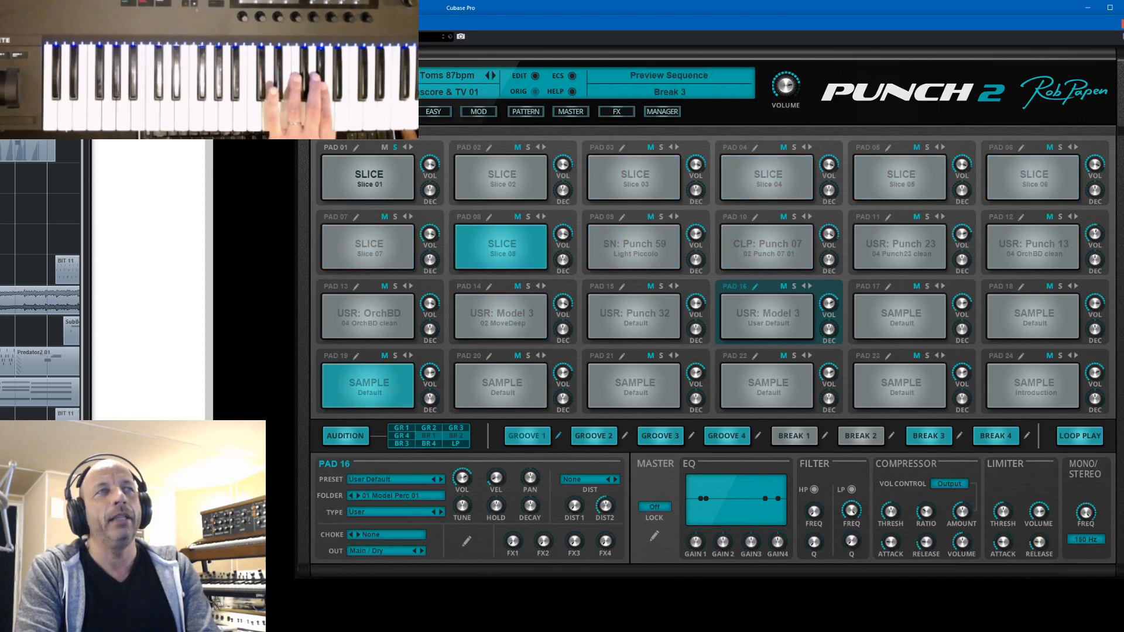
left_click(394, 147)
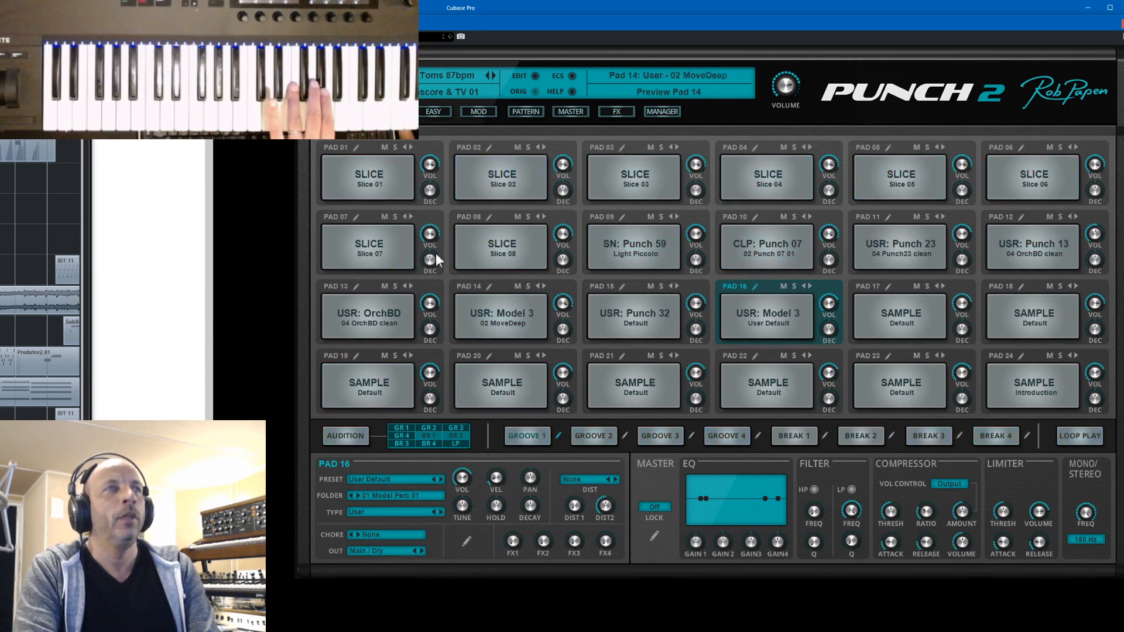
left_click(336, 145)
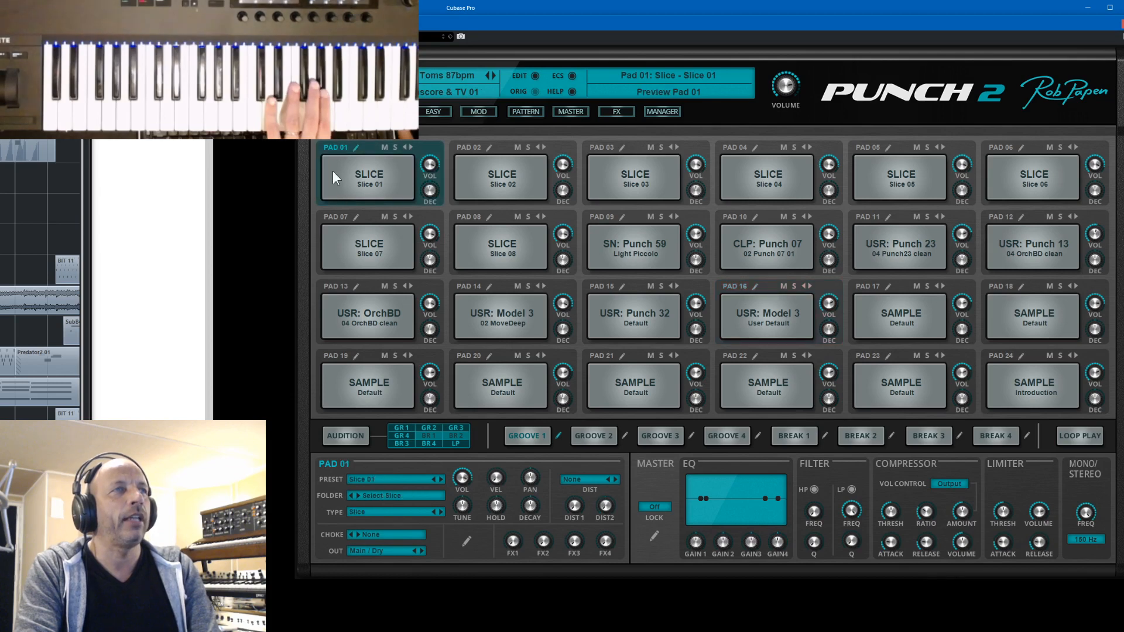
- Inspect the edit screens of pads 01, 18 and 19 and return to the slice editor of pad 01
left_click(356, 147)
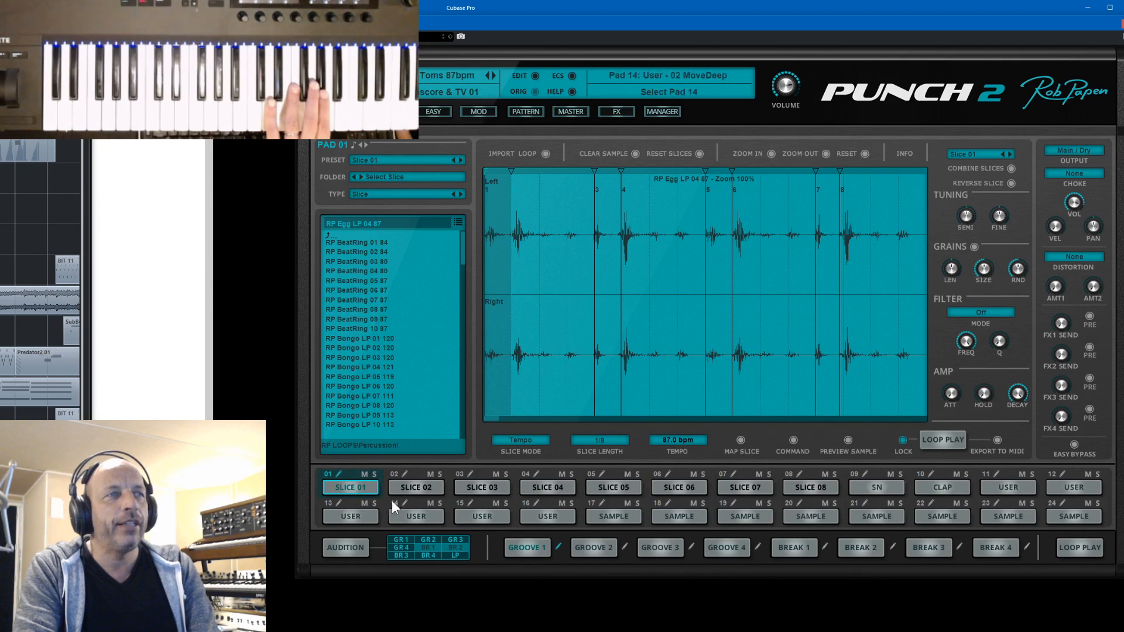
left_click(668, 502)
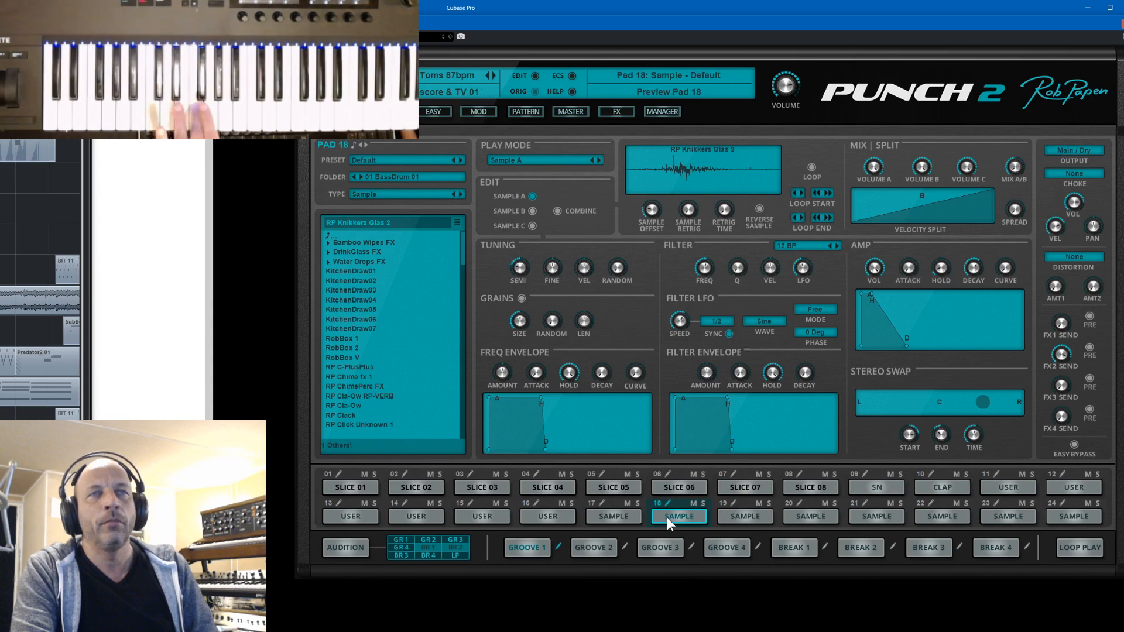
left_click(733, 504)
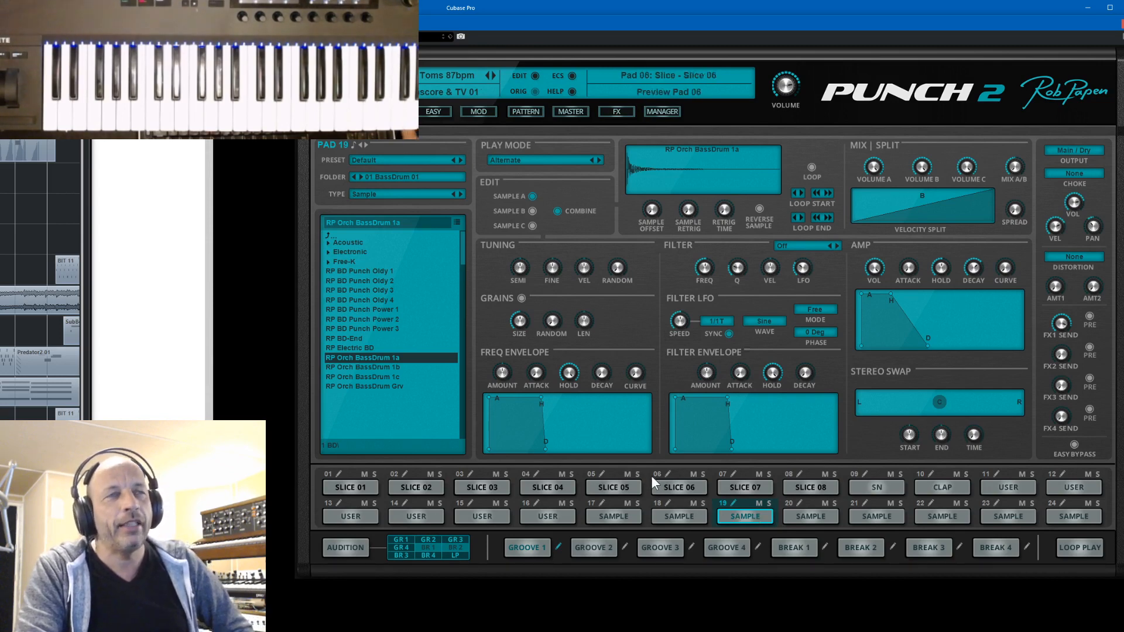
left_click(339, 475)
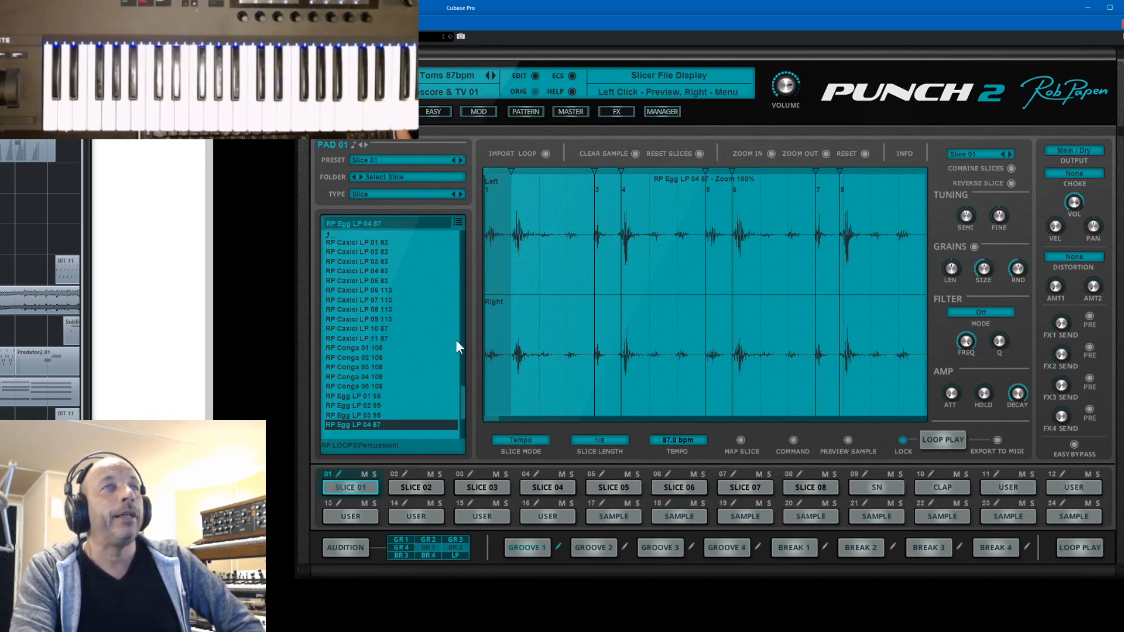
- Play the sliced loop, mute and unmute pads 04, 05 and 06, and return to the main pad screen
left_click(949, 439)
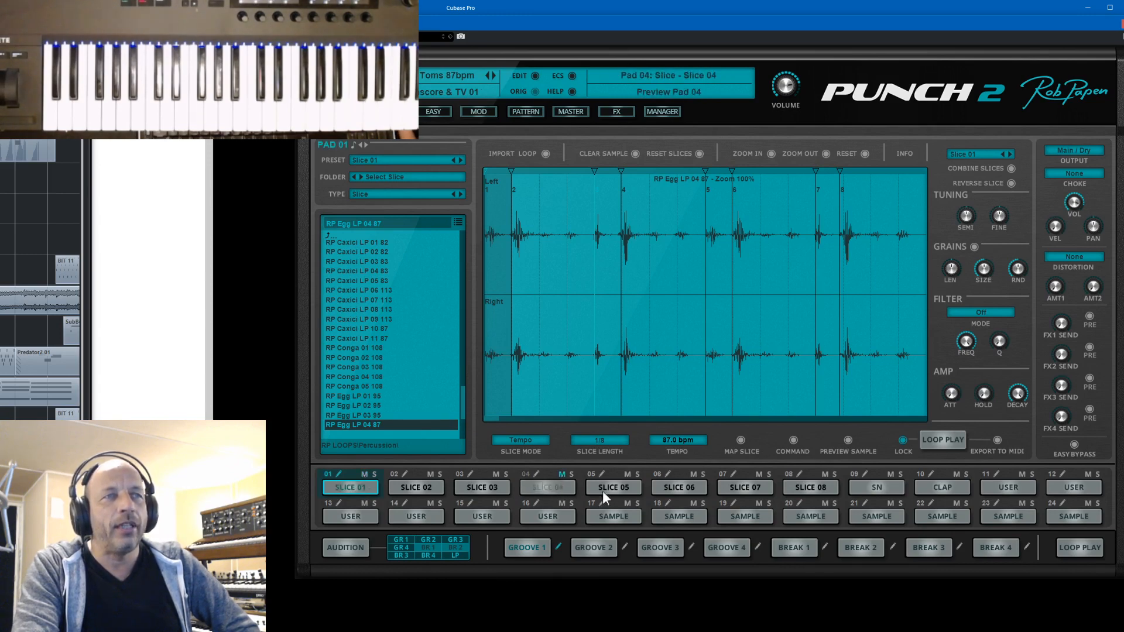
left_click(627, 474)
left_click(693, 475)
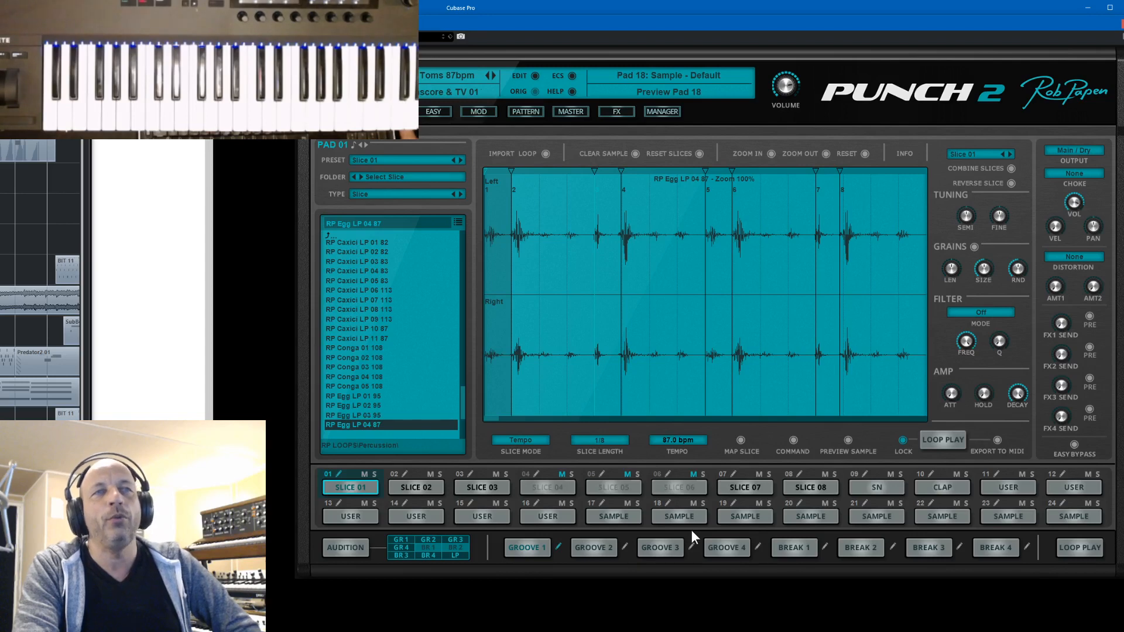
left_click(694, 475)
left_click(627, 475)
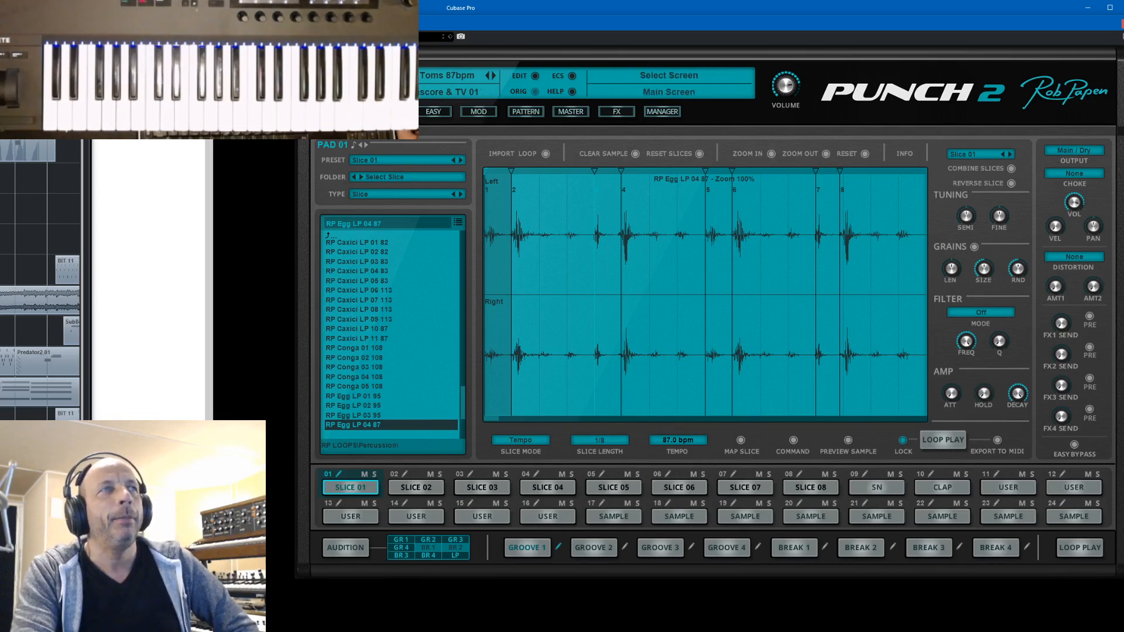
left_click(341, 112)
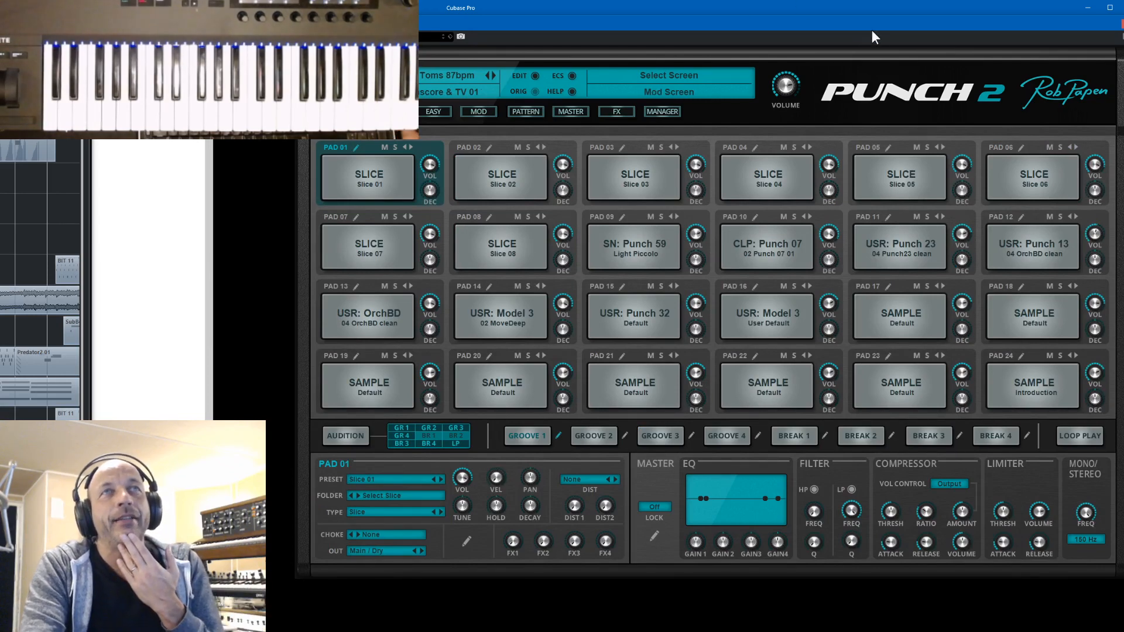
- Load the BeatRing Slice 120 kit preset from the 00 Introduction bank and show its pads on the main screen
left_click_drag(873, 23, 866, 48)
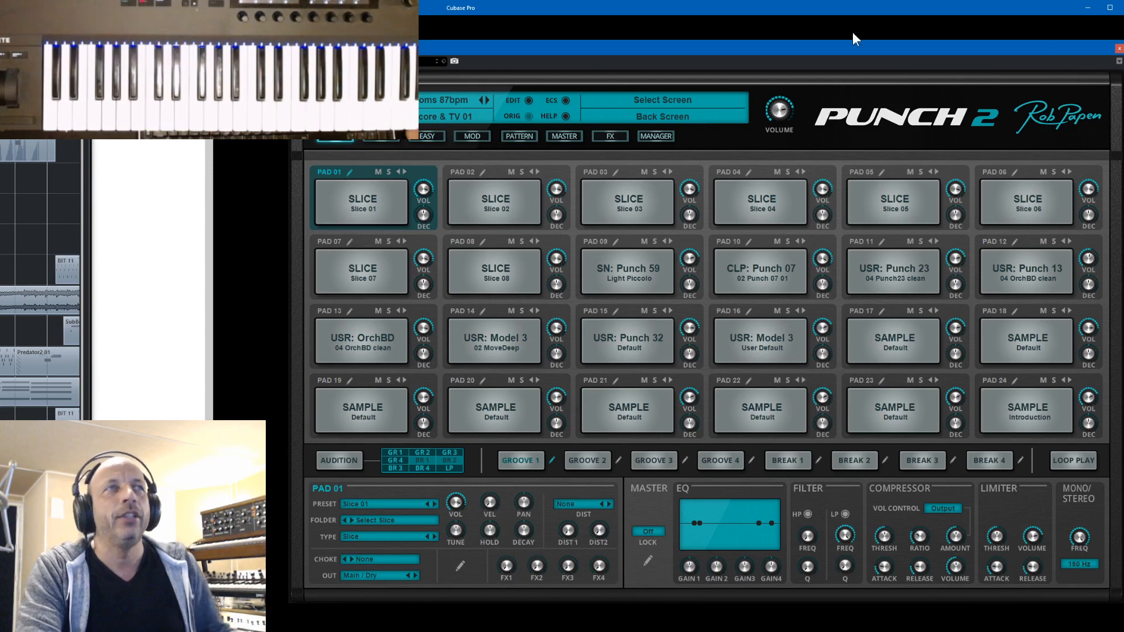
left_click(667, 135)
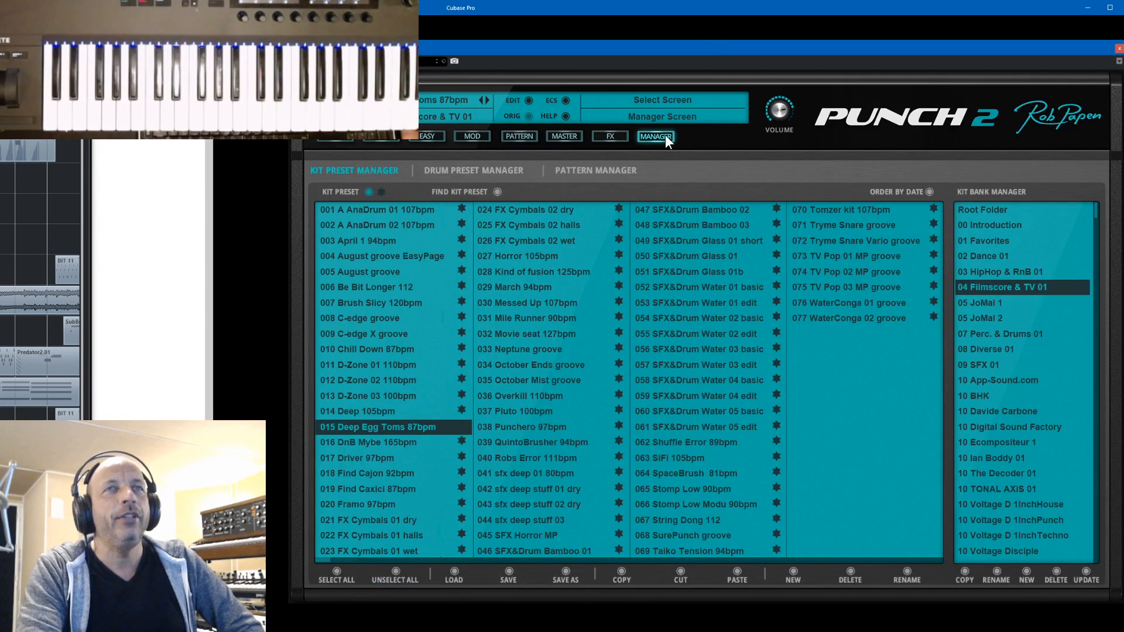
left_click(986, 226)
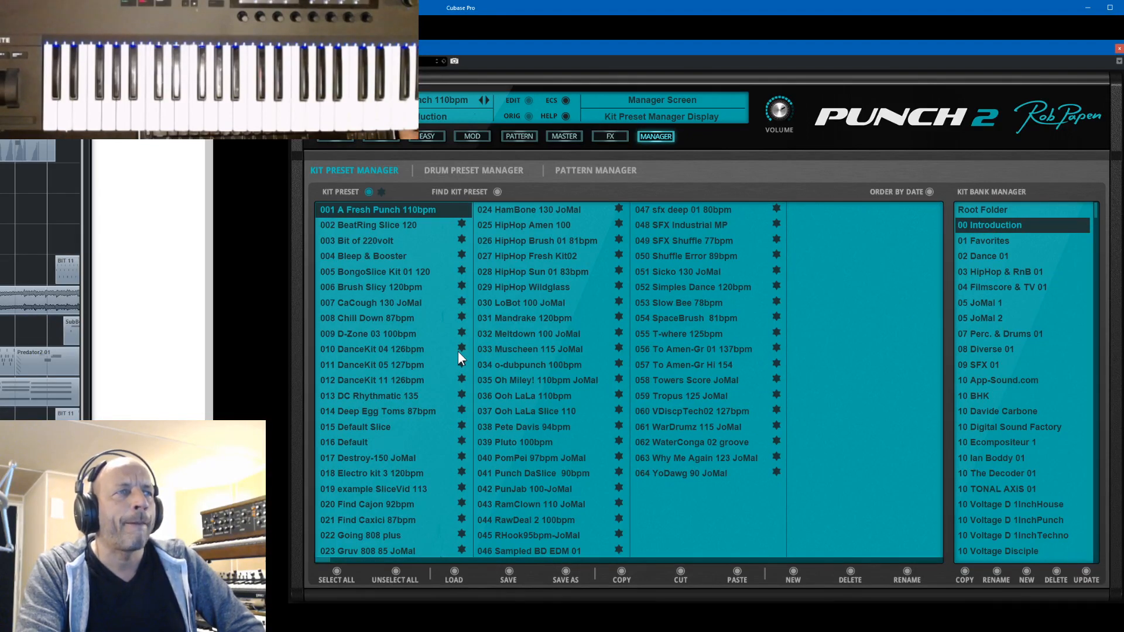
left_click(370, 227)
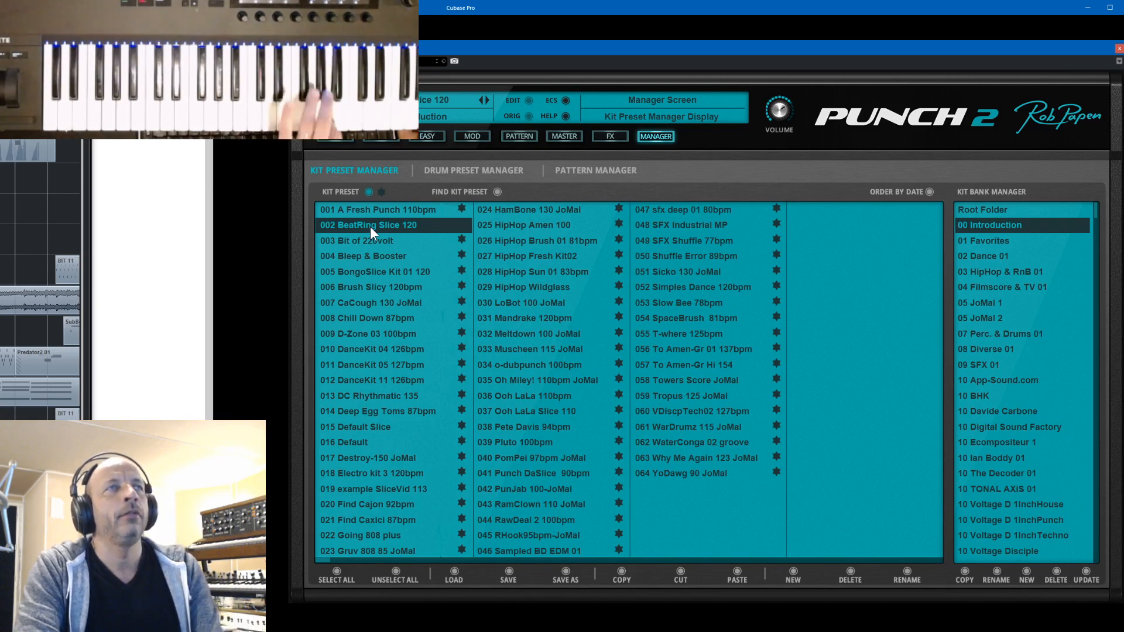
left_click(339, 138)
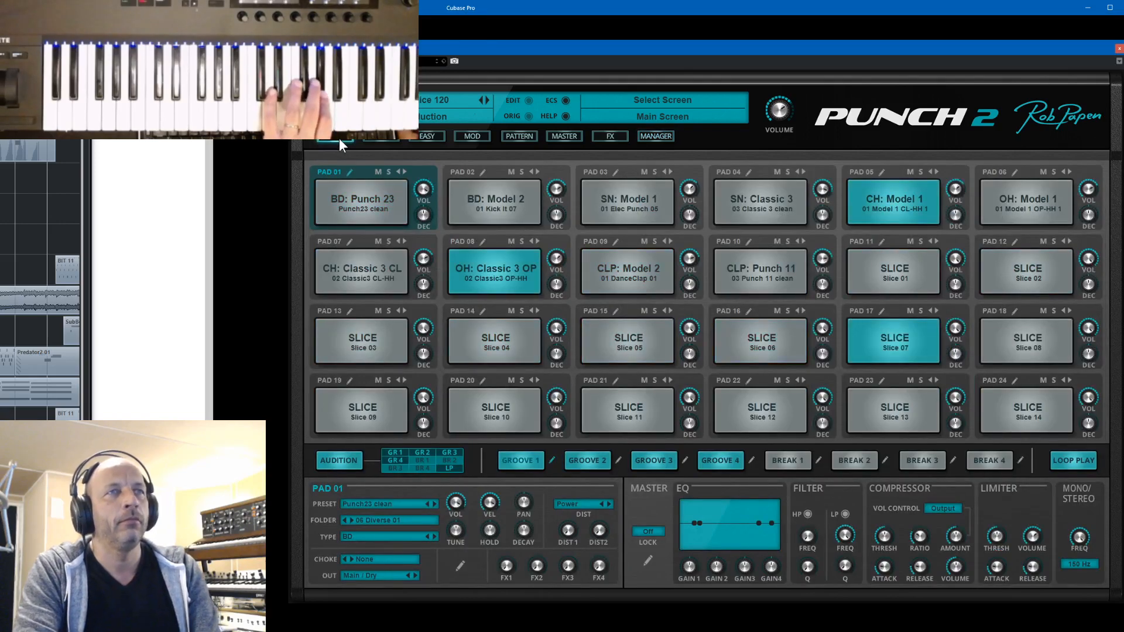
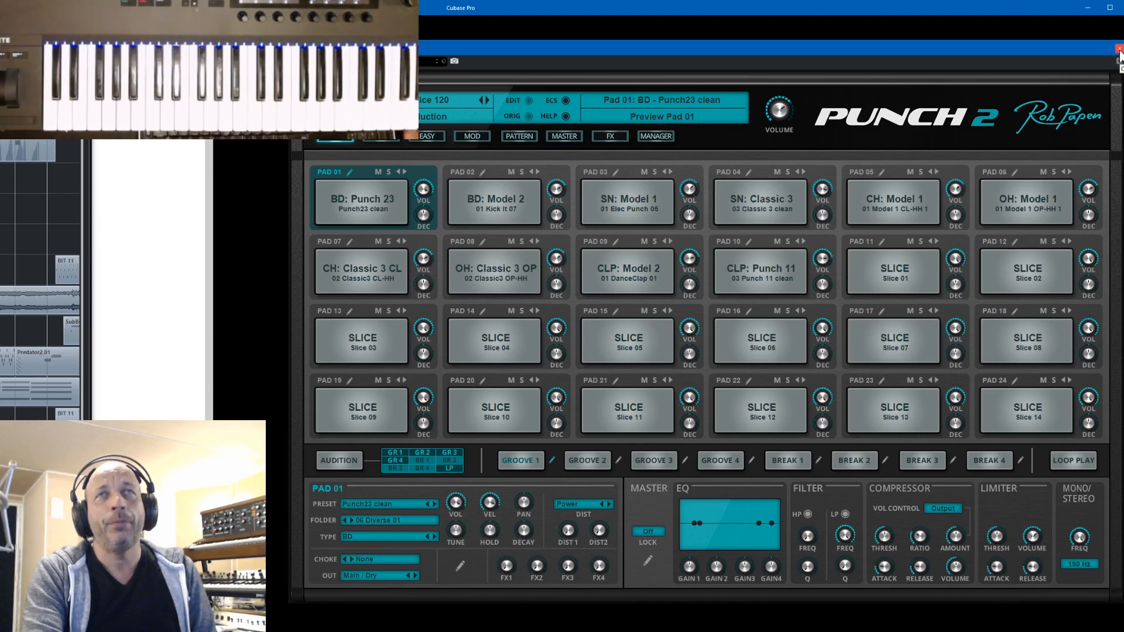
- Open the pad edit screen, mute and unmute pads 03, 04 and 05, and return to the main screen
left_click(374, 138)
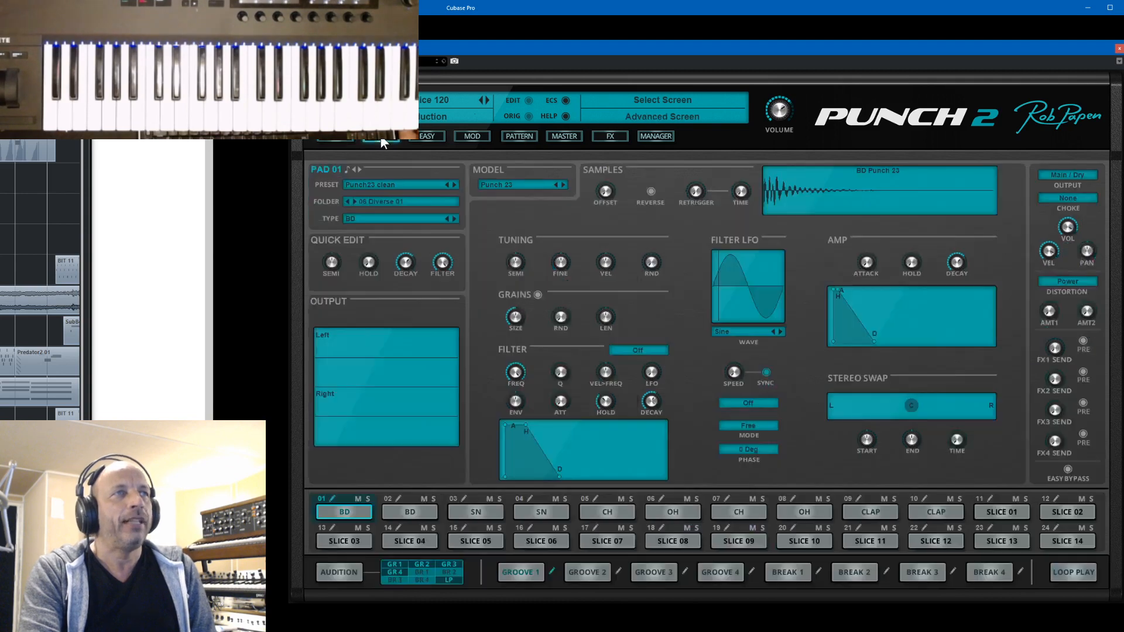
left_click(489, 499)
left_click(557, 499)
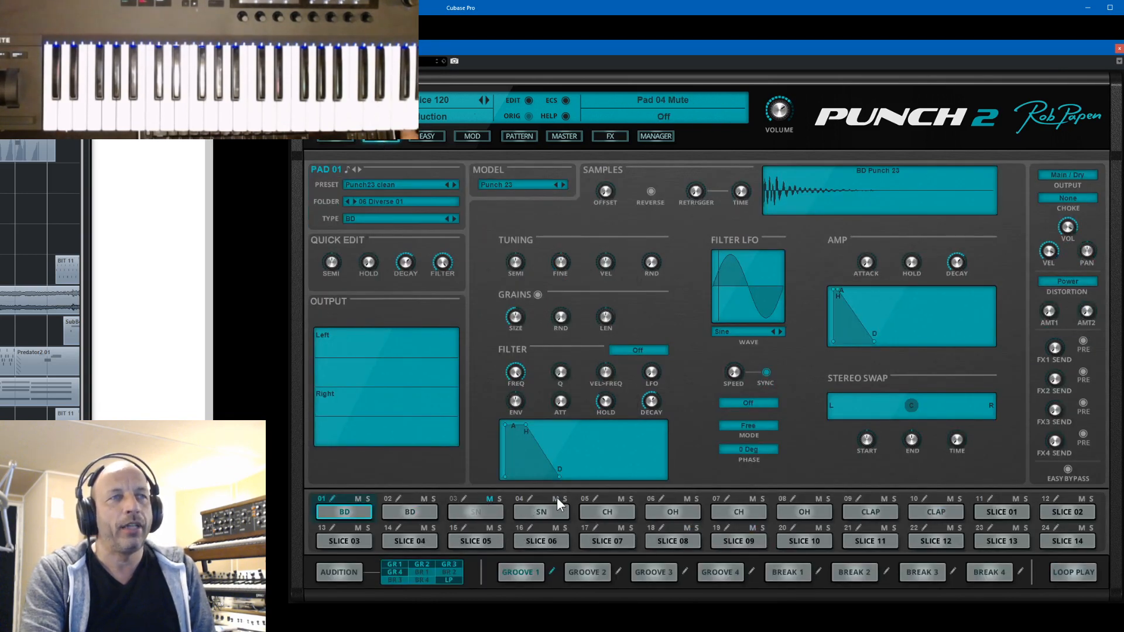
left_click(616, 499)
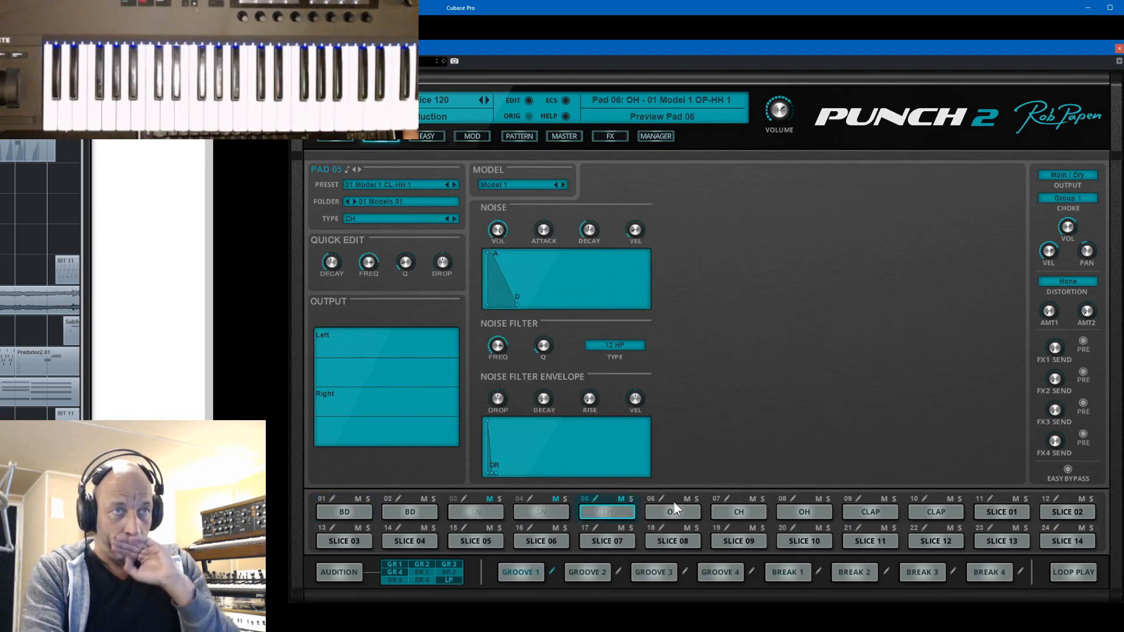
left_click(619, 499)
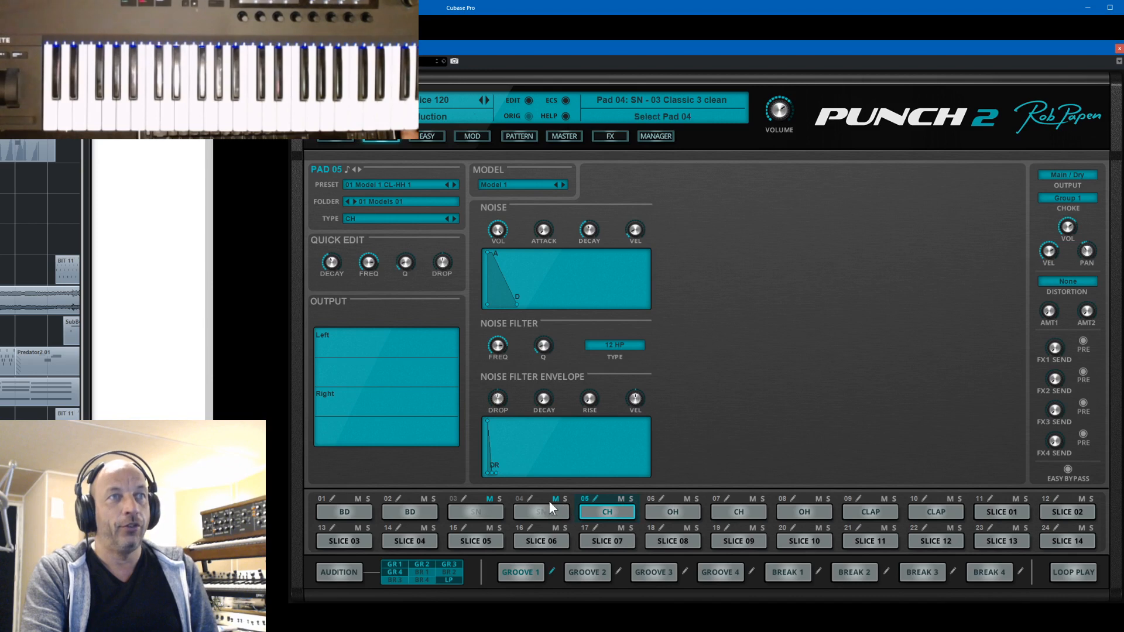
left_click(555, 499)
left_click(489, 499)
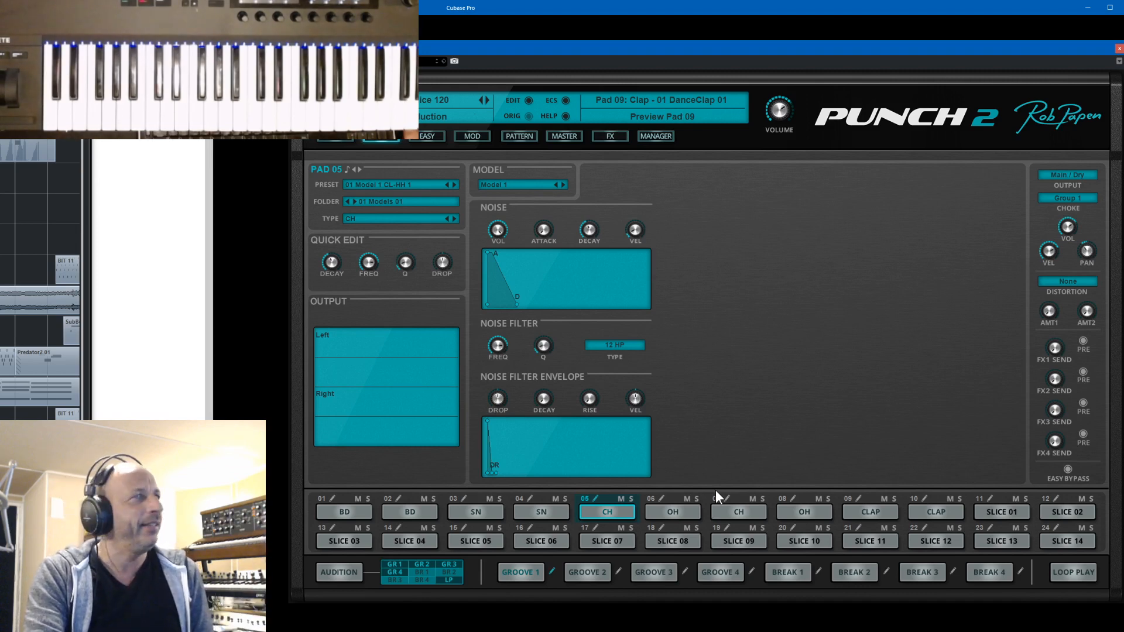
left_click(337, 140)
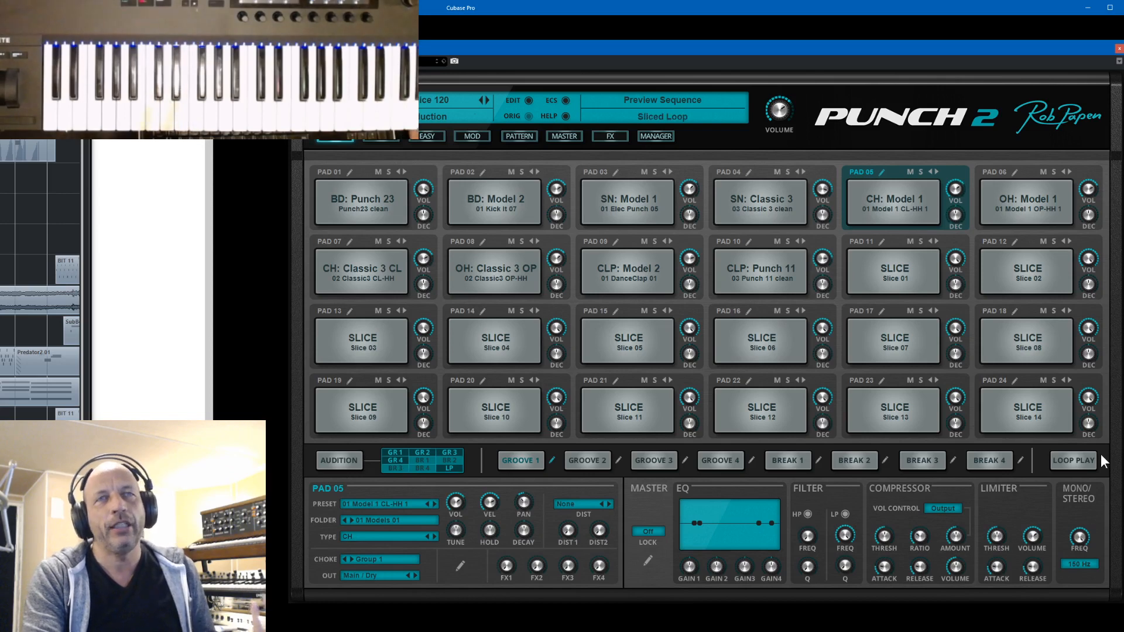
- Preview the groove and break sequences and the sliced loop, stop playback and select pad 01
left_click(992, 462)
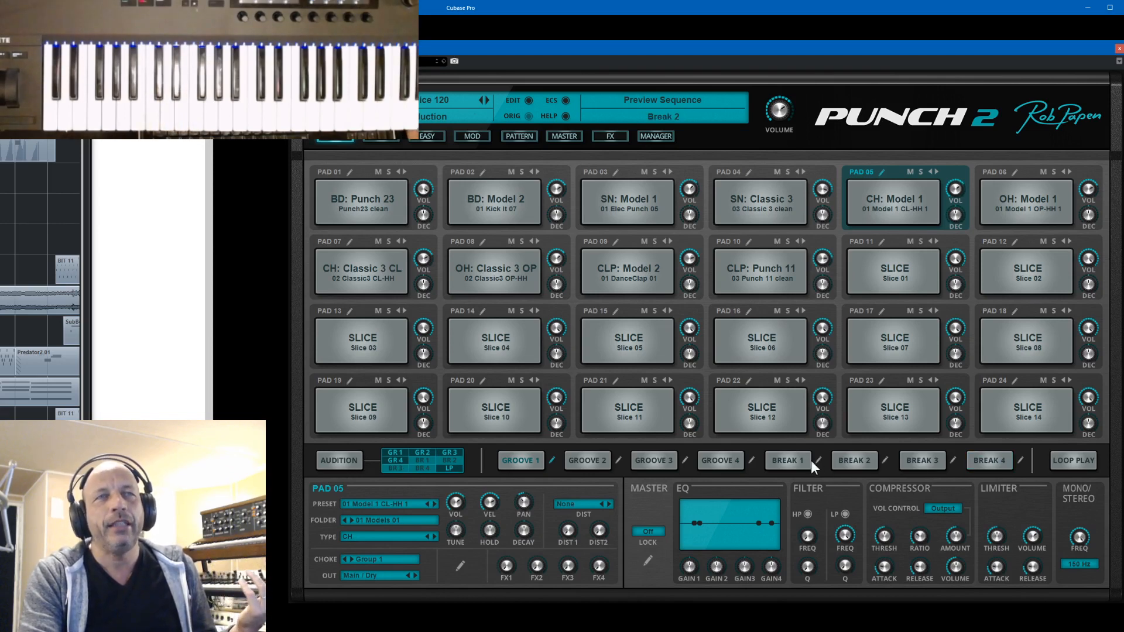
left_click(733, 462)
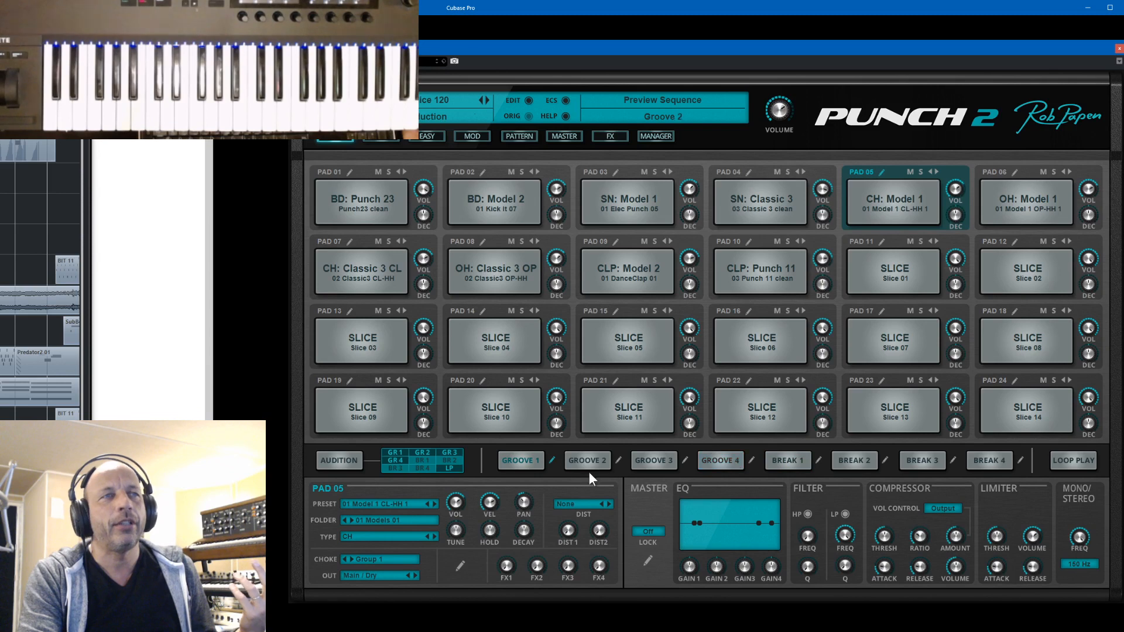
left_click(536, 462)
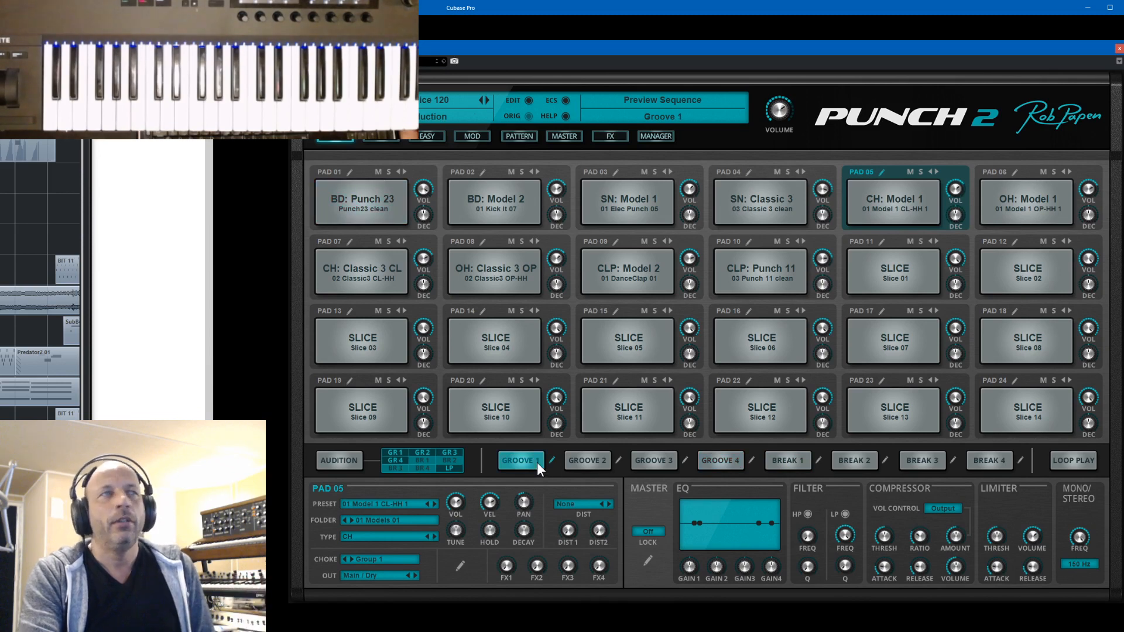
left_click(1057, 462)
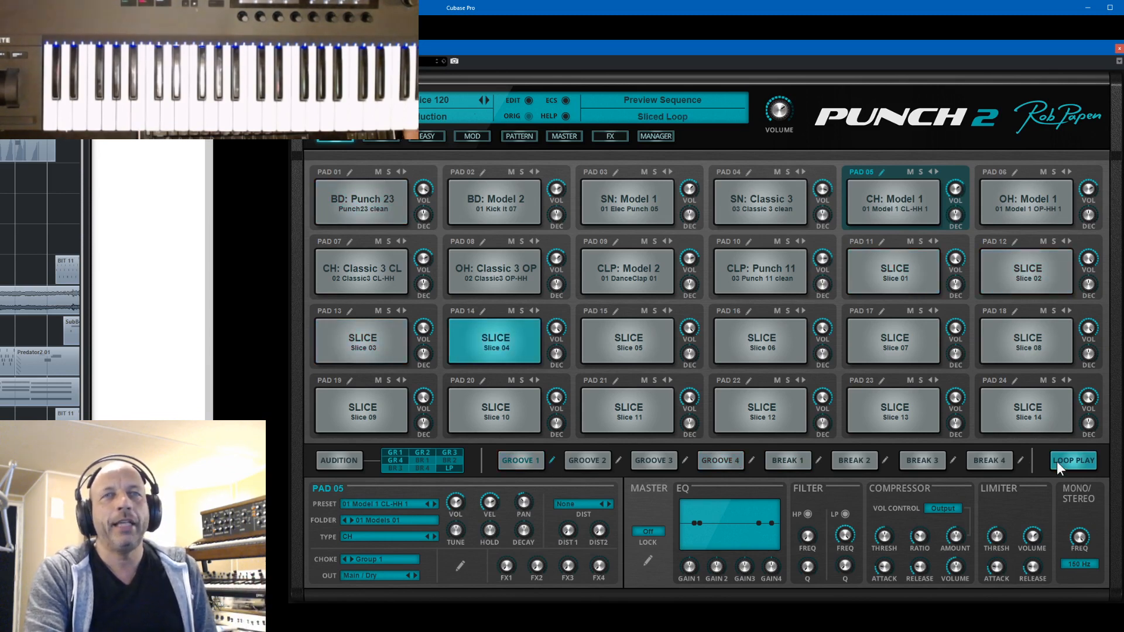
left_click(1056, 461)
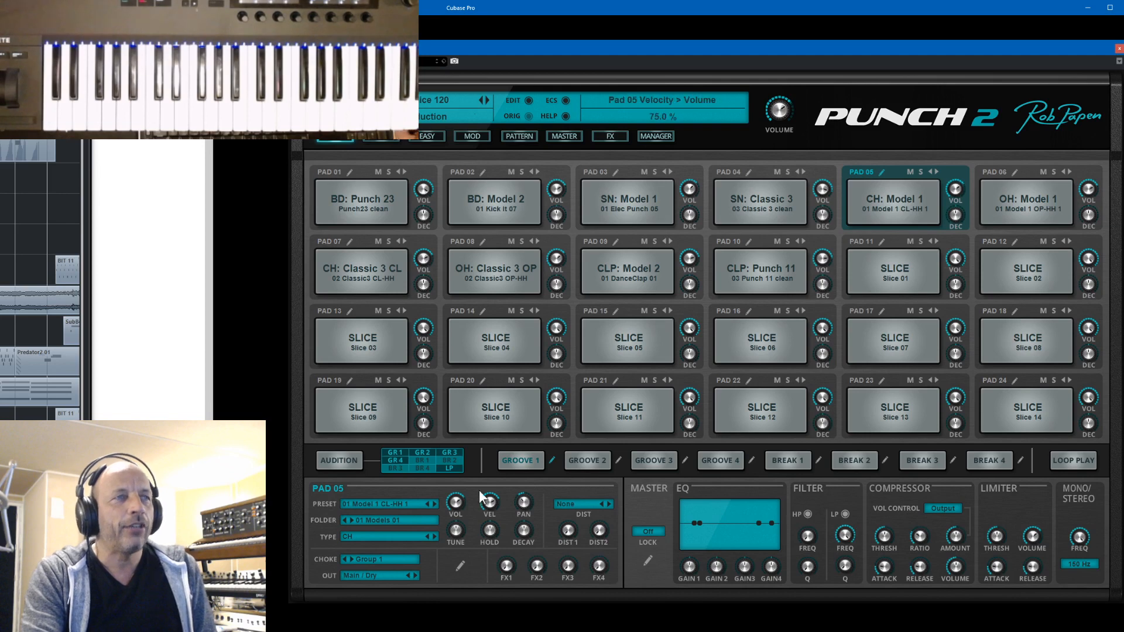
left_click(331, 173)
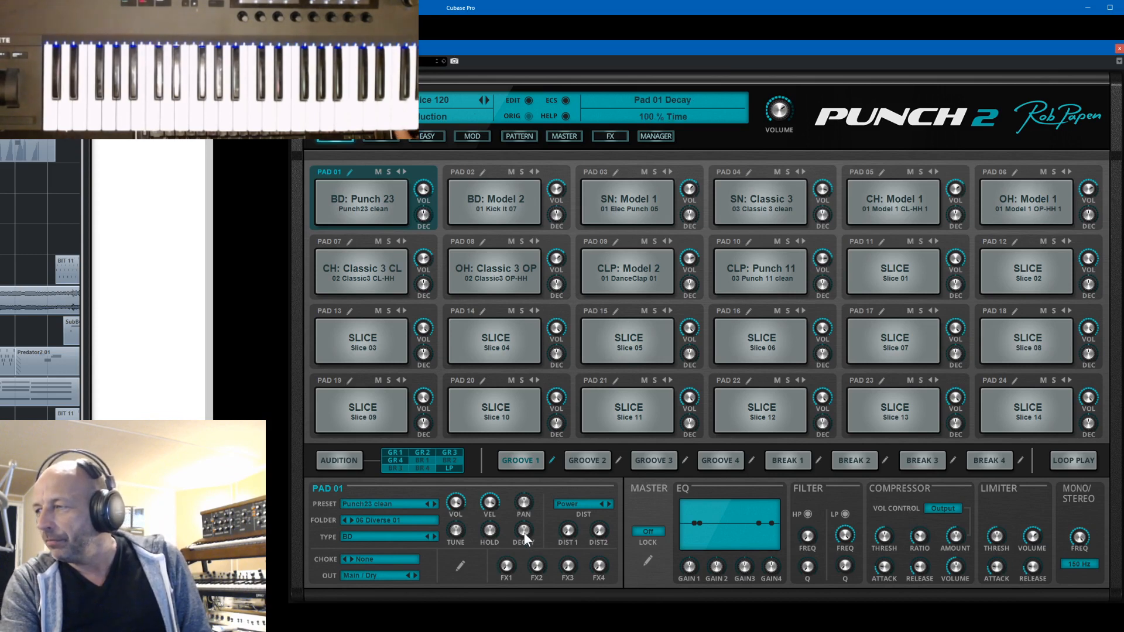
- Close Punch 2 and load KEY 004 Electric Koto from the 05 Sanguinea Project bank in B.I.T., returning to its synth screen
left_click(1119, 48)
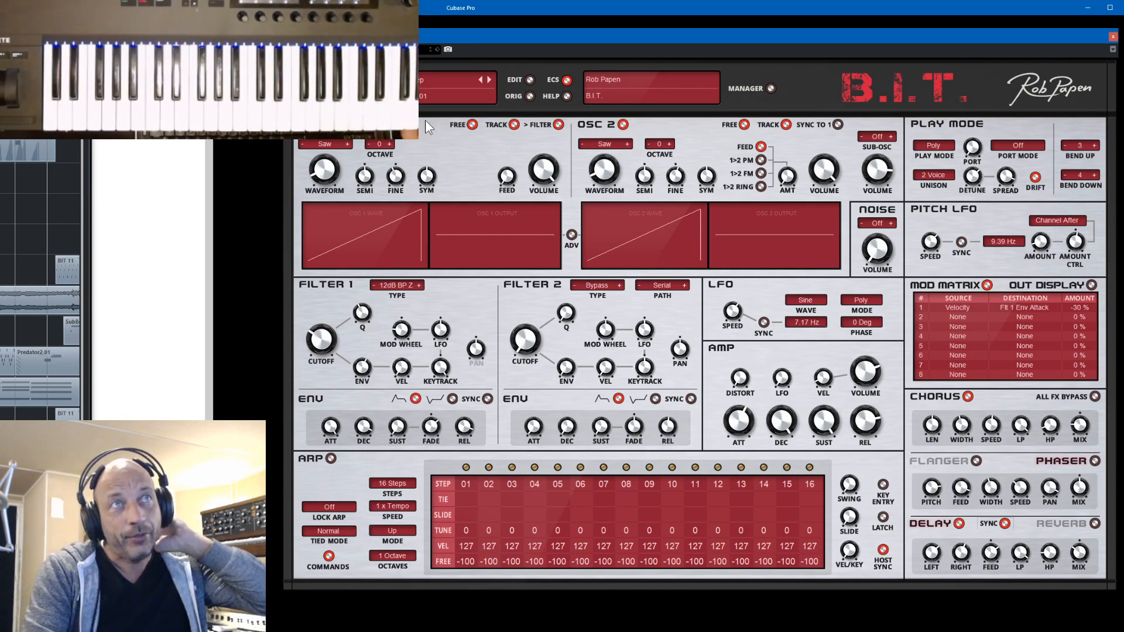
left_click(771, 88)
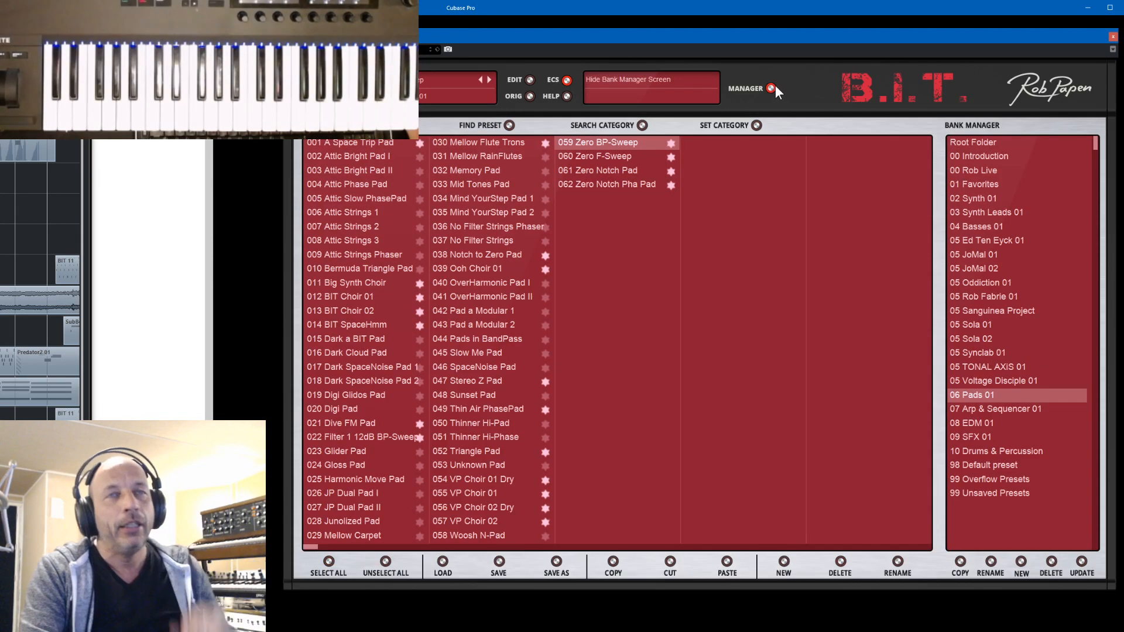
left_click(975, 310)
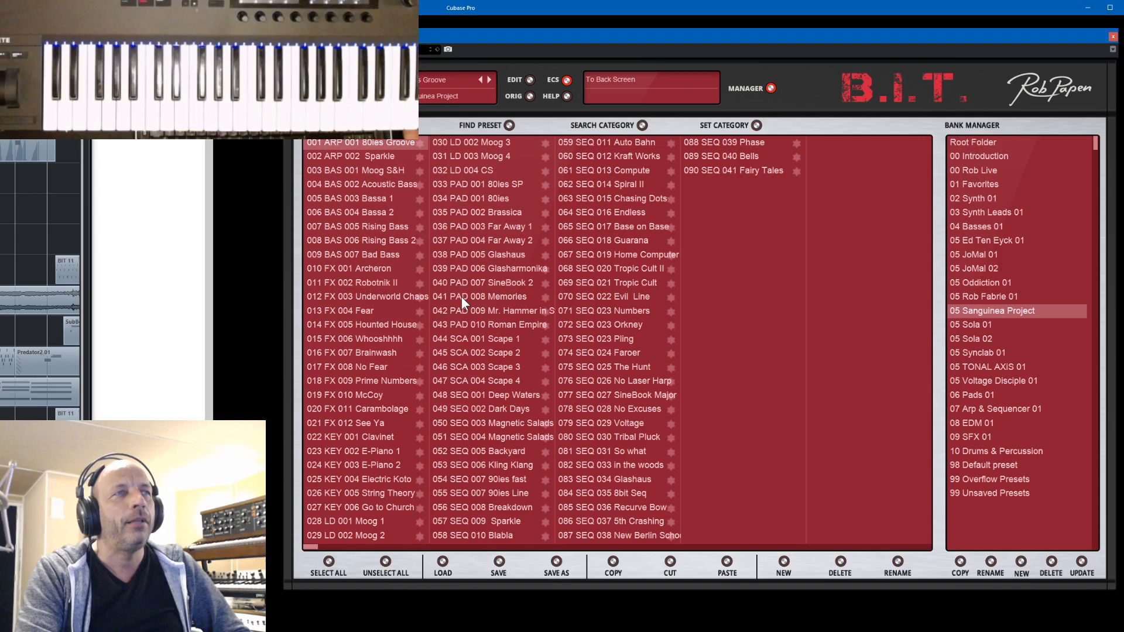
left_click(347, 480)
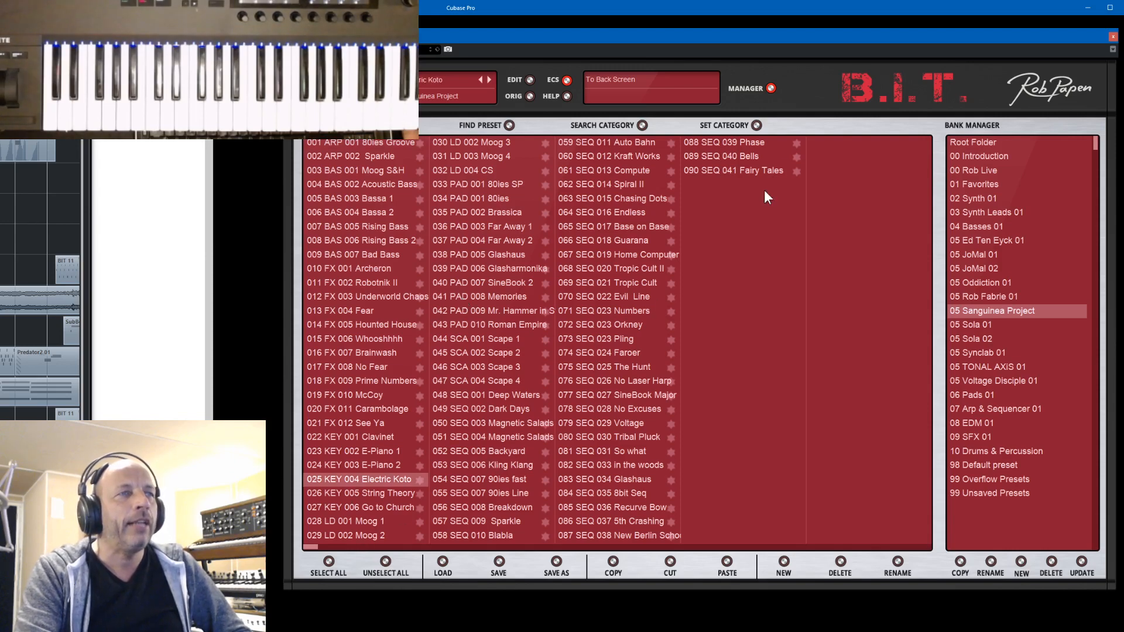
left_click(768, 88)
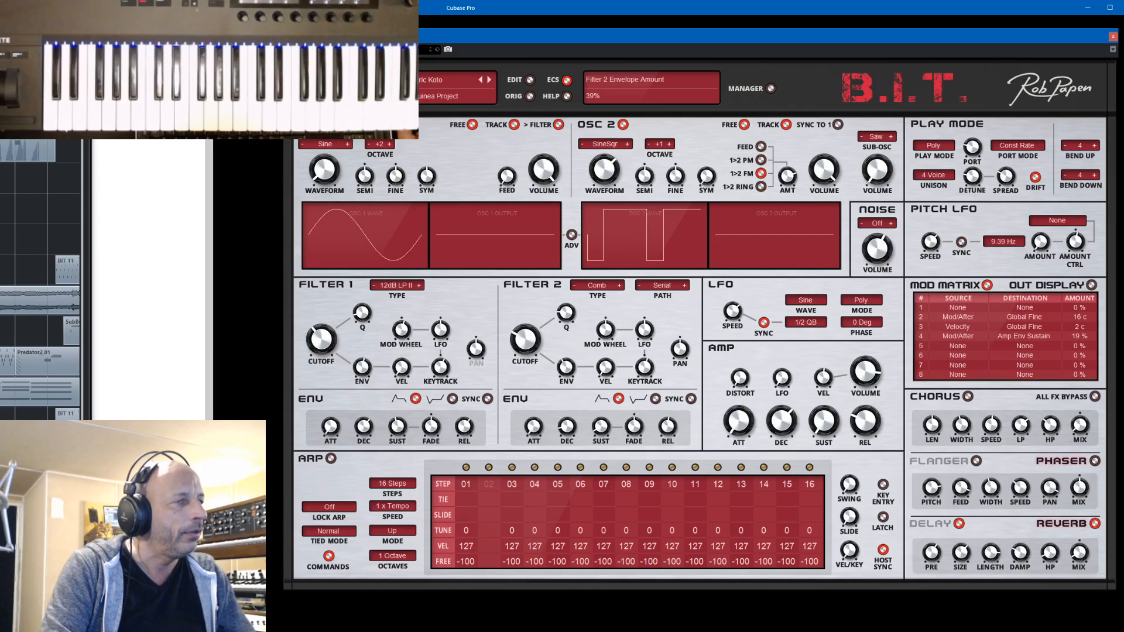
- Switch to the streaming software's window and minimise it to get back to B.I.T
key("alt+Tab")
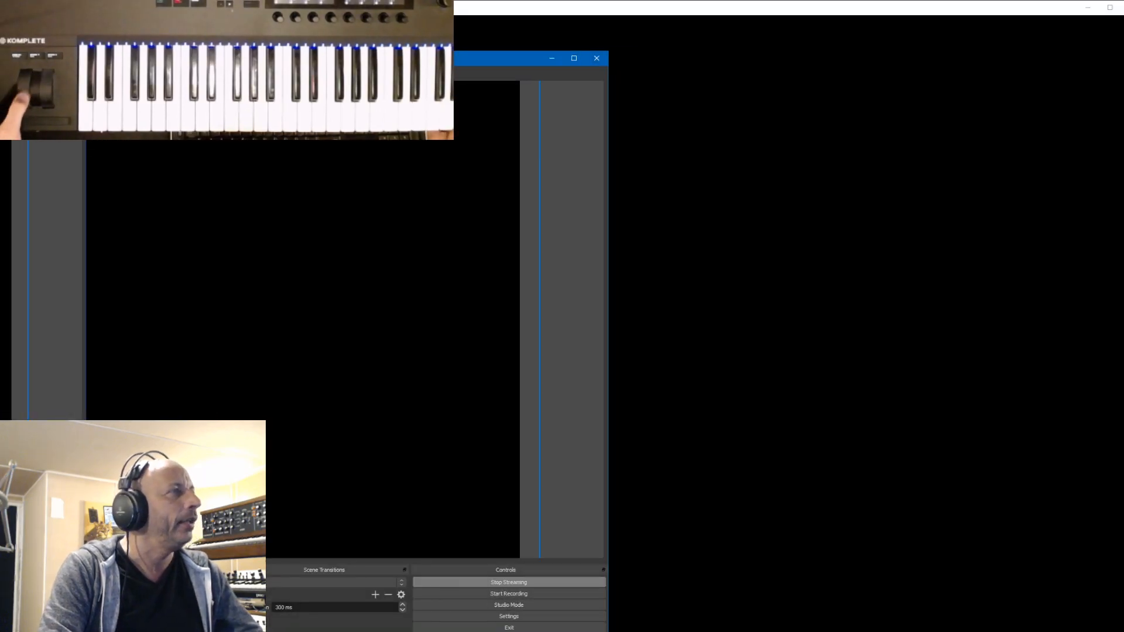
left_click(551, 58)
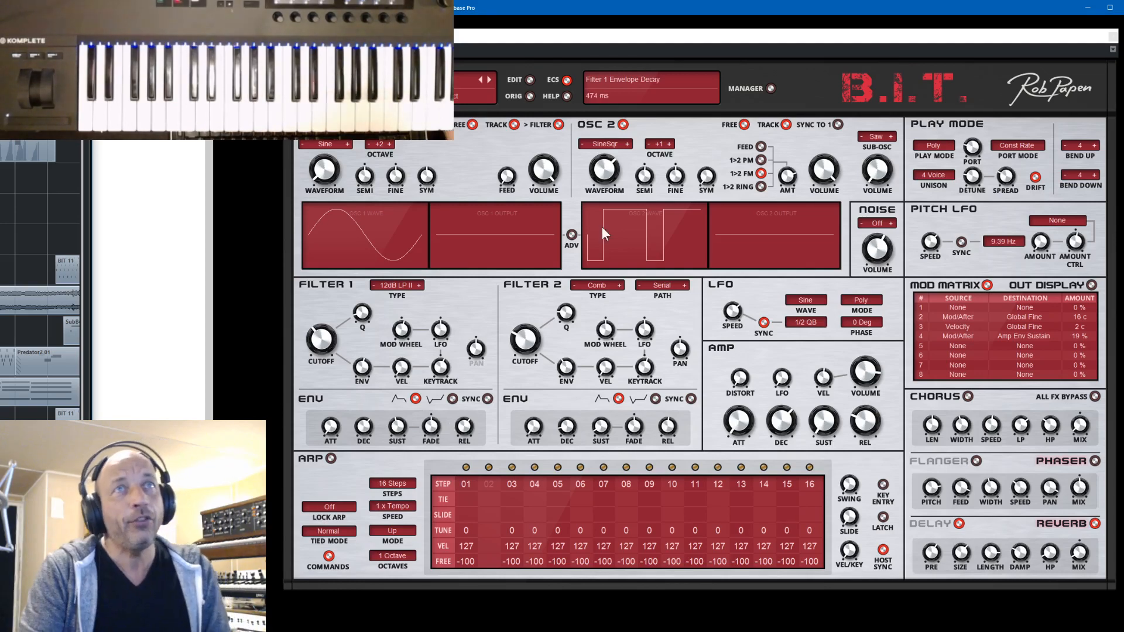
- Reopen the bank manager, view the artist bank just above 05 Sanguinea Project and go back to 05 Sanguinea Project
left_click(770, 88)
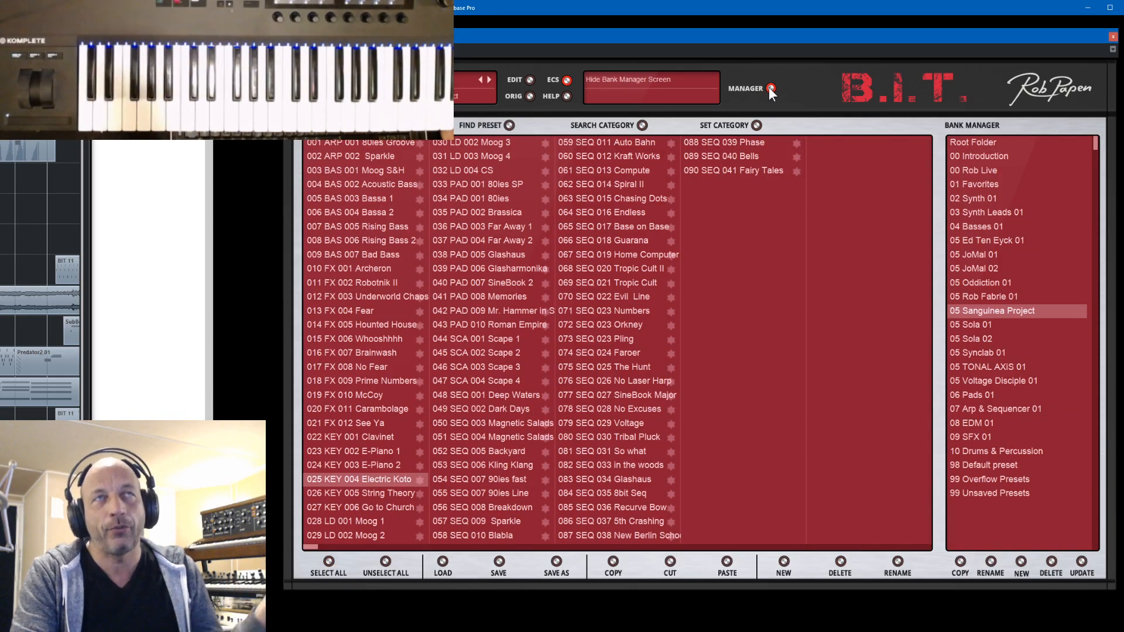
left_click(986, 294)
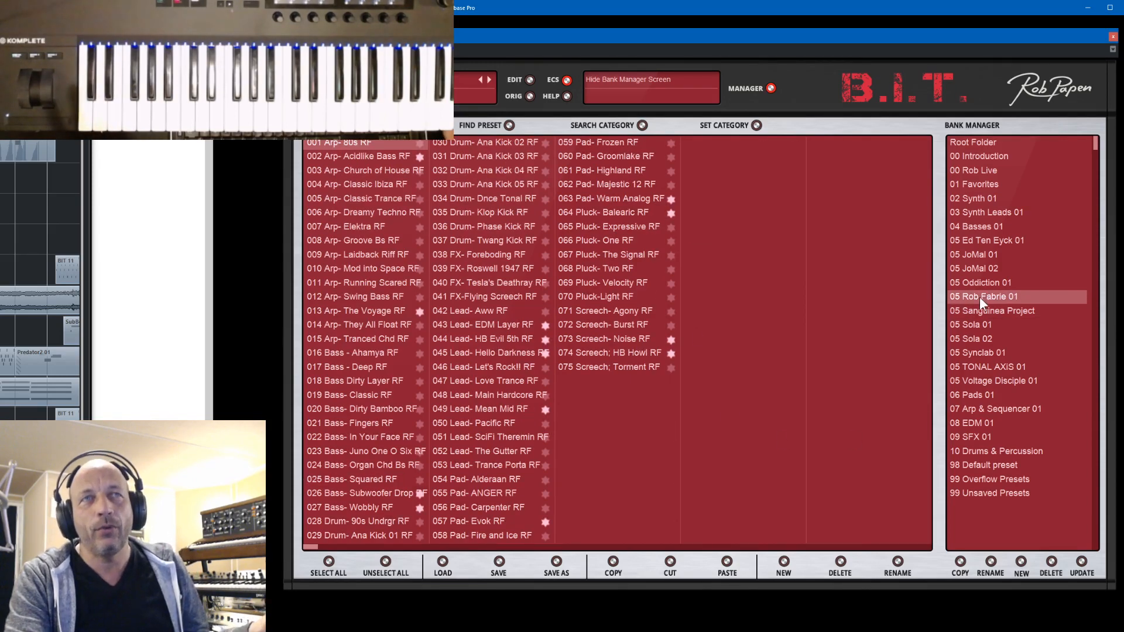
left_click(985, 308)
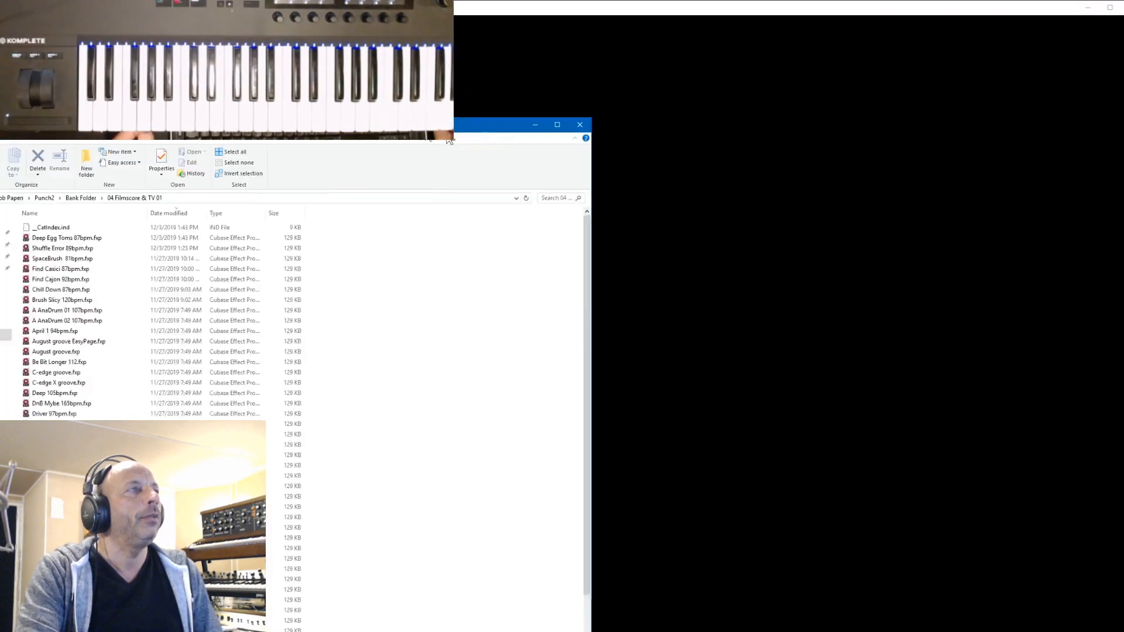
- Reposition the File Explorer window and examine the Punch2 Bank Folder and its 05 JoMal 1 subfolder
left_click_drag(405, 121, 947, 40)
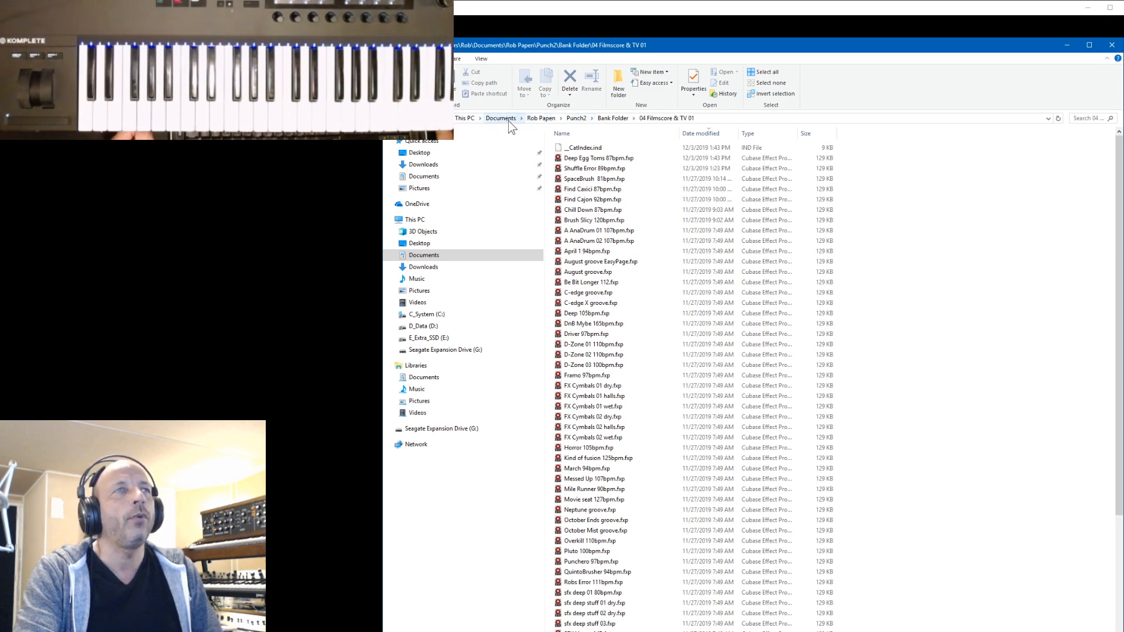
left_click(613, 118)
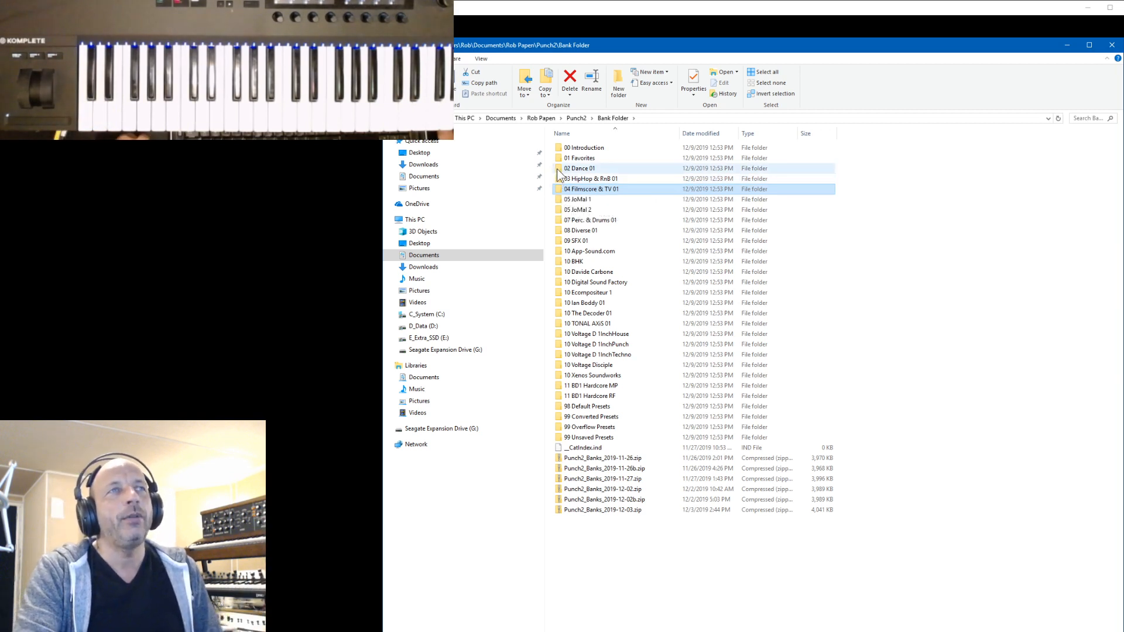
left_click(561, 200)
double_click(561, 199)
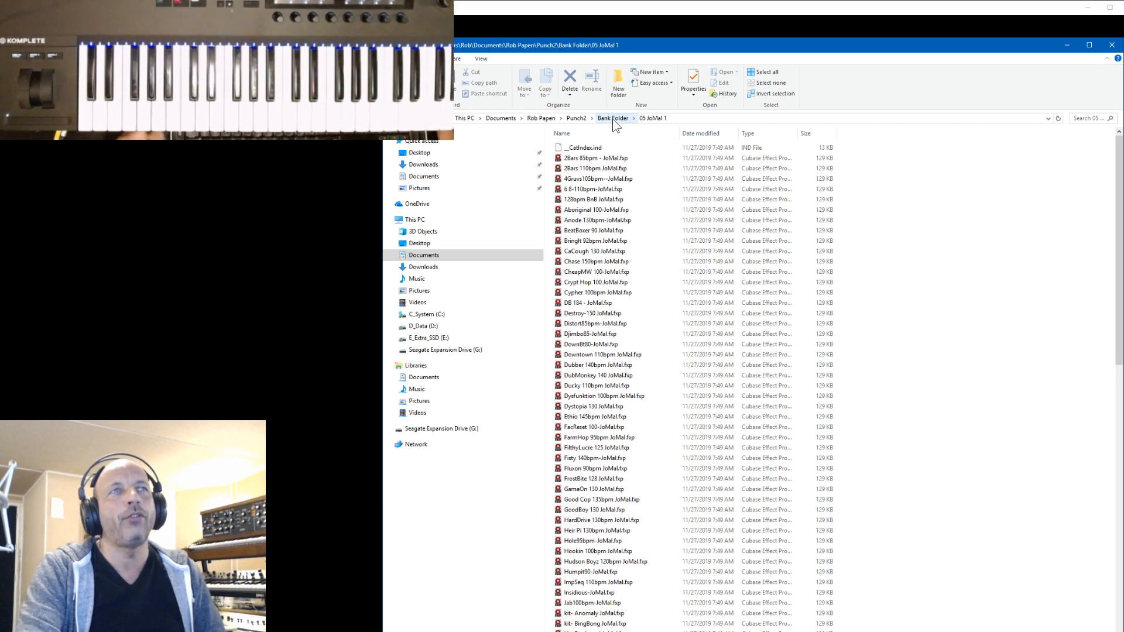
left_click(613, 118)
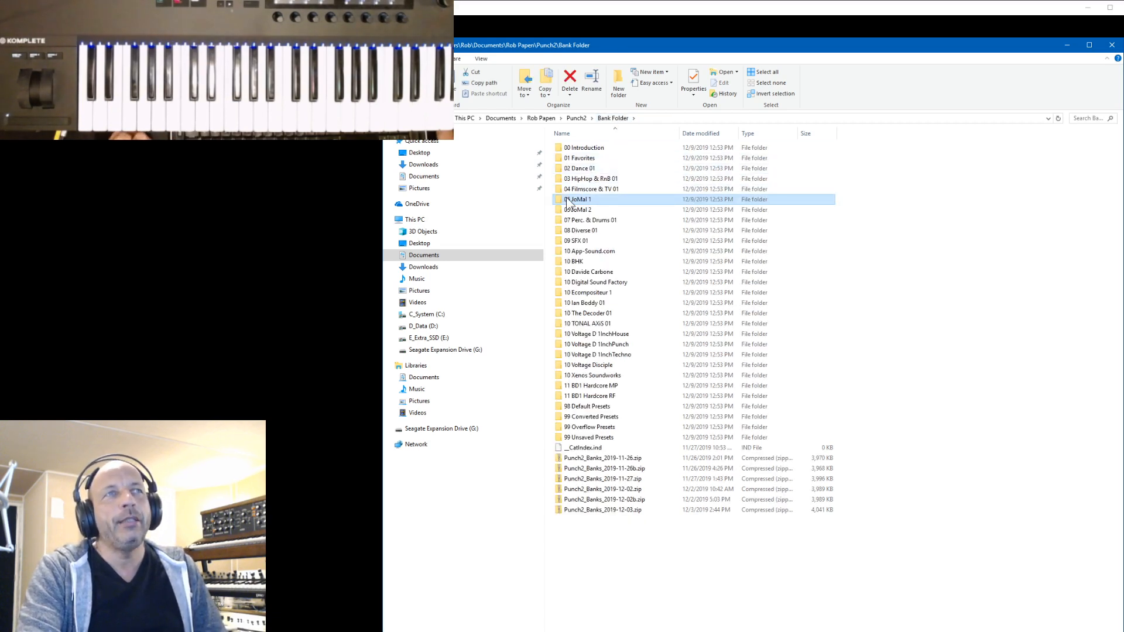
- Point out the HipHop & RnB 01 and Filmscore & TV 01 folders, go up to the Rob Papen folder and minimise File Explorer
left_click(561, 181)
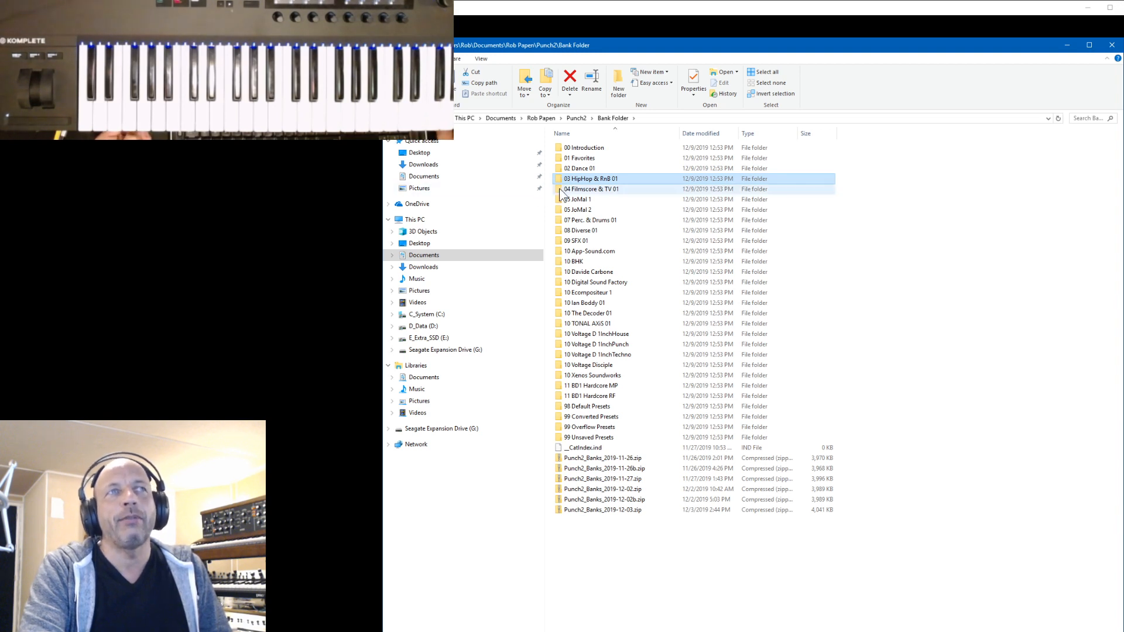
left_click(560, 193)
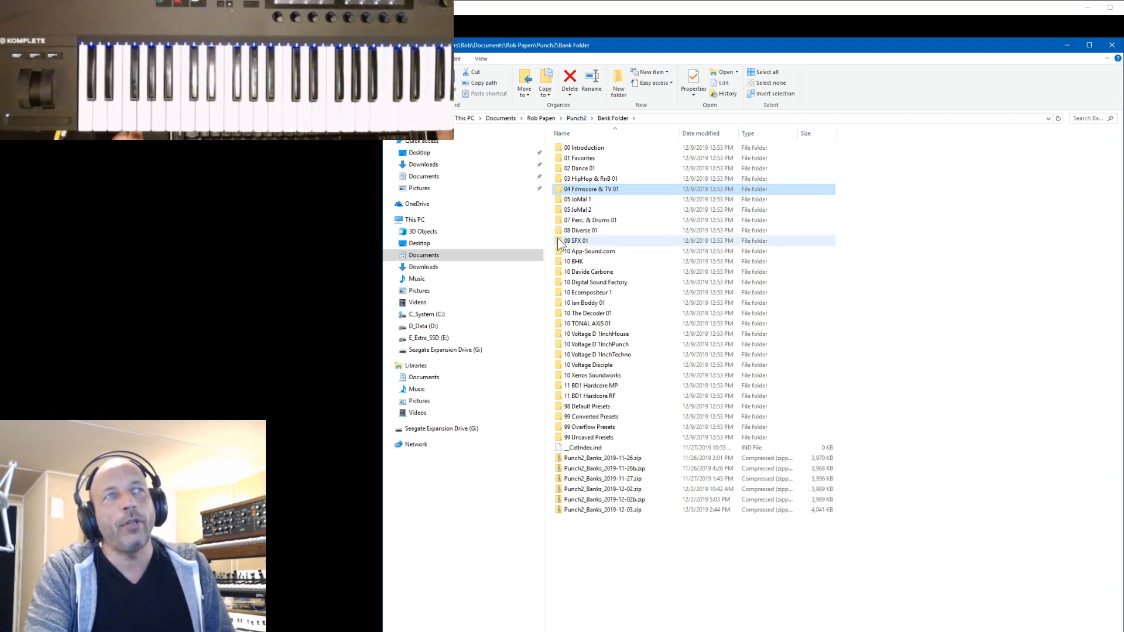
left_click(559, 179)
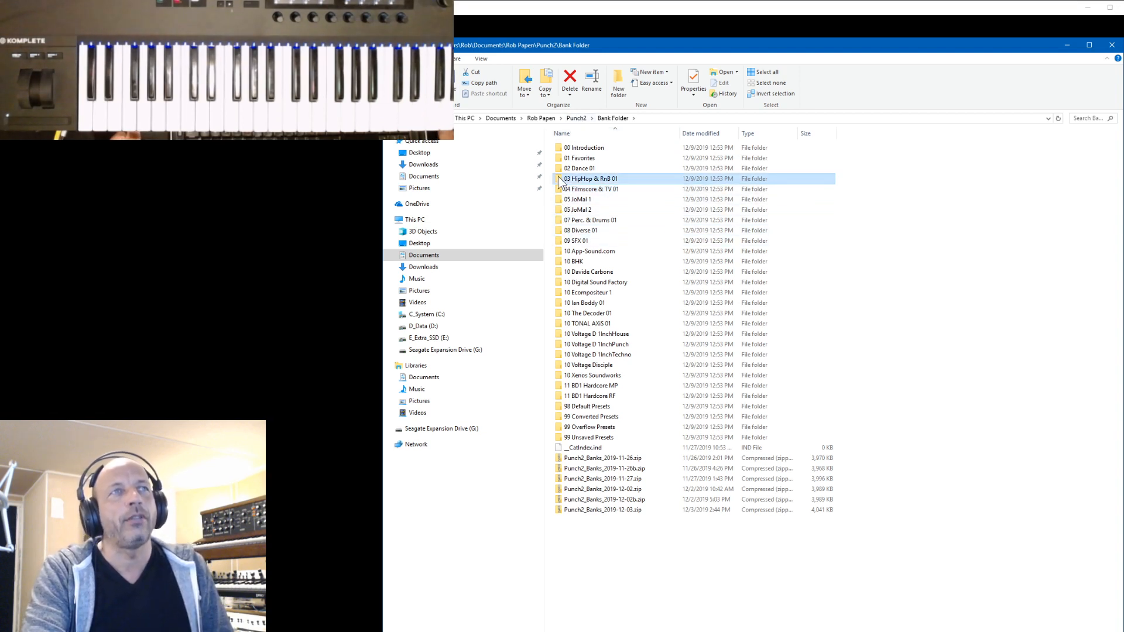
left_click(575, 117)
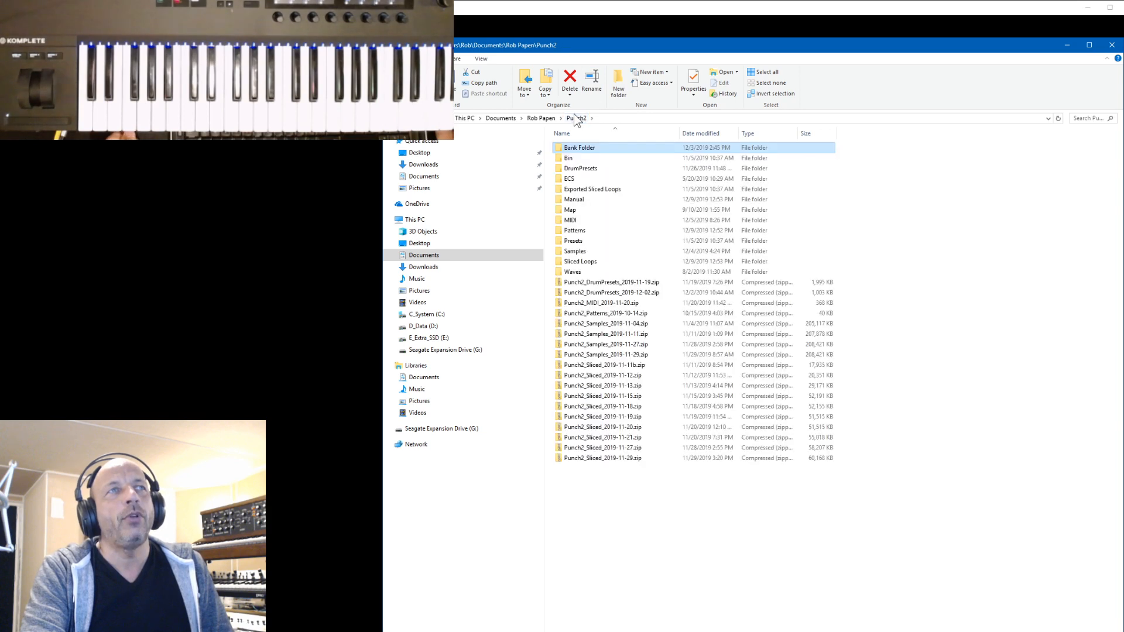
left_click(544, 119)
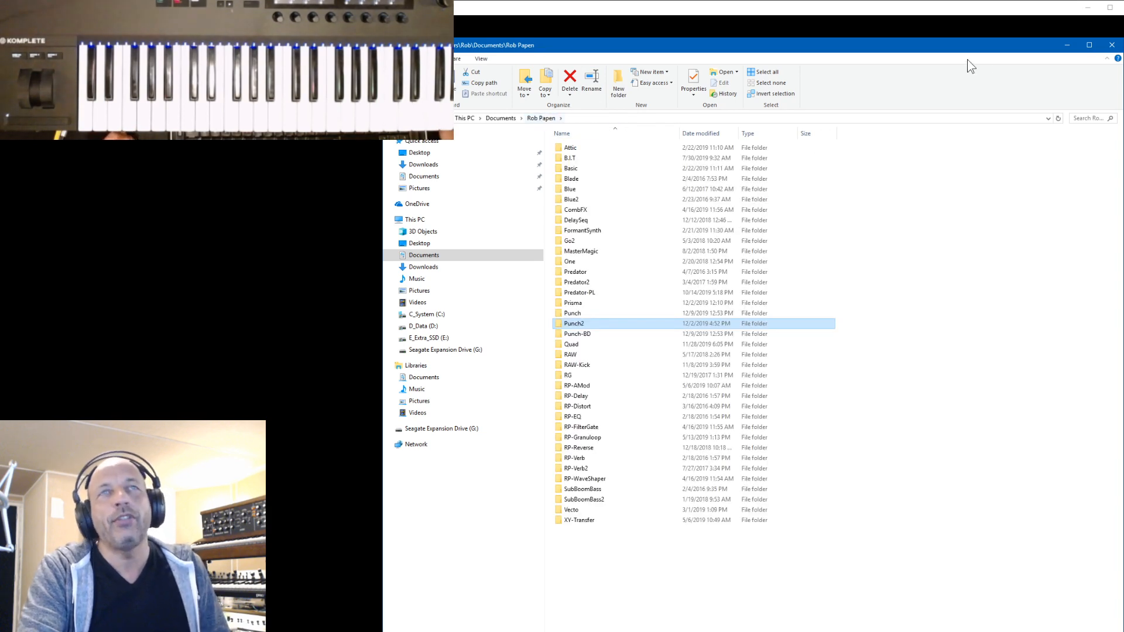
left_click(1067, 47)
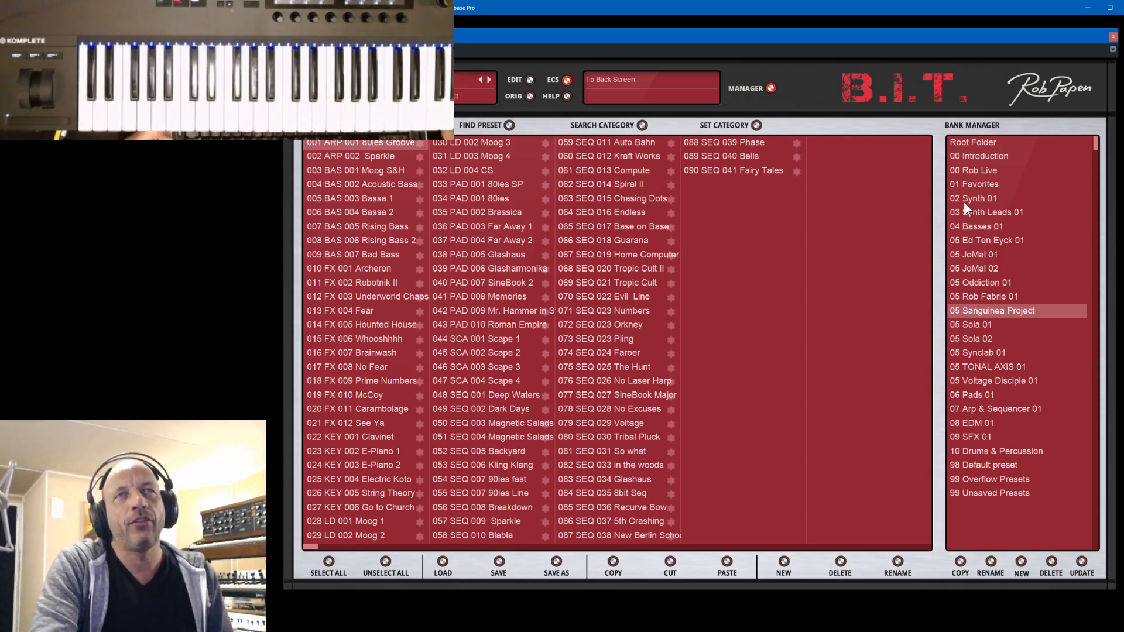
- Show the 00 Rob Live bank and the credits screen in B.I.T., and close the plug-in window
left_click(979, 170)
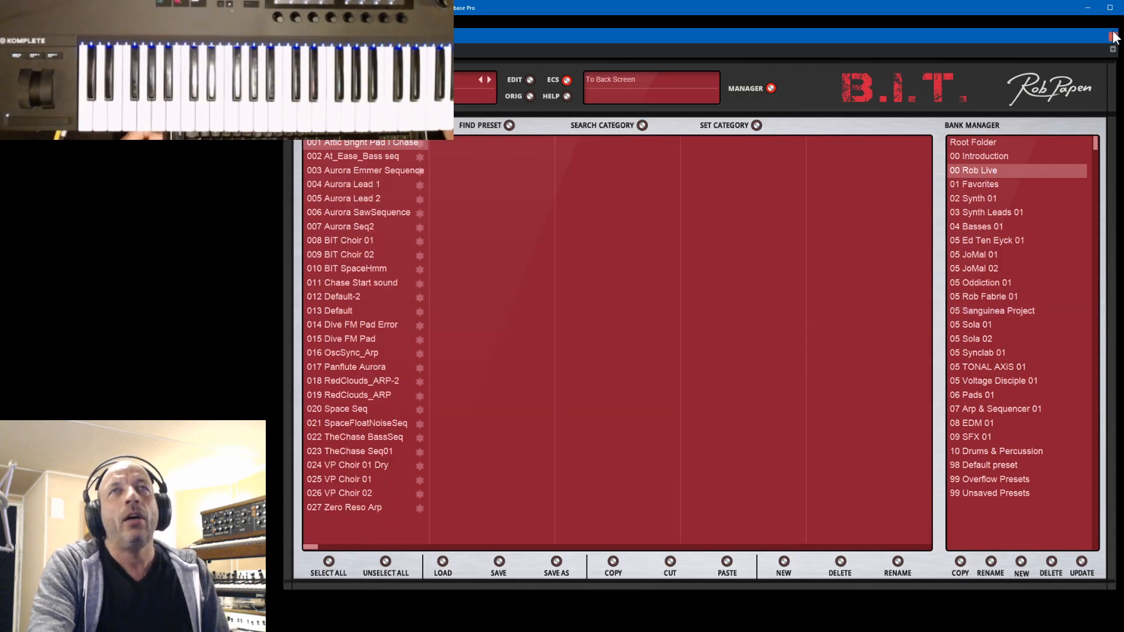
left_click(1024, 89)
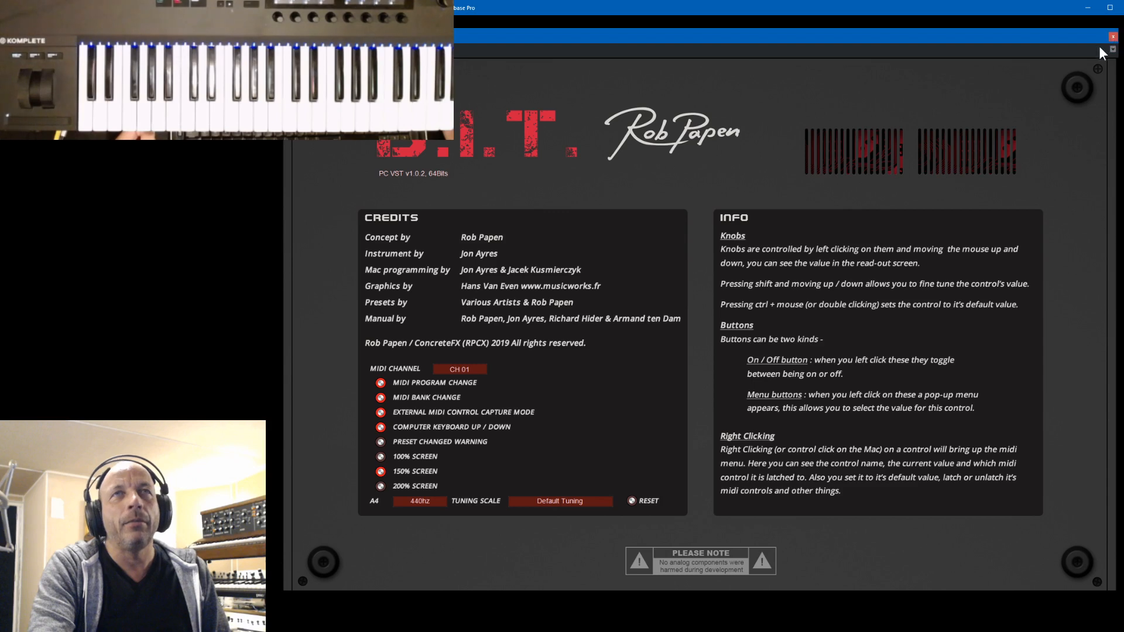
left_click(1113, 38)
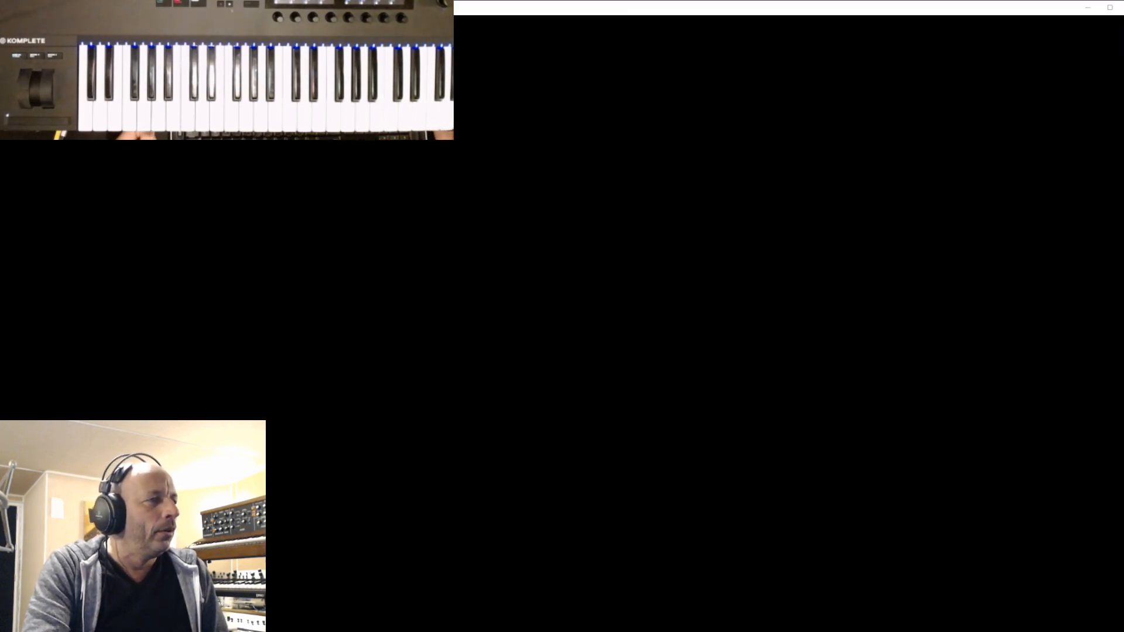
- Minimise the OBS window and reposition the Punch 2 plug-in window in Cubase
key("alt+Tab")
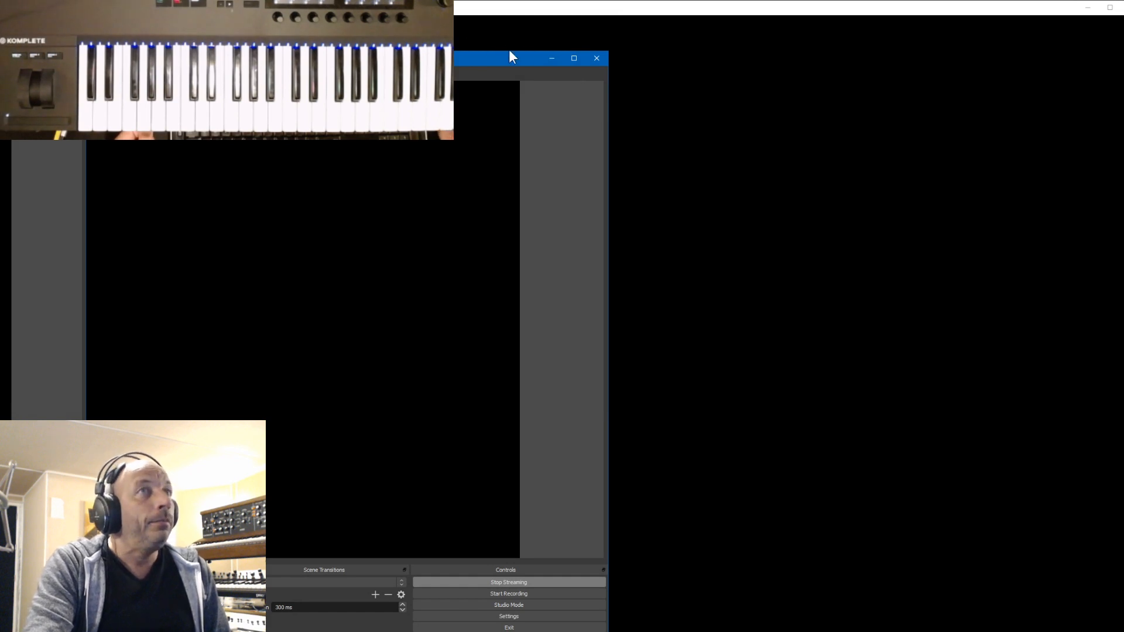
left_click(550, 60)
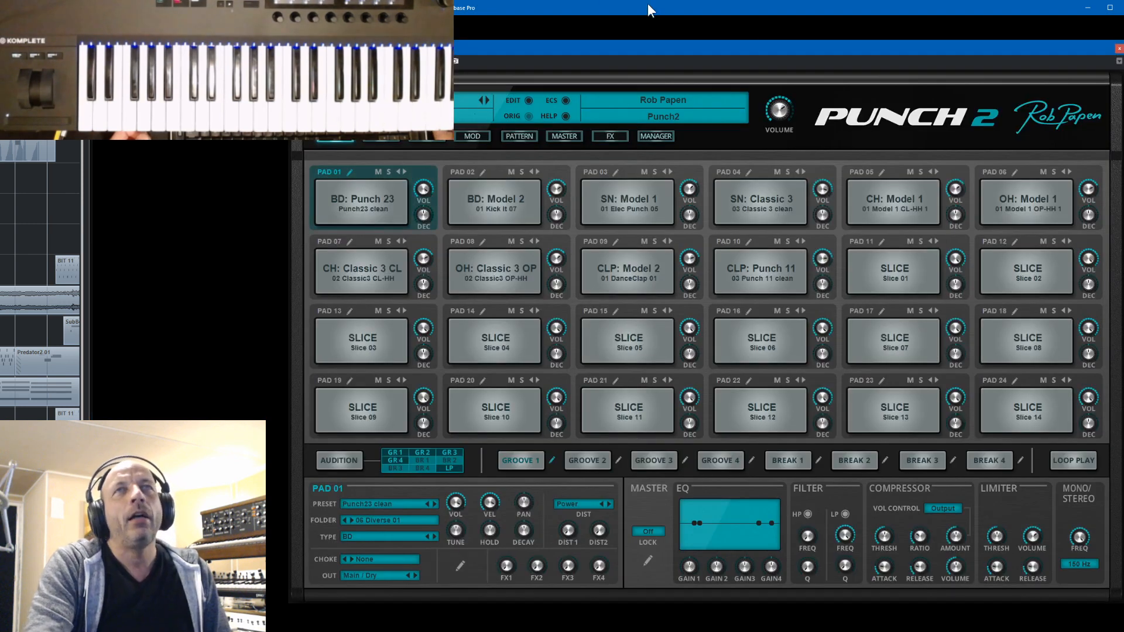
left_click_drag(866, 53, 872, 39)
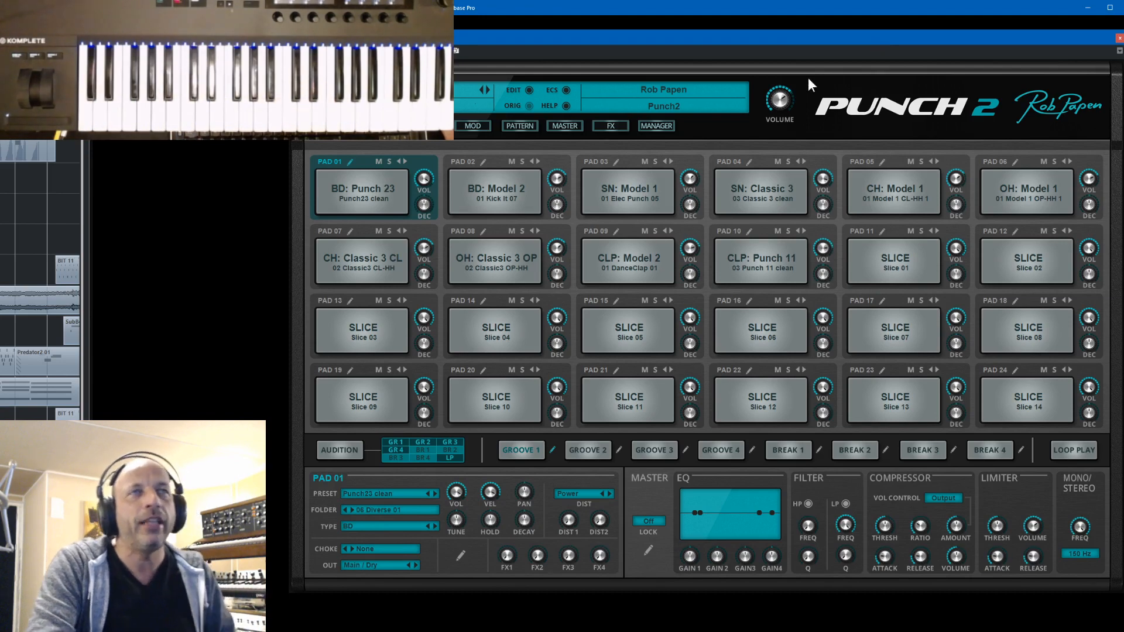
- View the kit preset manager in Punch 2, return to the pads and close the plug-in window
left_click(666, 128)
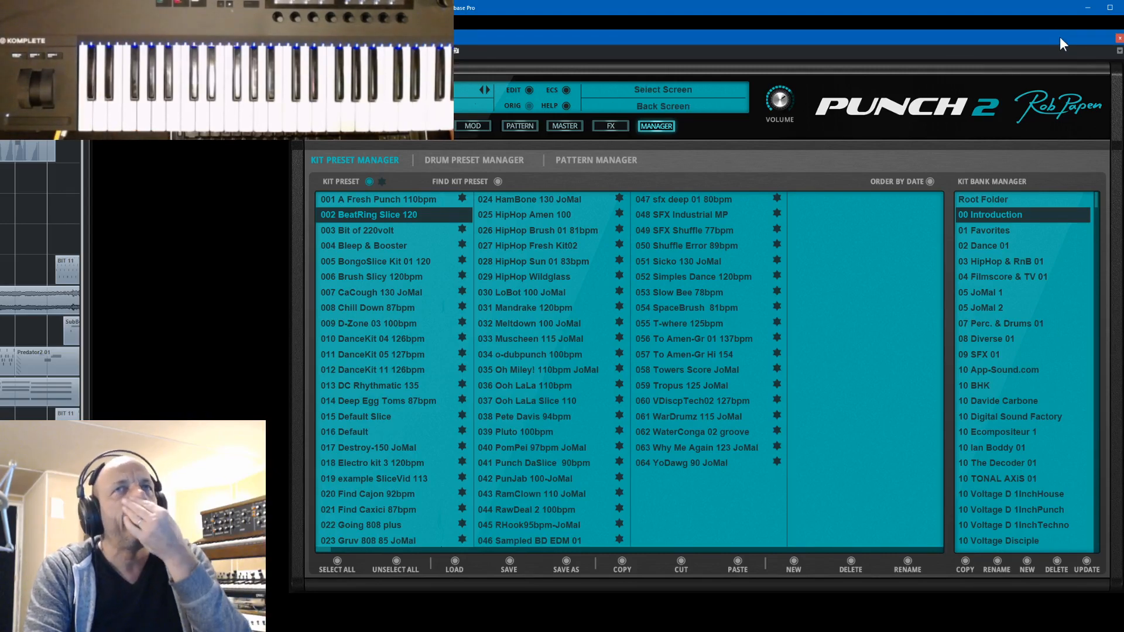
left_click_drag(1059, 37, 1047, 44)
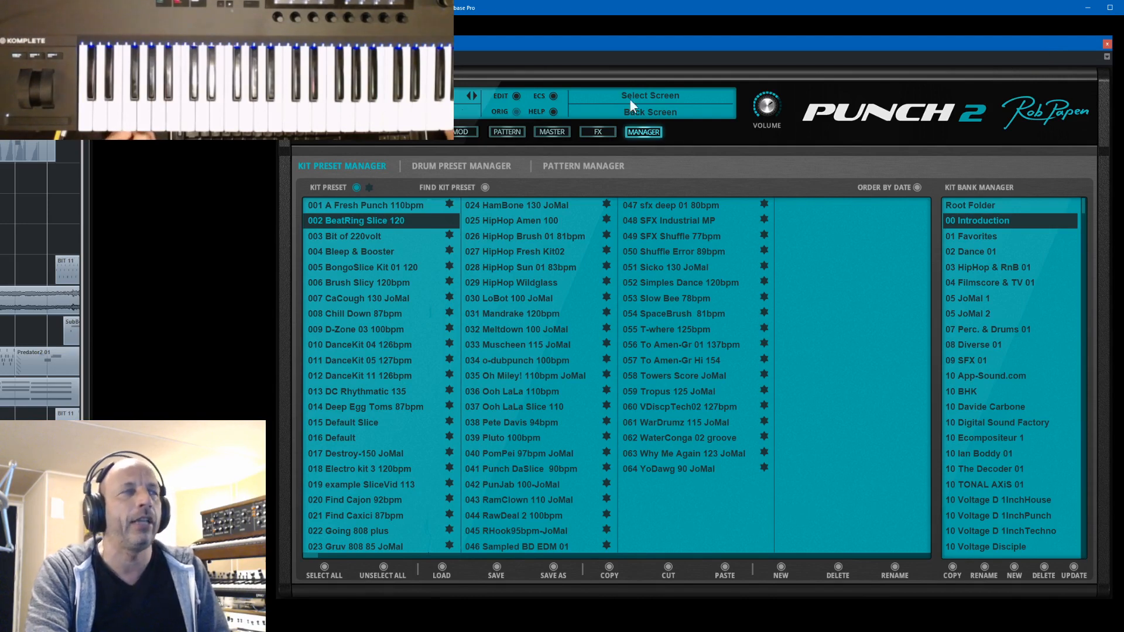
left_click(325, 135)
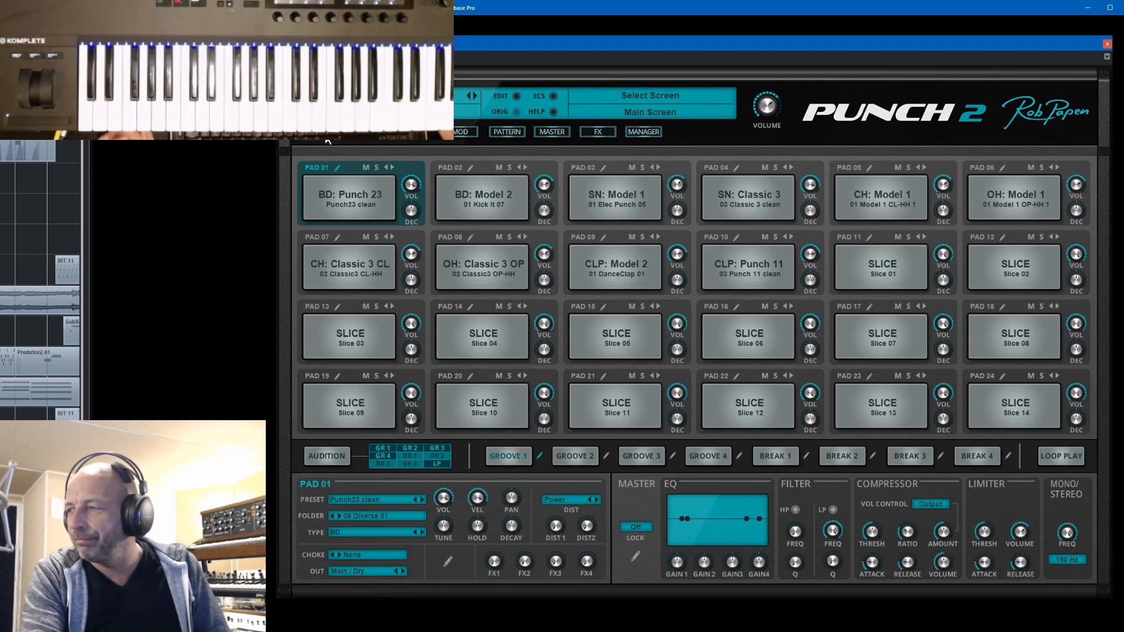
left_click(1107, 43)
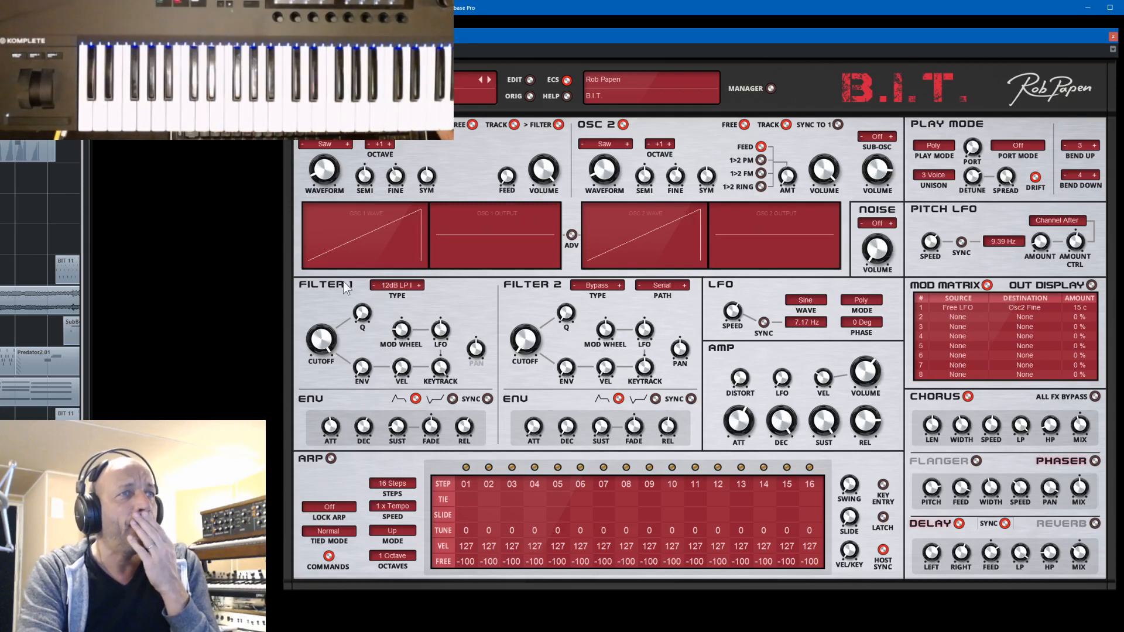
- Open the 06 Pads 01 bank in B.I.T.'s bank manager and audition the presets Triangle Pad and Mellow Flute Trons
mouse_move(527, 324)
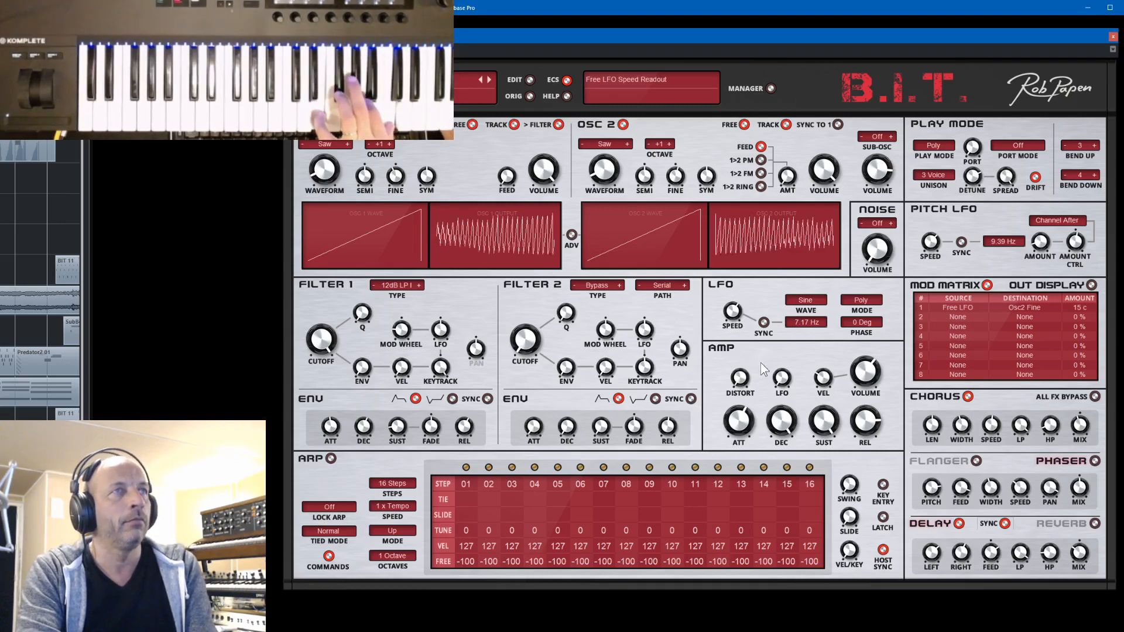
left_click(770, 88)
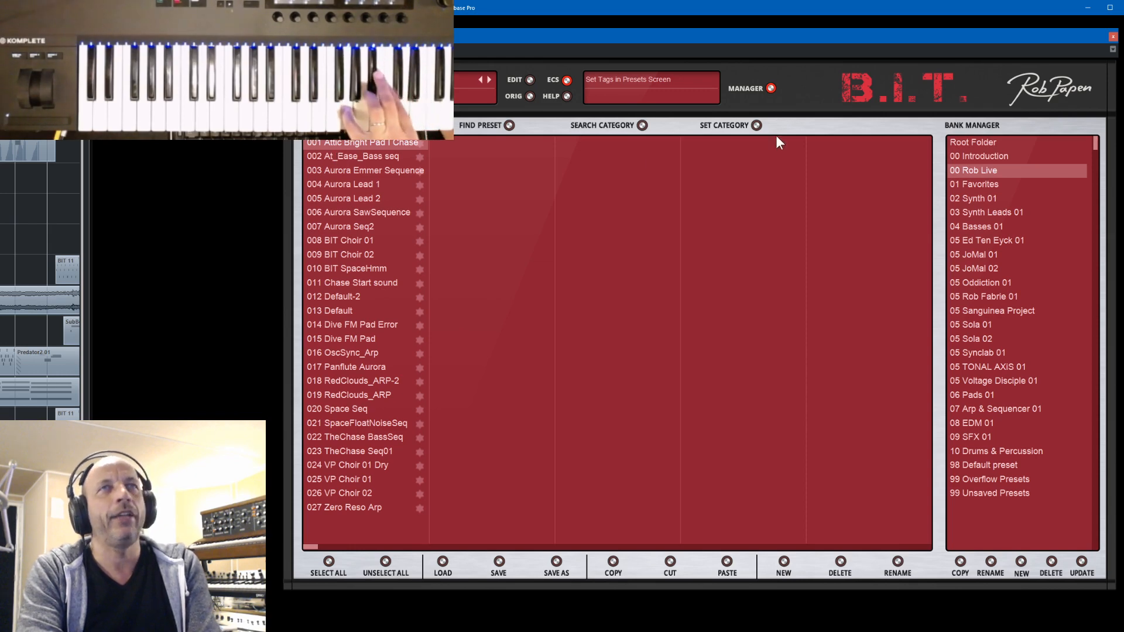
left_click(771, 89)
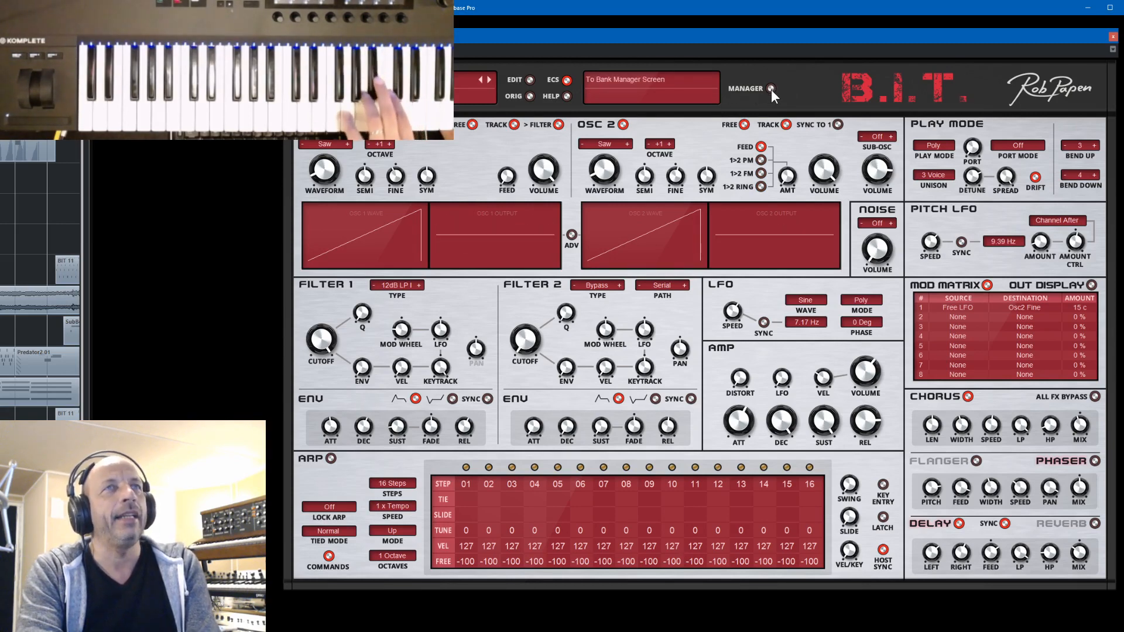
left_click(771, 89)
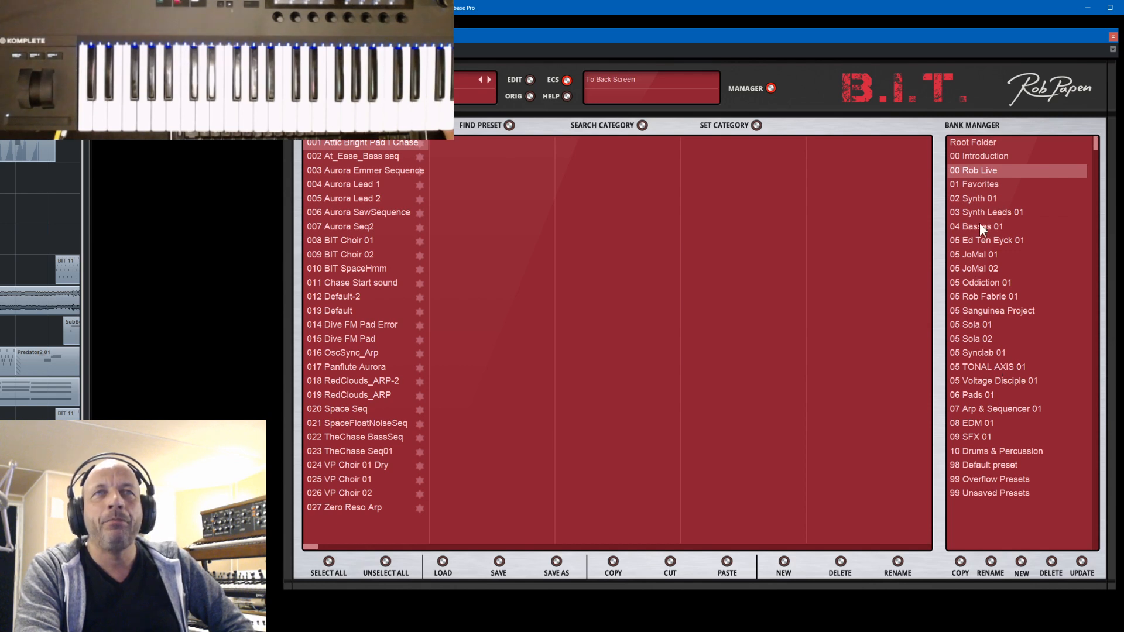
left_click(977, 400)
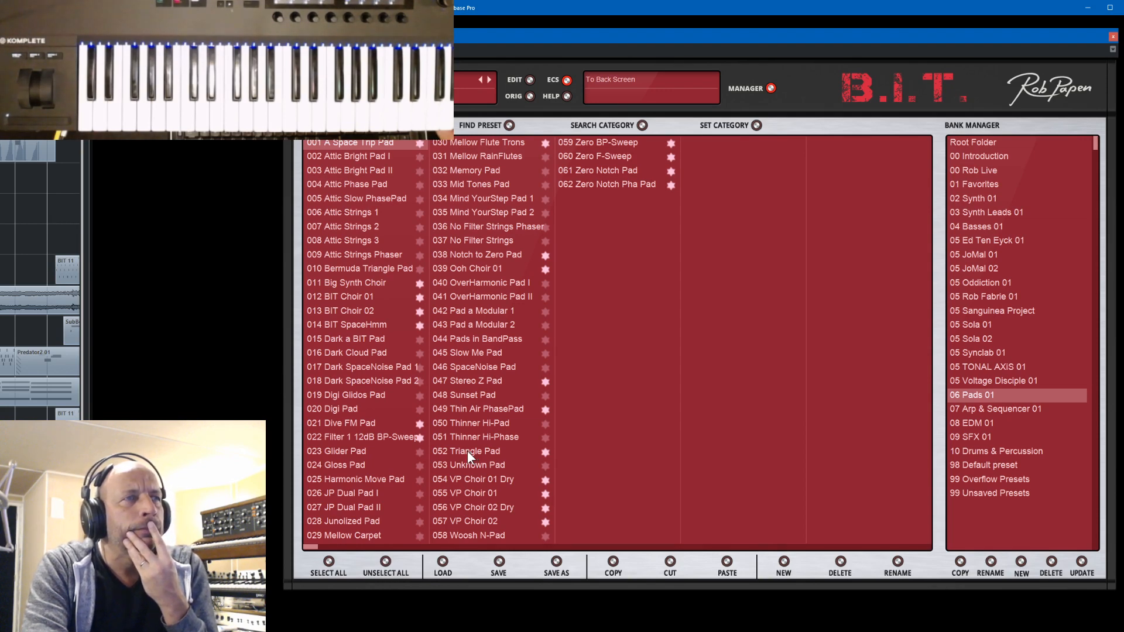
left_click(467, 451)
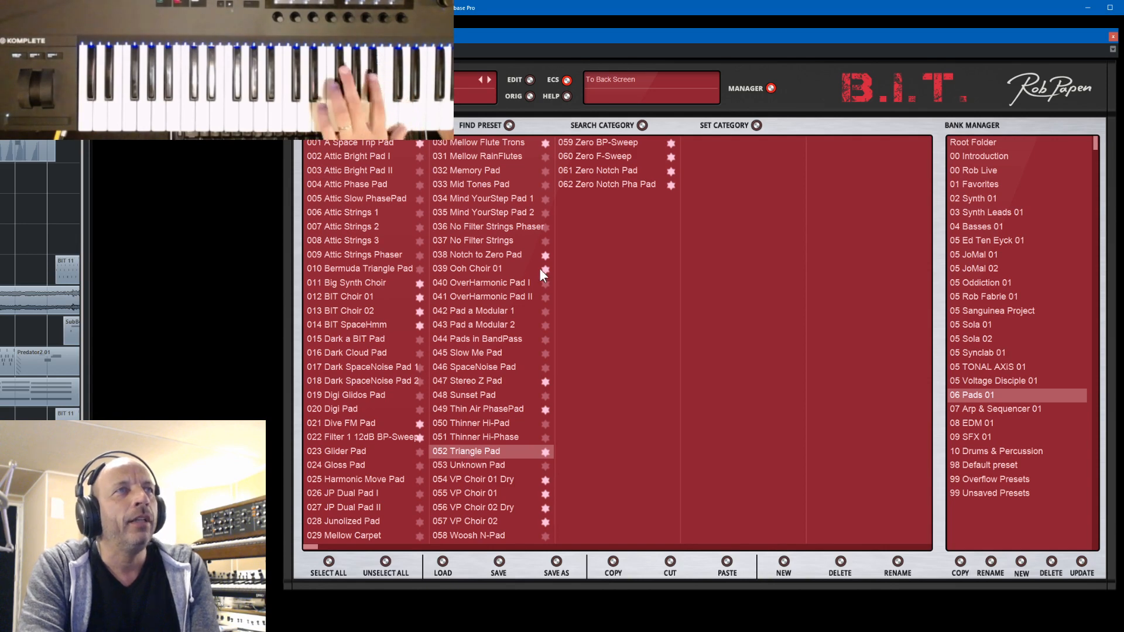
left_click(507, 143)
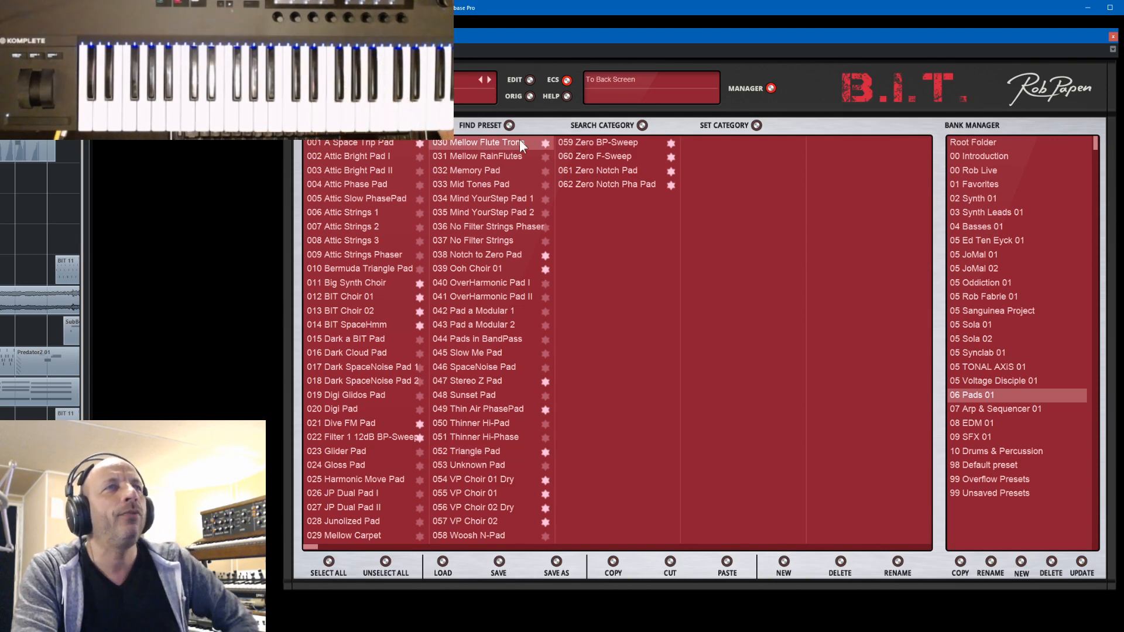
- Show the synth settings of Mellow Flute Trons, load the Ooh Choir 01 preset and show its settings too
left_click(770, 87)
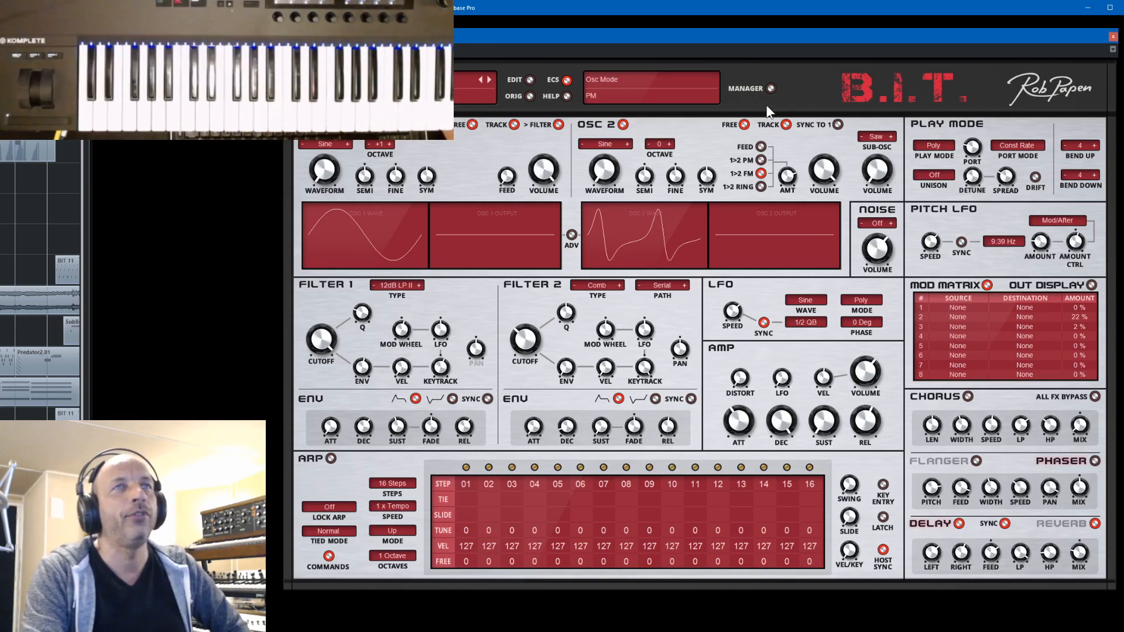
left_click(771, 88)
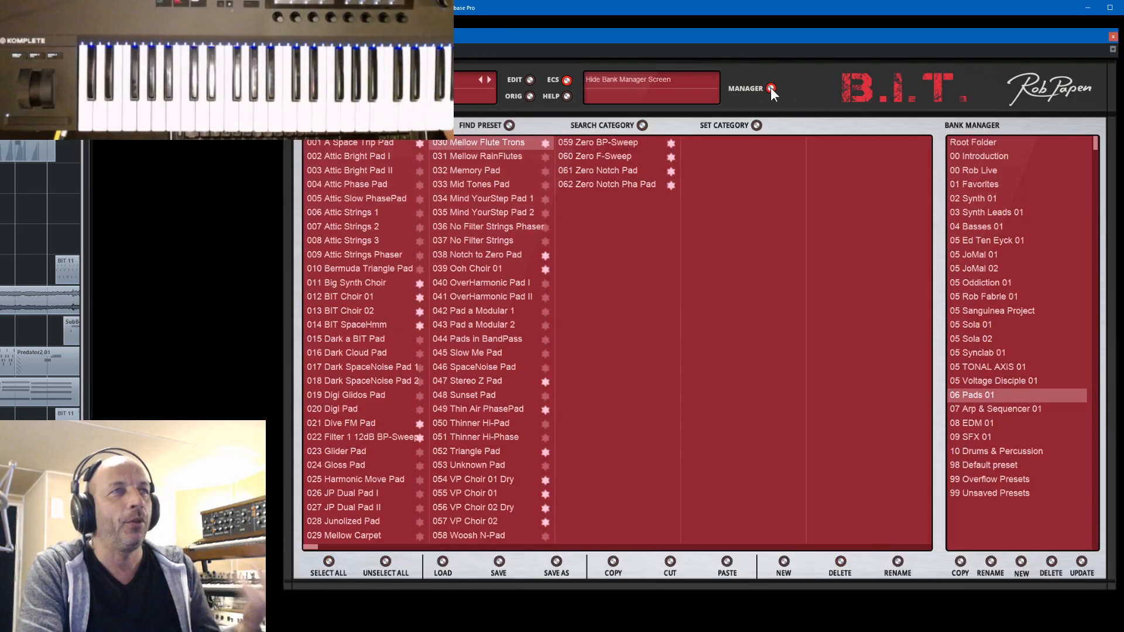
left_click(465, 272)
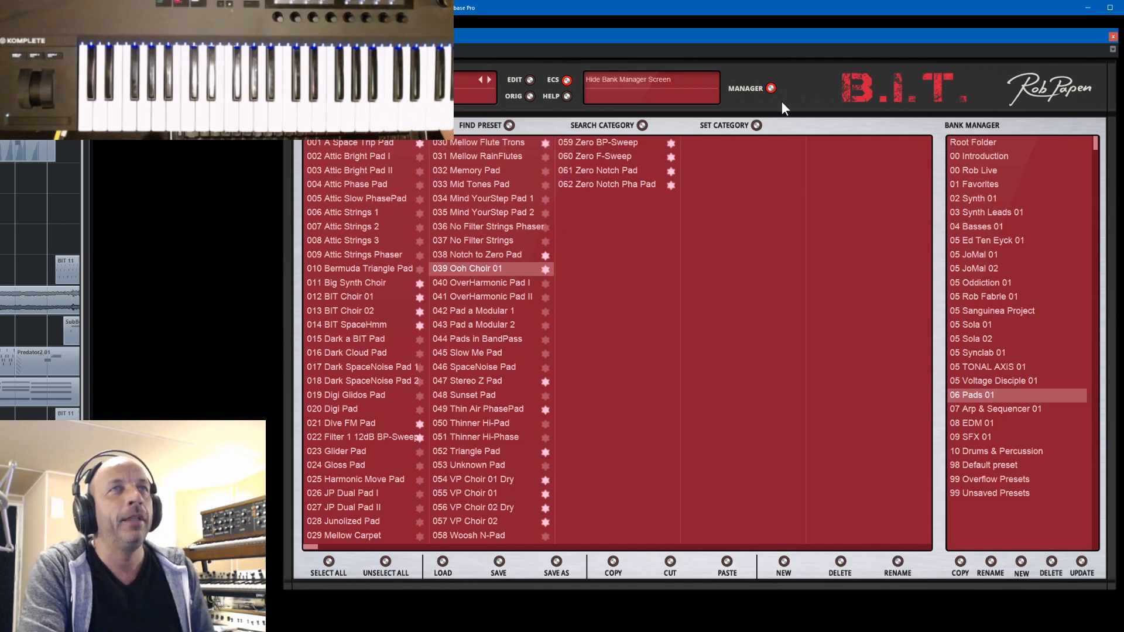
left_click(771, 88)
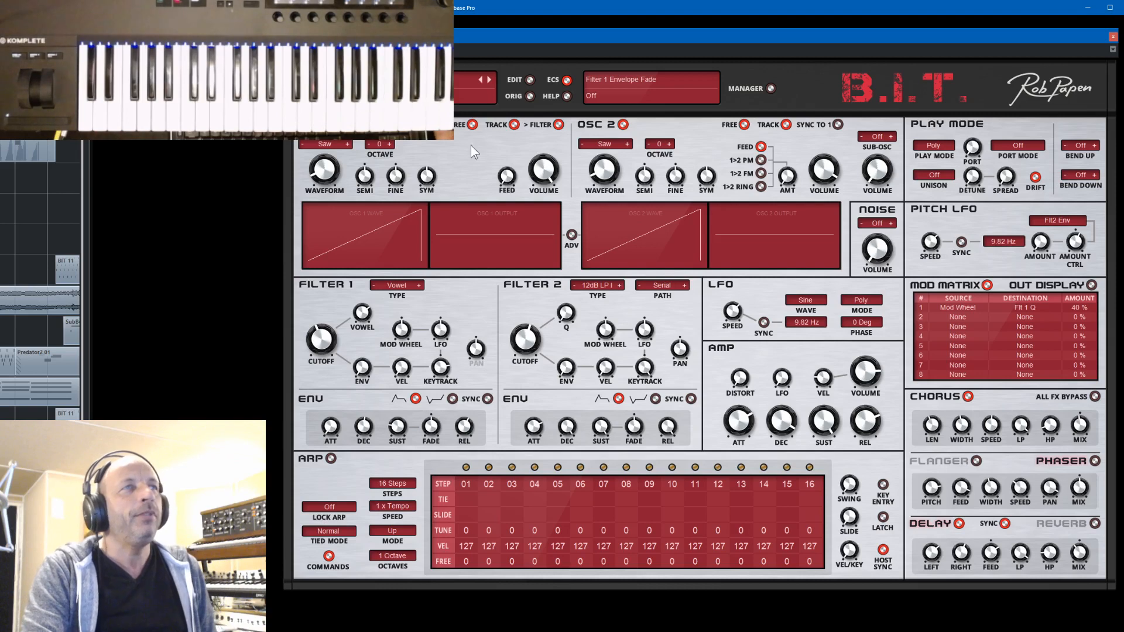
- Reopen the bank manager, open the 98 Default preset bank and audition Winwood Lead and Default
left_click(771, 88)
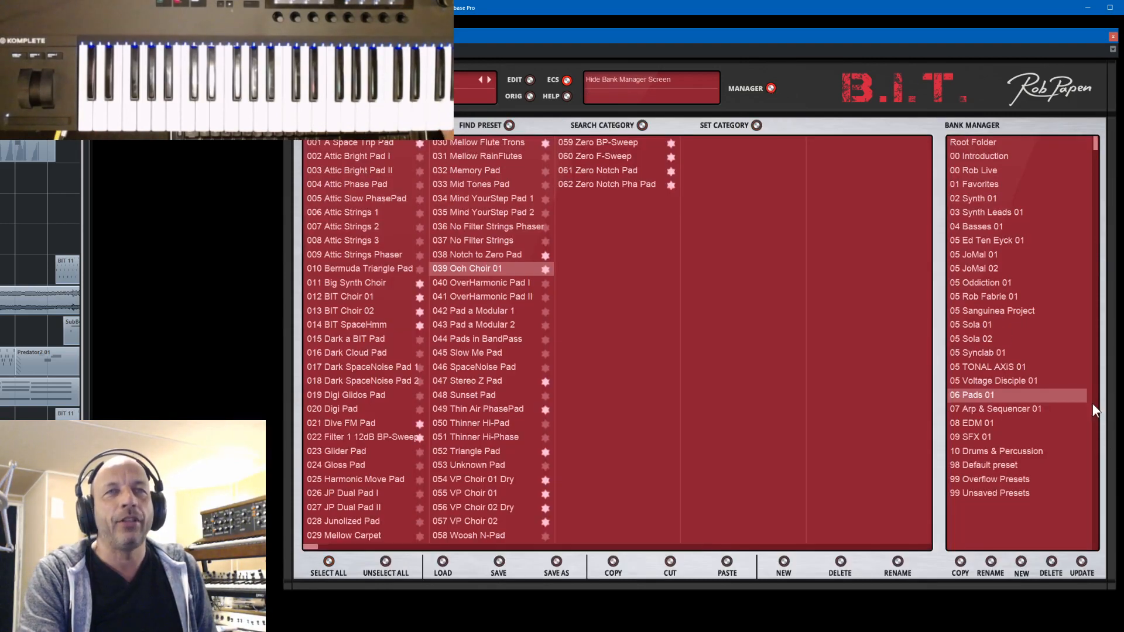
left_click(982, 464)
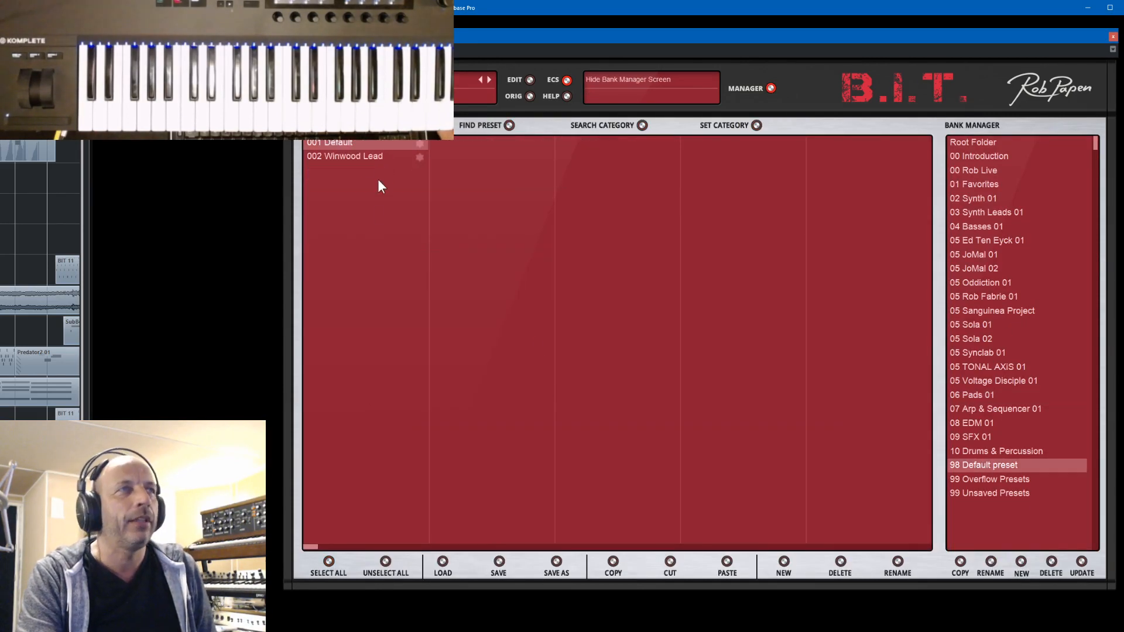
left_click(350, 153)
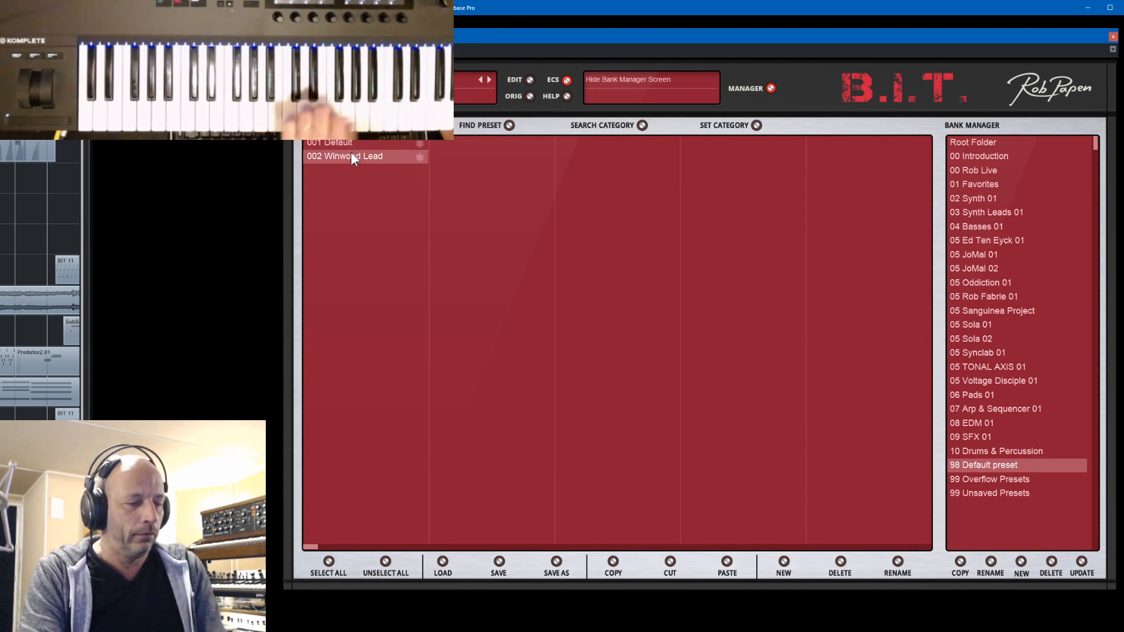
left_click(348, 142)
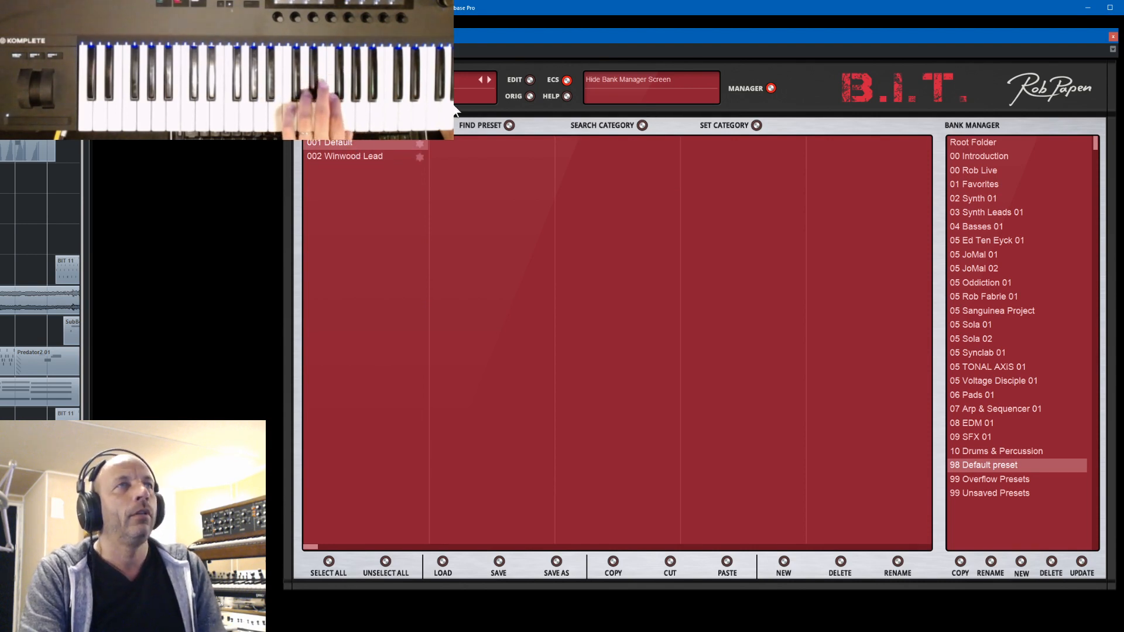
- Clear the current preset, load and save the default preset in its place, and return to the synth screen
left_click(373, 74)
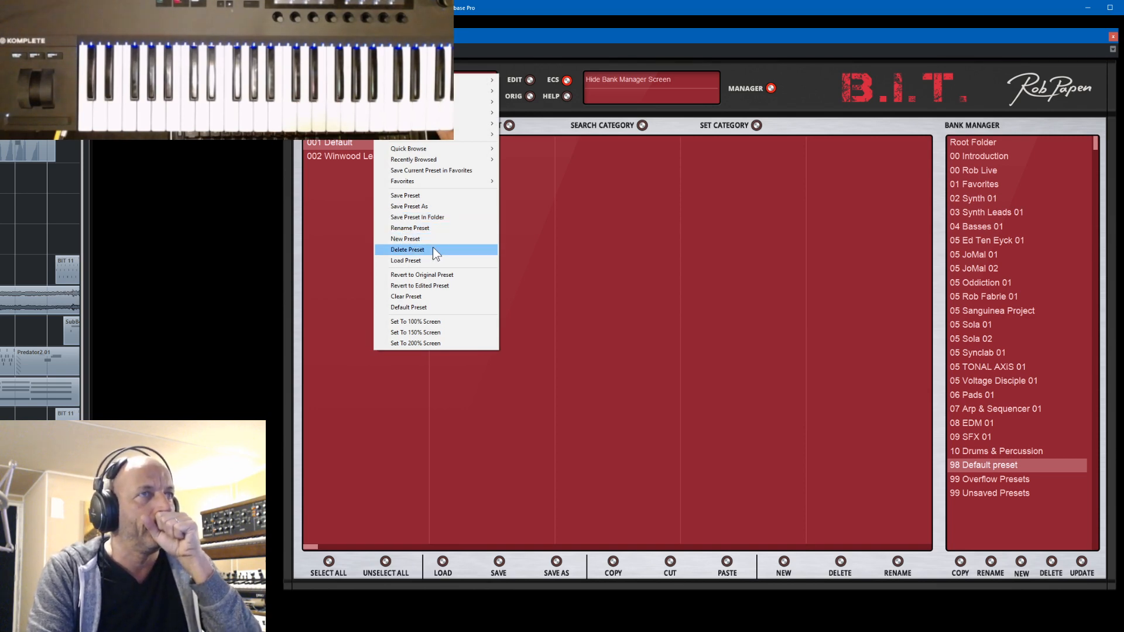
left_click(418, 295)
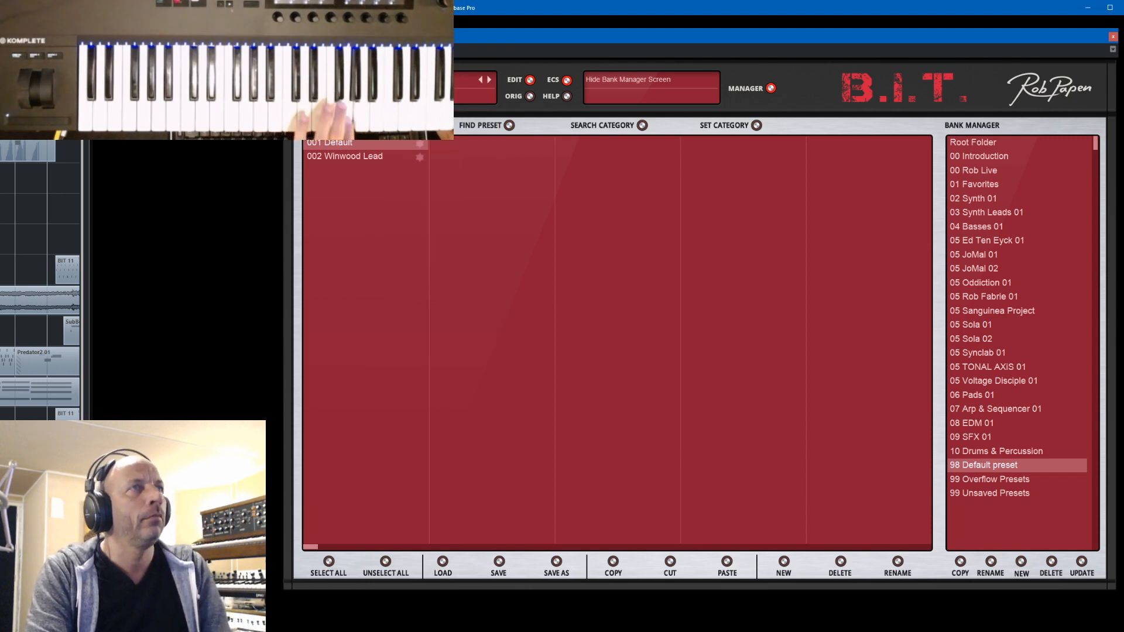
left_click(373, 74)
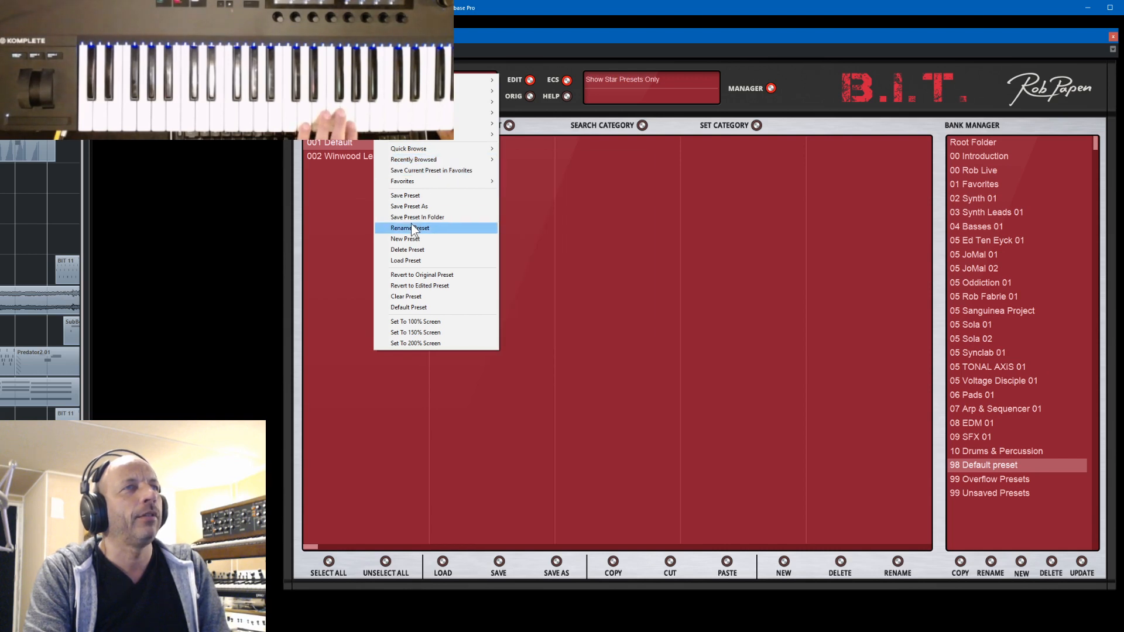
left_click(413, 307)
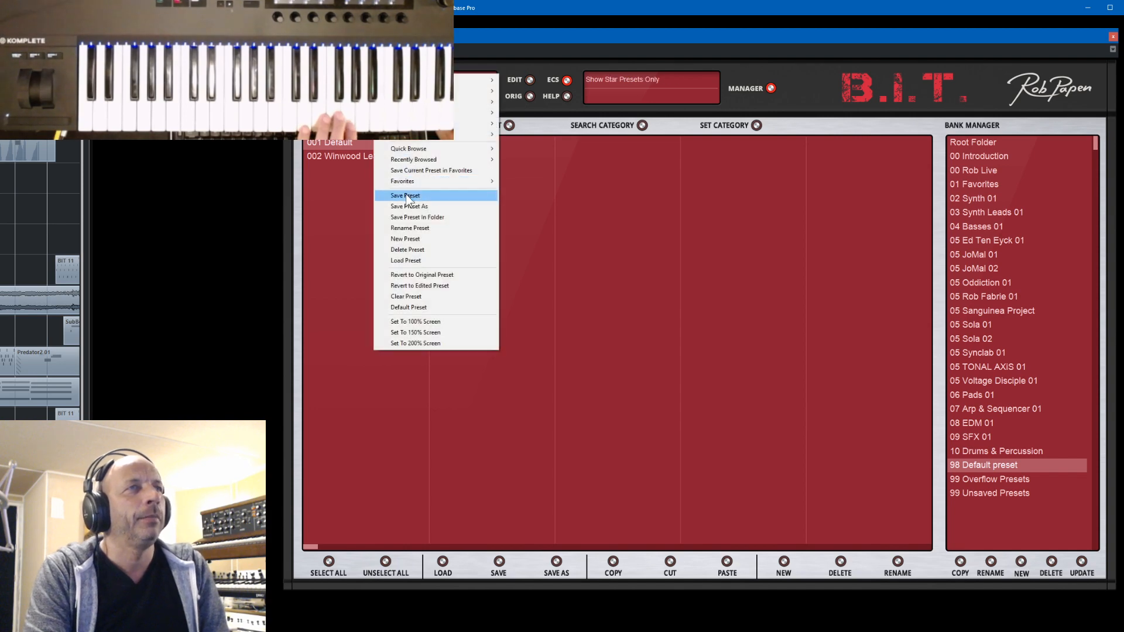
left_click(406, 195)
left_click(772, 88)
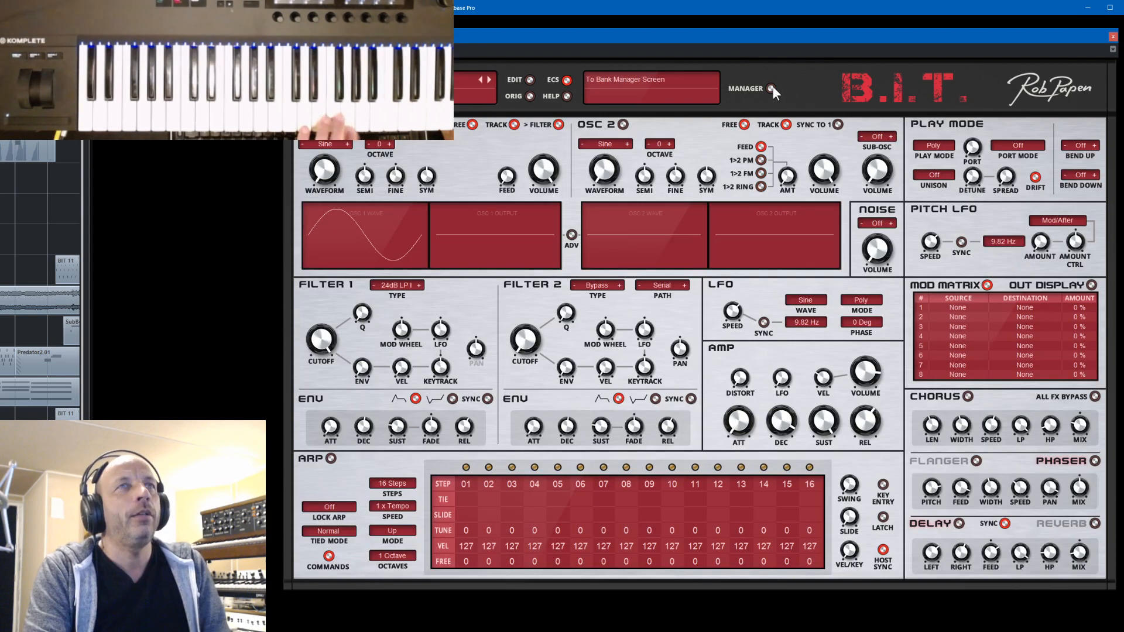
- Set oscillator 1's waveform to Saw and the Pitch LFO's modulation source to Mod Wheel
left_click(347, 144)
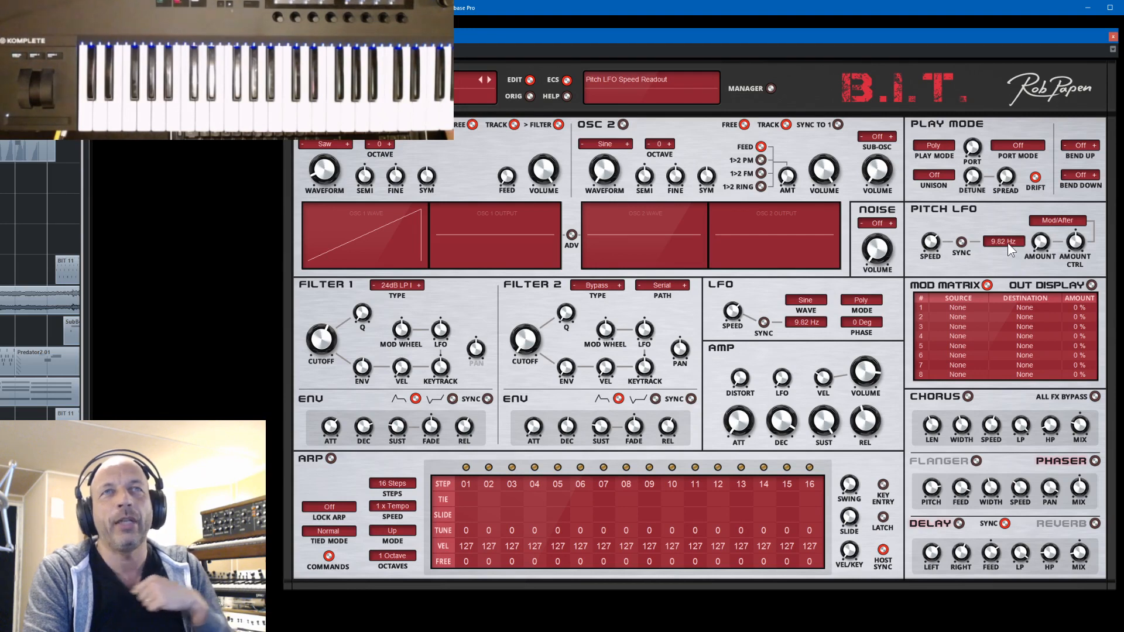
left_click(1068, 219)
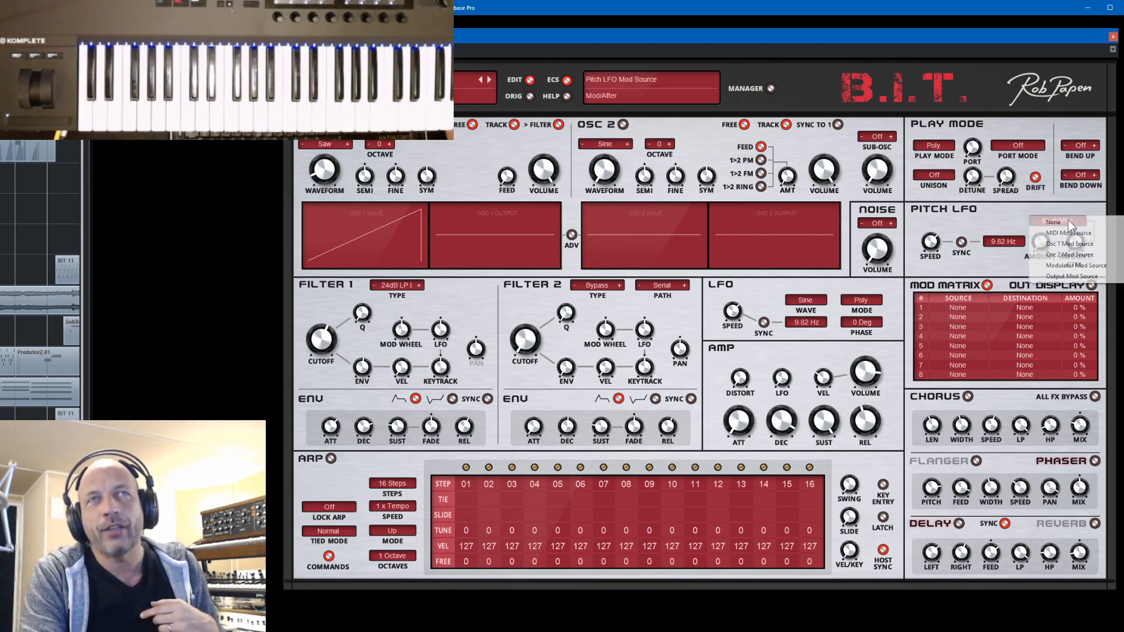
mouse_move(1096, 233)
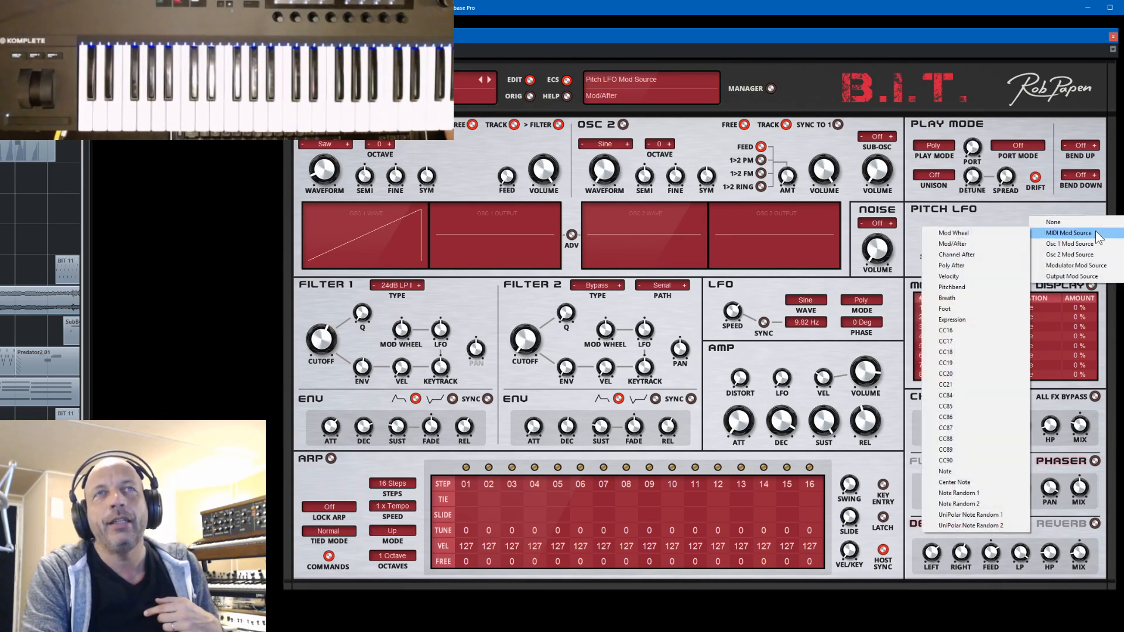
left_click(978, 234)
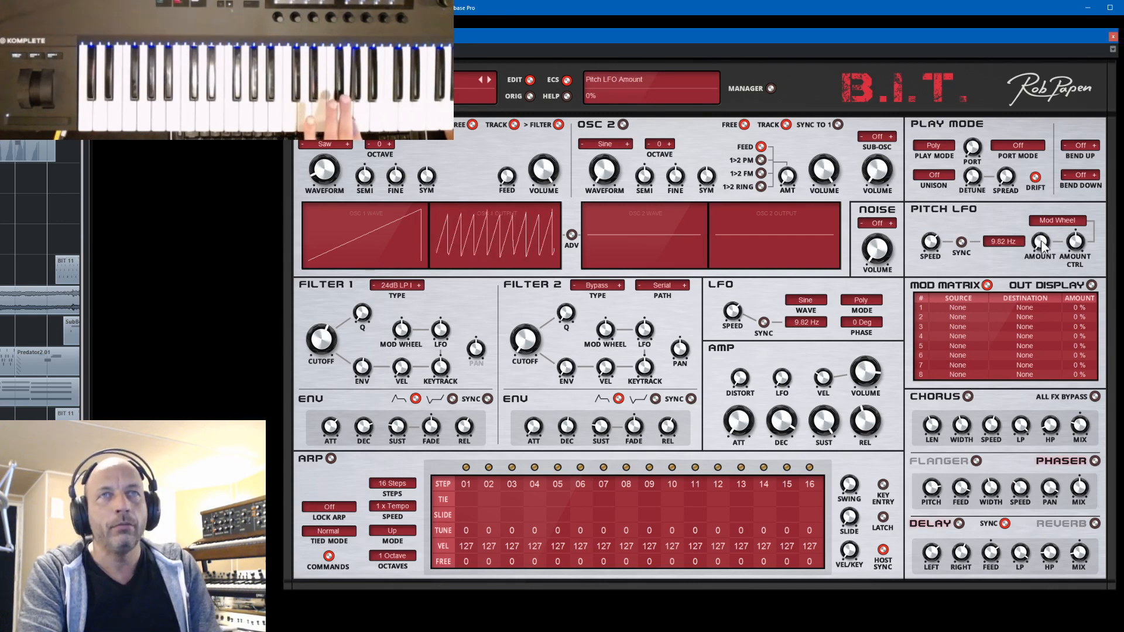
- Try the Pitch LFO amount, set its modulation amount to 54% and choose Channel After as its modulation source
left_click_drag(1041, 240, 1056, 280)
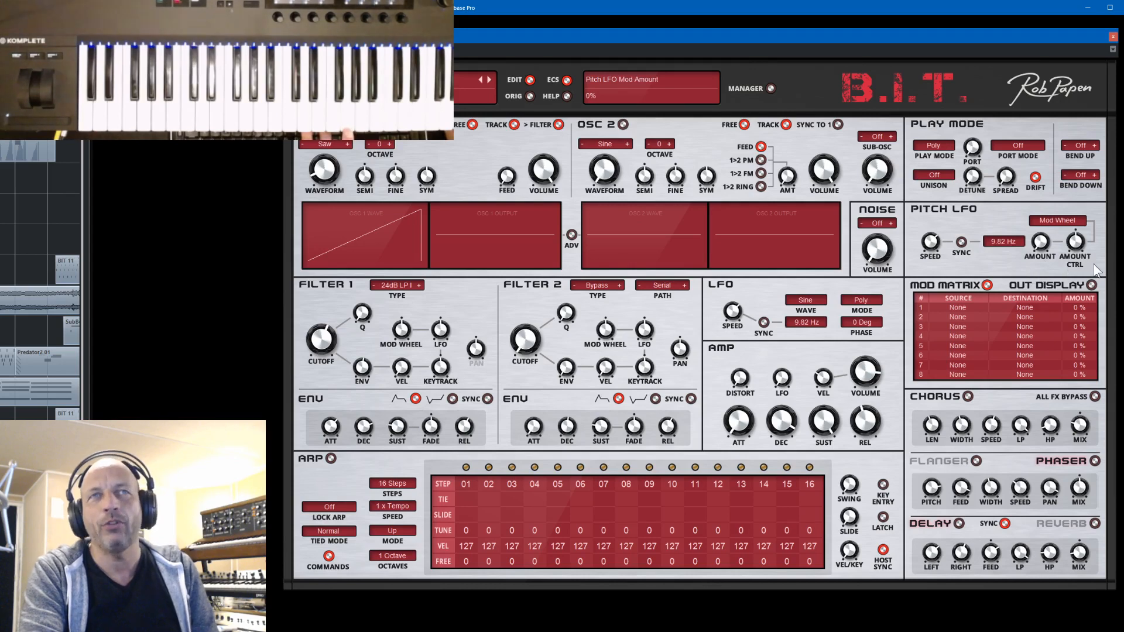
scroll(1081, 242, "up", 5)
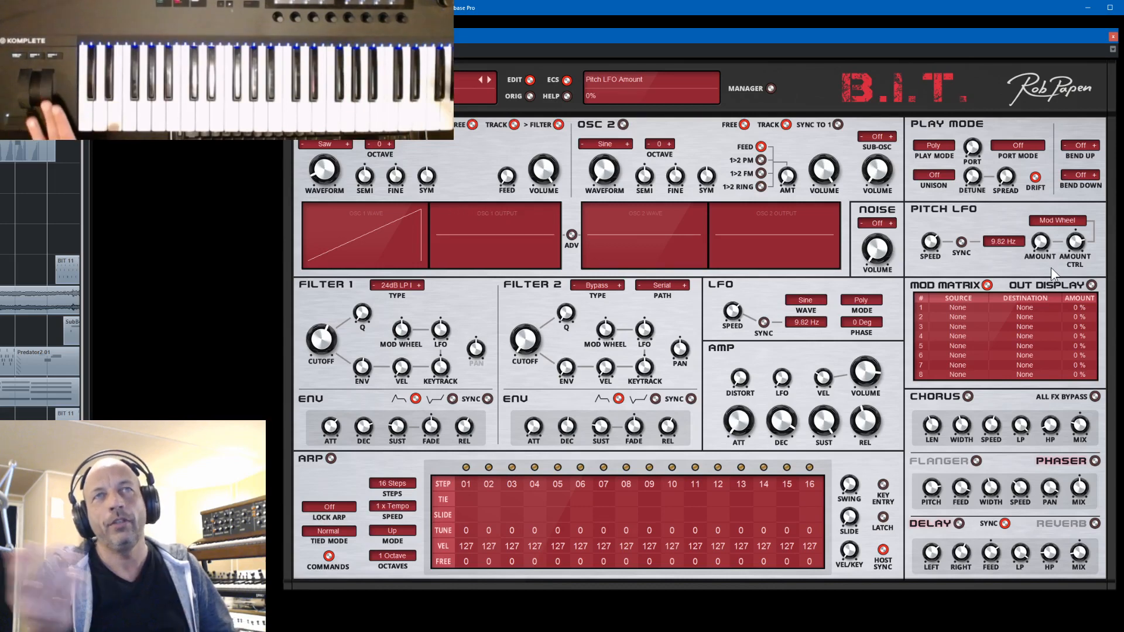
left_click(1063, 224)
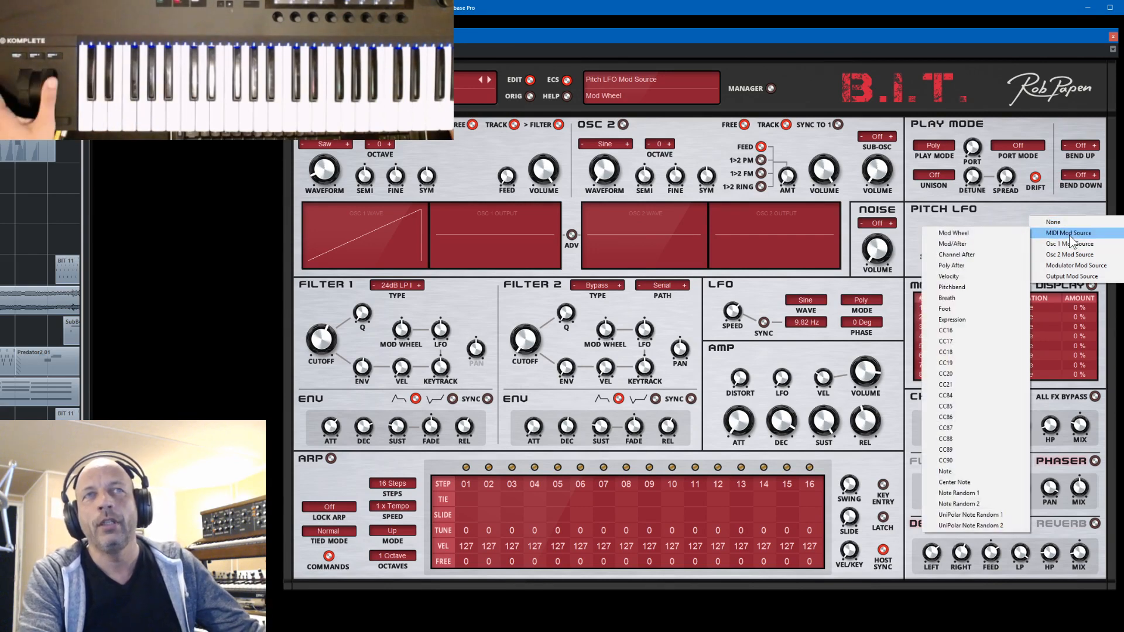
left_click(978, 254)
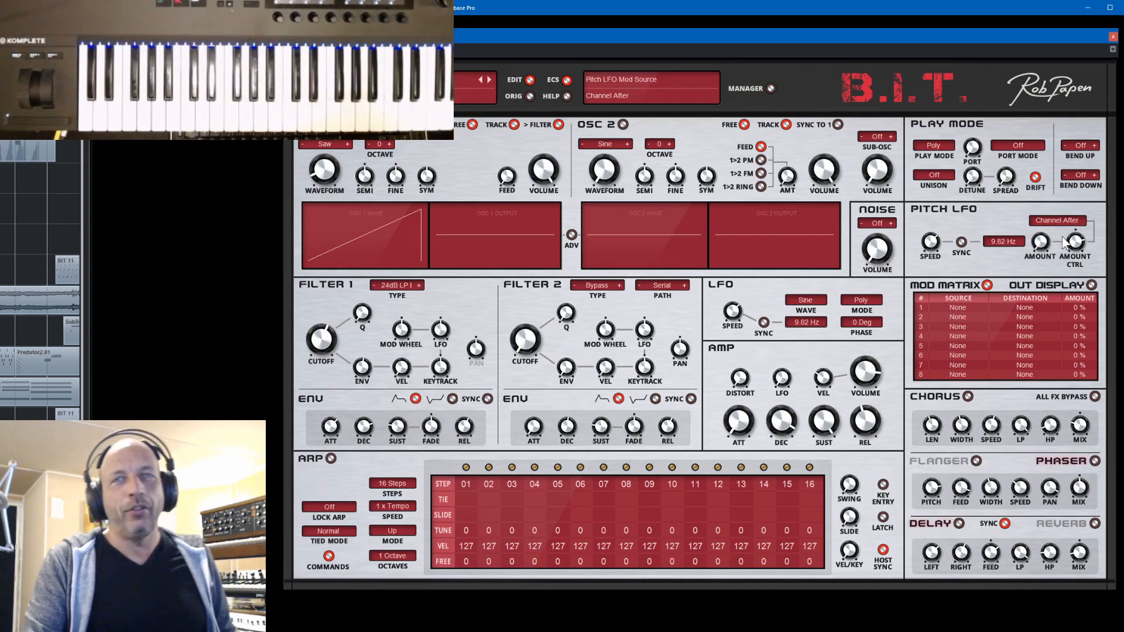
- Switch on the delay and reverb effects for the current preset
left_click(959, 524)
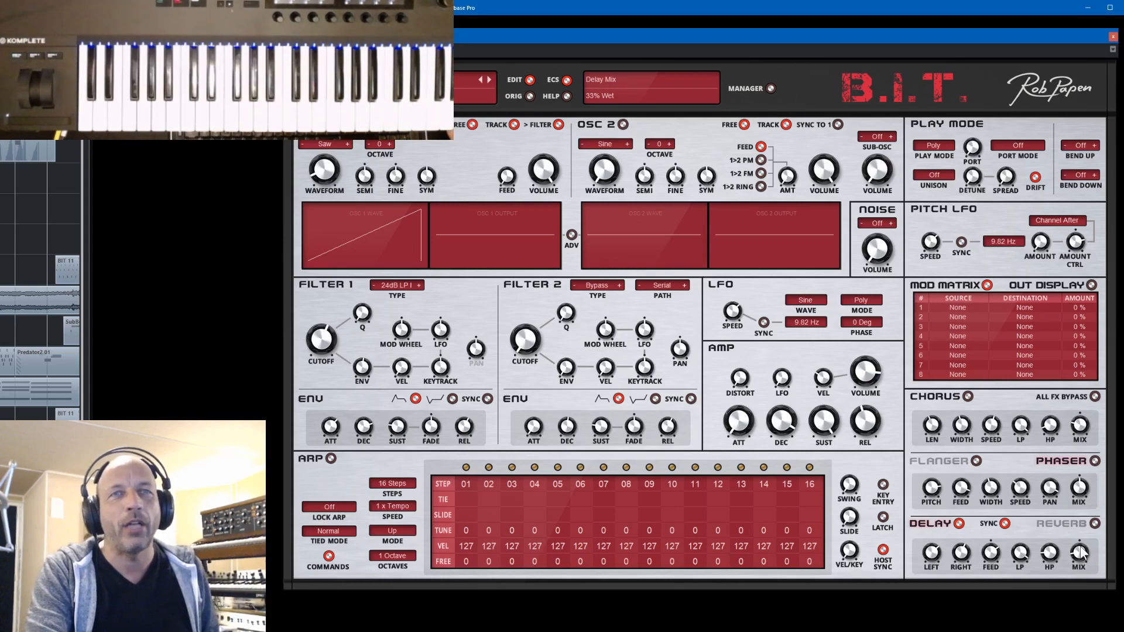
left_click(1094, 525)
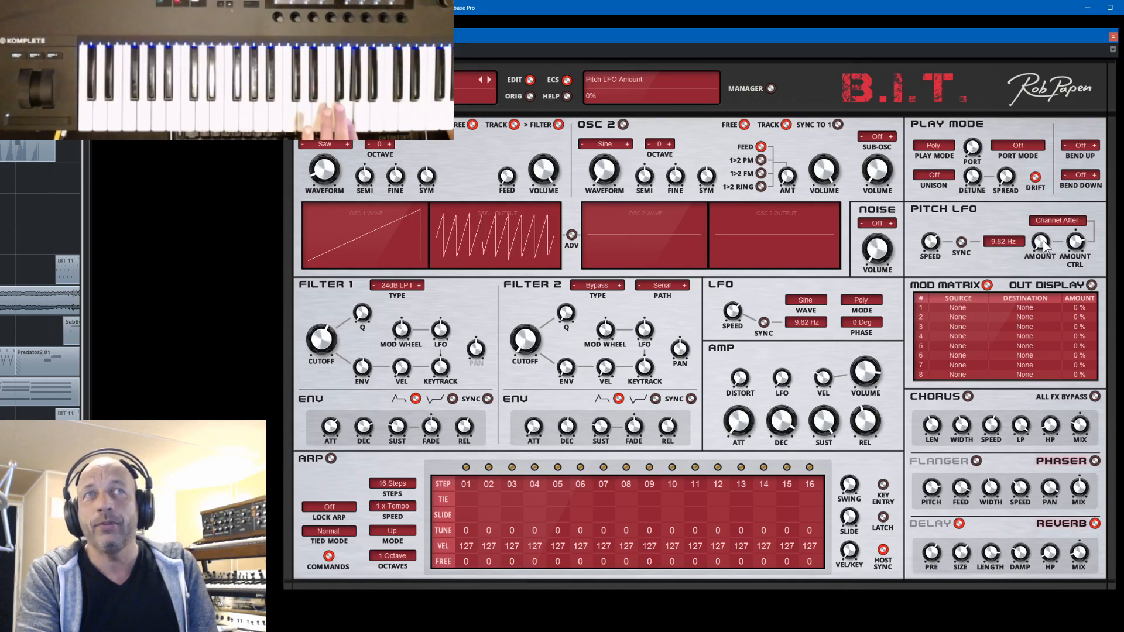
- Try the Pitch LFO amount and set its modulation source to Mod Wheel
left_click_drag(1043, 240, 1075, 251)
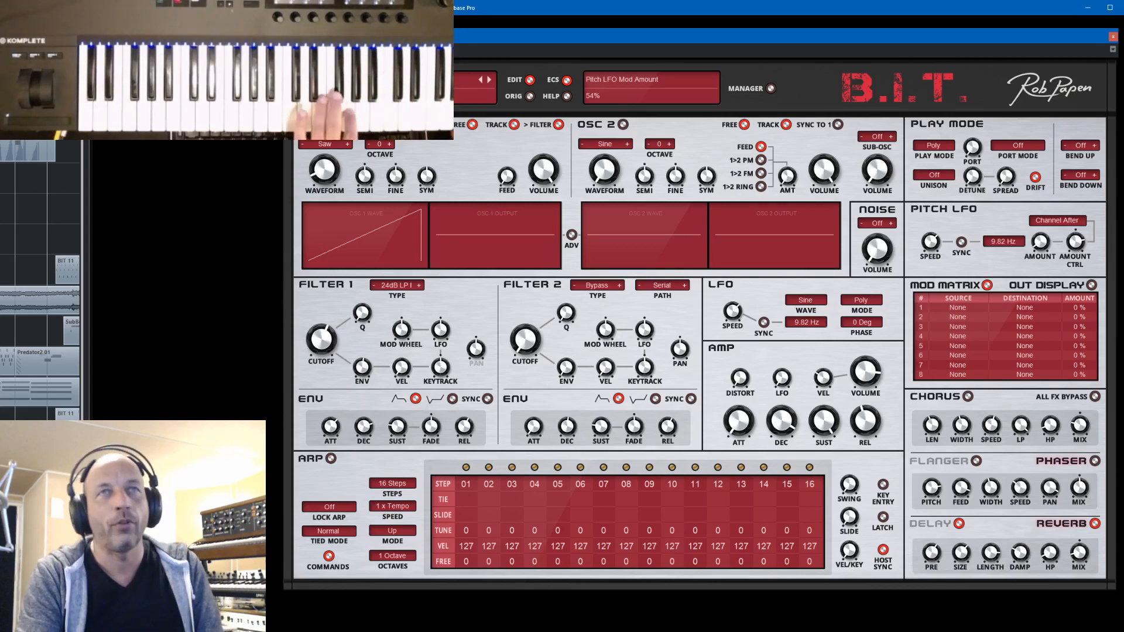
left_click(1052, 222)
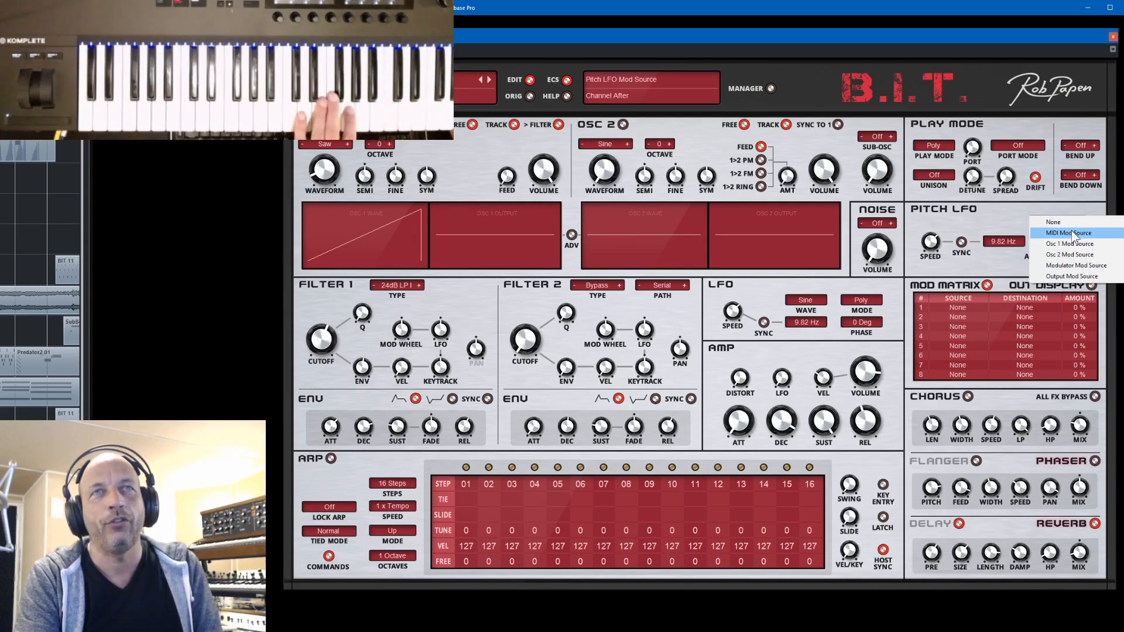
mouse_move(1068, 233)
left_click(998, 232)
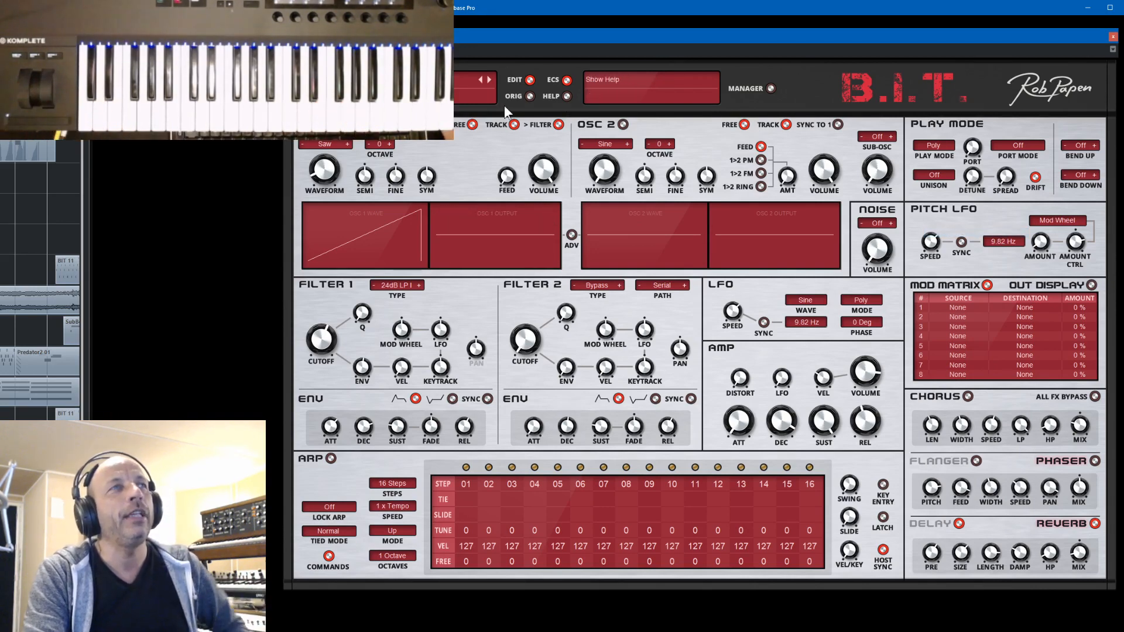
- Open the 03 Synth Leads 01 bank in the bank manager, load AfterTouch Saw Me and return to the synth screen
left_click(770, 89)
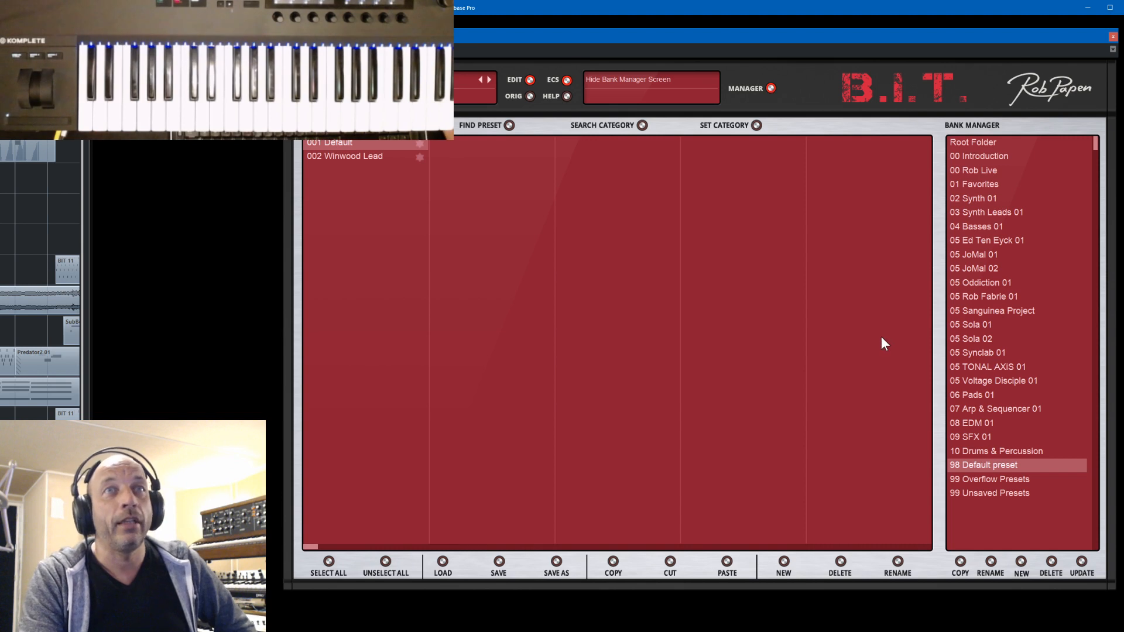
left_click(974, 218)
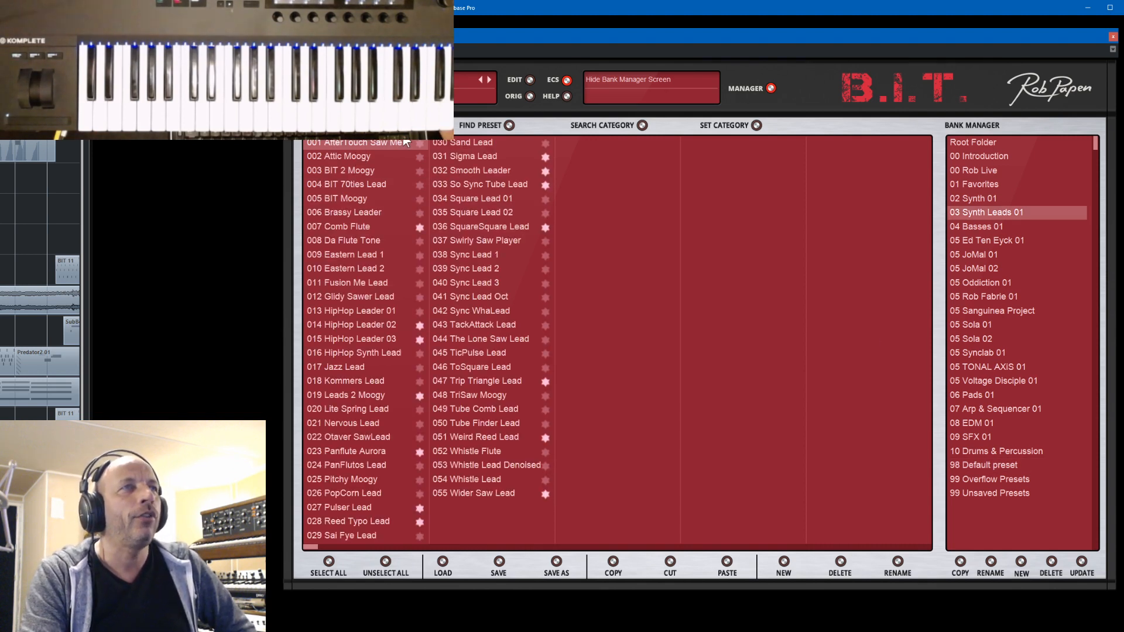
left_click(770, 88)
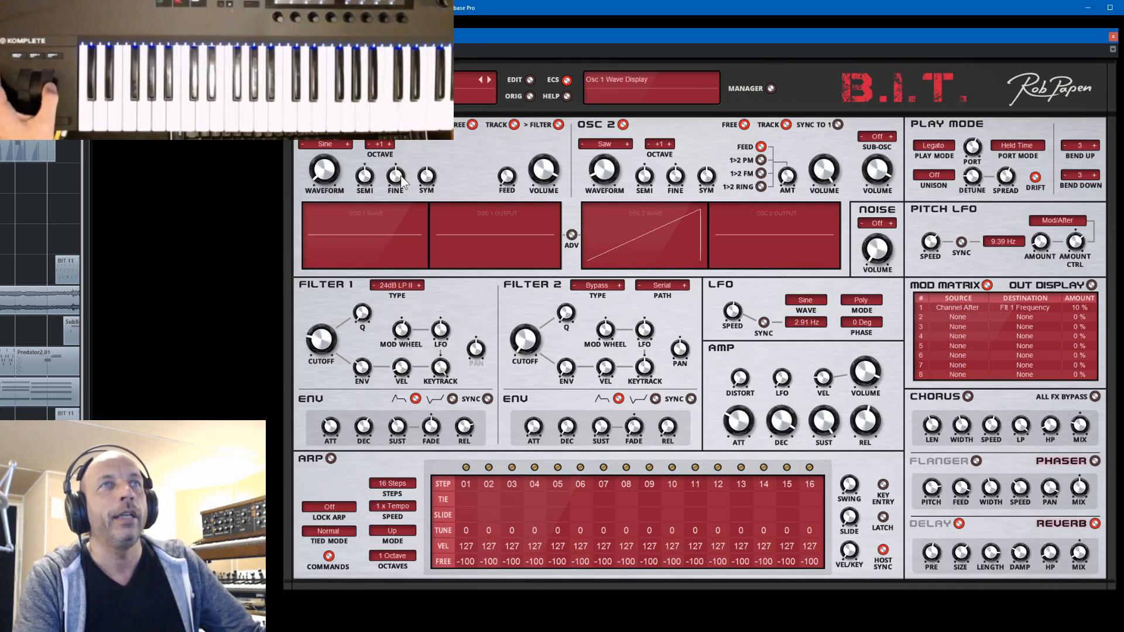
- Load preset 011 Fusion Me Lead from the Synth Leads bank and return to the synth screen
left_click(771, 88)
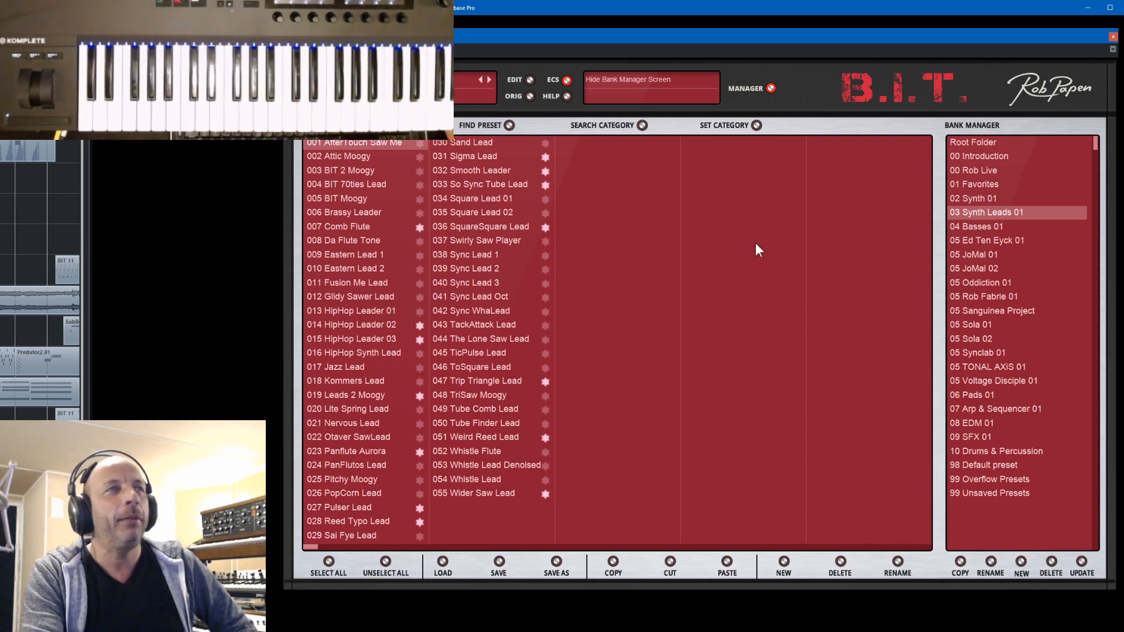
left_click(349, 281)
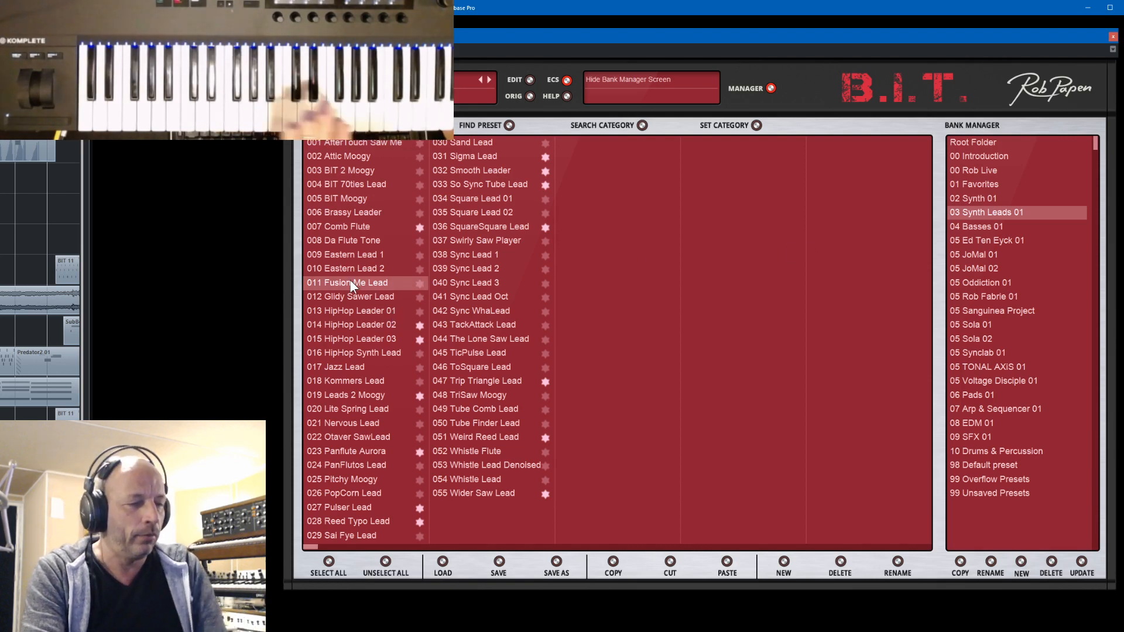
left_click(772, 88)
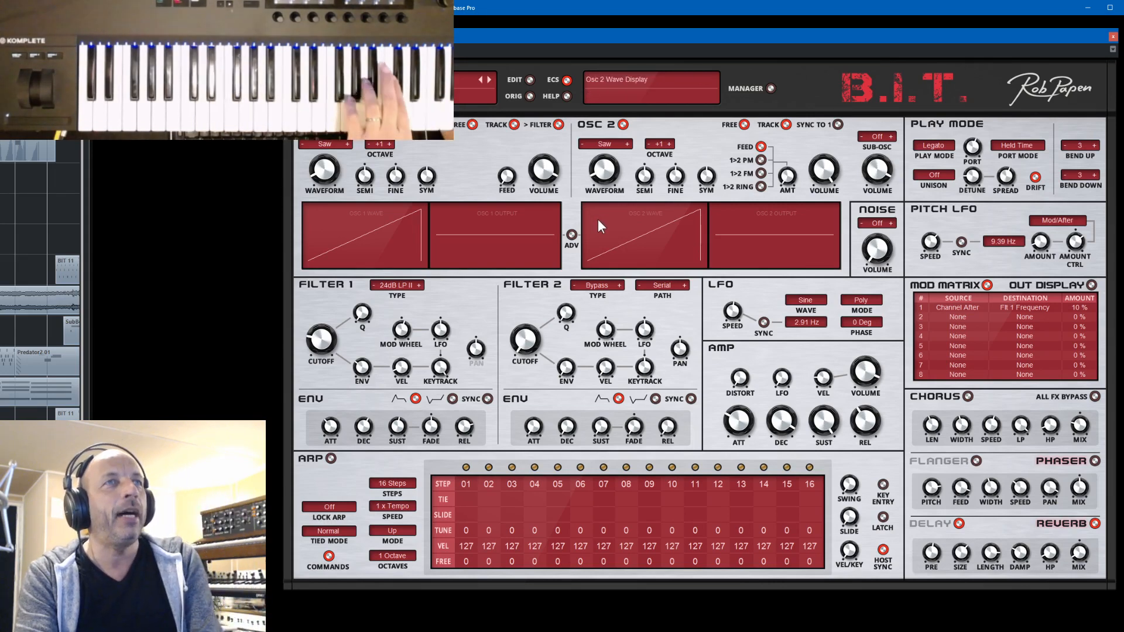
- Show the advanced oscillator settings and look through oscillator 2's LFO/envelope destinations, ending on Volume
left_click(571, 235)
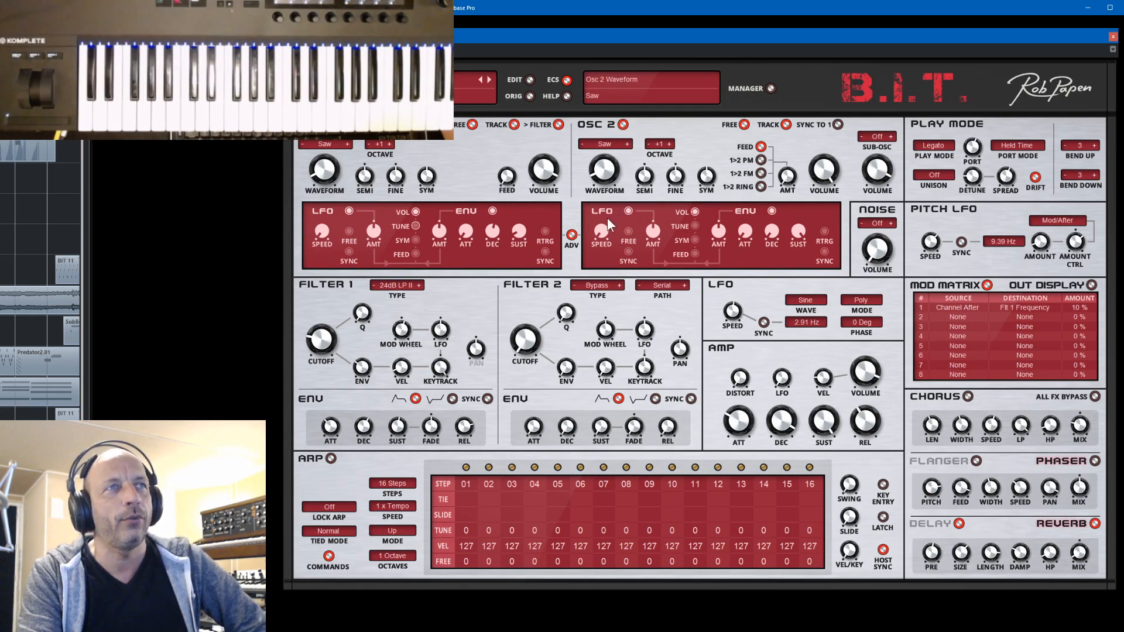
left_click(695, 227)
left_click(696, 253)
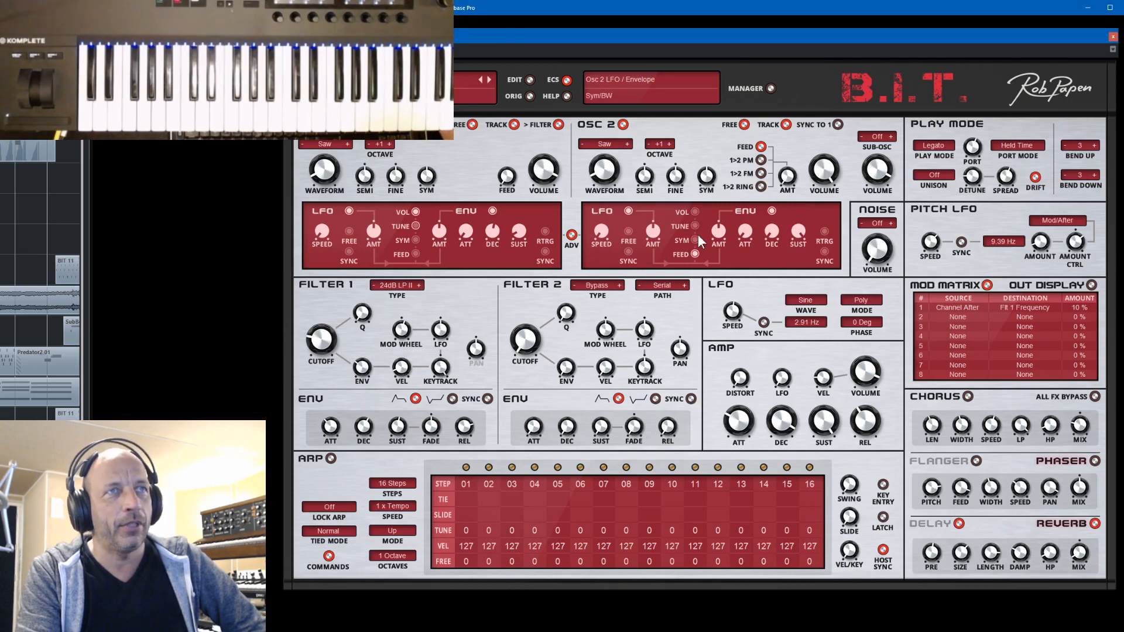
left_click(694, 212)
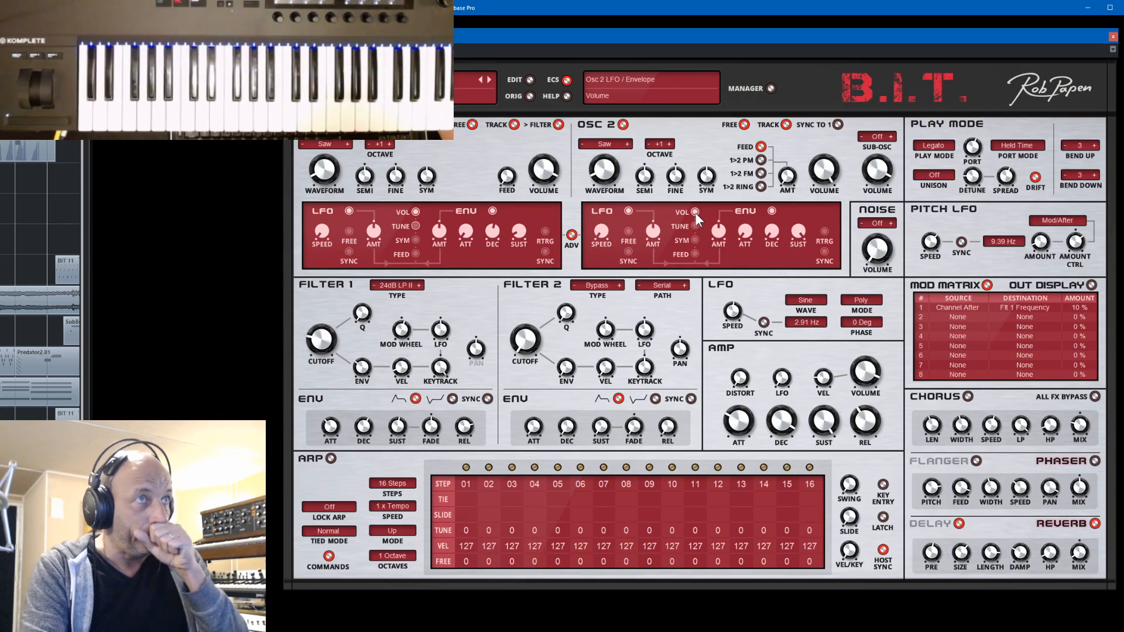
- Try oscillator 1's envelope-to-tune amount at -2.88 semi, toggling oscillator 2, and restore the original preset
left_click(414, 227)
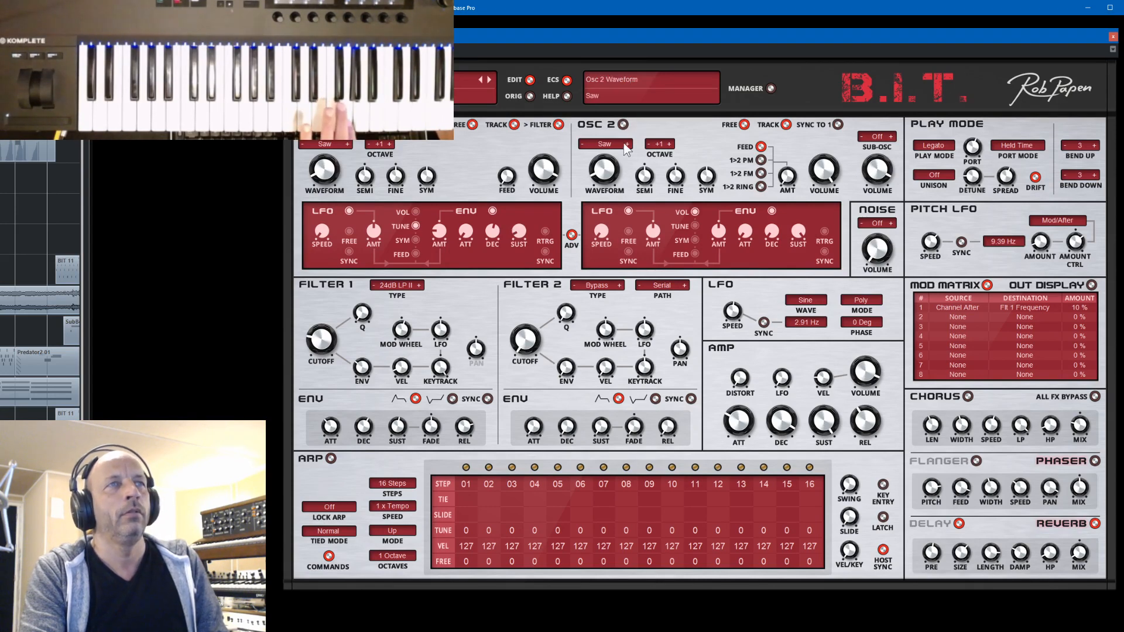
left_click(626, 124)
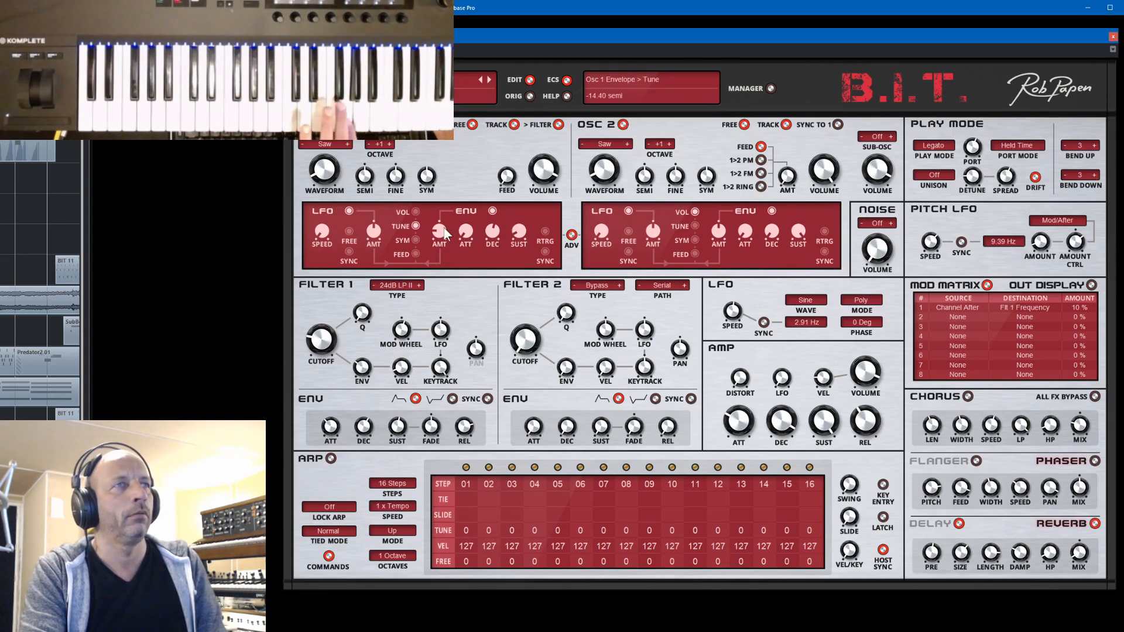
left_click_drag(444, 225, 445, 216)
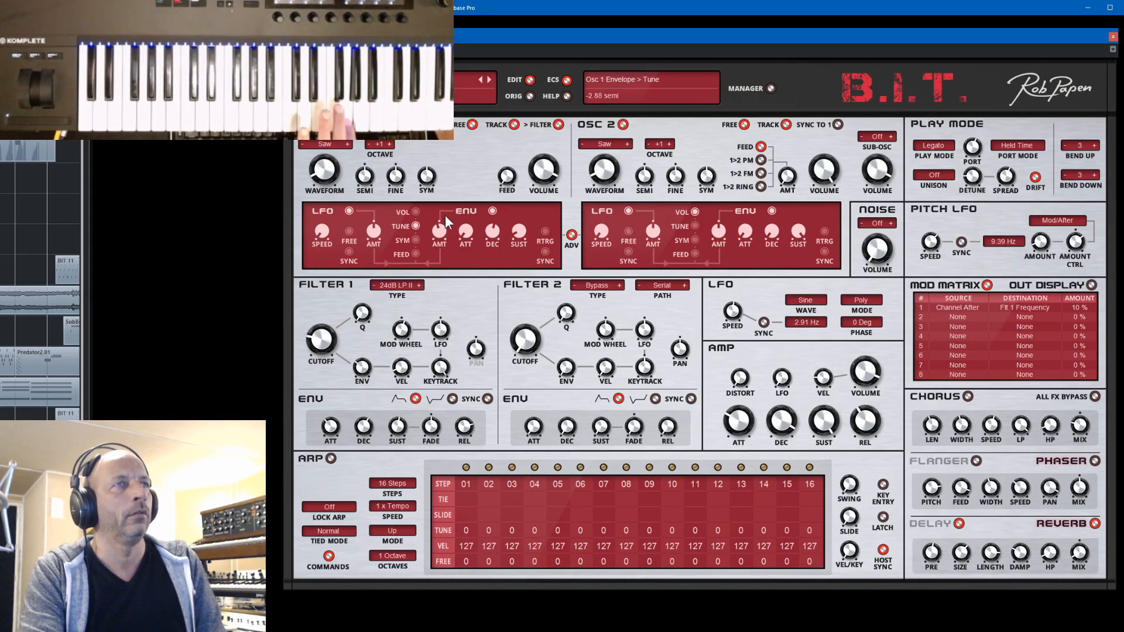
left_click(530, 97)
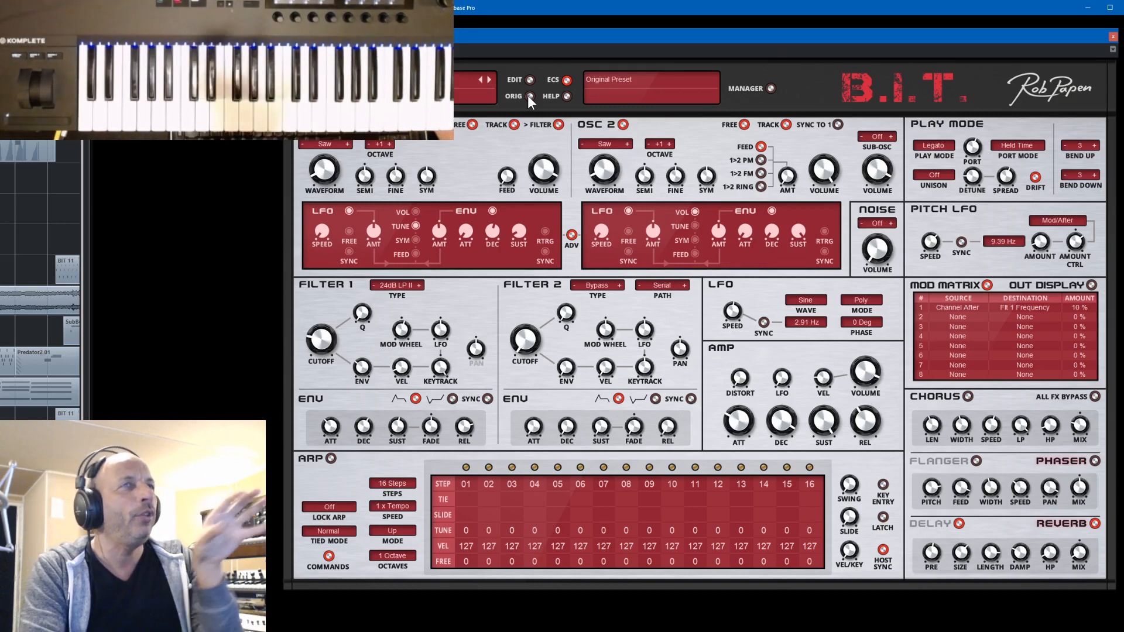
- Load preset 019 Leads 2 Moogy from the bank manager and set oscillator 2's fine tune to 0%
left_click(489, 78)
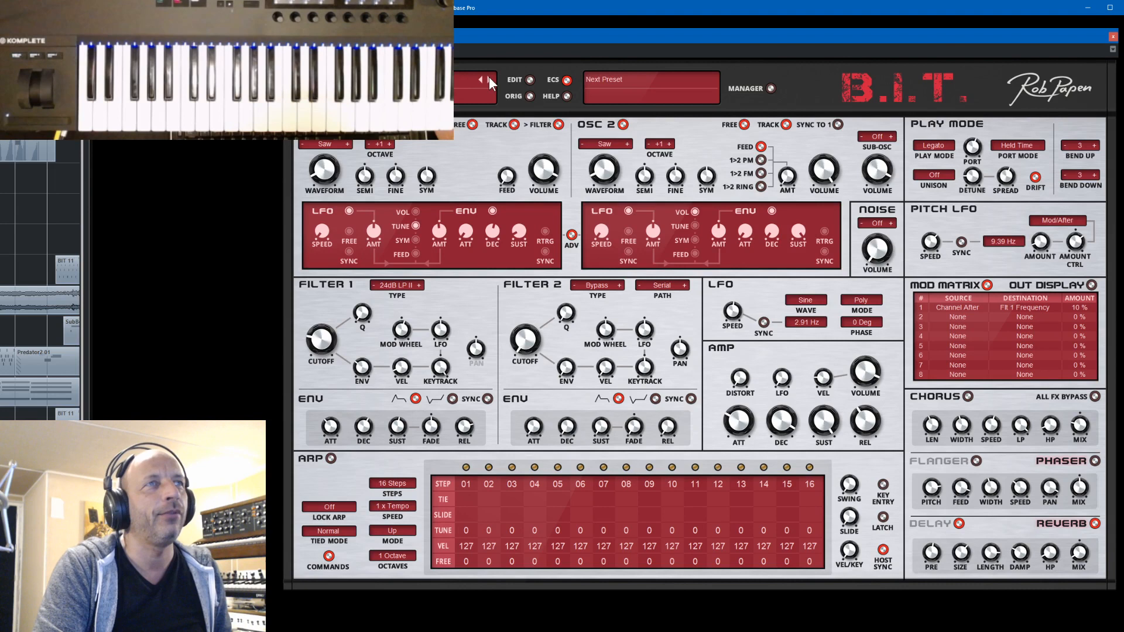
left_click(770, 88)
left_click(344, 395)
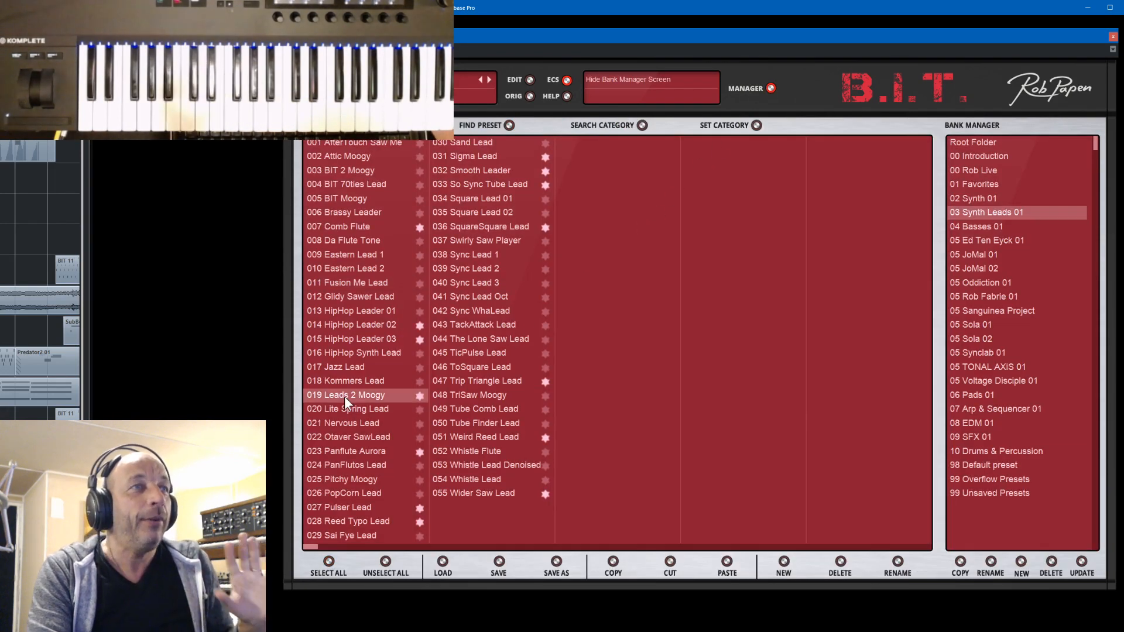
left_click(768, 88)
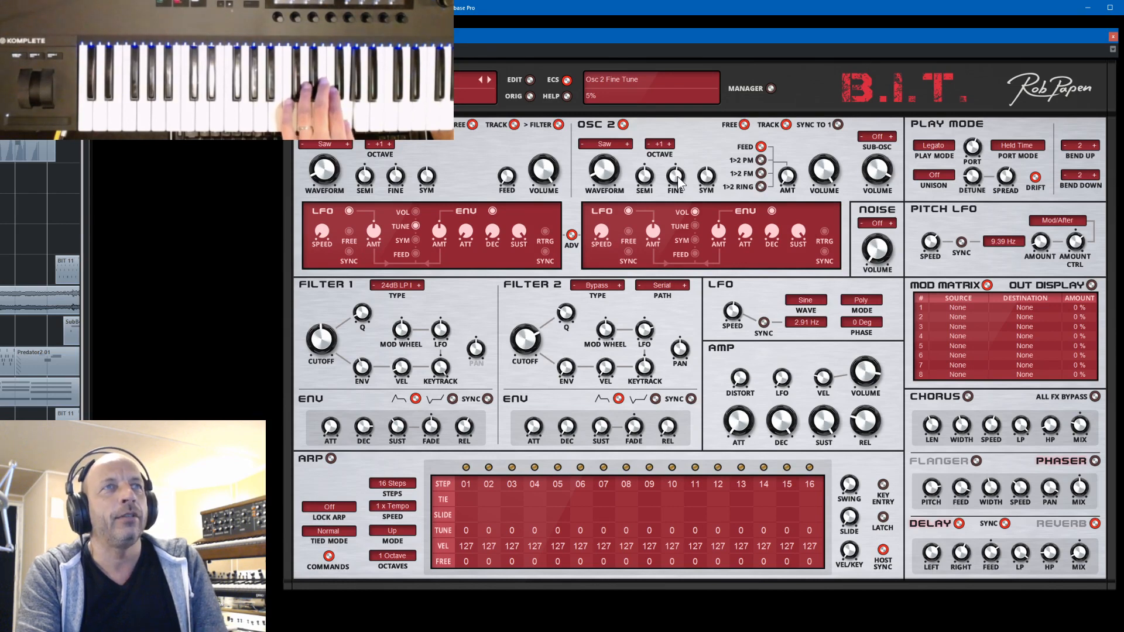
left_click_drag(677, 176, 681, 182)
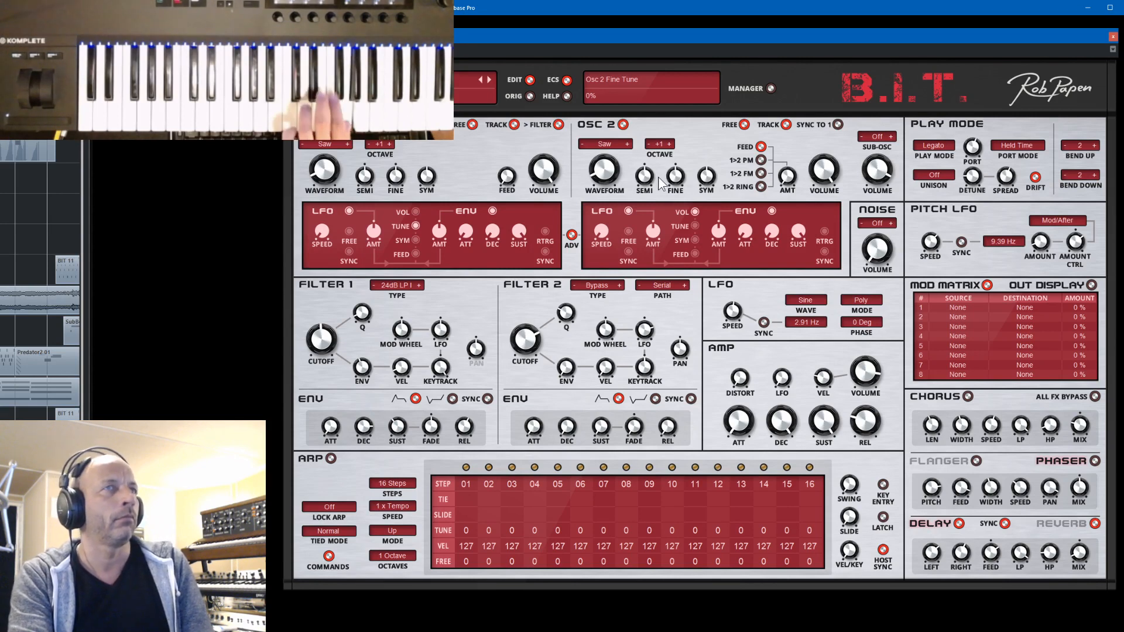
- Audition the 055 Wider Saw Lead and 051 Weird Reed Lead presets from the bank manager
left_click(422, 80)
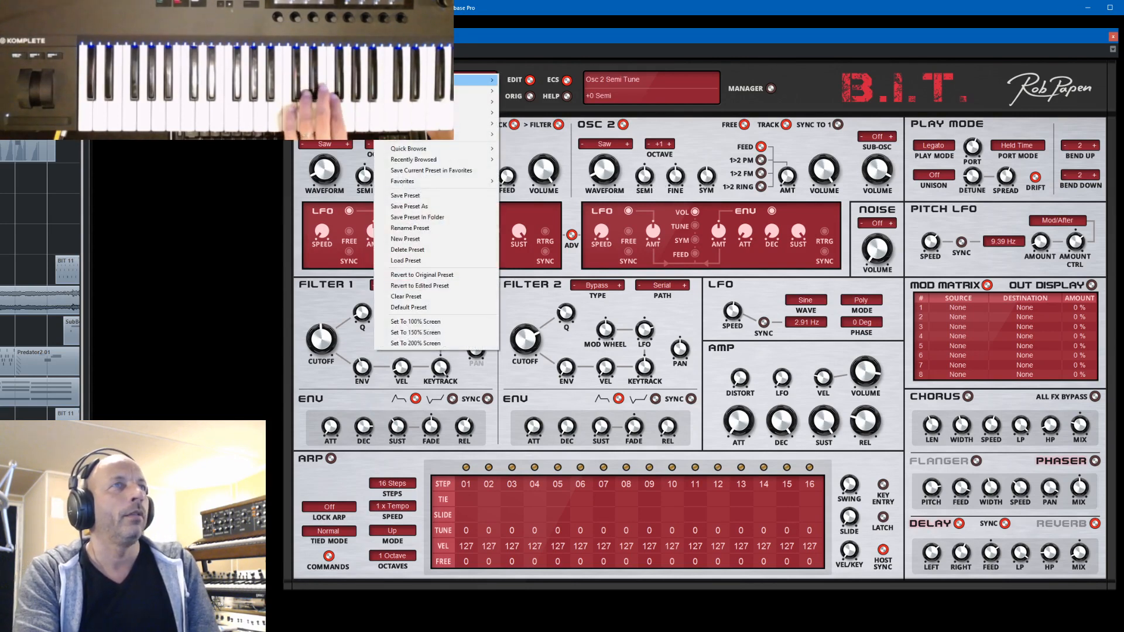
mouse_move(423, 81)
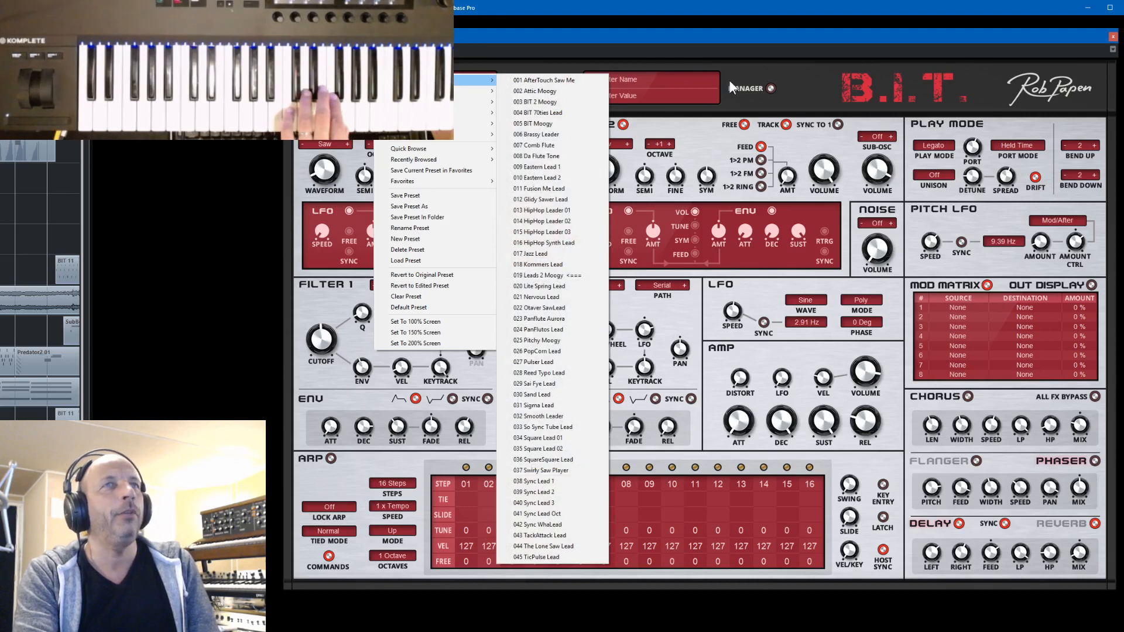
left_click(770, 89)
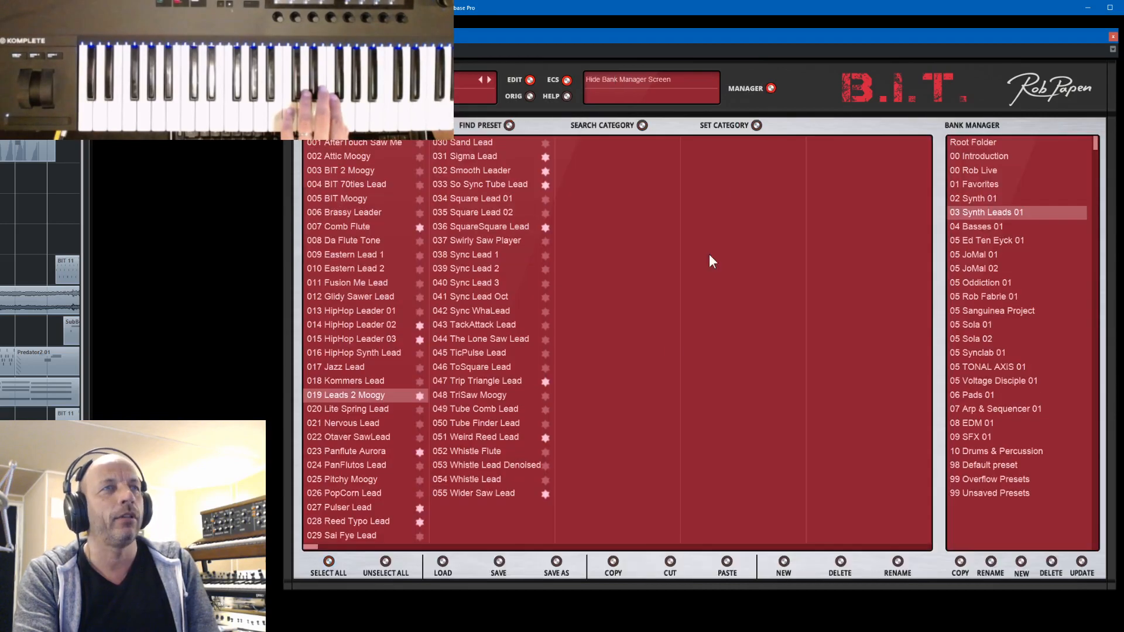
left_click(477, 493)
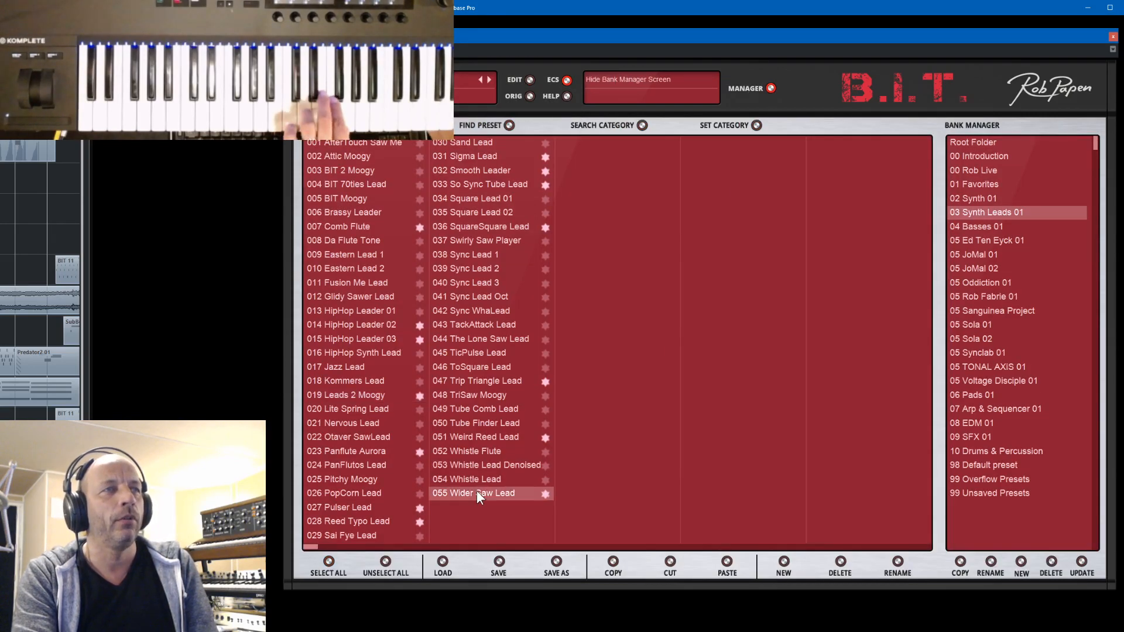
left_click(458, 437)
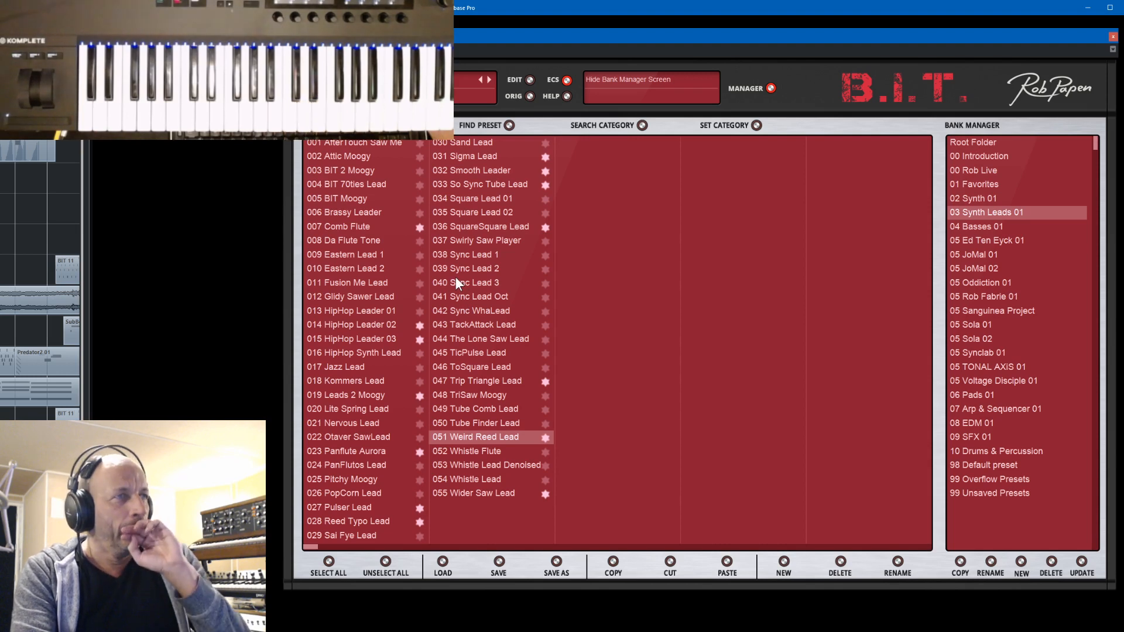
- Load preset 018 Kommers Lead, try its Pitch LFO amount at 0% and set it to 19%
left_click(333, 382)
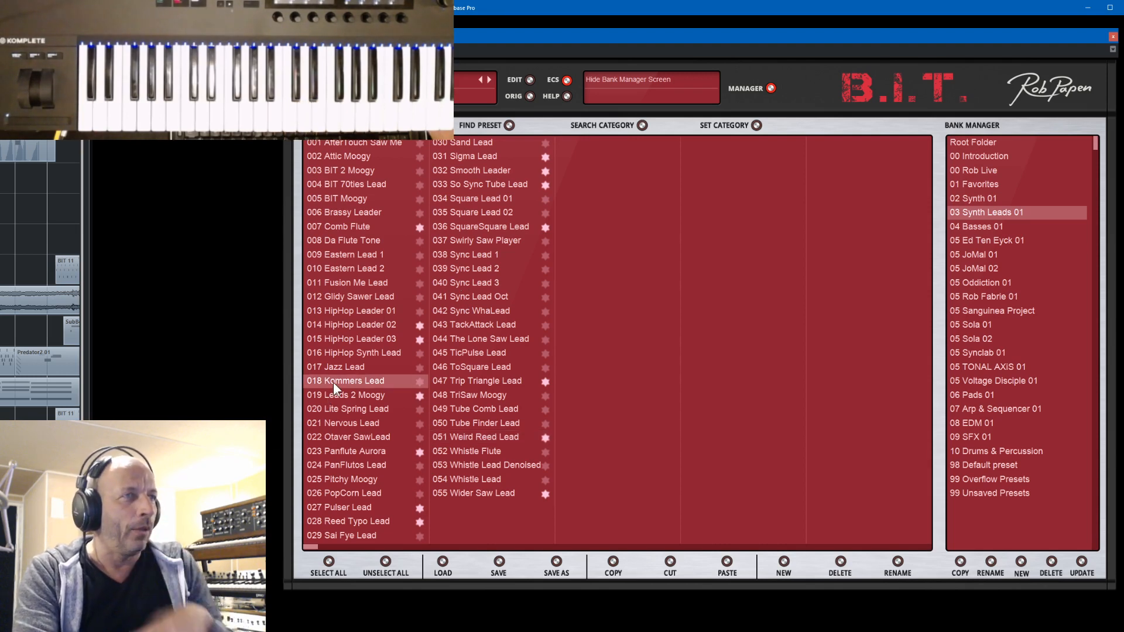
left_click(770, 88)
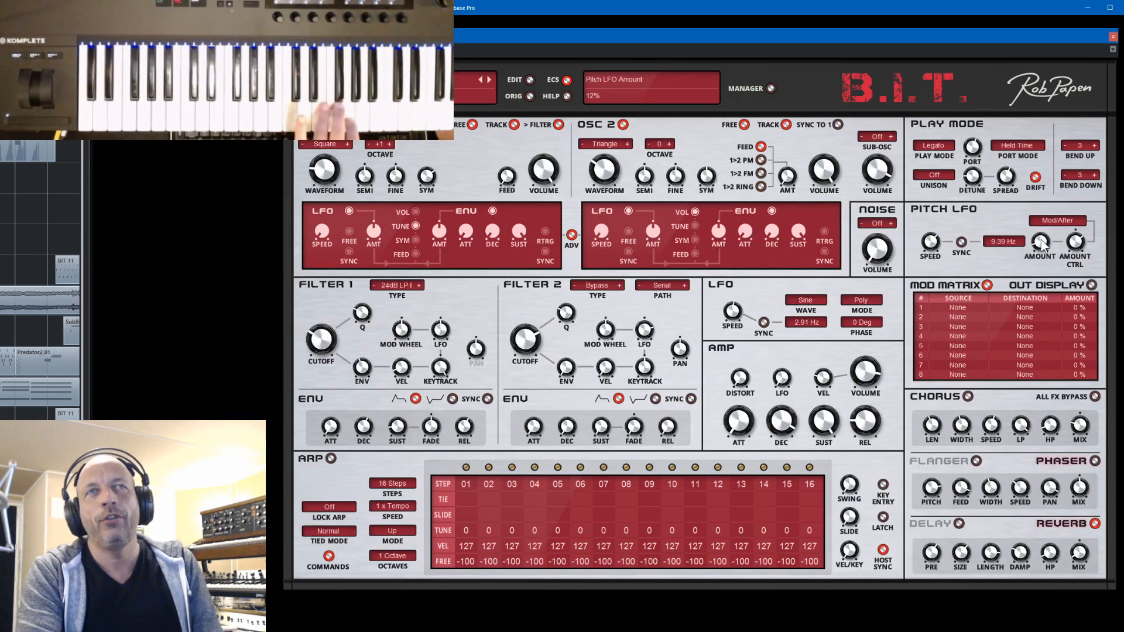
left_click_drag(1042, 247, 1046, 281)
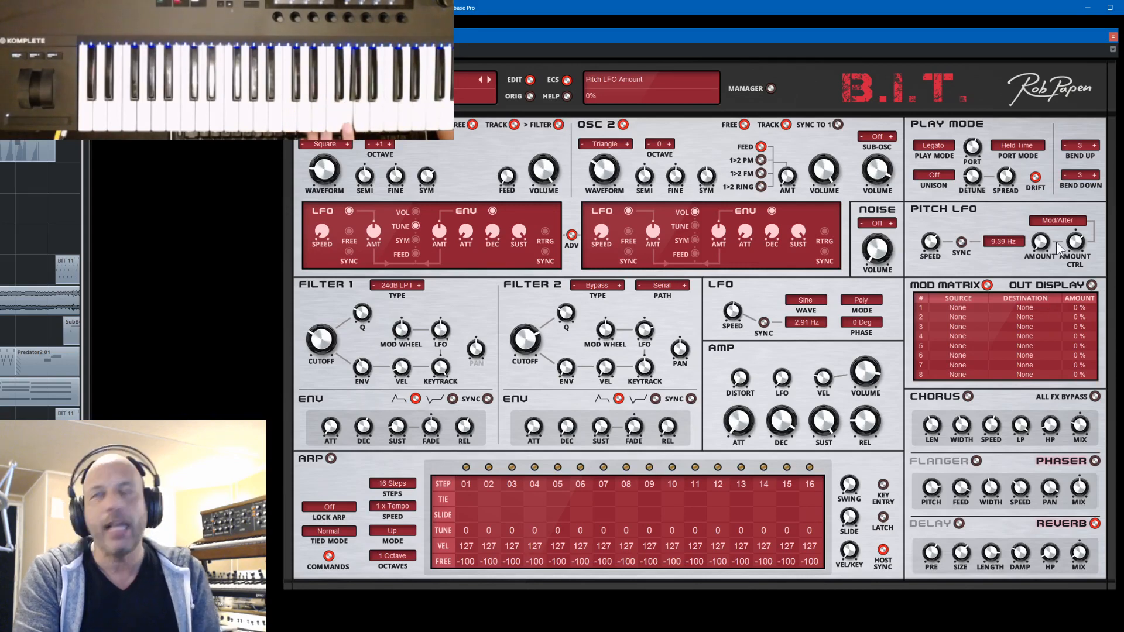
left_click_drag(1043, 238, 1042, 231)
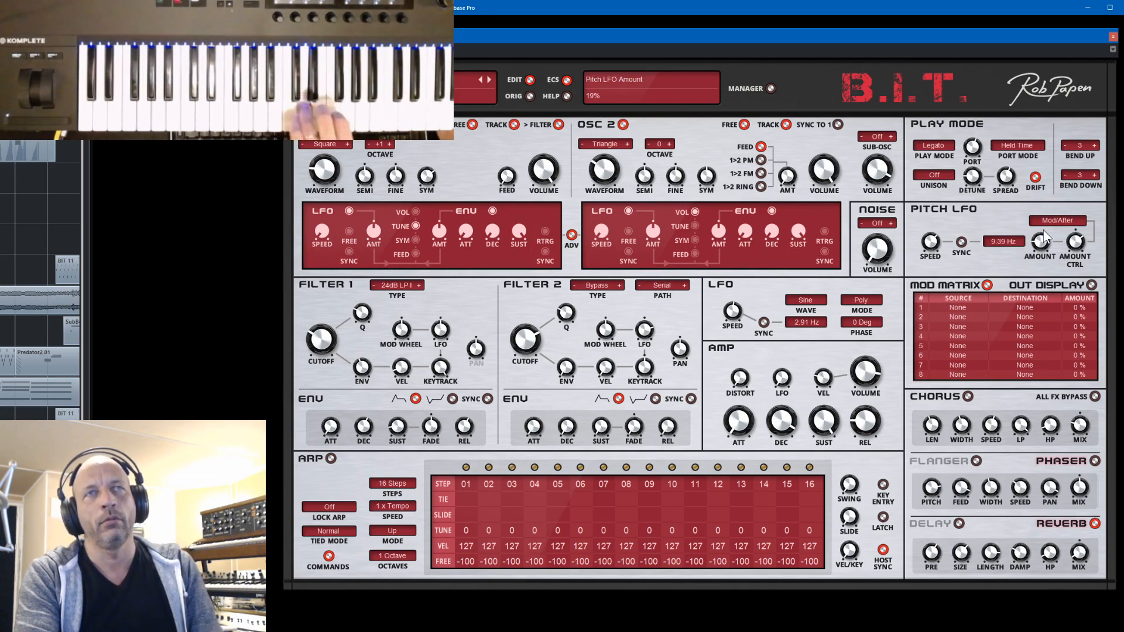
- Load another lead preset from the current bank's preset list and toggle oscillator 2
left_click(375, 76)
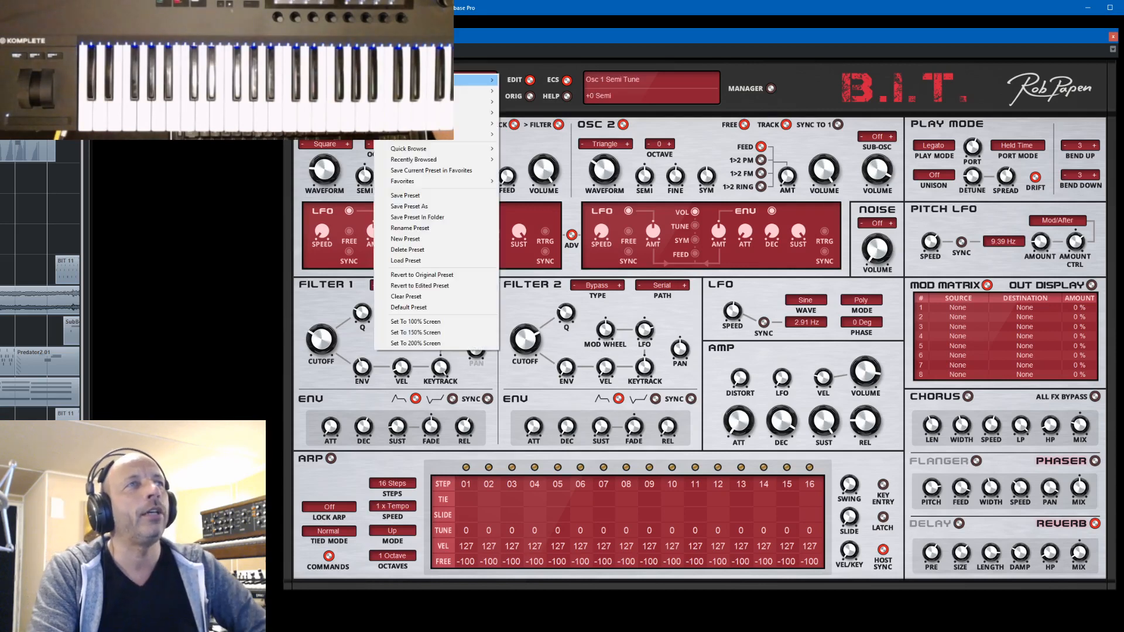
mouse_move(418, 80)
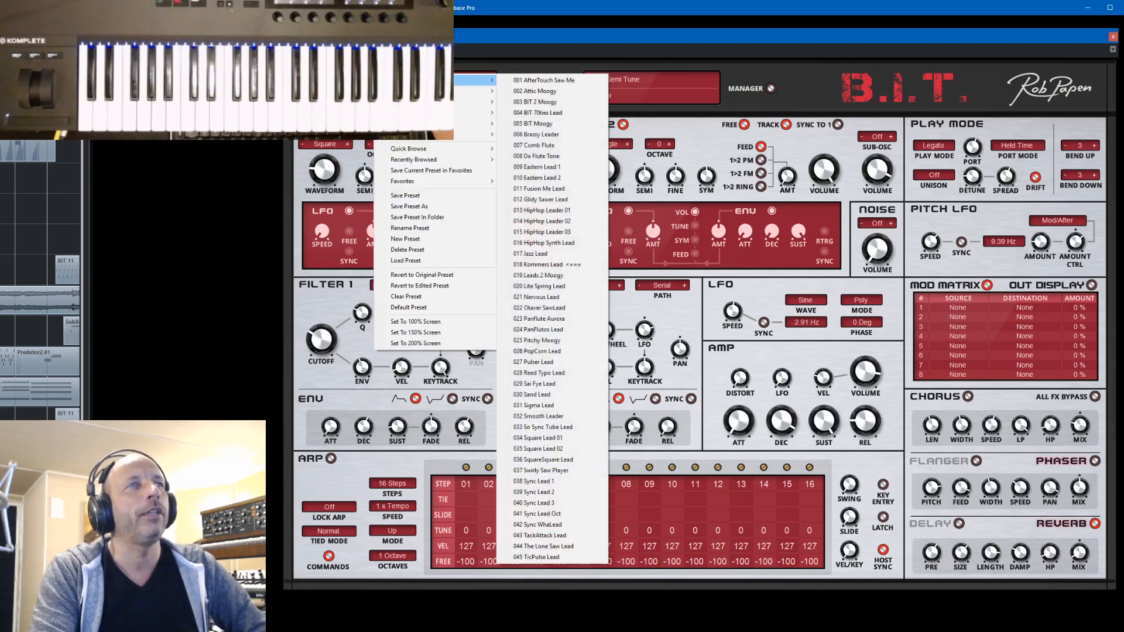
left_click(556, 78)
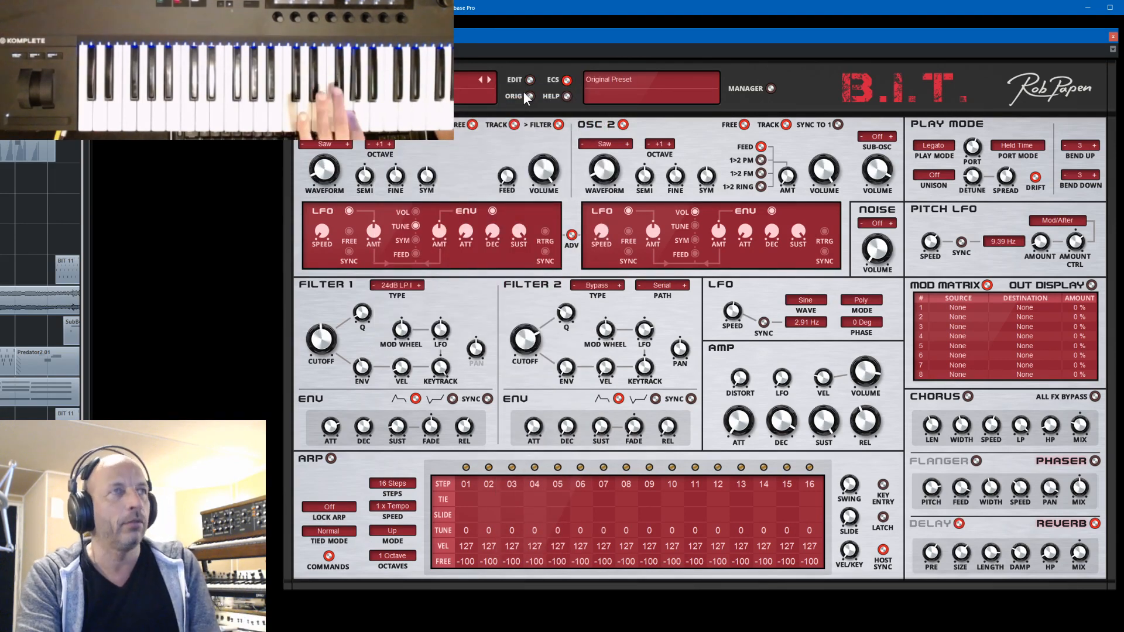
left_click(624, 124)
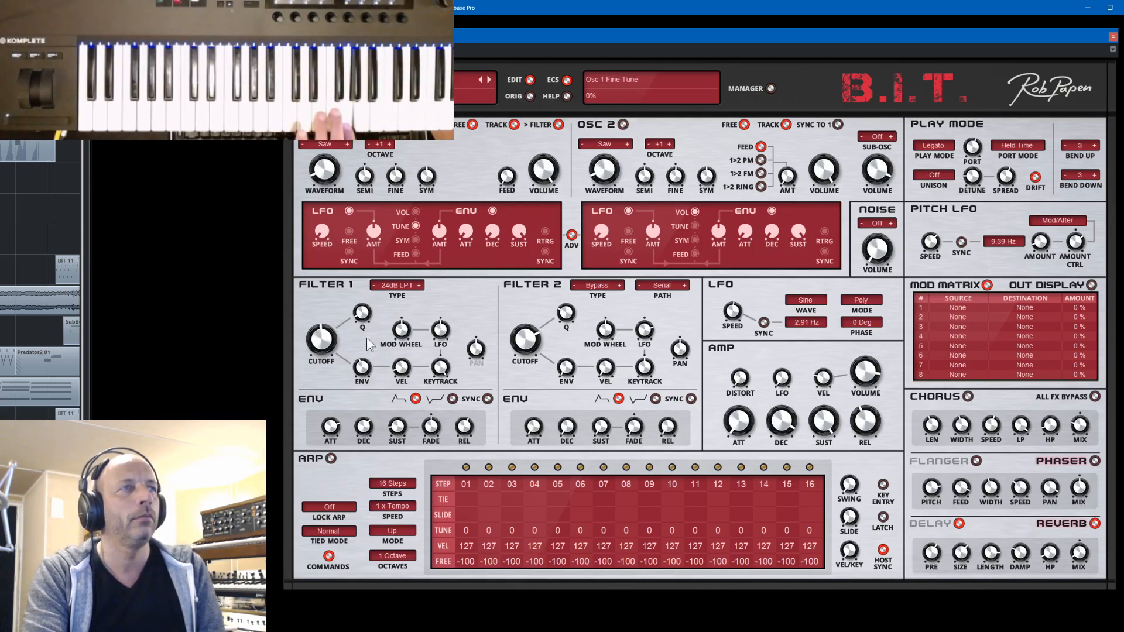
- Adjust filter 1's envelope attack and set the Pitch LFO speed to 5.47 Hz
mouse_move(339, 419)
left_mouse_down()
mouse_move(336, 454)
mouse_move(336, 425)
left_mouse_up()
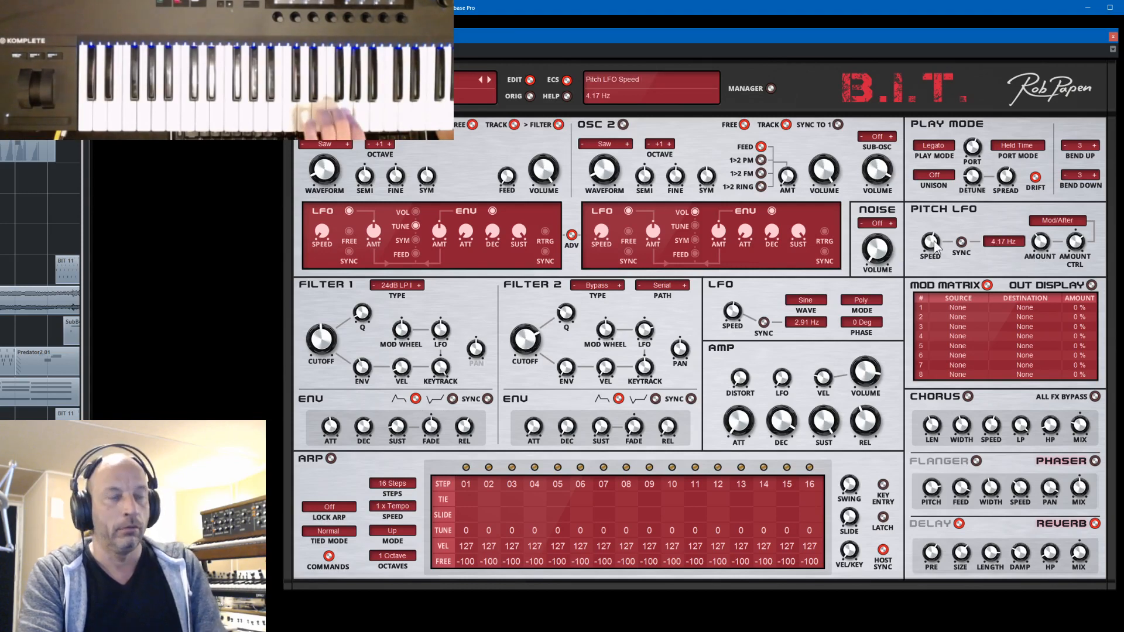
left_click_drag(943, 243, 943, 240)
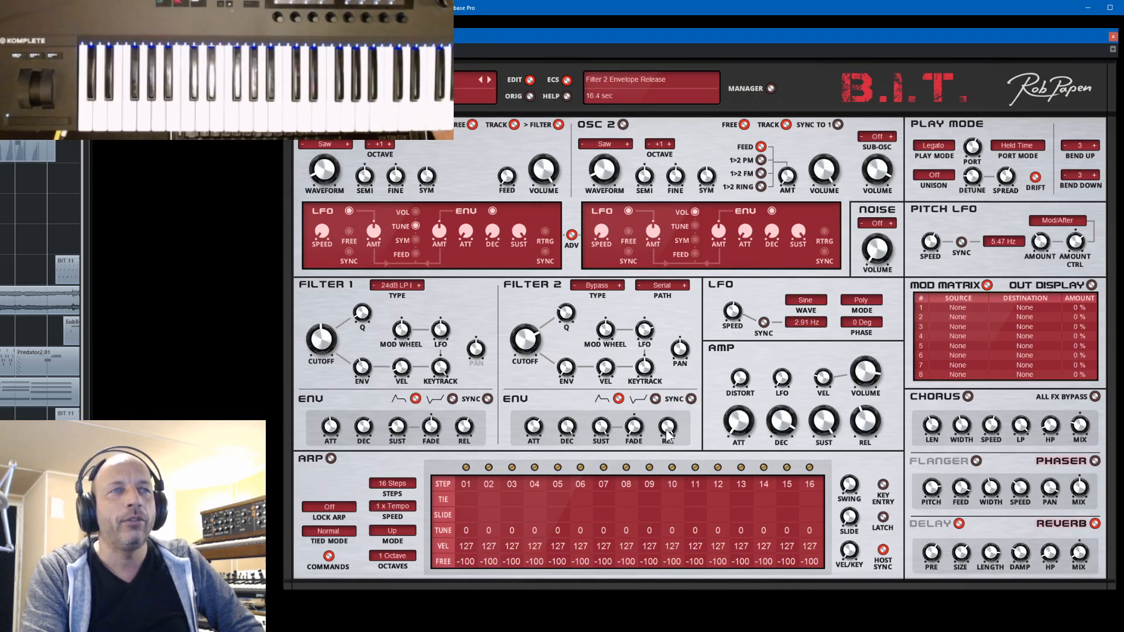
- Assign Filter 2 Envelope Release as the first mod matrix slot's destination and try replacing it with Pitch LFO Speed
left_click_drag(666, 429, 968, 305)
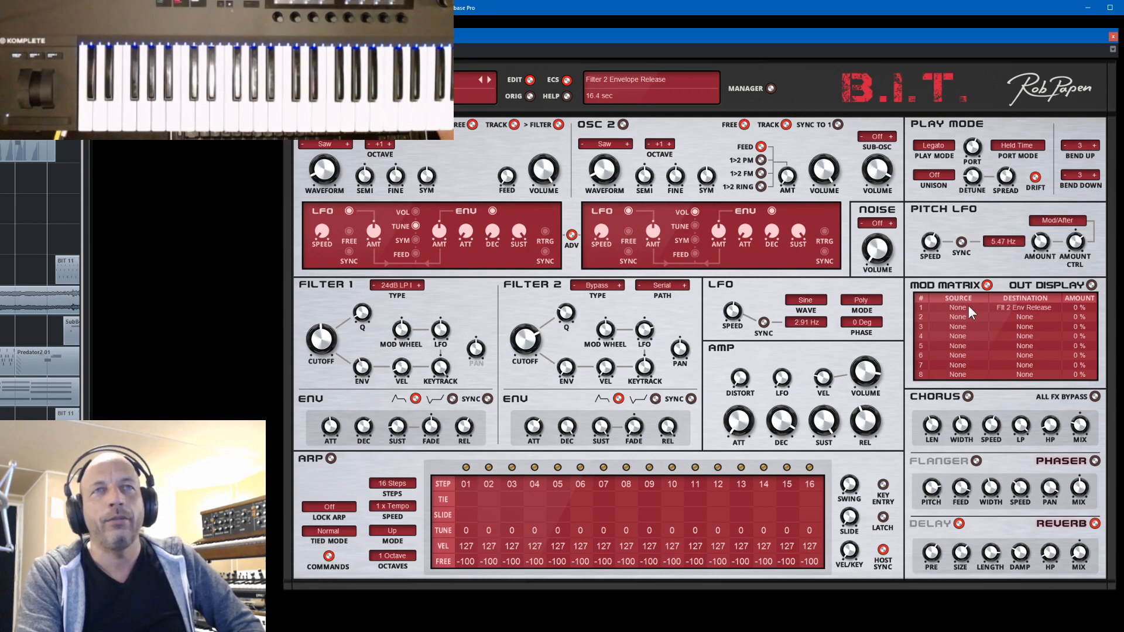
left_click(1035, 307)
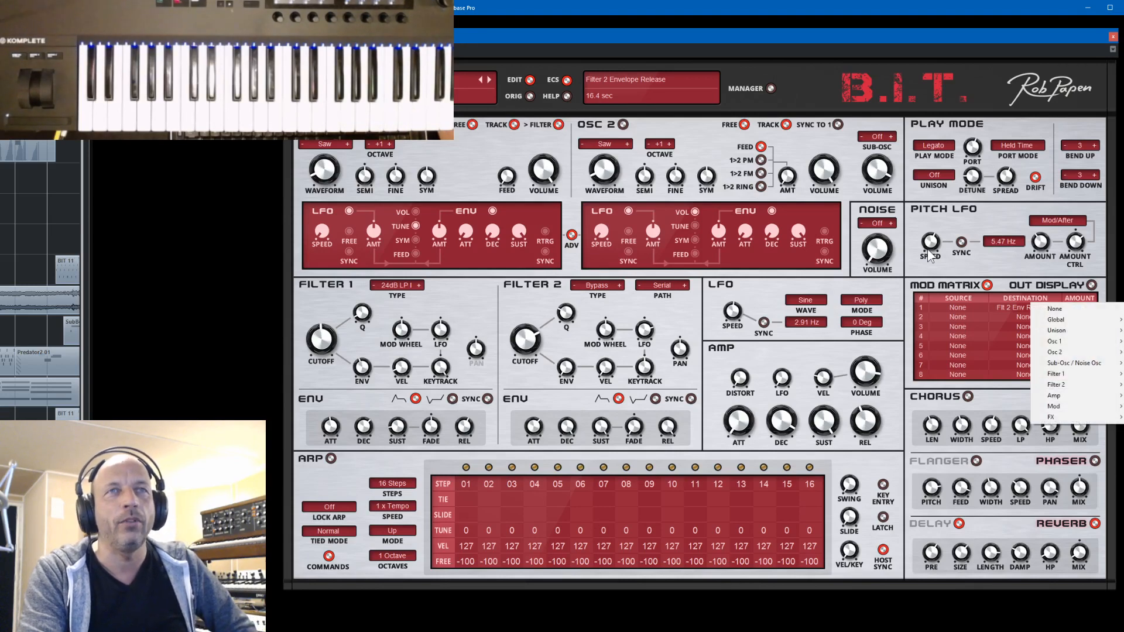
left_click(954, 269)
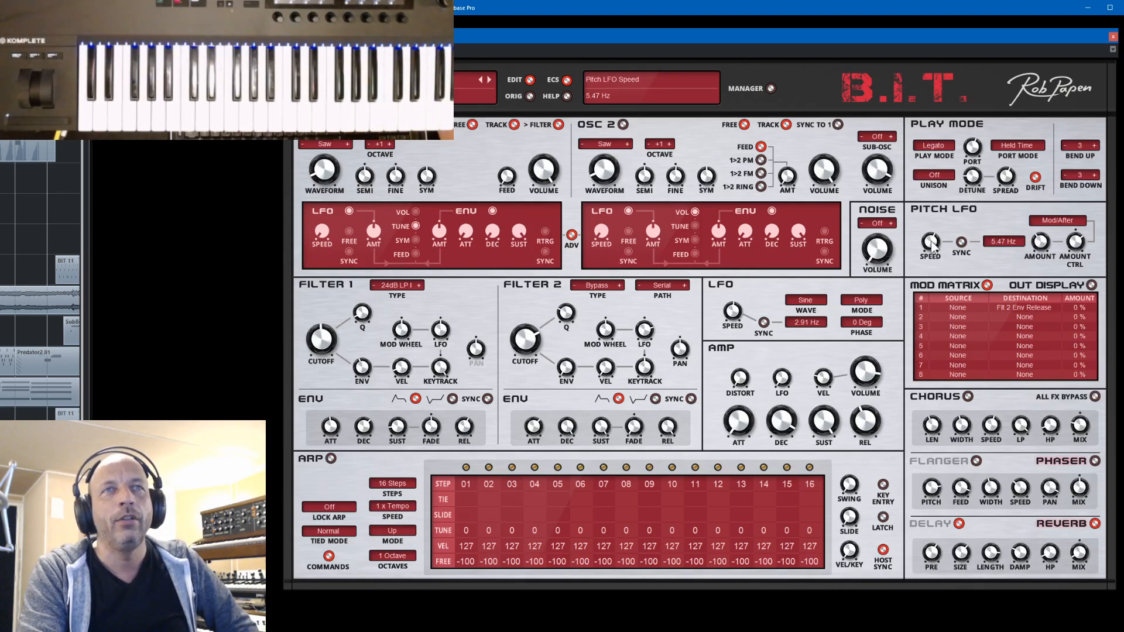
left_click_drag(932, 246, 1025, 303)
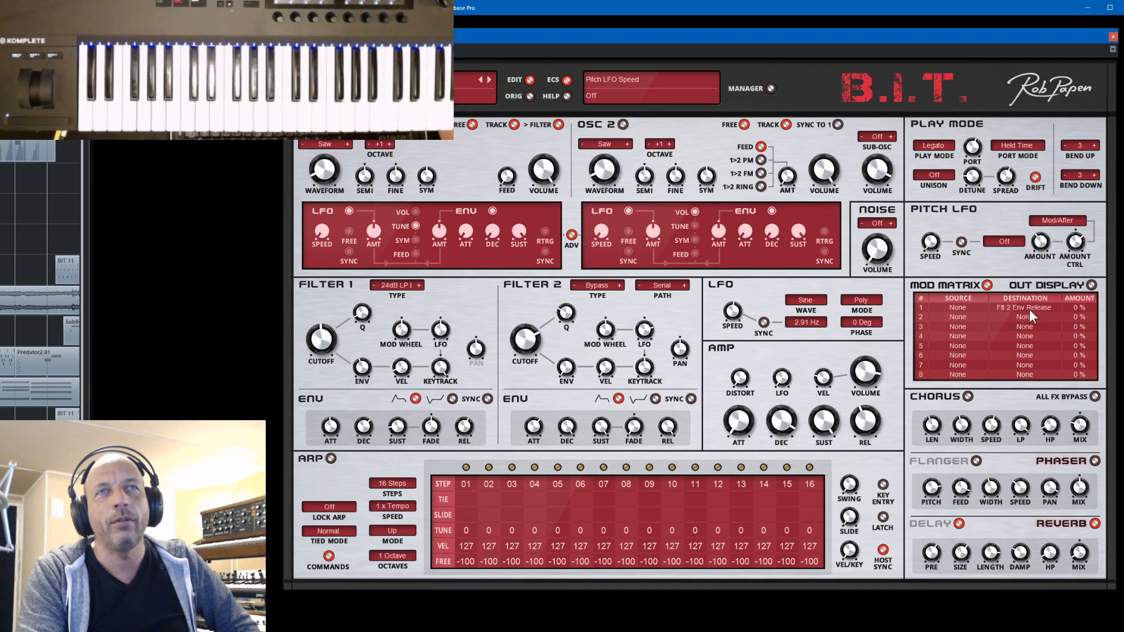
mouse_move(936, 241)
left_mouse_down()
mouse_move(942, 209)
mouse_move(931, 245)
left_mouse_up()
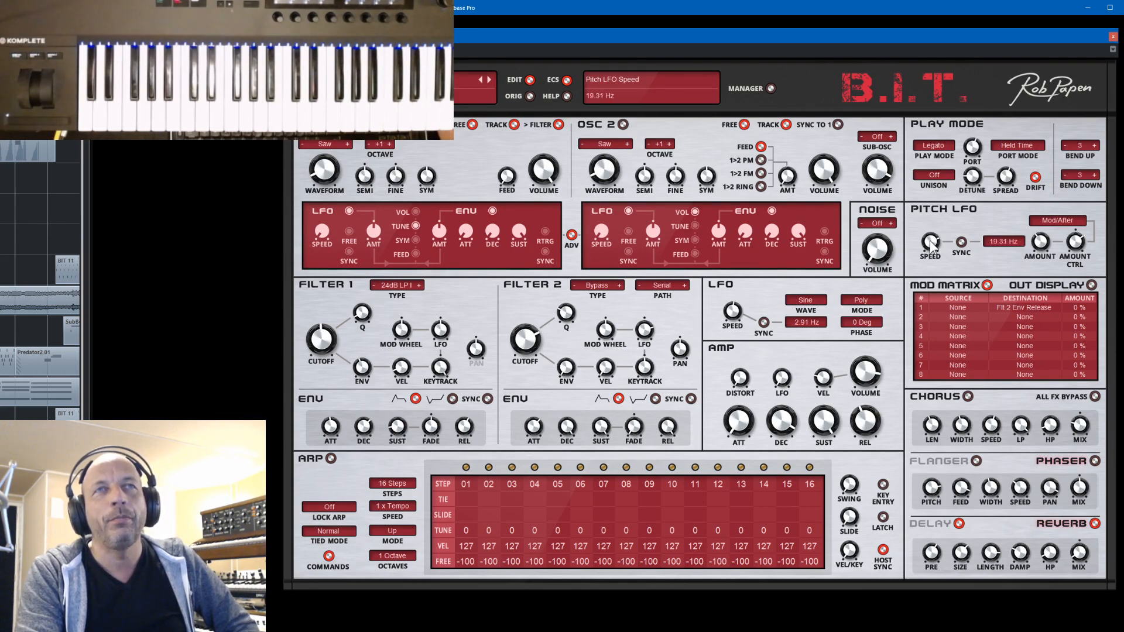
- Set the destination of the first mod matrix slot to the global Pitch LFO Speed parameter
left_click(1010, 306)
left_click(1011, 307)
left_click(1027, 307)
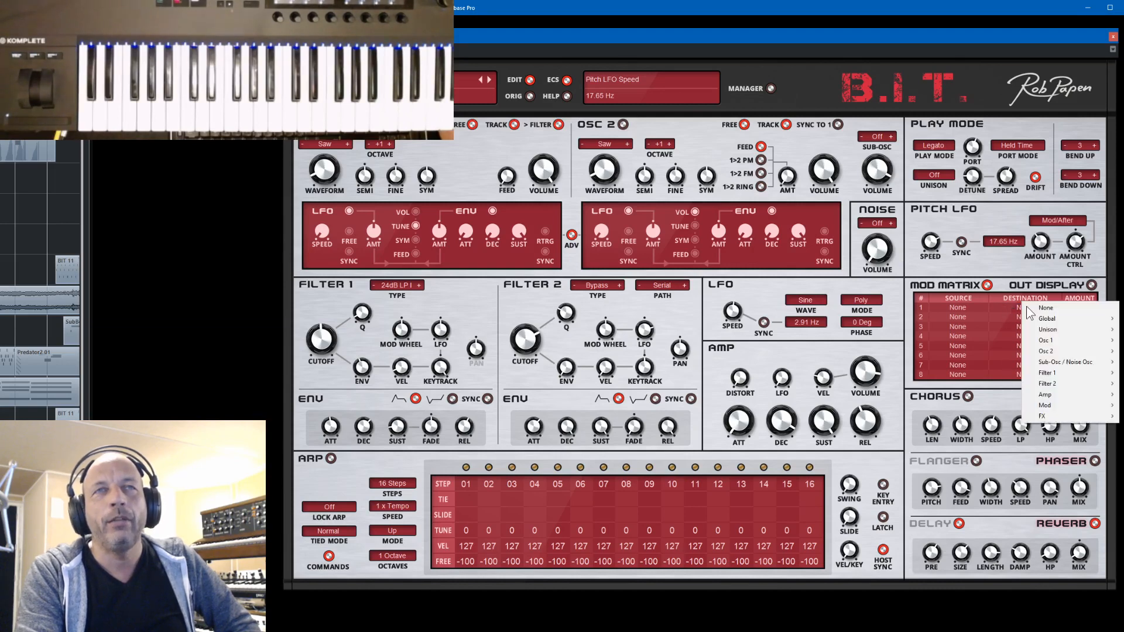
mouse_move(1042, 341)
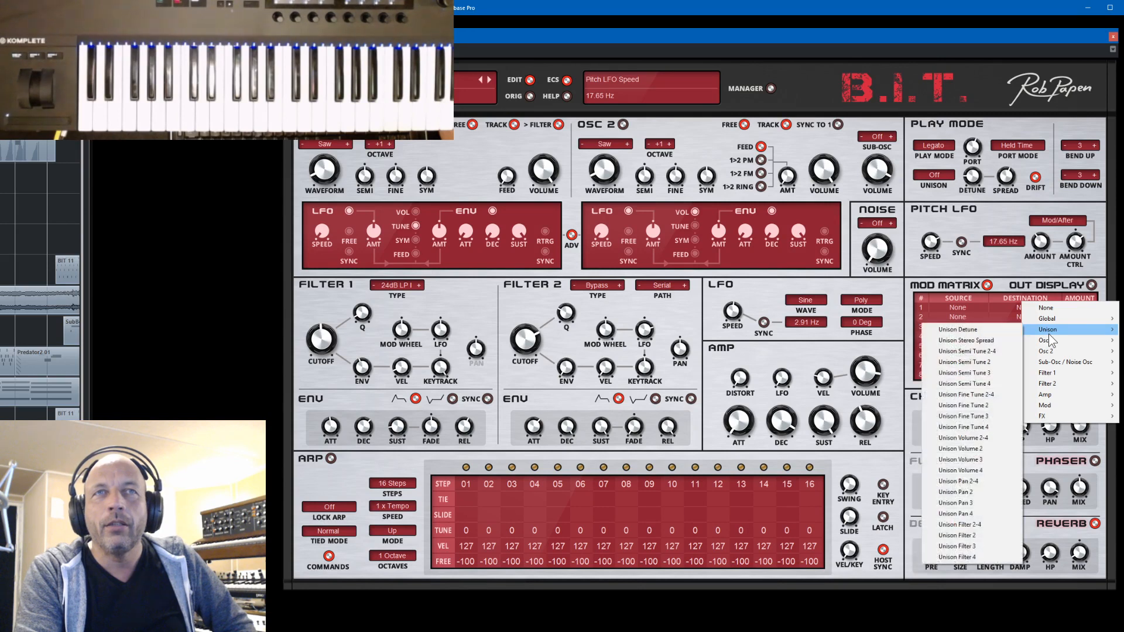
mouse_move(1050, 320)
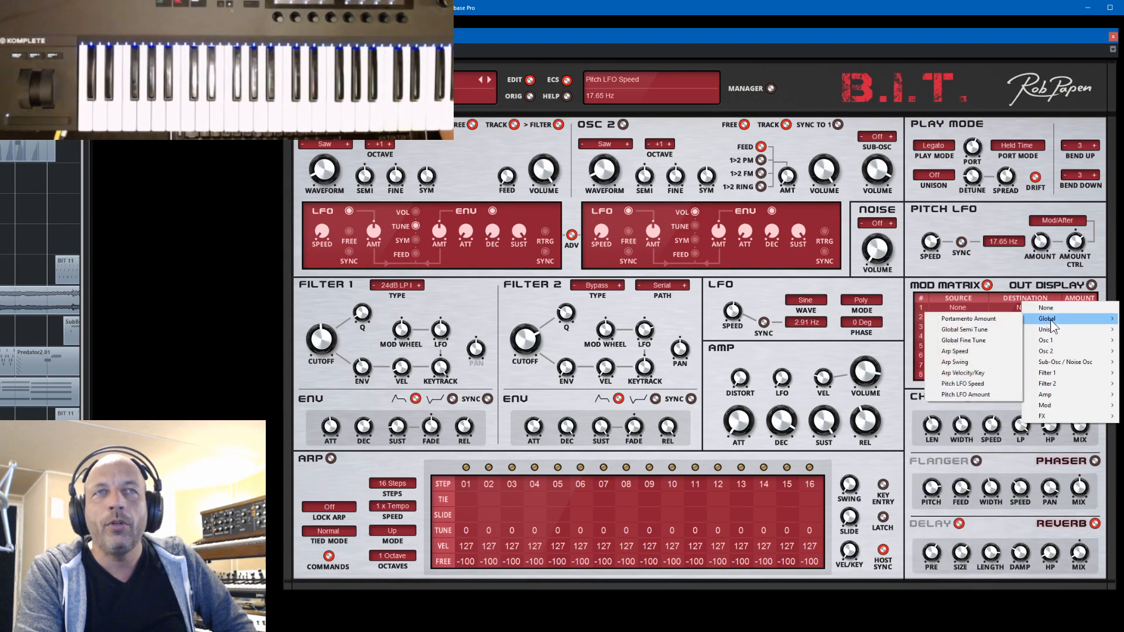
left_click(973, 385)
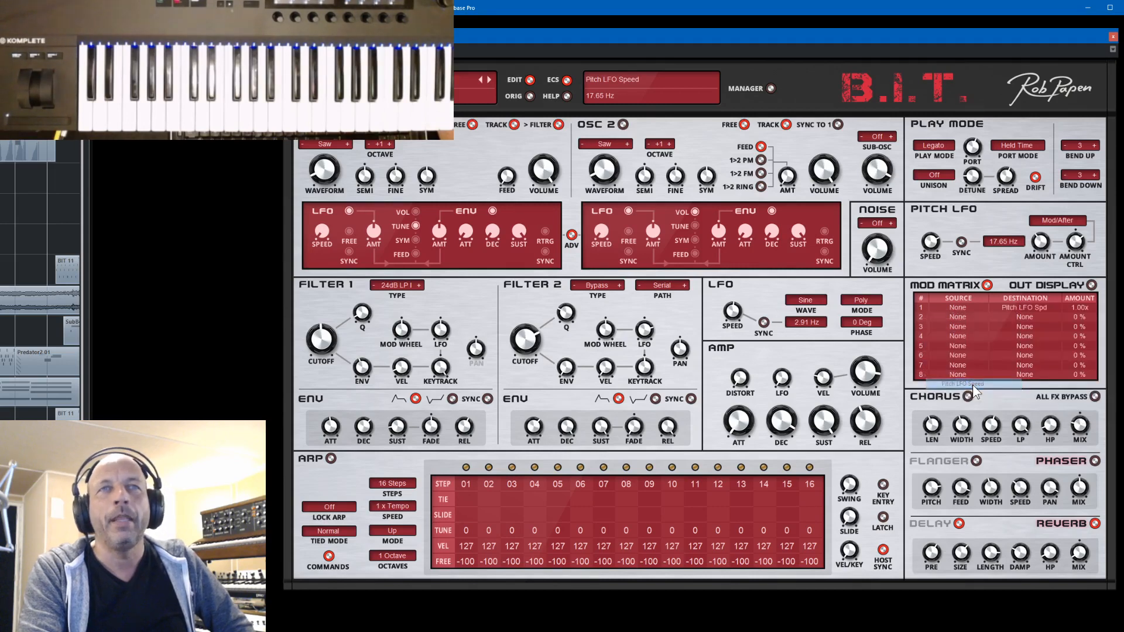
- Set the first mod matrix slot's source to Filter 2 Envelope and its amount to 1.54x
left_click(956, 308)
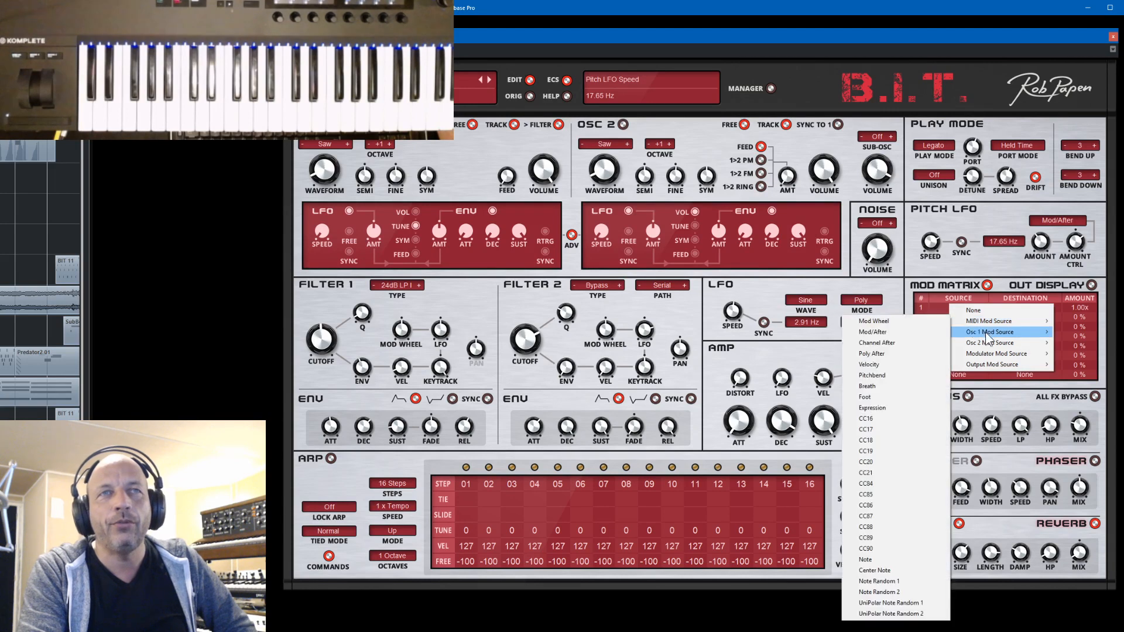
mouse_move(989, 352)
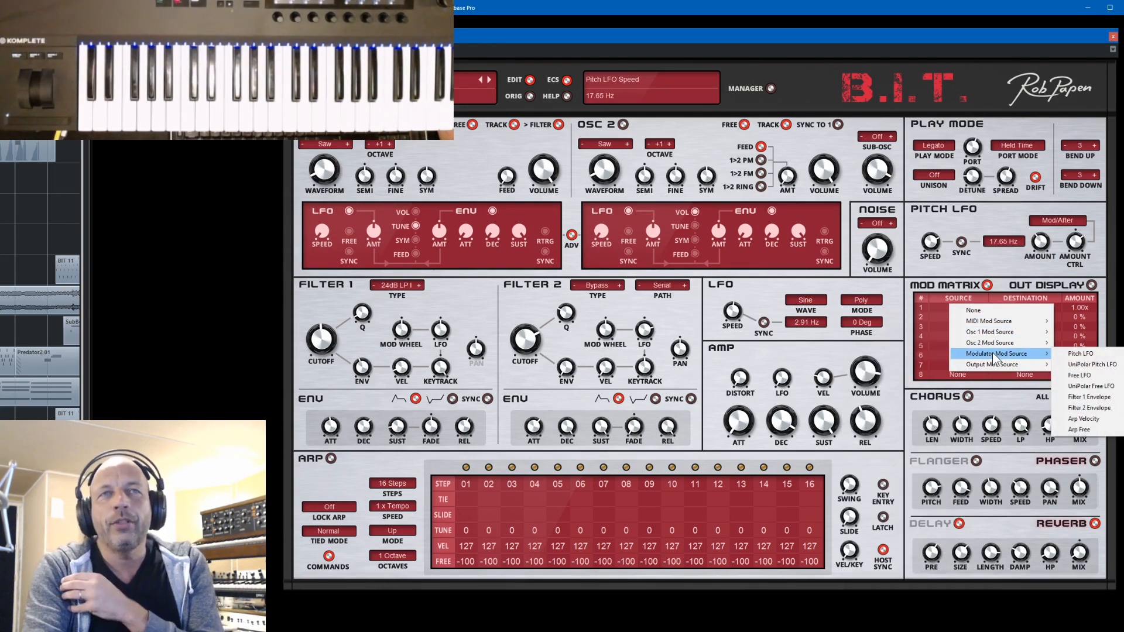
left_click(1084, 411)
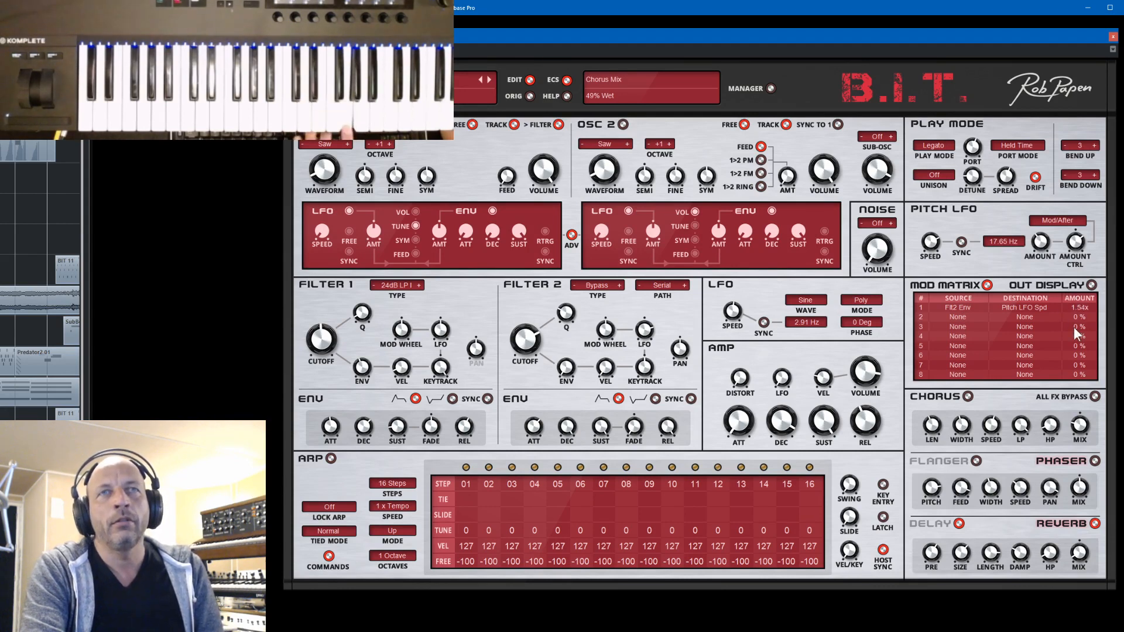
- Adjust filter 2's envelope attack, and set the first mod matrix amount to 1.16x and the Pitch LFO speed to 5.99 Hz
left_click_drag(540, 422, 542, 415)
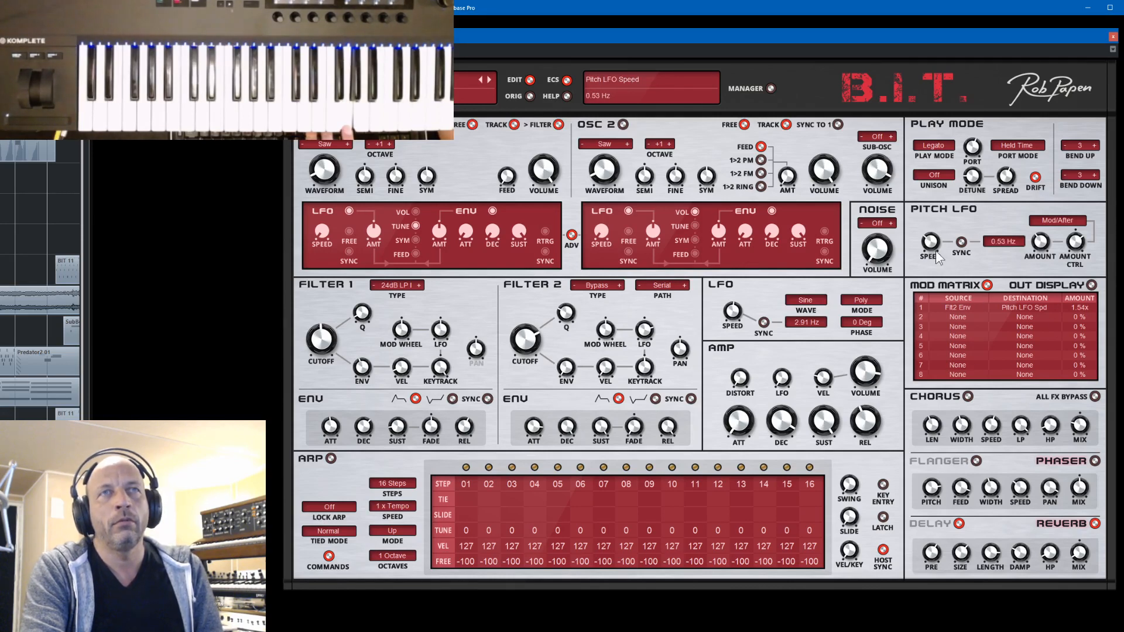
left_click_drag(935, 232, 937, 241)
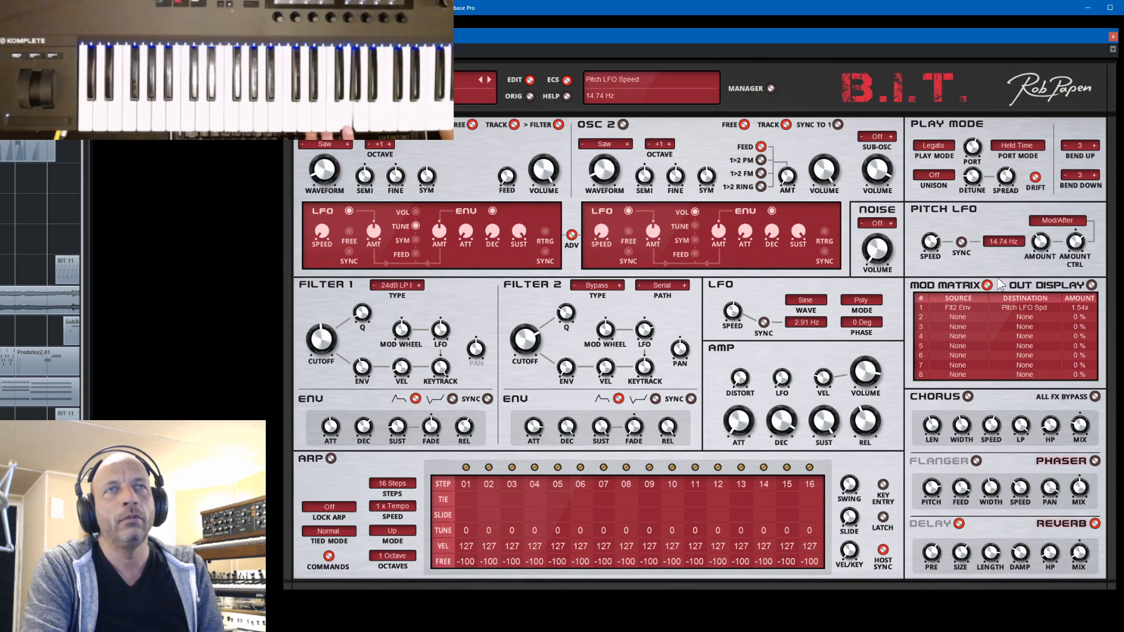
left_click_drag(1079, 308, 1081, 313)
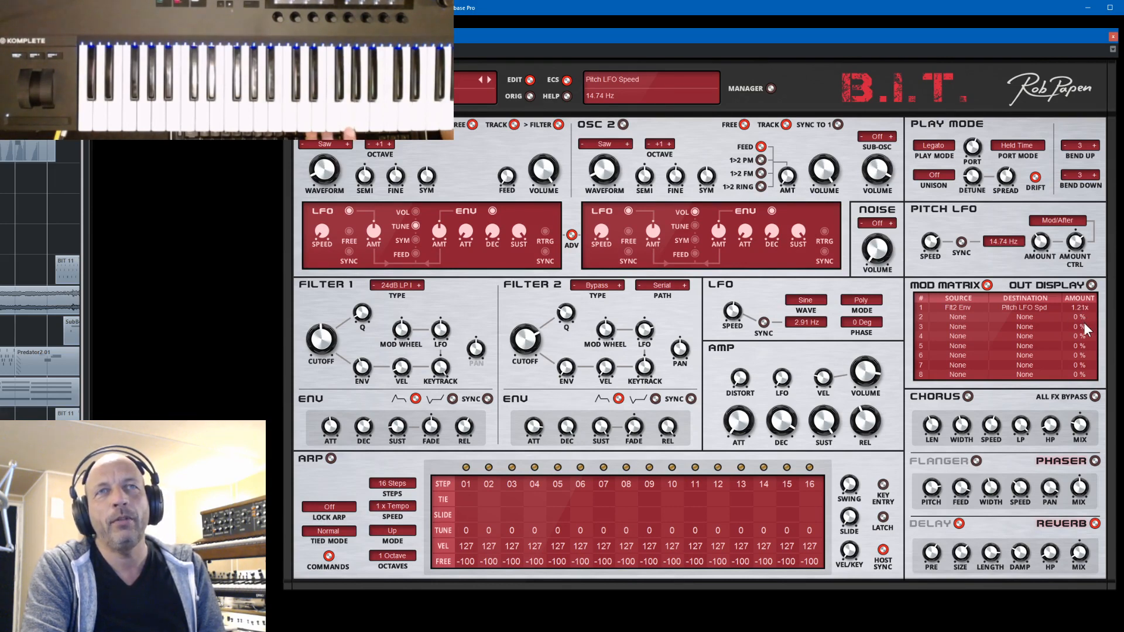
left_click_drag(1079, 308, 1080, 311)
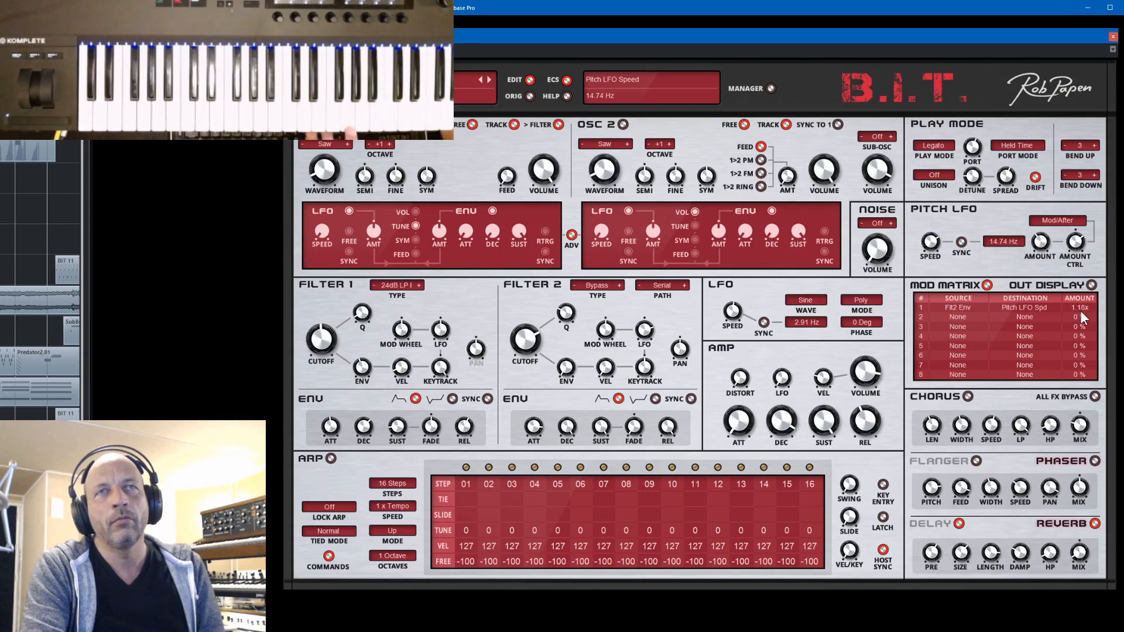
left_click_drag(931, 243, 934, 247)
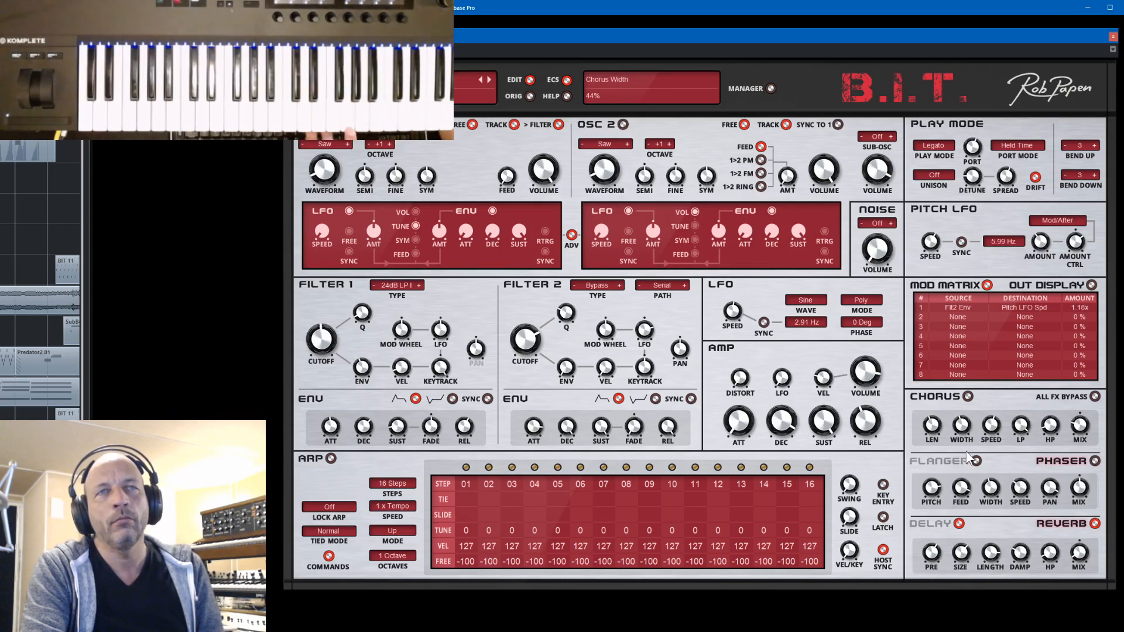
- With the delay switched off, adjust filter 2's envelope decay and set the first mod matrix amount to 2.30x
left_click(959, 525)
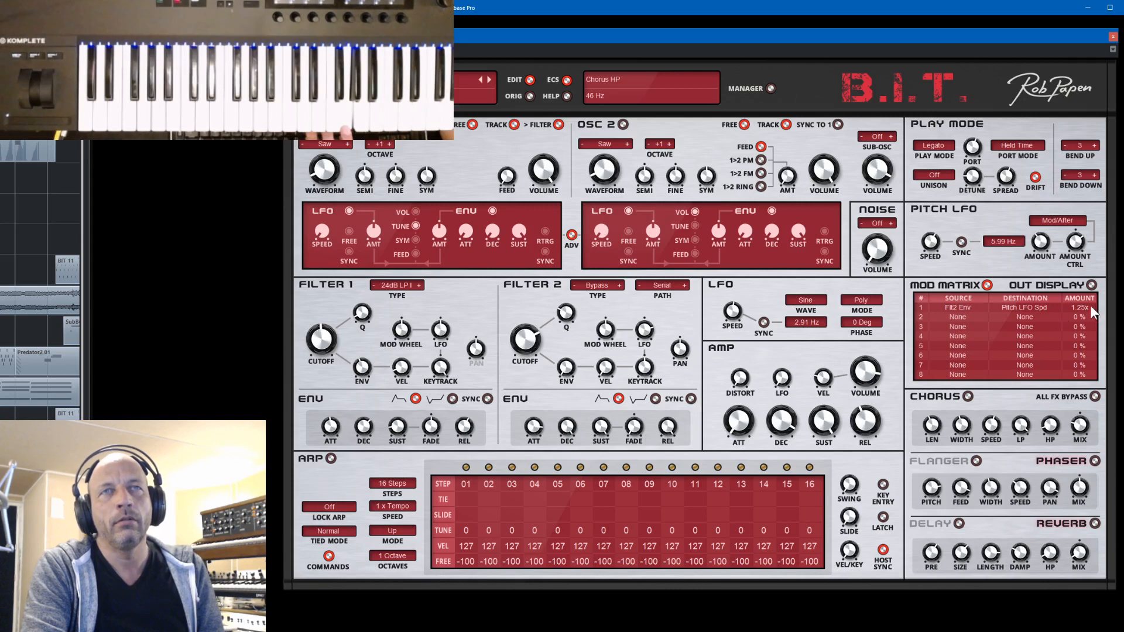
left_click_drag(1080, 307, 1083, 306)
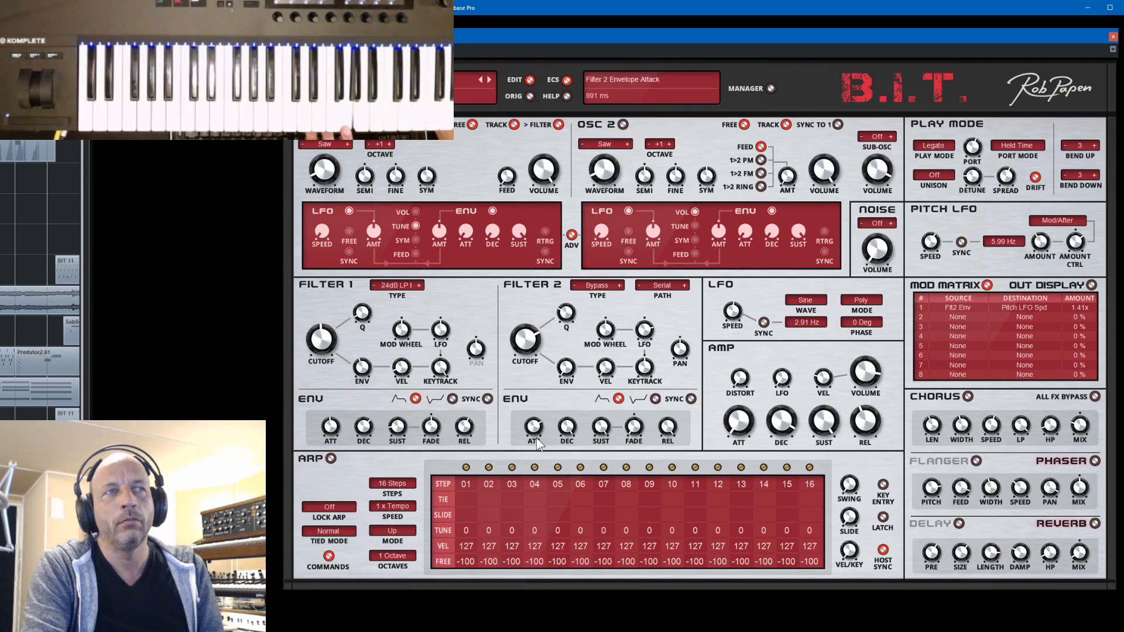
left_click_drag(571, 435, 575, 431)
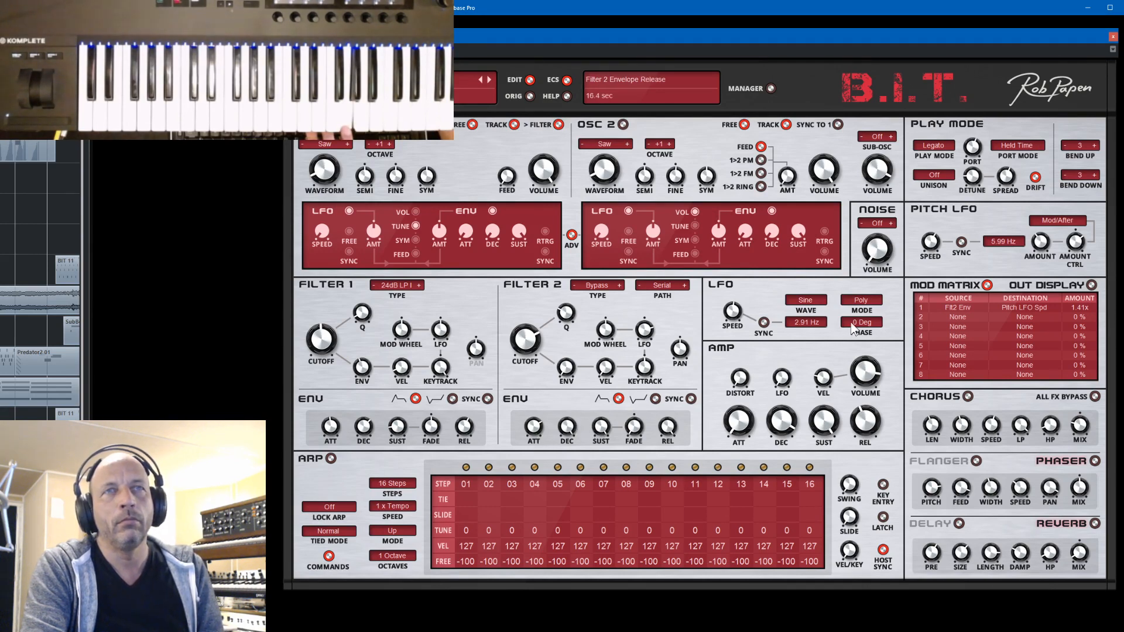
left_click_drag(1078, 307, 1082, 294)
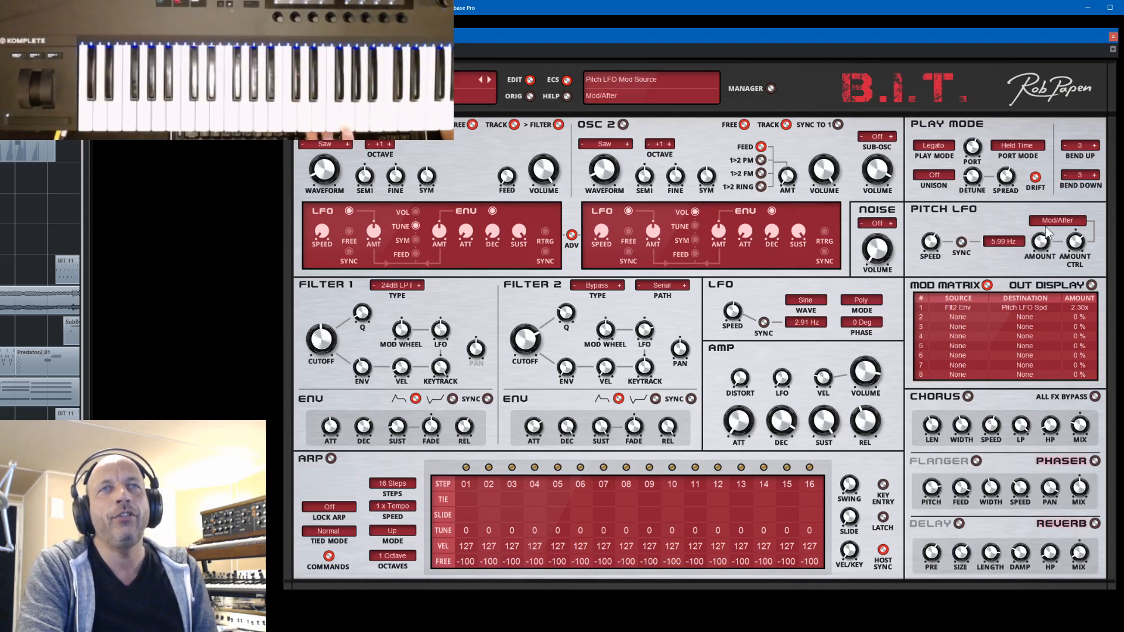
- Try a Pitch LFO speed of 3.61 Hz, and set the first mod matrix amount to 2.11x and the speed to 5.99 Hz
left_click_drag(943, 246, 945, 301)
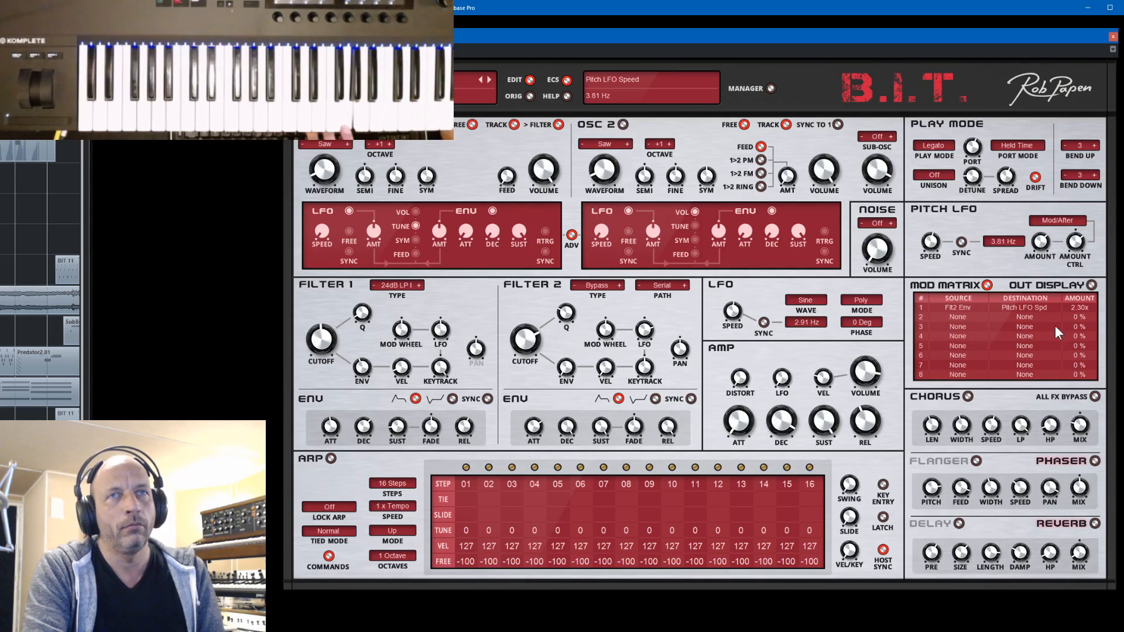
left_click_drag(1082, 313, 1083, 308)
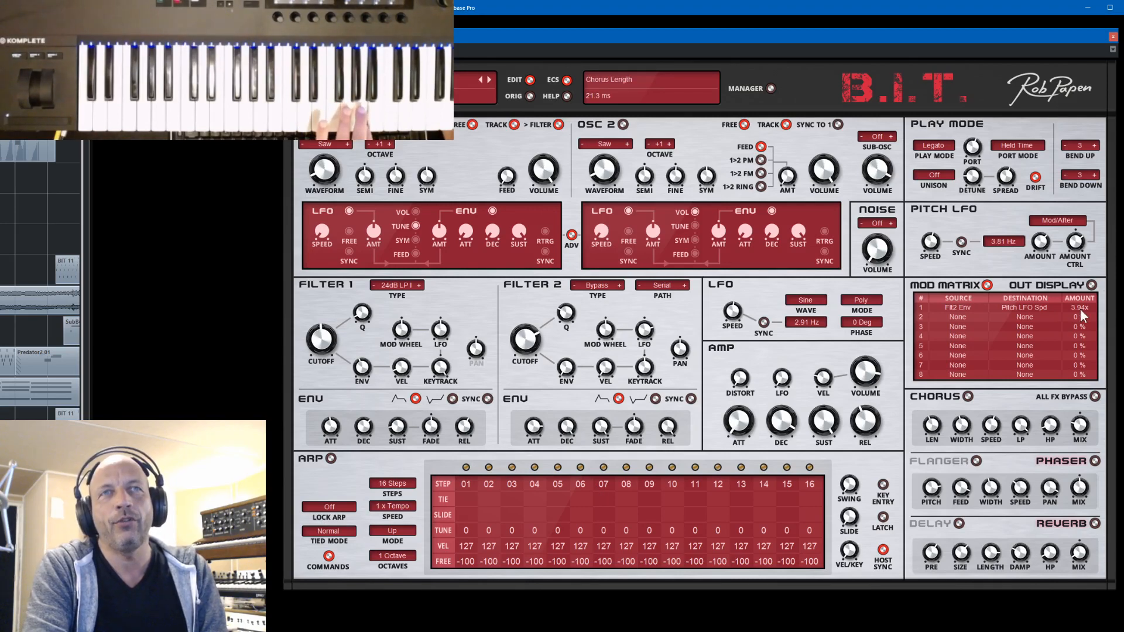
left_click_drag(1080, 322, 1081, 333)
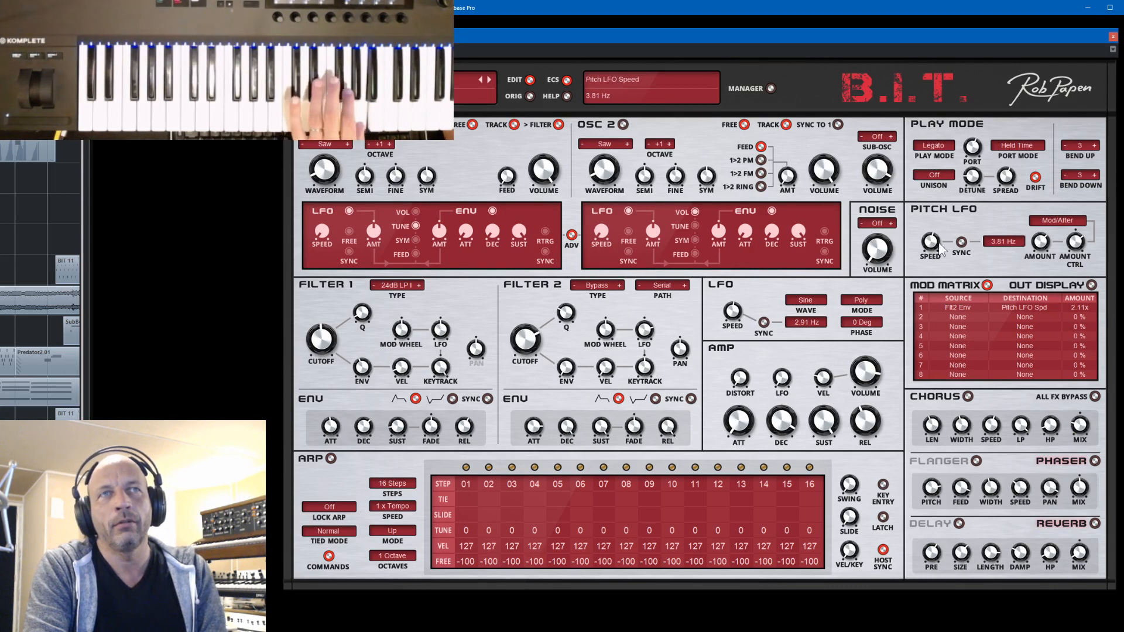
left_click_drag(935, 241, 936, 233)
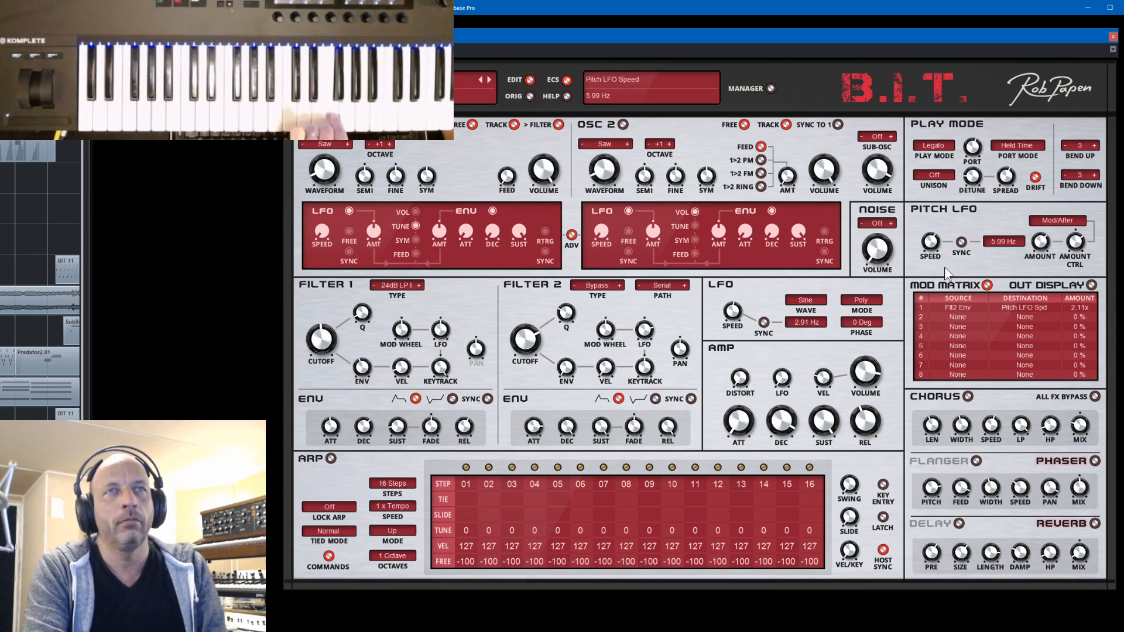
- Turn on the delay and reverb and adjust filter 1's cutoff
left_click(960, 524)
left_click(1094, 524)
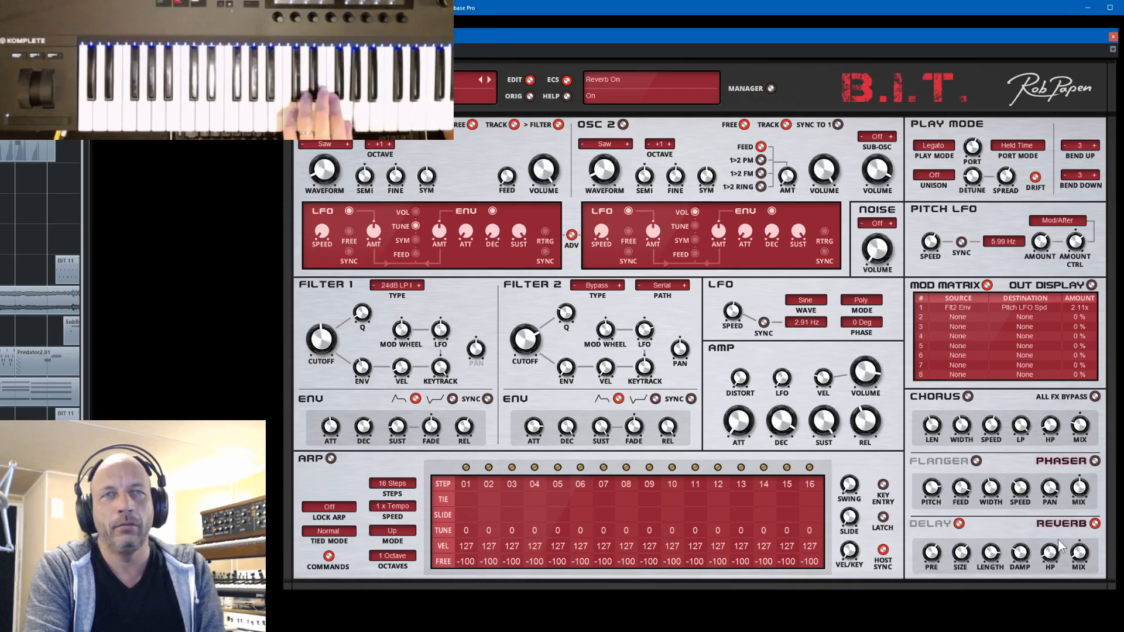
left_click_drag(333, 344, 338, 349)
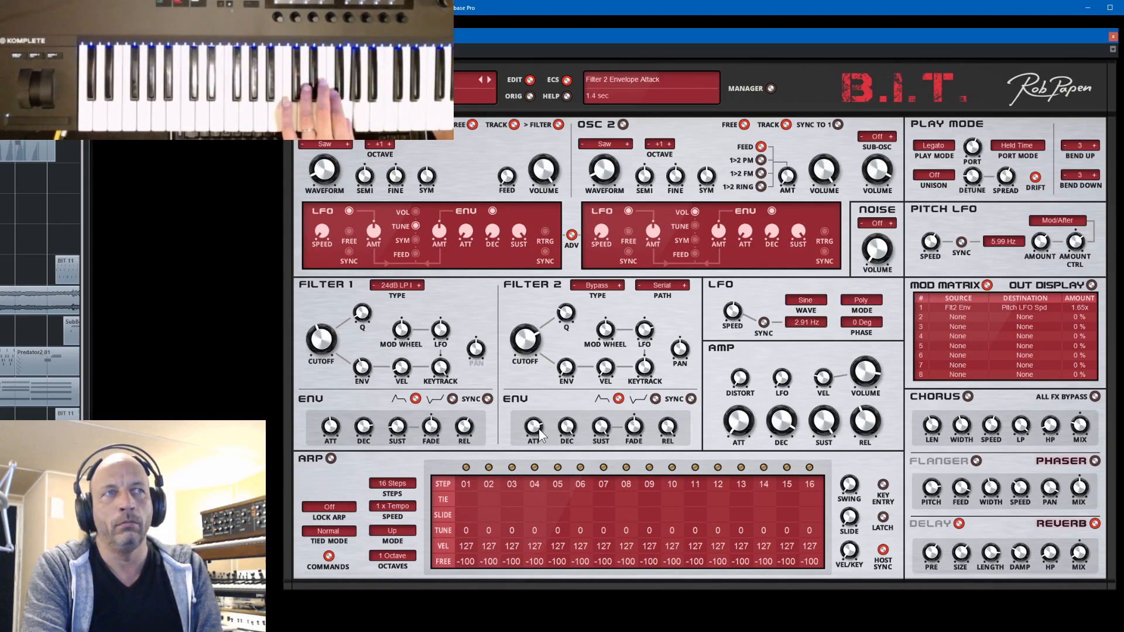
- Adjust the Pitch LFO amount, trying 29%, and set filter 2's envelope attack to 2.1 sec
left_click_drag(539, 430, 541, 433)
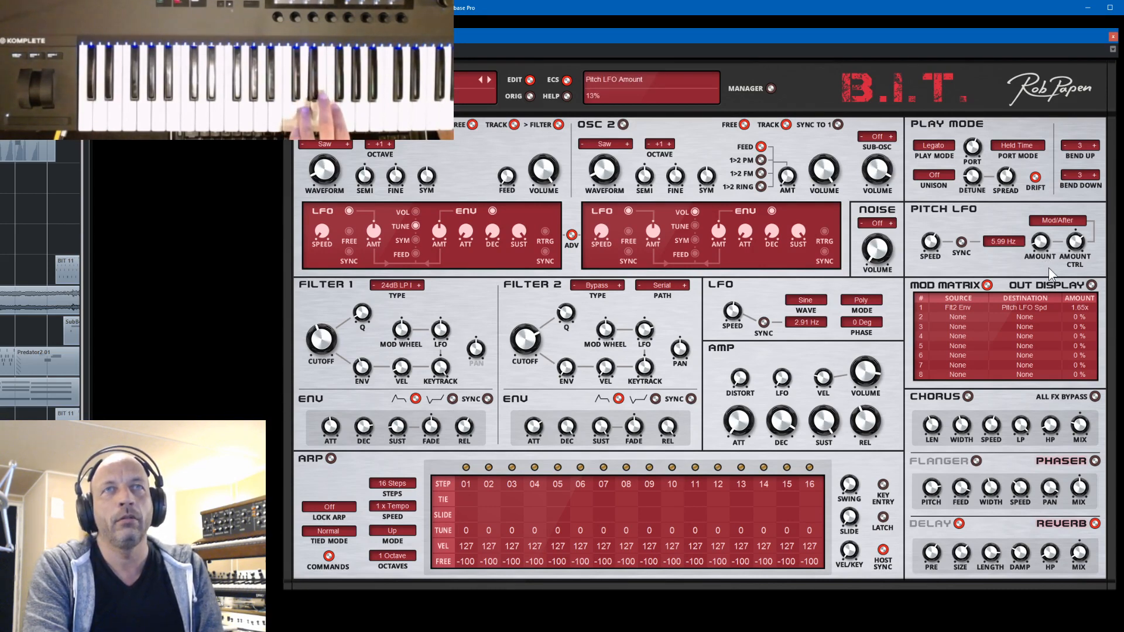
left_click_drag(1049, 265, 1048, 265)
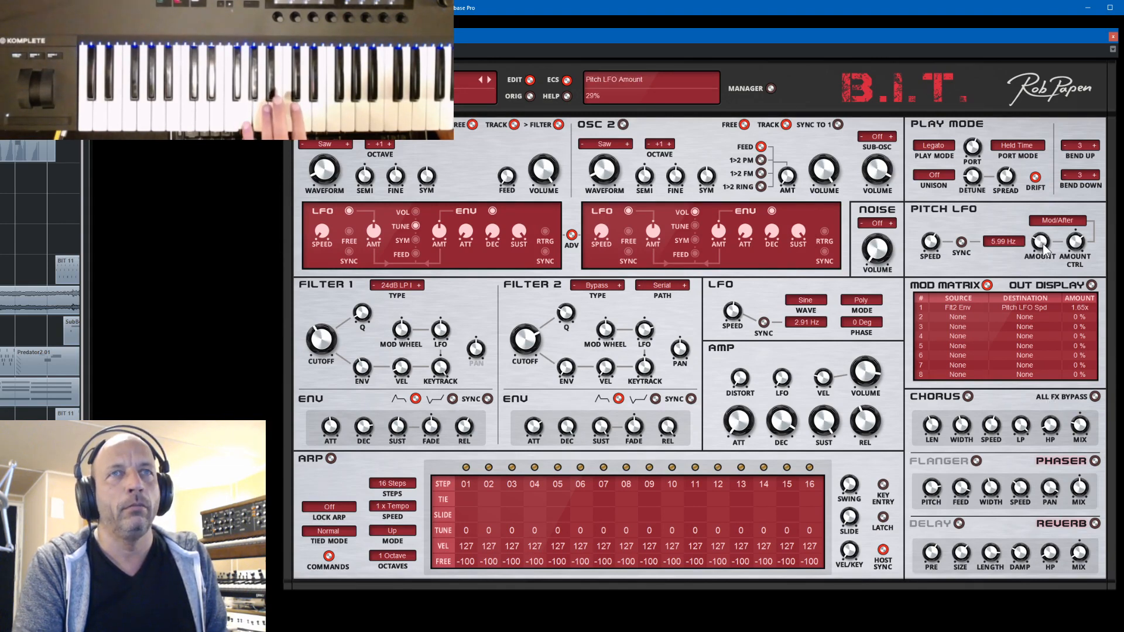
left_click_drag(1045, 249, 1050, 243)
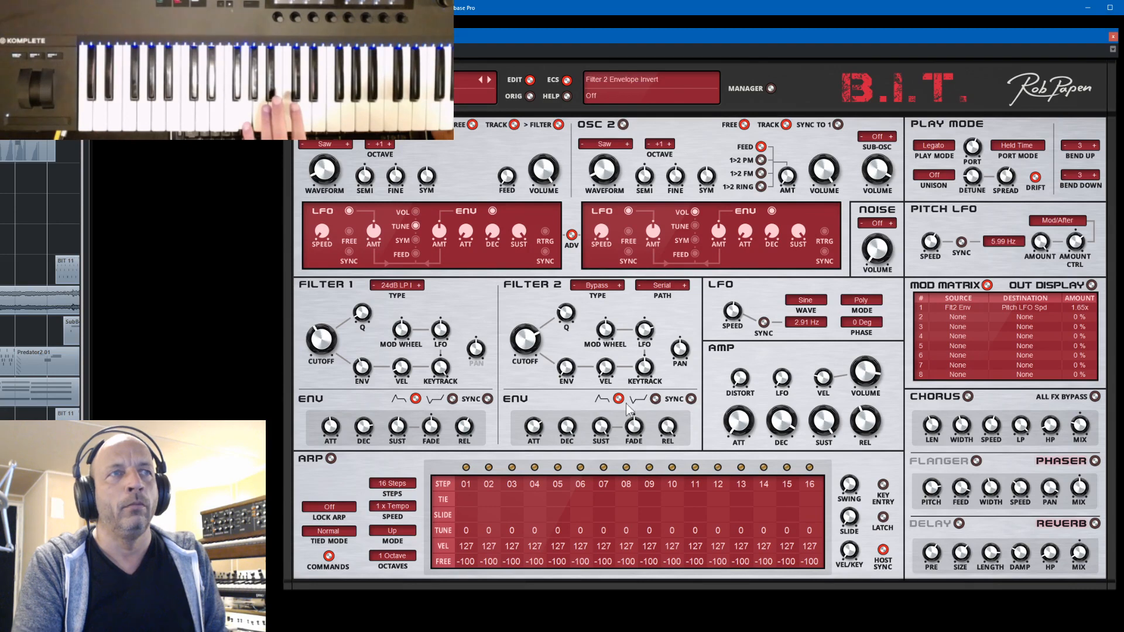
scroll(532, 426, "up", 3)
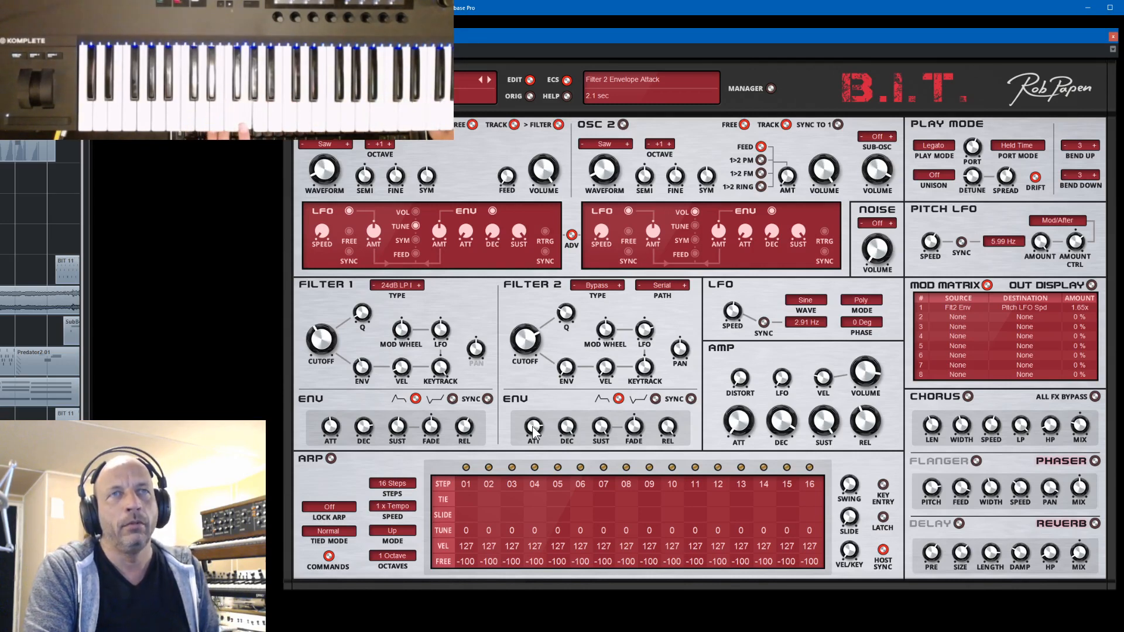
- Route Pitch LFO to Filter 1 Frequency Cutoff in the second mod matrix row with an amount of 21%
left_click(954, 318)
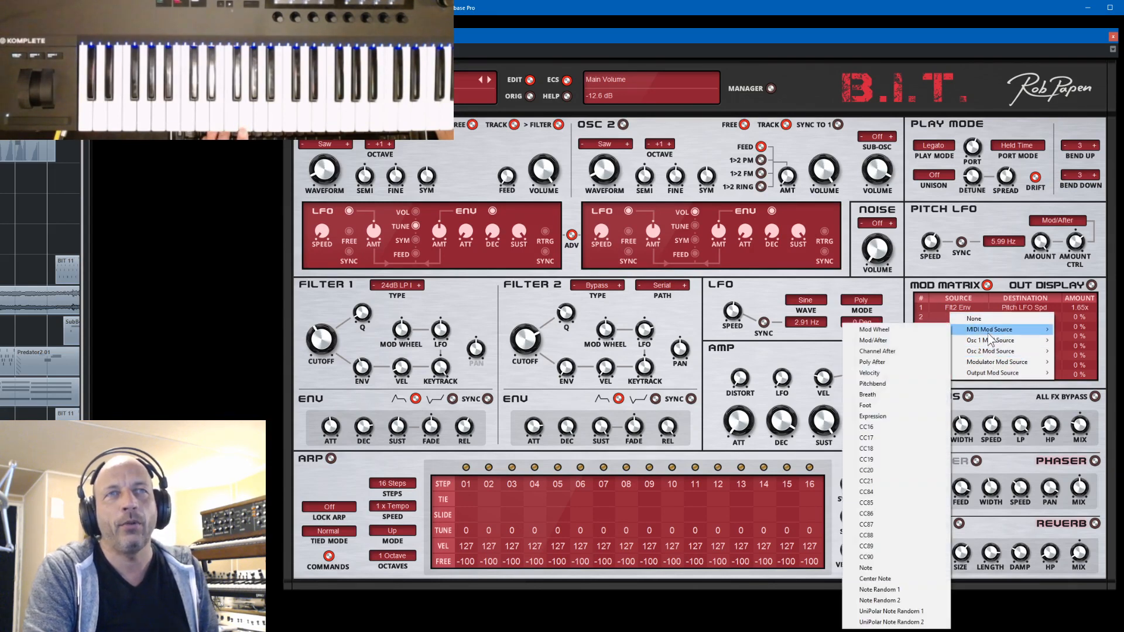
mouse_move(993, 342)
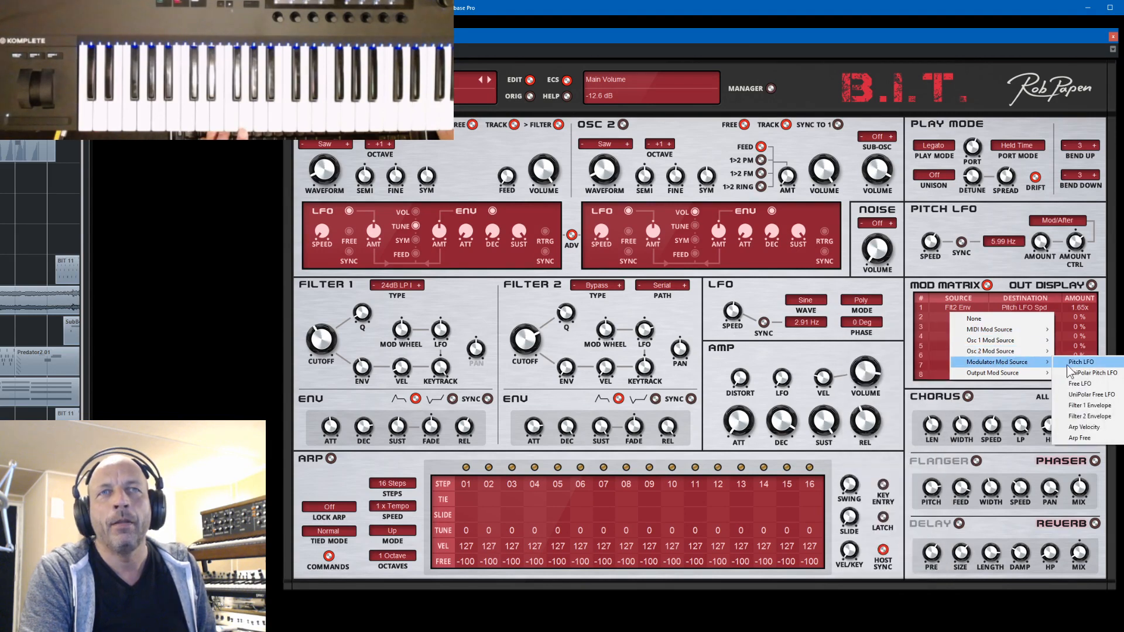
left_click(1074, 363)
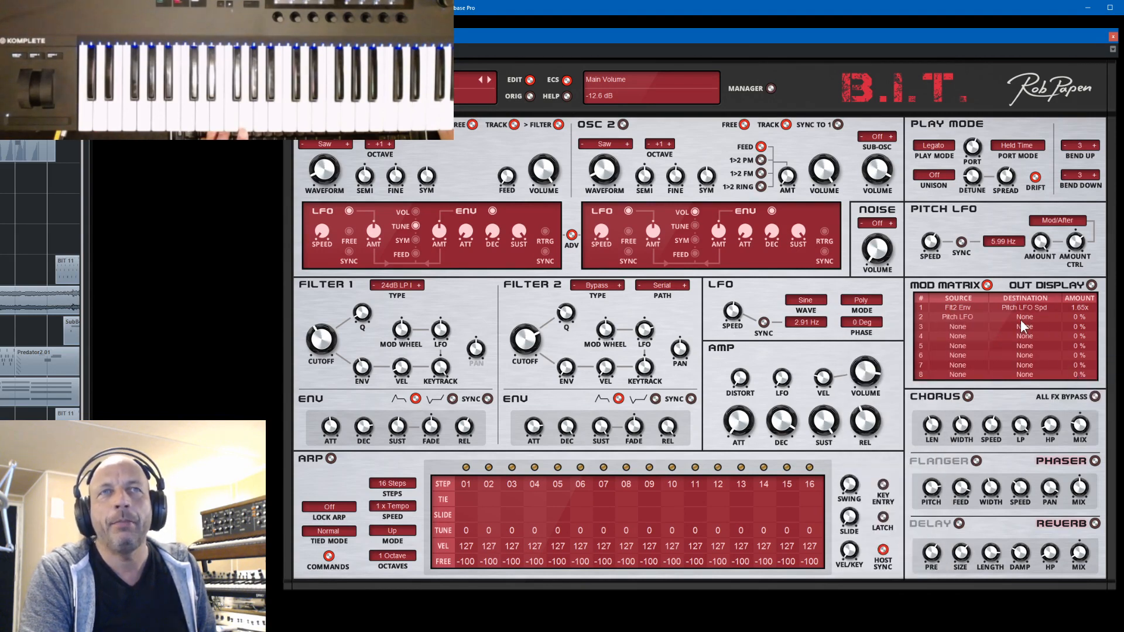
left_click(1022, 318)
mouse_move(1046, 384)
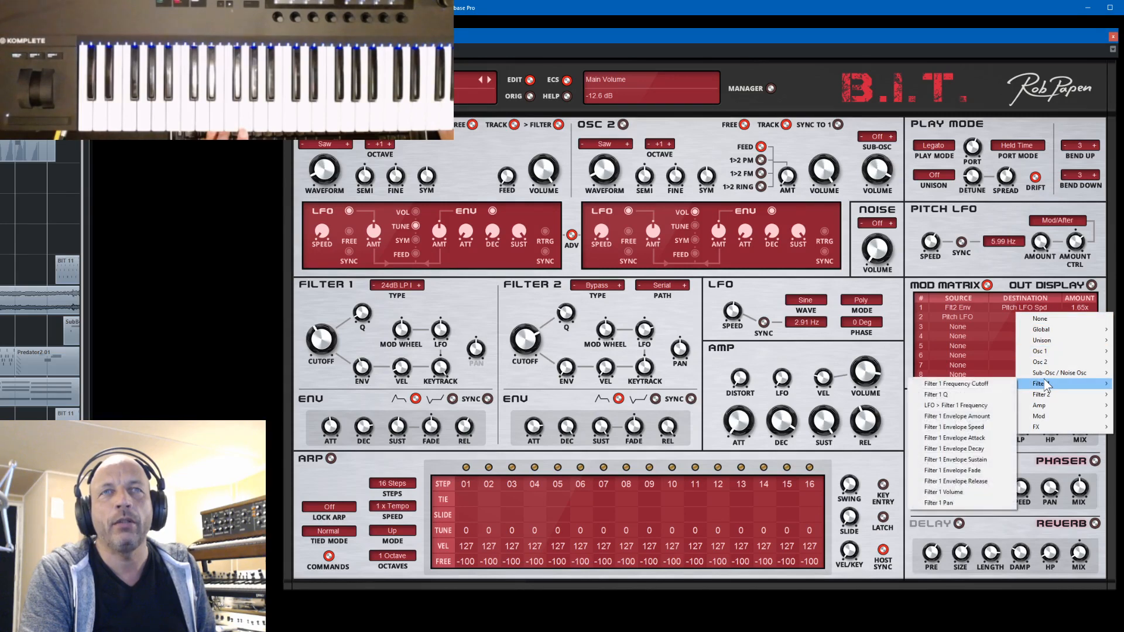
left_click(988, 384)
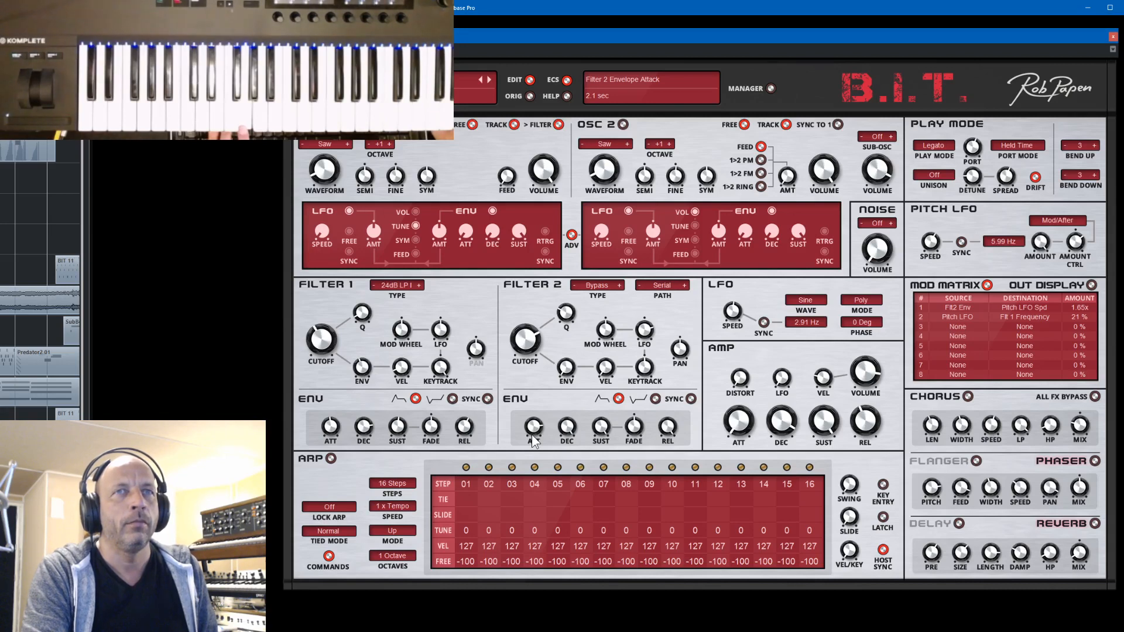
- Adjust filter 2's envelope attack, trying 16.4 sec, and turn on the delay
mouse_move(532, 426)
left_mouse_down()
mouse_move(543, 445)
mouse_move(536, 395)
mouse_move(543, 423)
left_mouse_up()
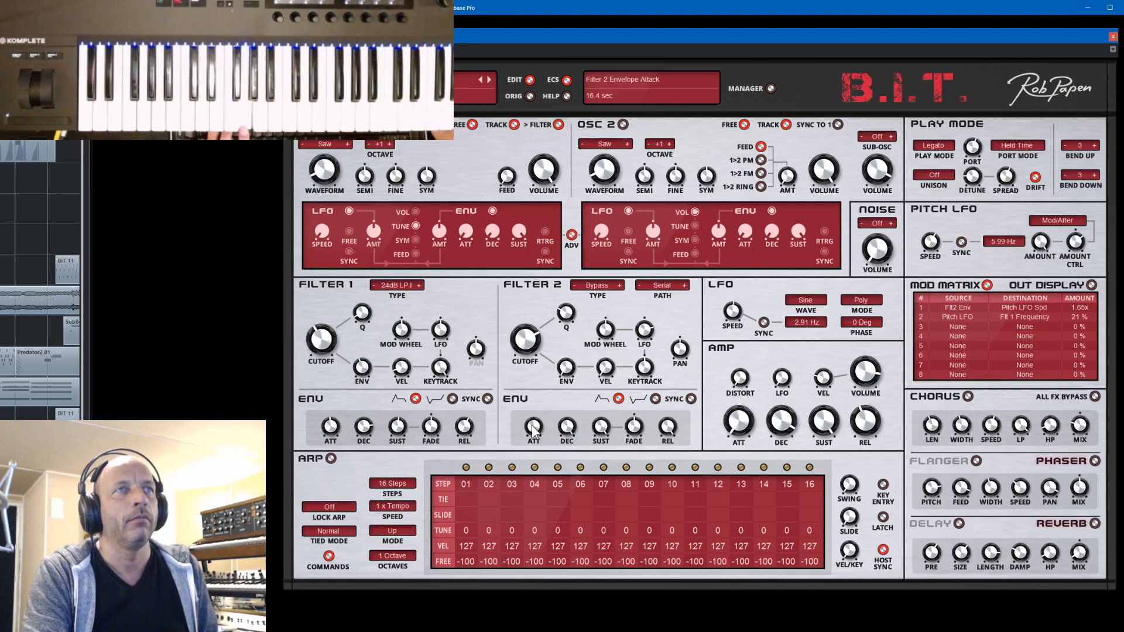
left_click_drag(532, 425, 540, 427)
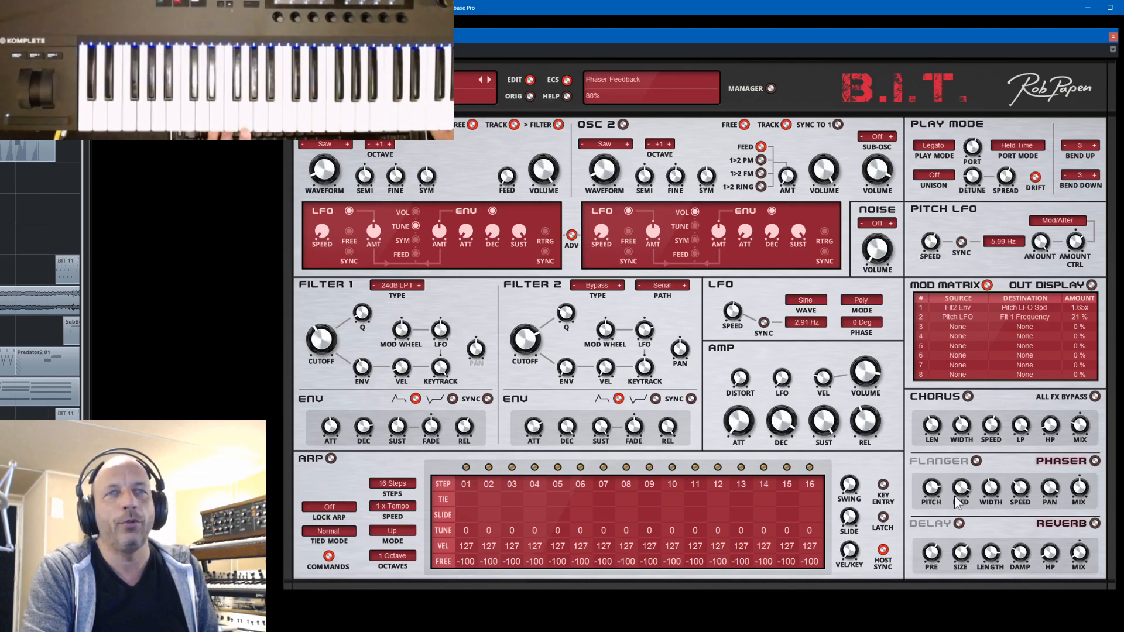
left_click(963, 522)
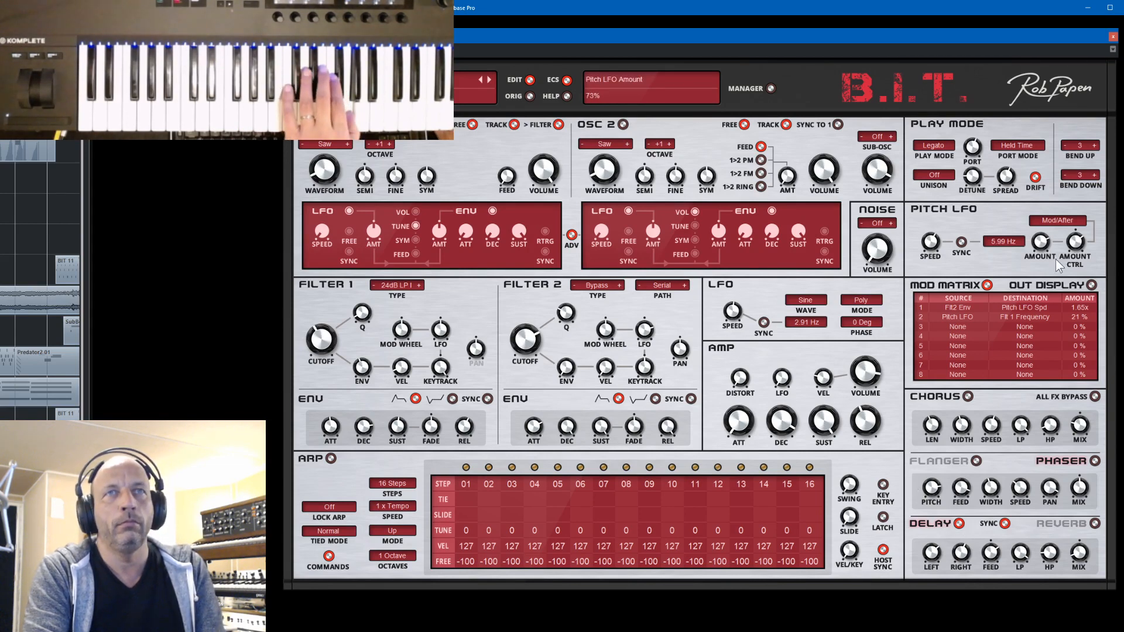
- Set the Pitch LFO amount to 15% and the second mod matrix amount to 11%
left_click_drag(1065, 272, 1079, 324)
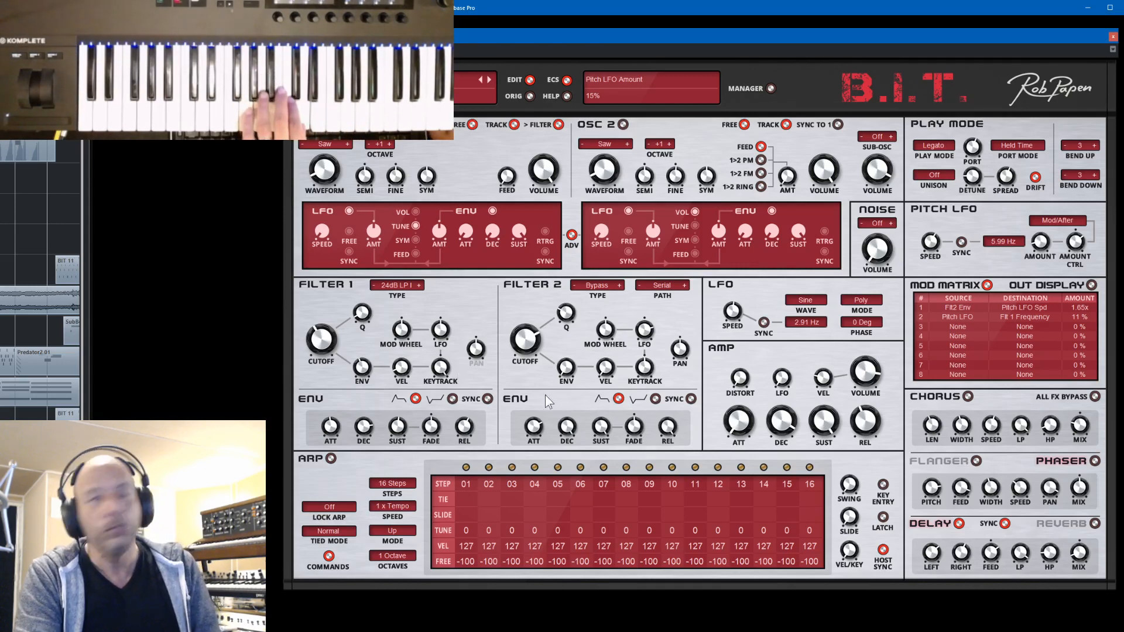
mouse_move(568, 422)
mouse_move(361, 436)
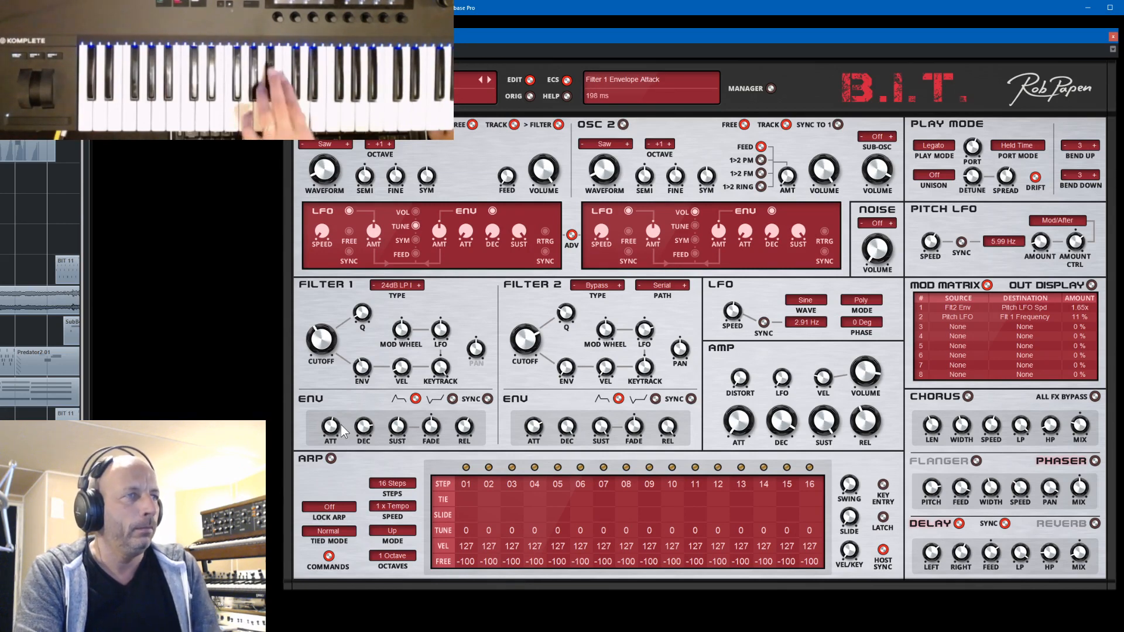
- Adjust the amp envelope release and set the second mod matrix amount to 3%
mouse_move(864, 426)
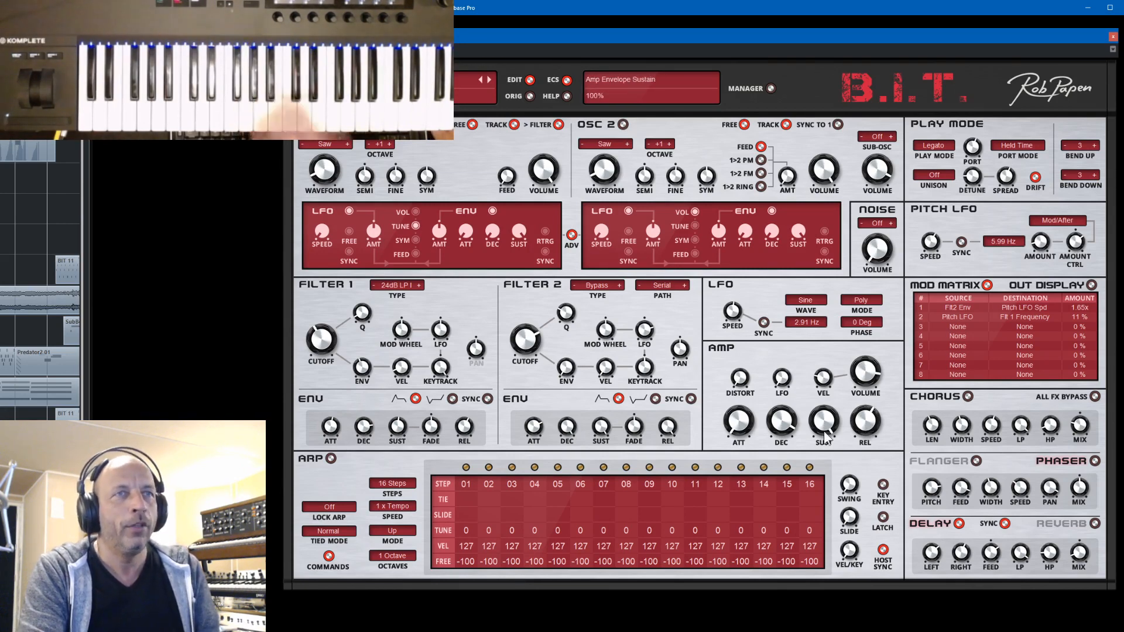
mouse_move(785, 426)
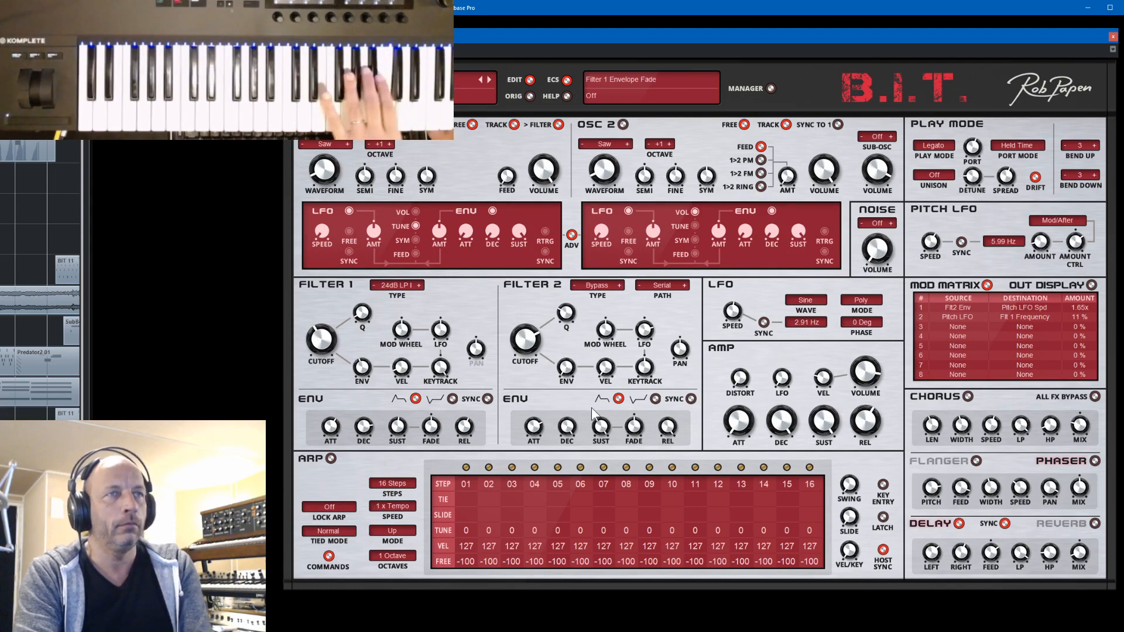
mouse_move(738, 424)
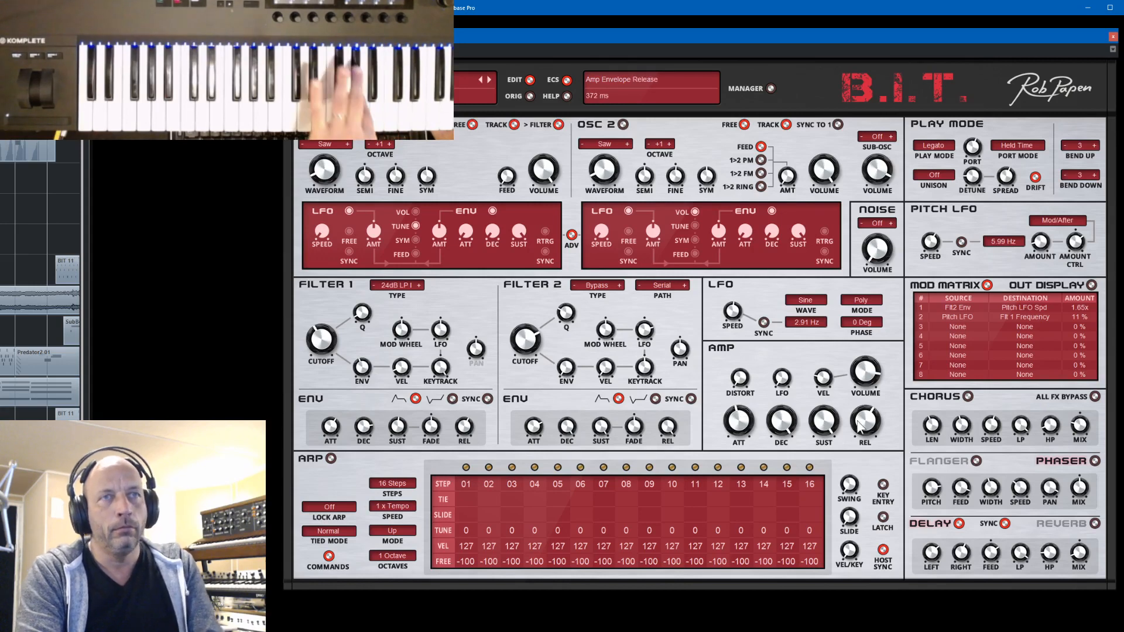
left_click_drag(864, 426, 862, 424)
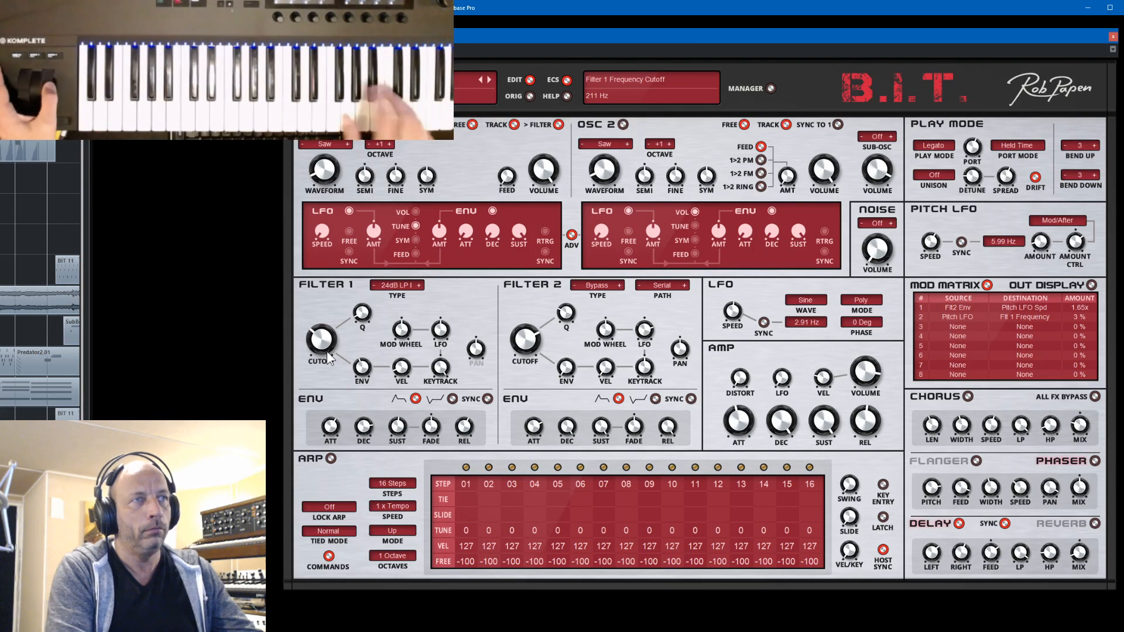
- Set the Pitch LFO speed to 5.47 Hz and the second mod matrix amount to 48%
mouse_move(434, 364)
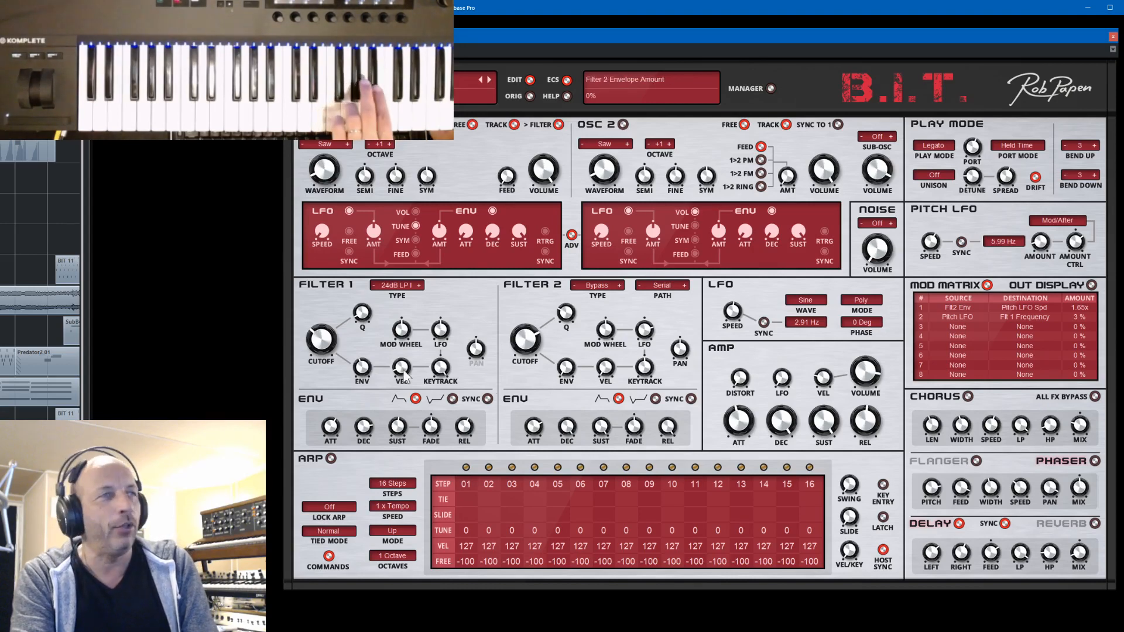
mouse_move(333, 346)
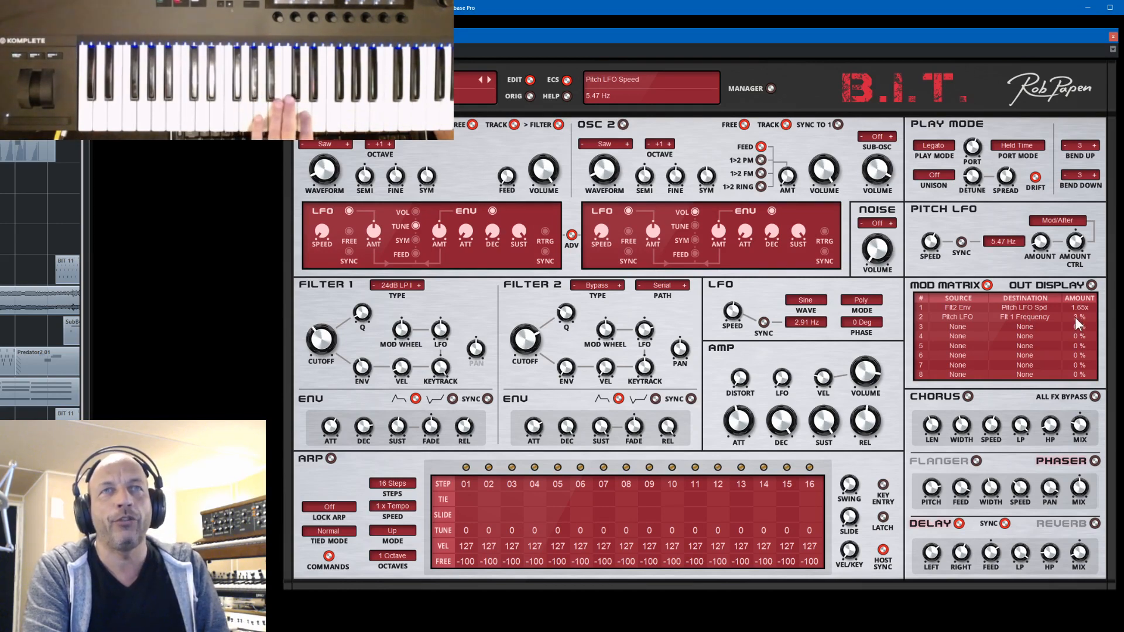
left_click_drag(1081, 319, 1085, 299)
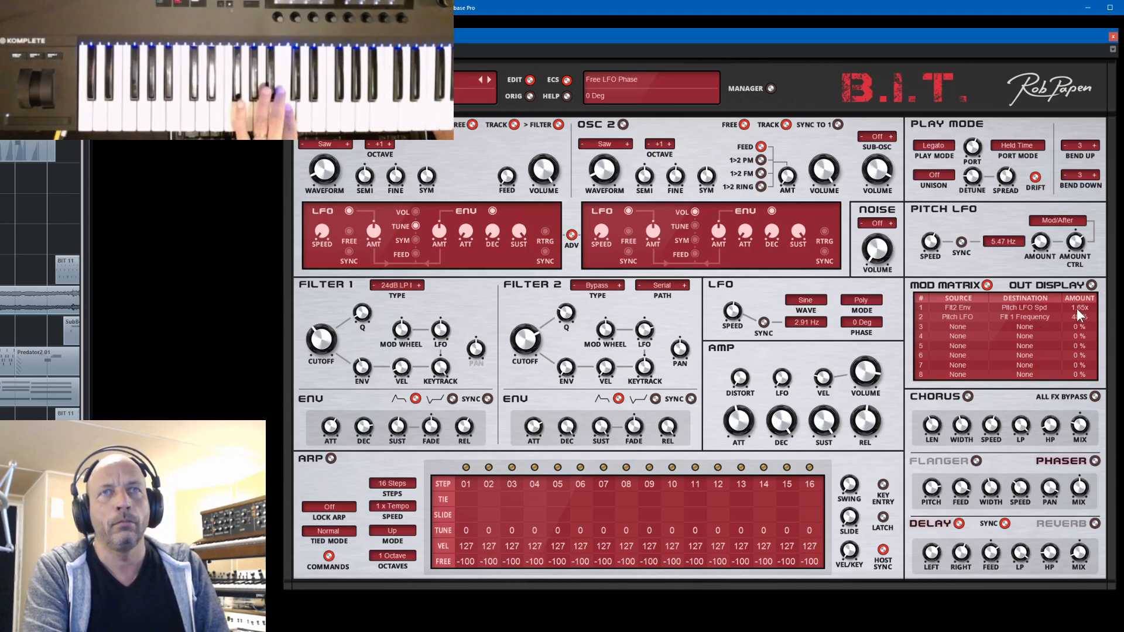
- Raise the first mod matrix amount to 4.00x and adjust filter 2's envelope attack, trying 4.6 sec
left_click_drag(1077, 308, 1101, 219)
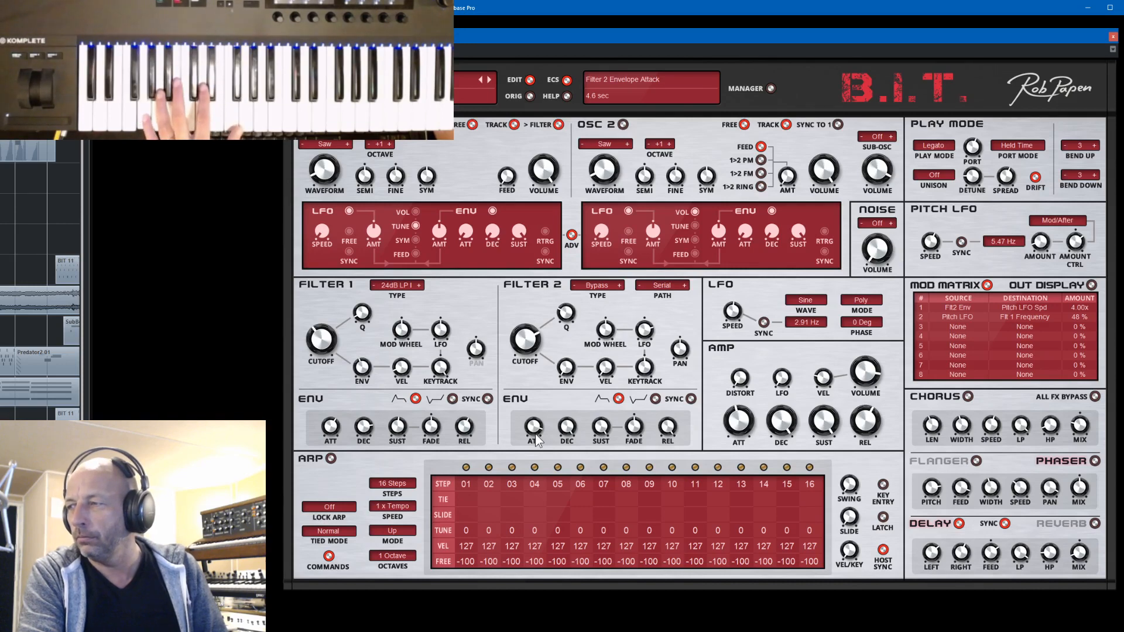
left_click_drag(535, 433, 545, 481)
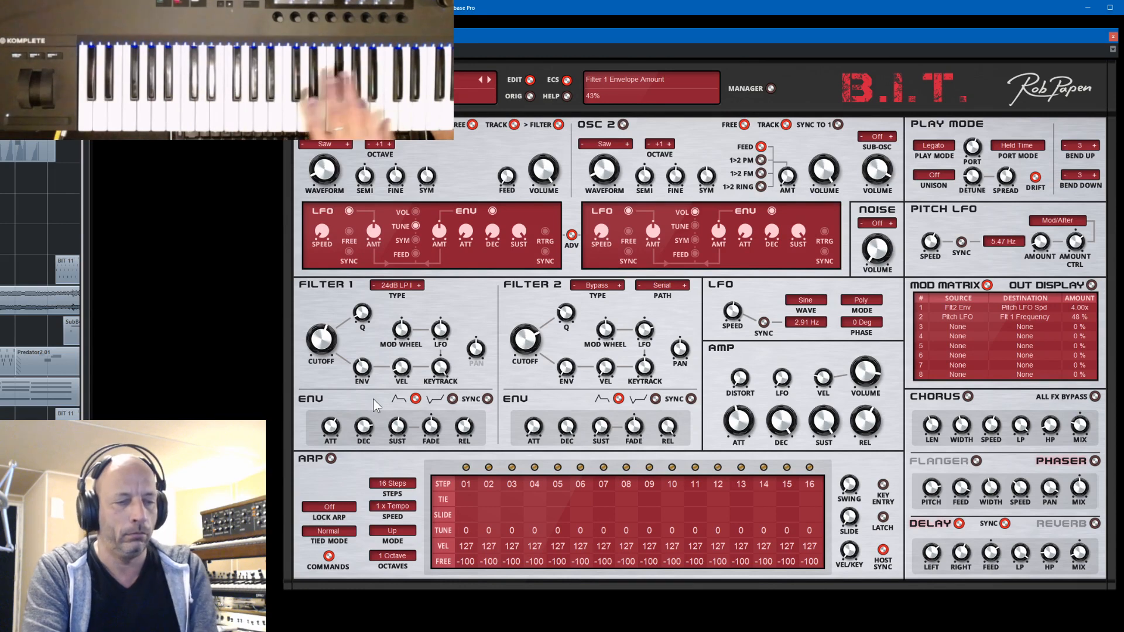
- Switch filter 1's type to 12dB BP and, after trying 1.08 Hz, set the Pitch LFO speed to 4.57 Hz
left_click(397, 285)
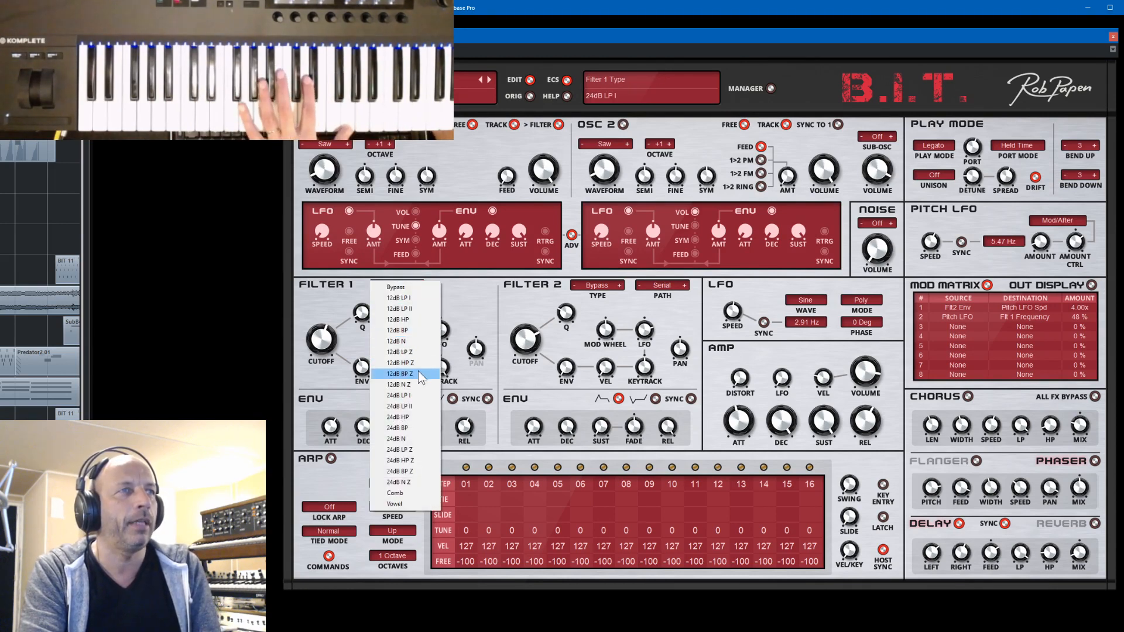
left_click(410, 332)
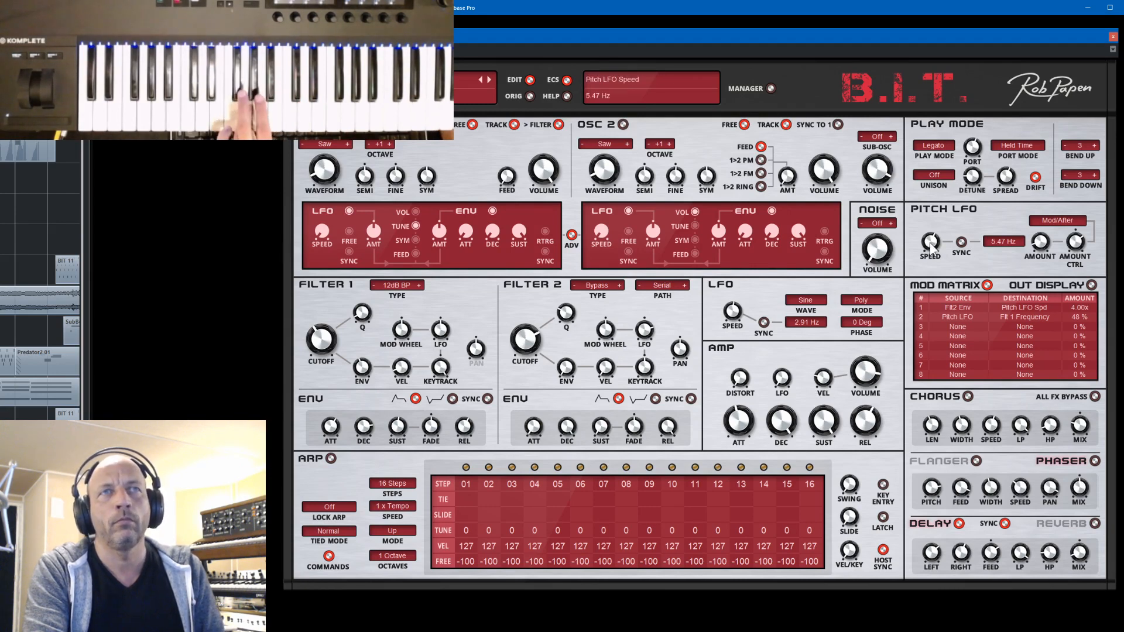
scroll(936, 248, "down", 5)
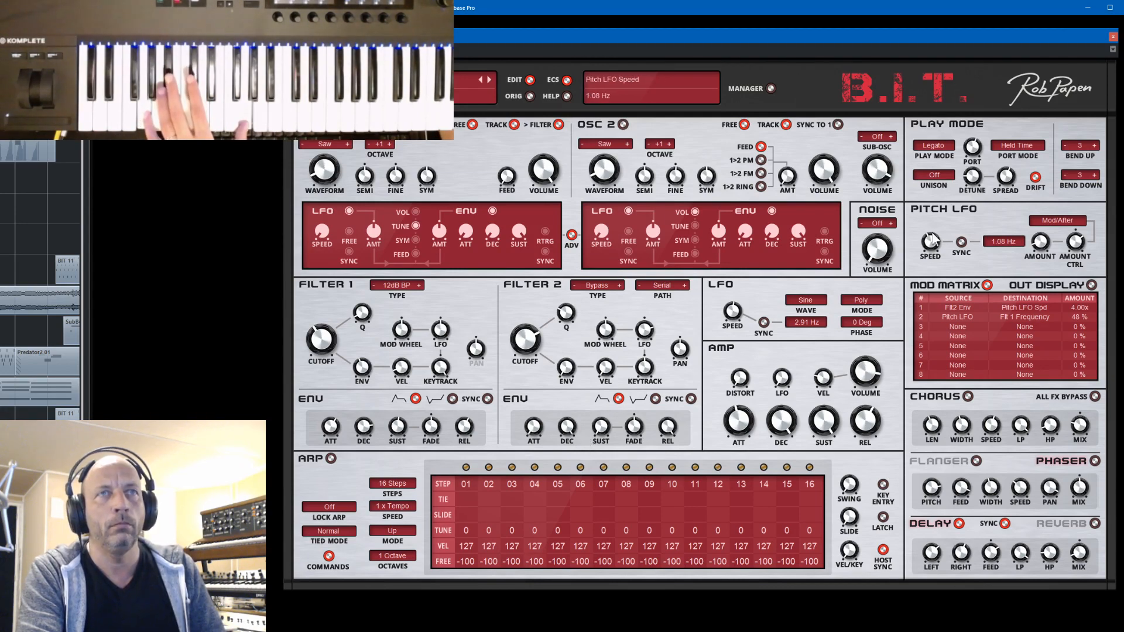
mouse_move(932, 238)
left_mouse_down()
mouse_move(932, 226)
mouse_move(935, 248)
left_mouse_up()
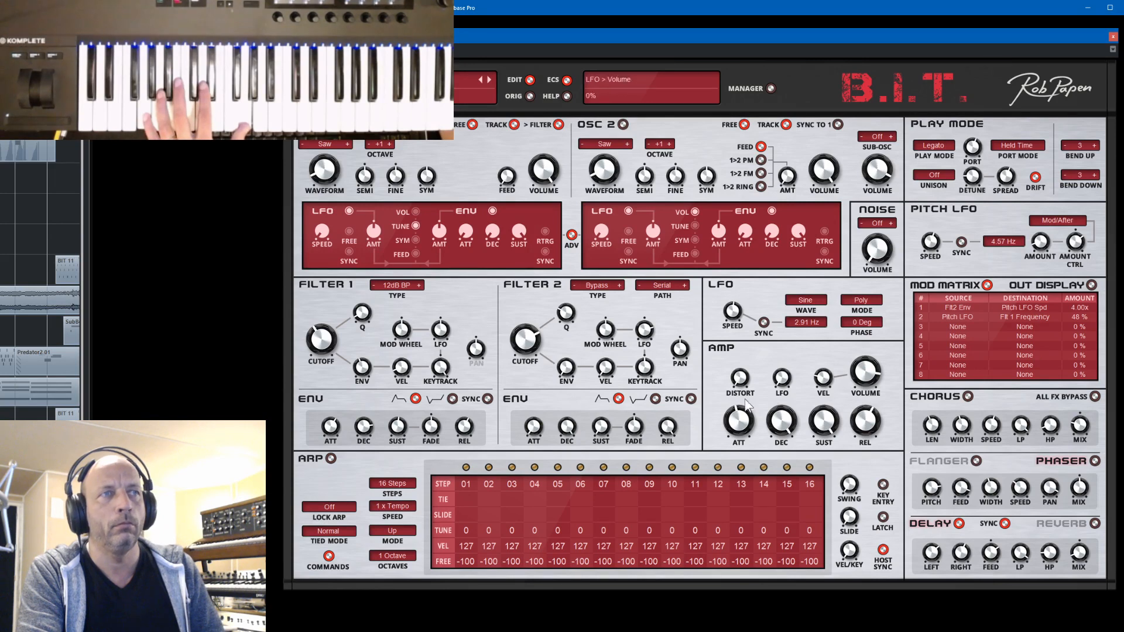
- Adjust filter 2's envelope decay and reduce filter 1's Q to 0%
left_click_drag(574, 433, 601, 471)
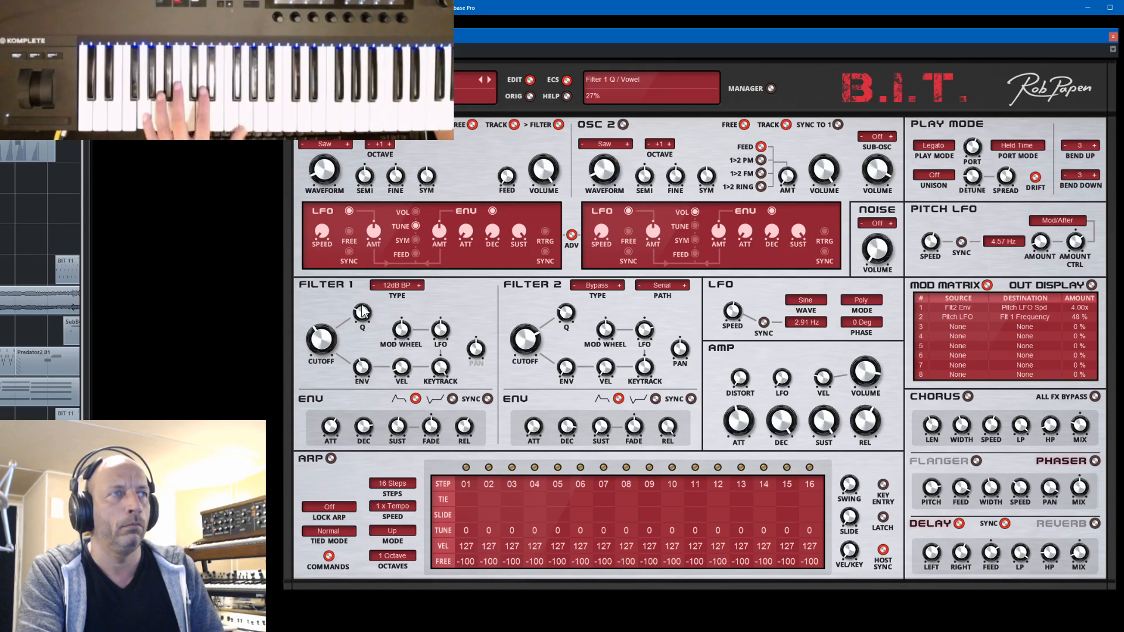
left_click_drag(362, 305, 381, 353)
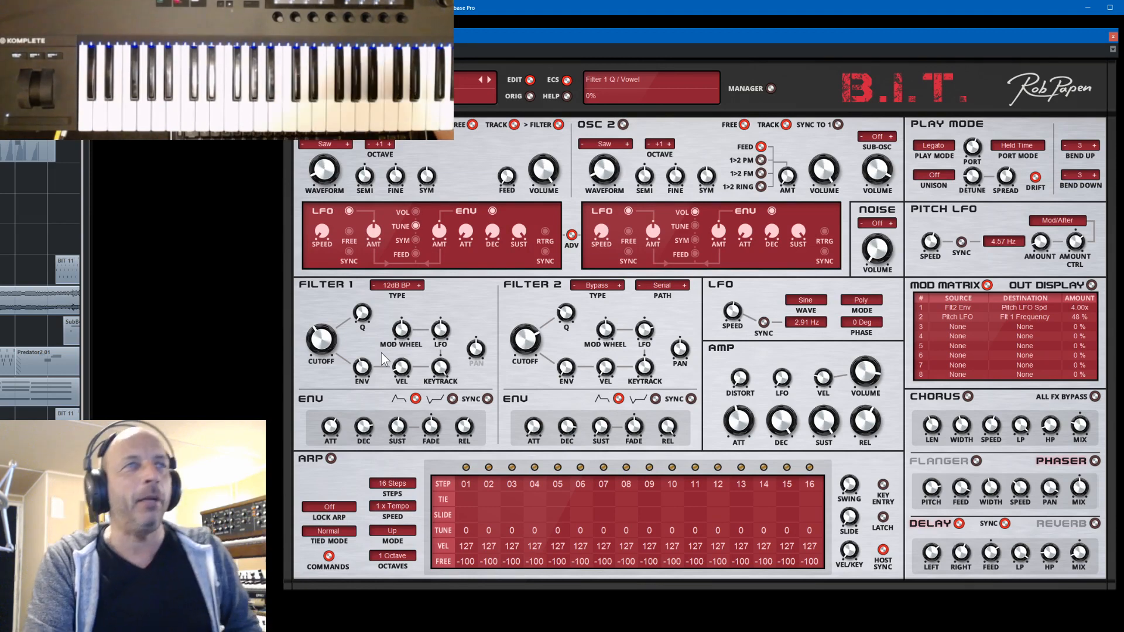
- Load preset FX 009 Prime Numbers from the 05 Sanguinea Project bank and step forward to FX 011 Carambolage
left_click(770, 88)
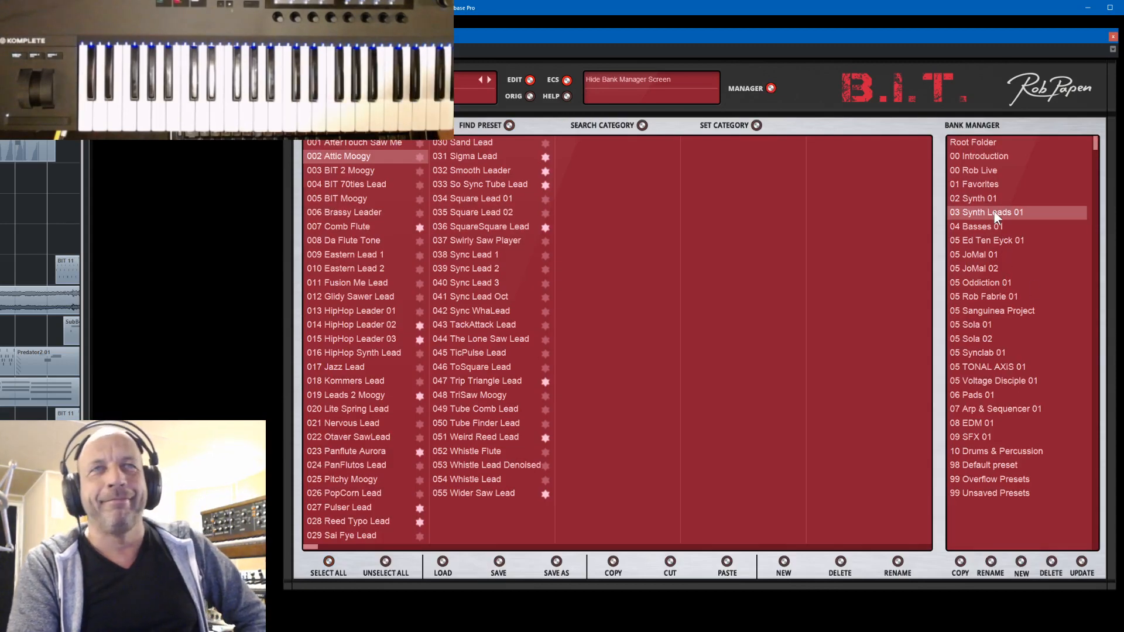
left_click(976, 229)
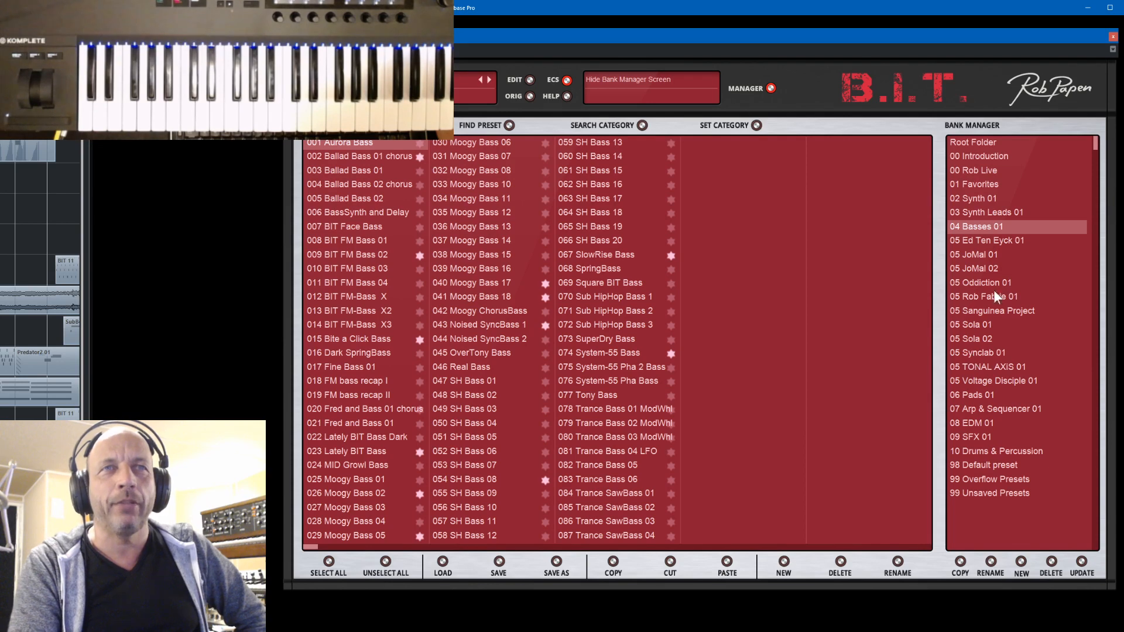
left_click(992, 313)
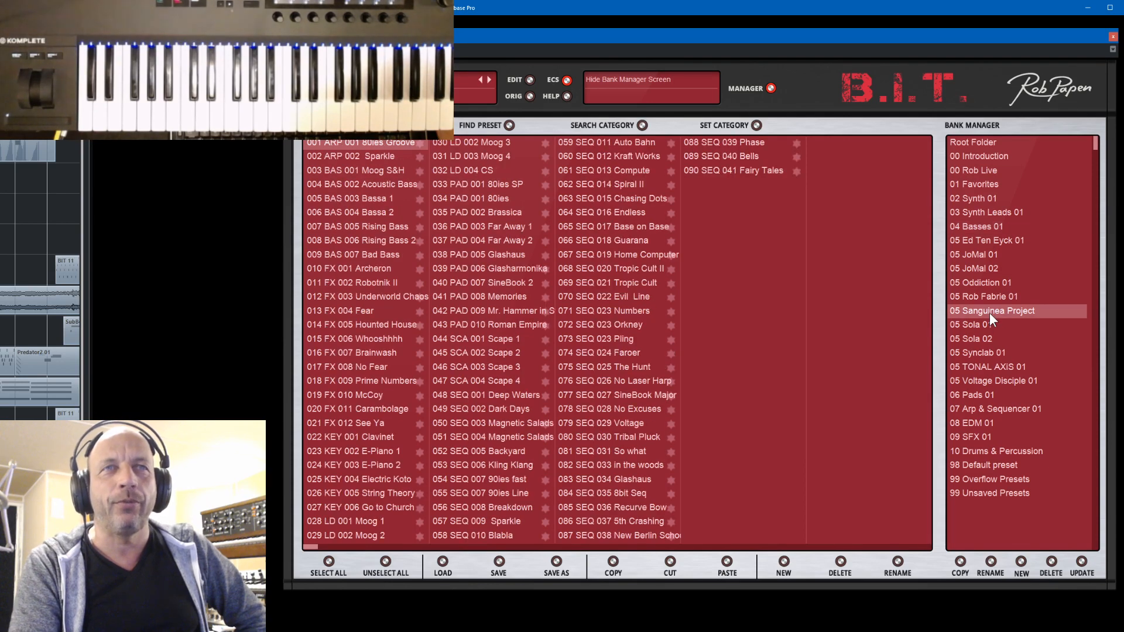
left_click(339, 382)
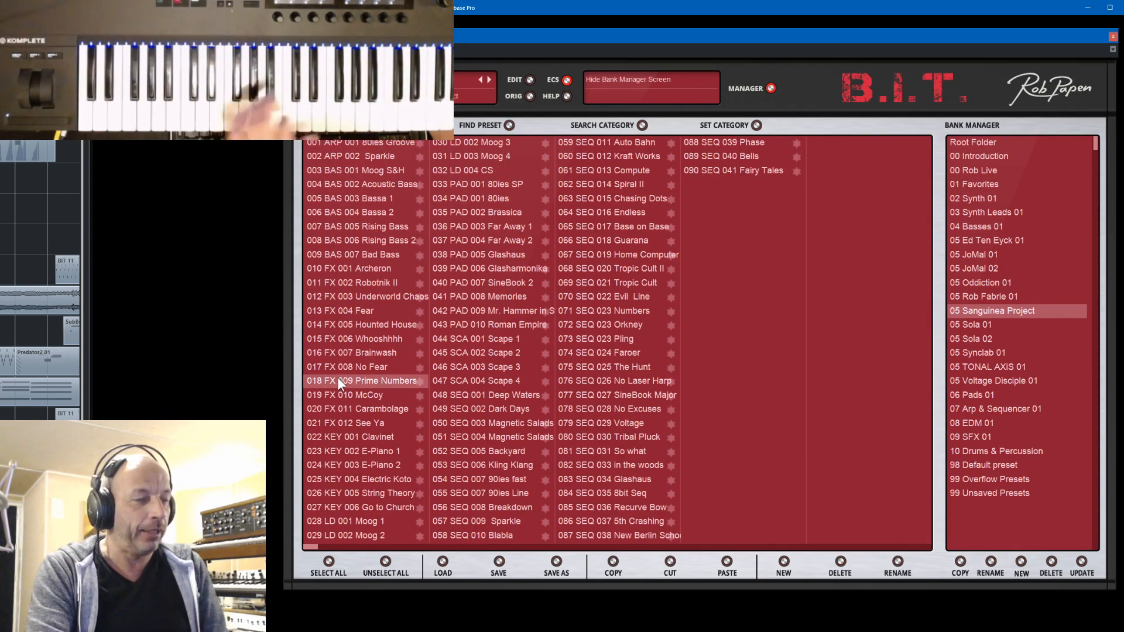
left_click(770, 88)
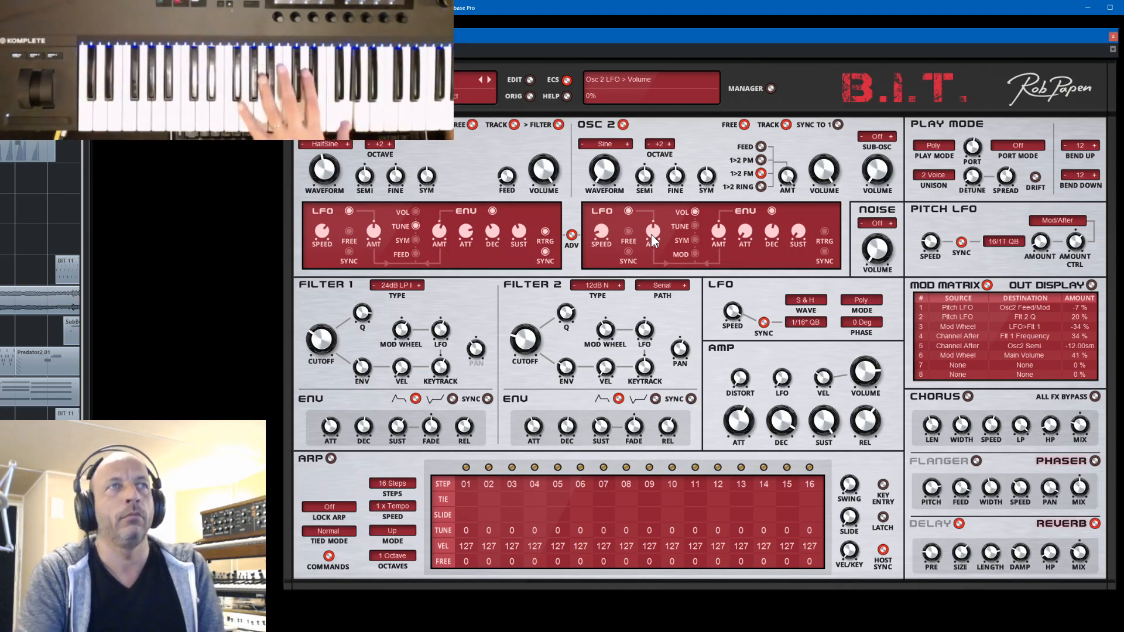
left_click(490, 78)
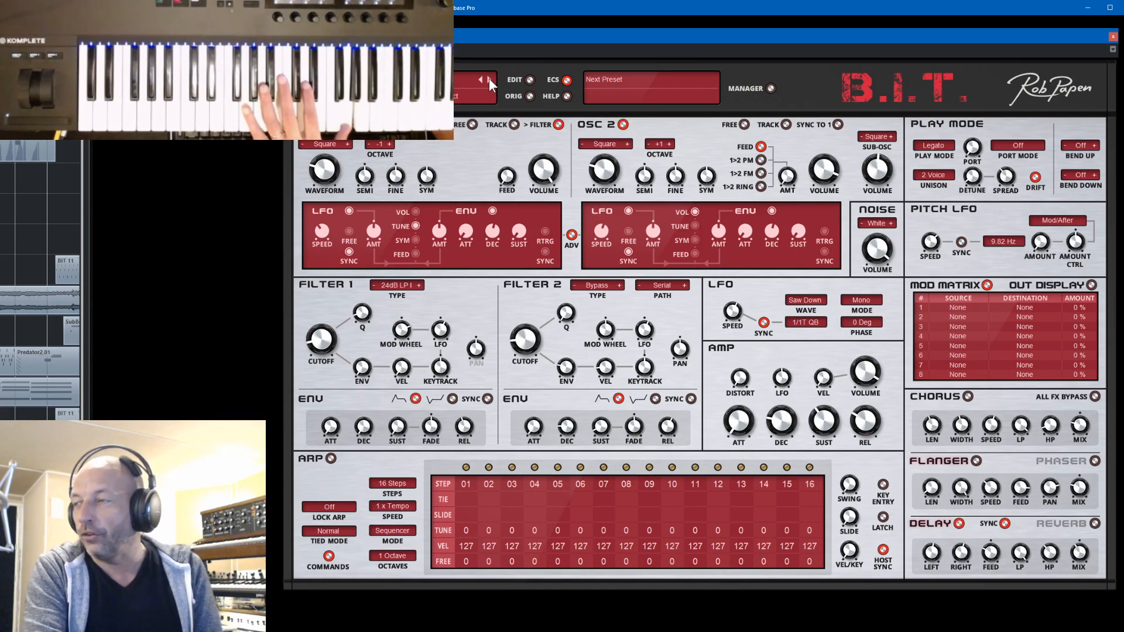
left_click(490, 78)
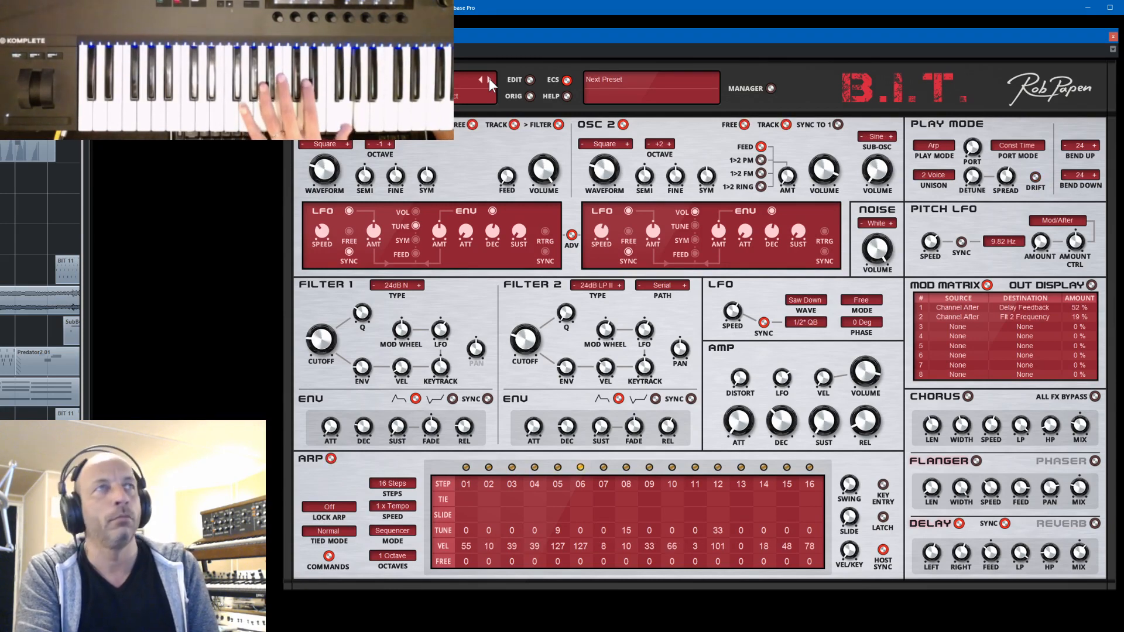
- Try the presets SEQ 029 Voltage and SEQ 026 No Laser Harp, and load 087 SEQ 038 New Berlin for playing
left_click(770, 89)
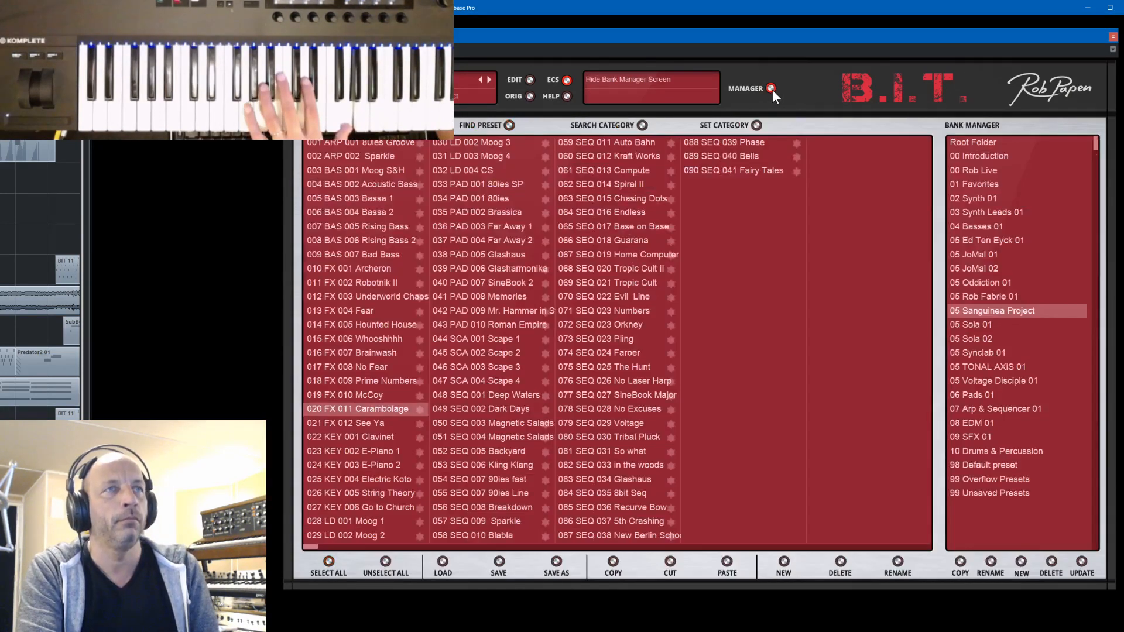
left_click(589, 420)
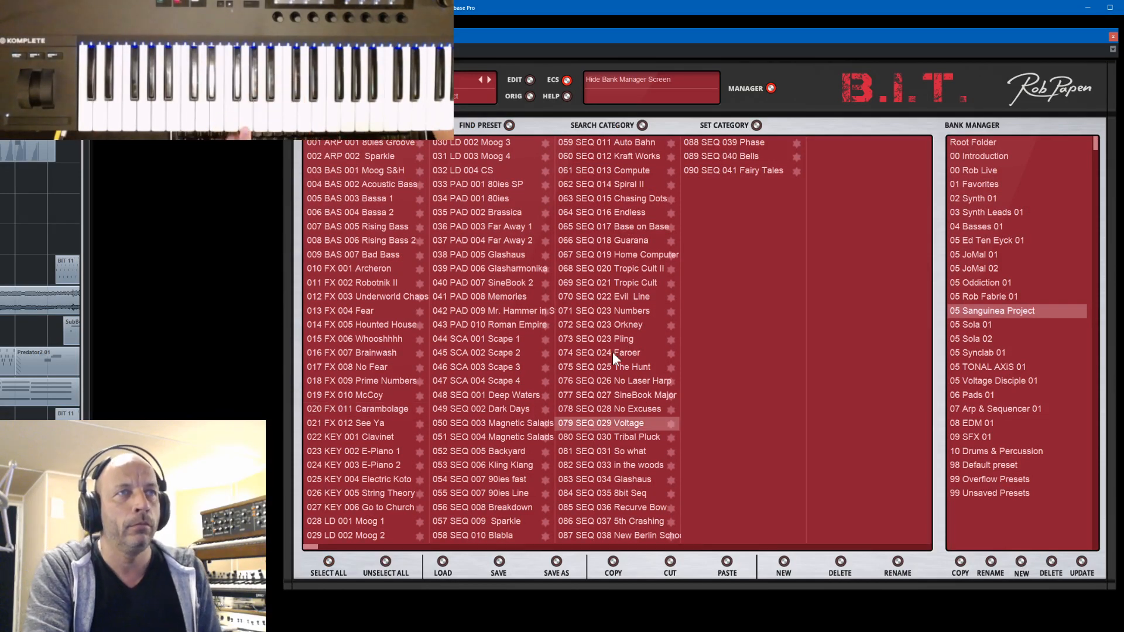
left_click(588, 381)
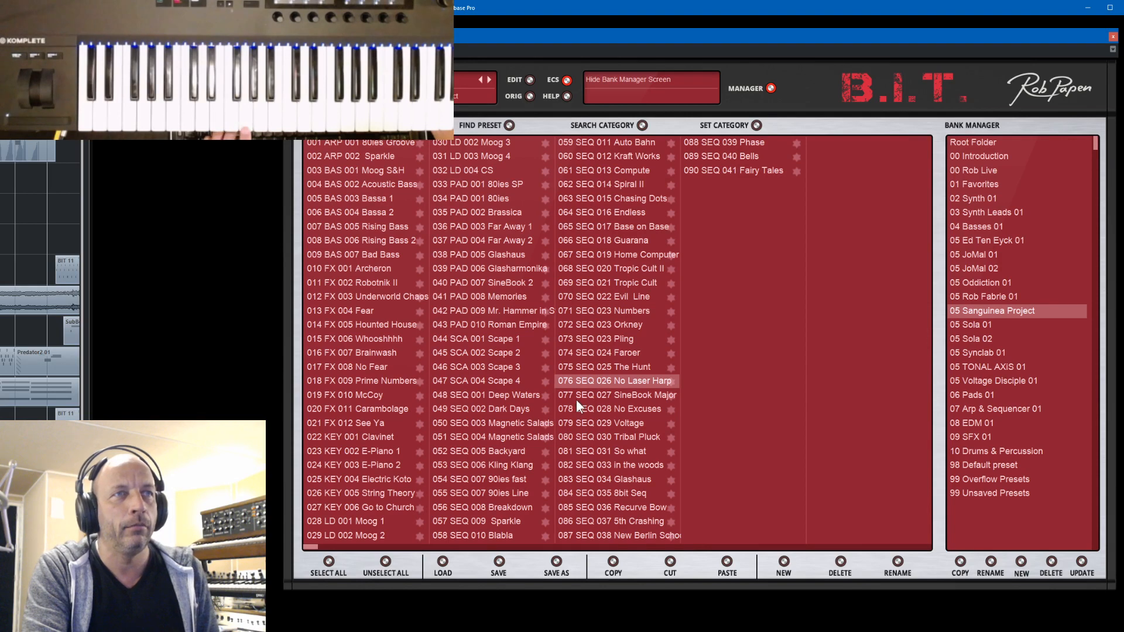
left_click(589, 534)
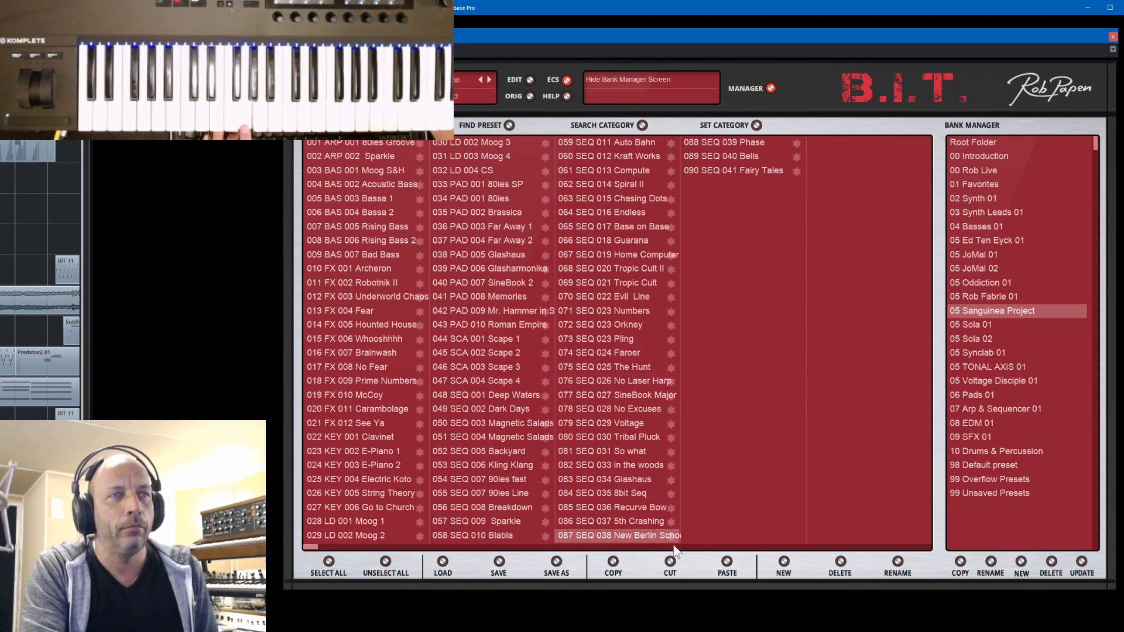
left_click(770, 88)
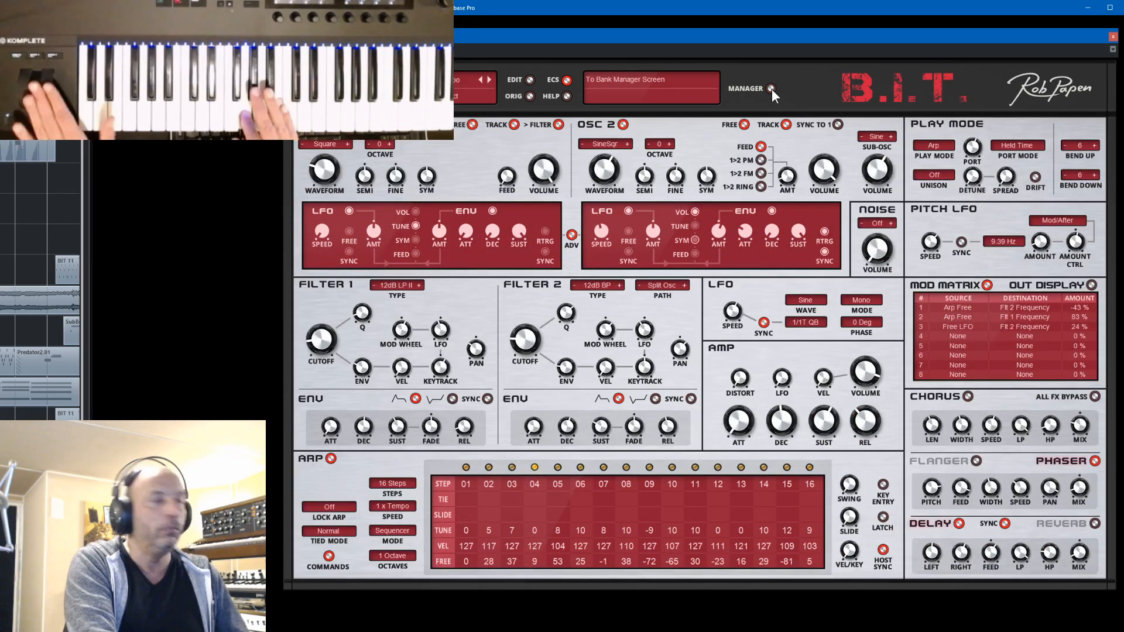
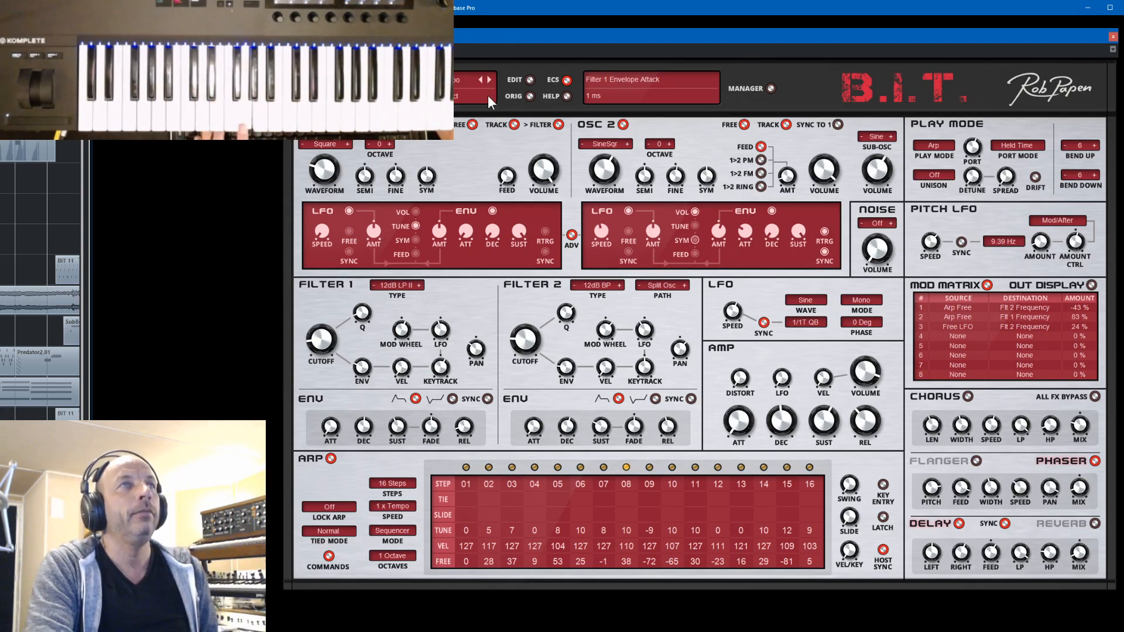
- Step forward through the Sanguinea Project presets from SEQ 038 New Berlin to SEQ 041 Fairy Tales
left_click(490, 79)
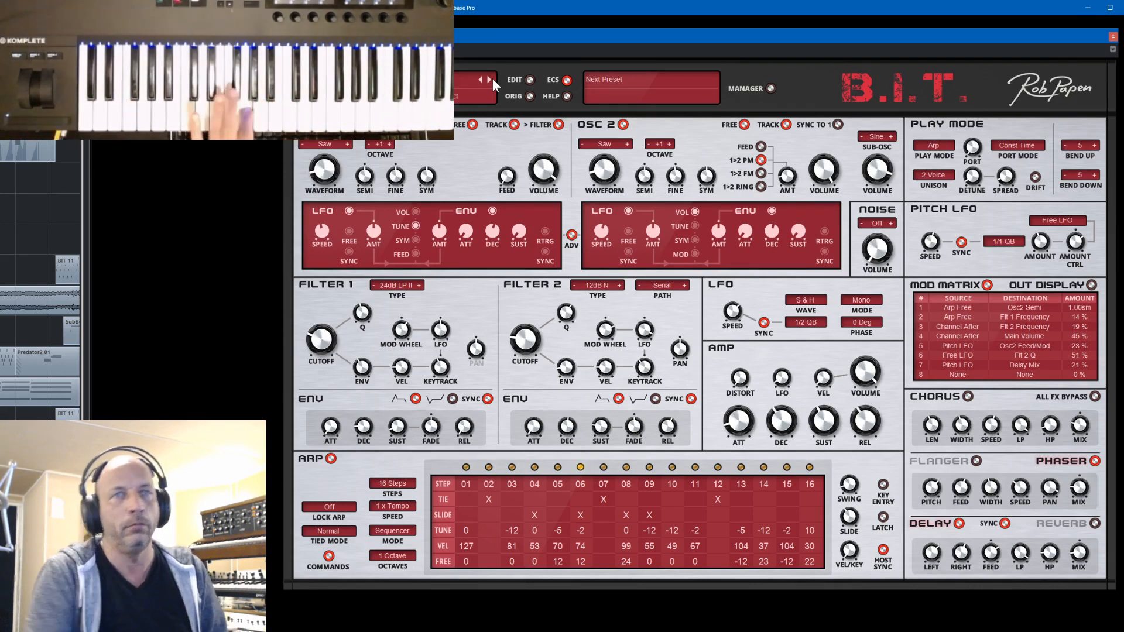
left_click(493, 78)
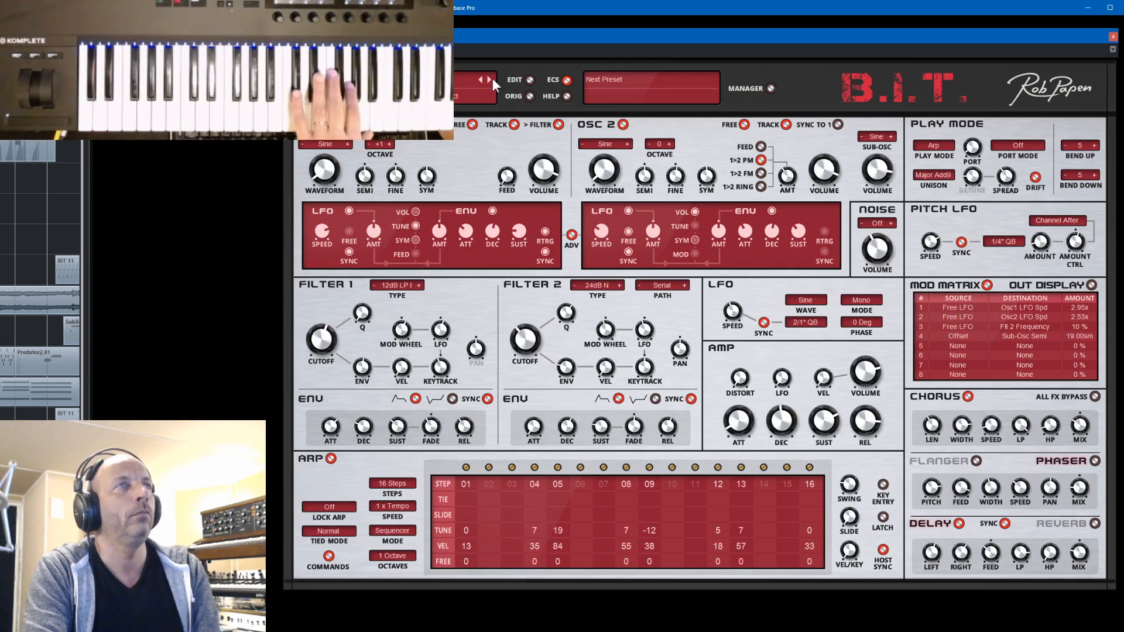
left_click(493, 78)
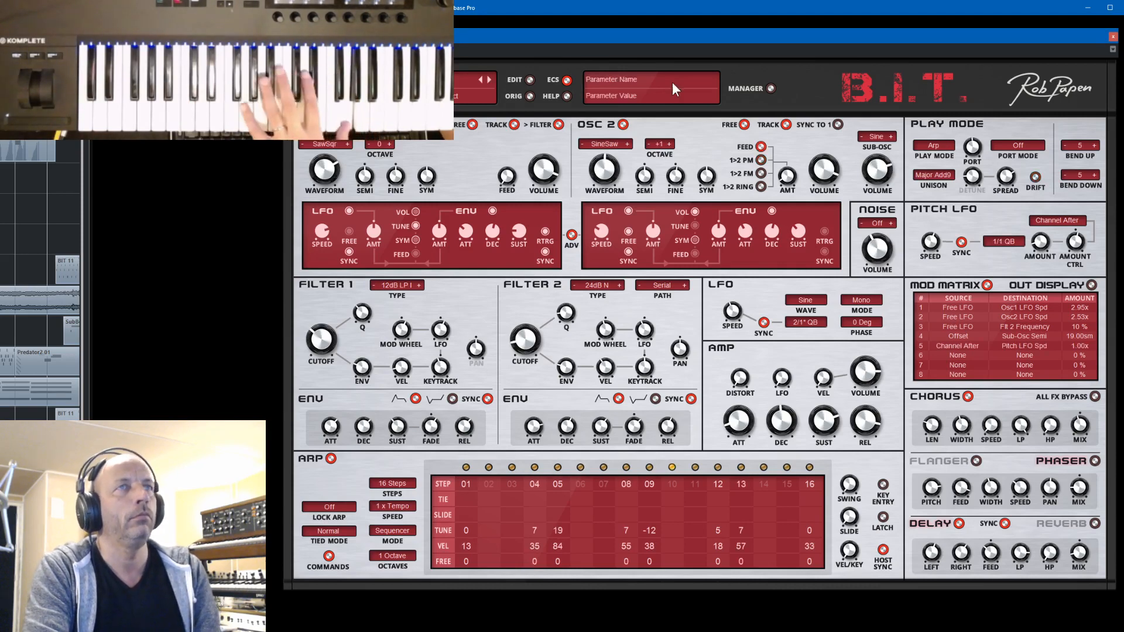
- Load preset 007 BAS 005 Rising Bass from the bank manager and return to the synth controls
left_click(770, 88)
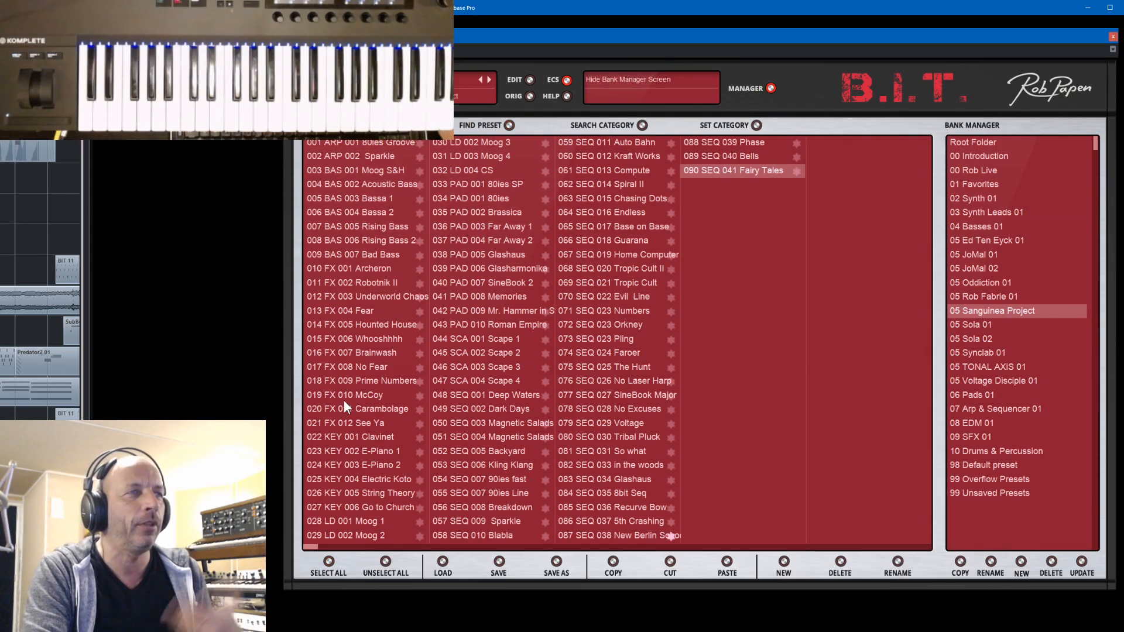
left_click(364, 230)
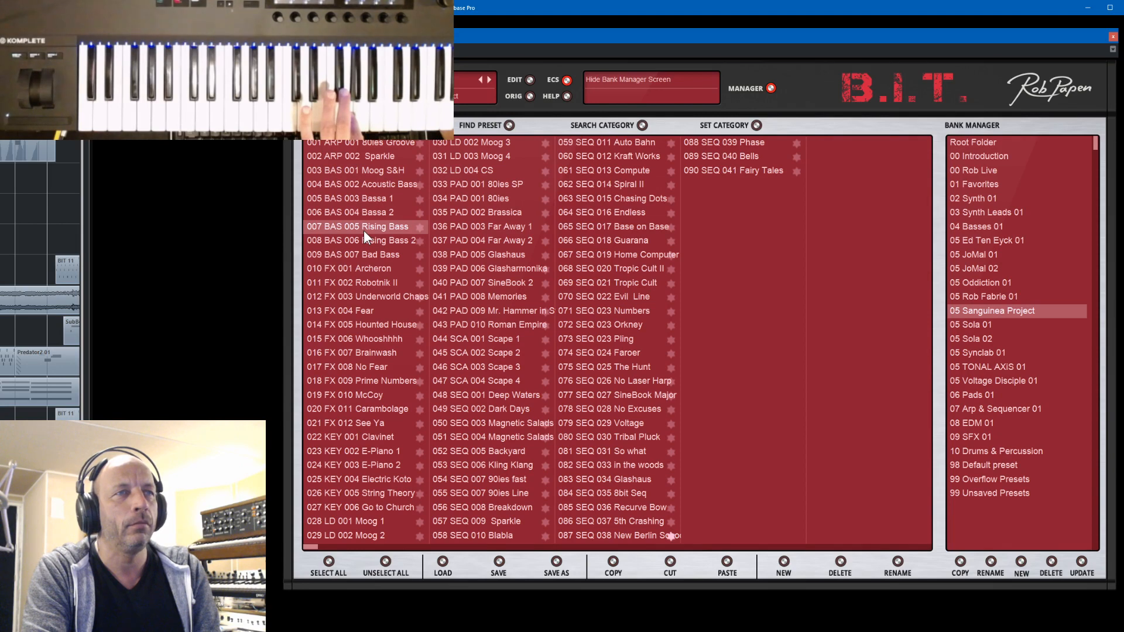
left_click(769, 88)
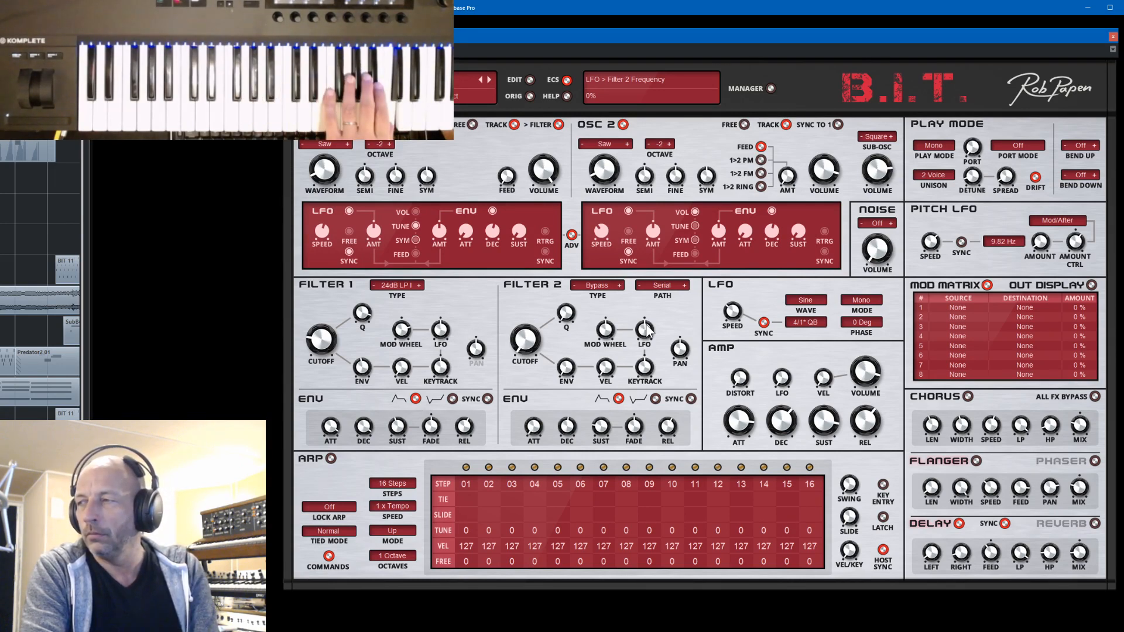
- Try the presets SEQ 023 Pling, SEQ 020 Tropic Cult II and SEQ 017 Base on Base from the bank manager
left_click(771, 88)
left_click(609, 341)
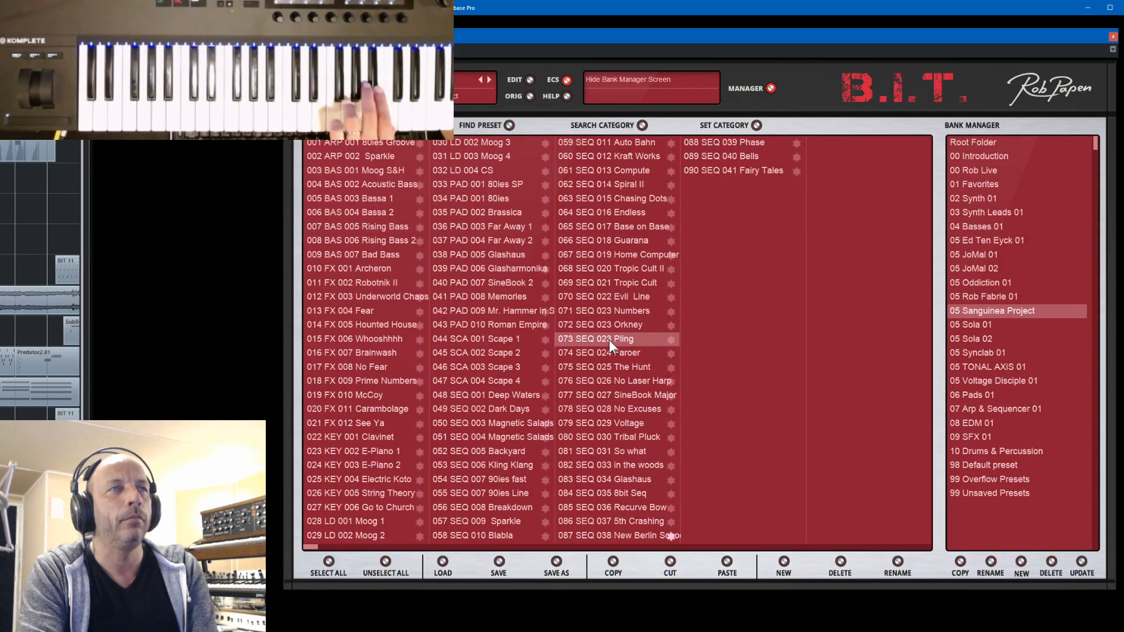
left_click(619, 271)
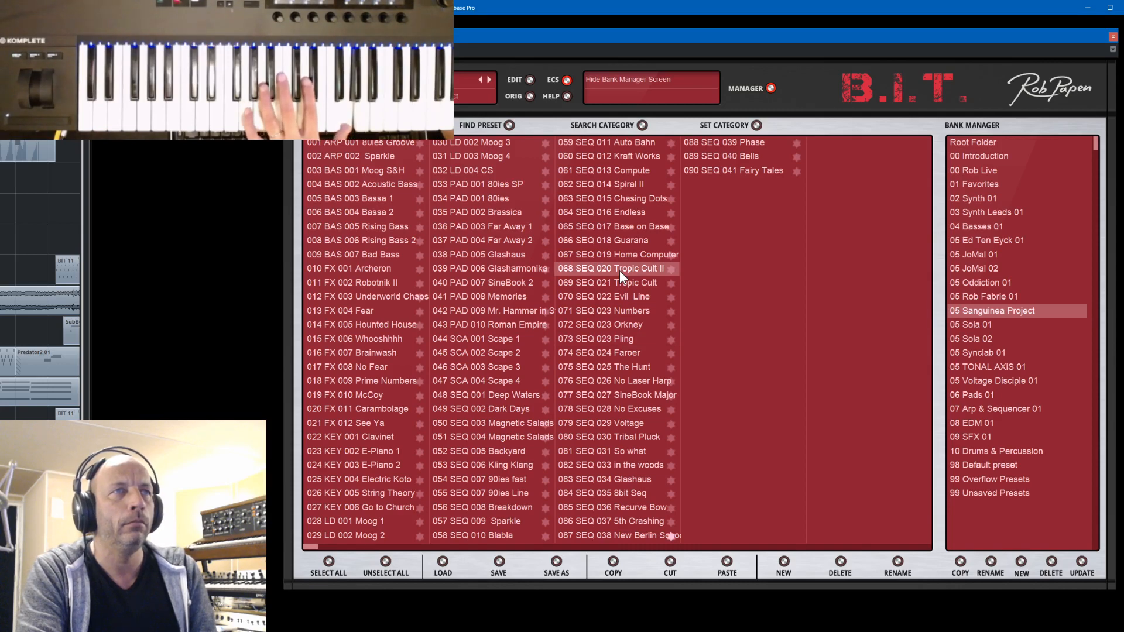
left_click(610, 228)
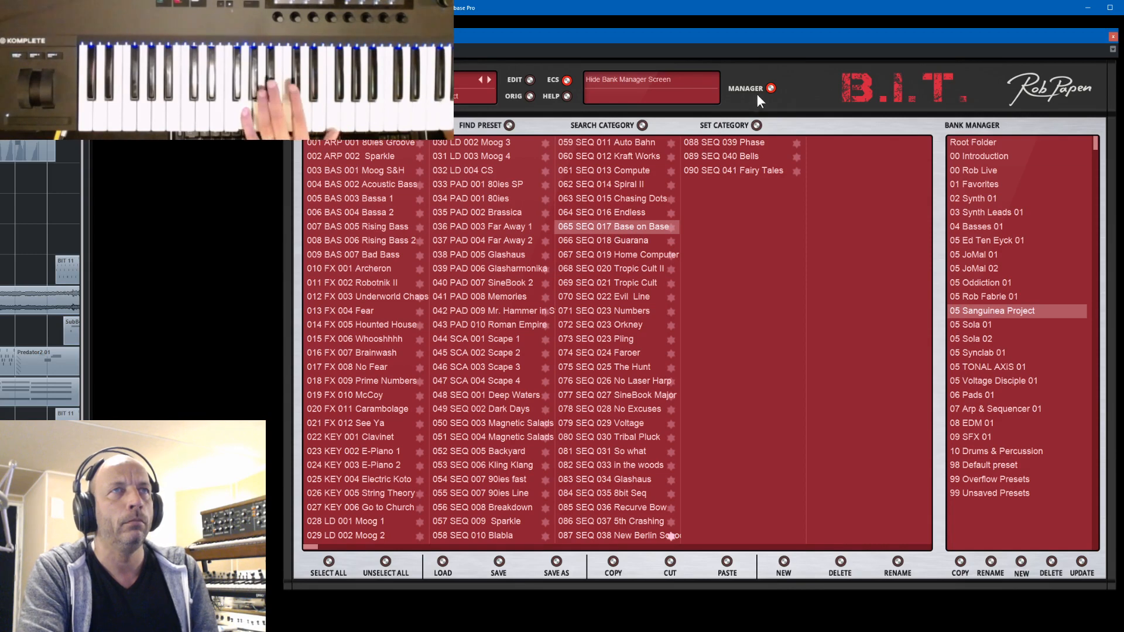
- Try preset SEQ 016 Endless, then load SEQ 014 Spiral II and show its synth controls
left_click(583, 214)
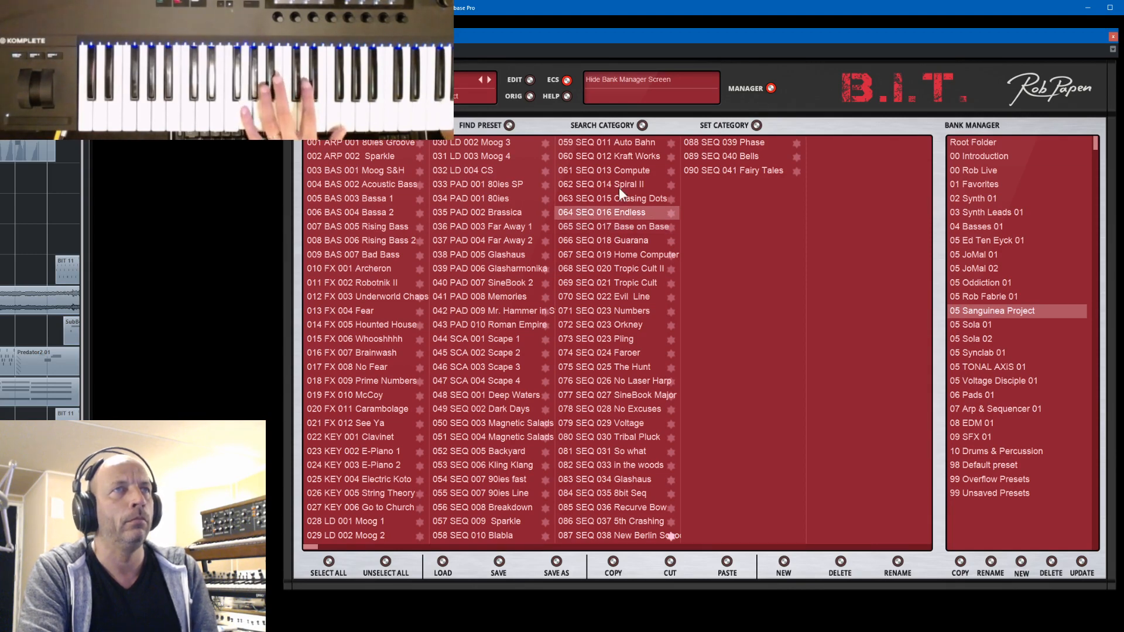
left_click(578, 185)
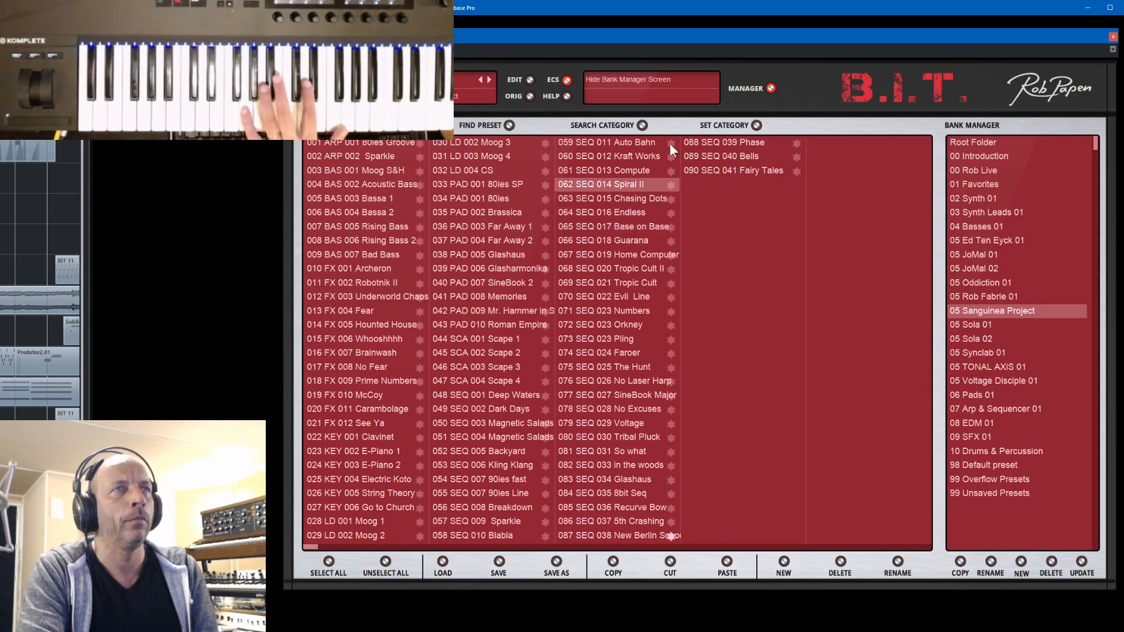
left_click(770, 89)
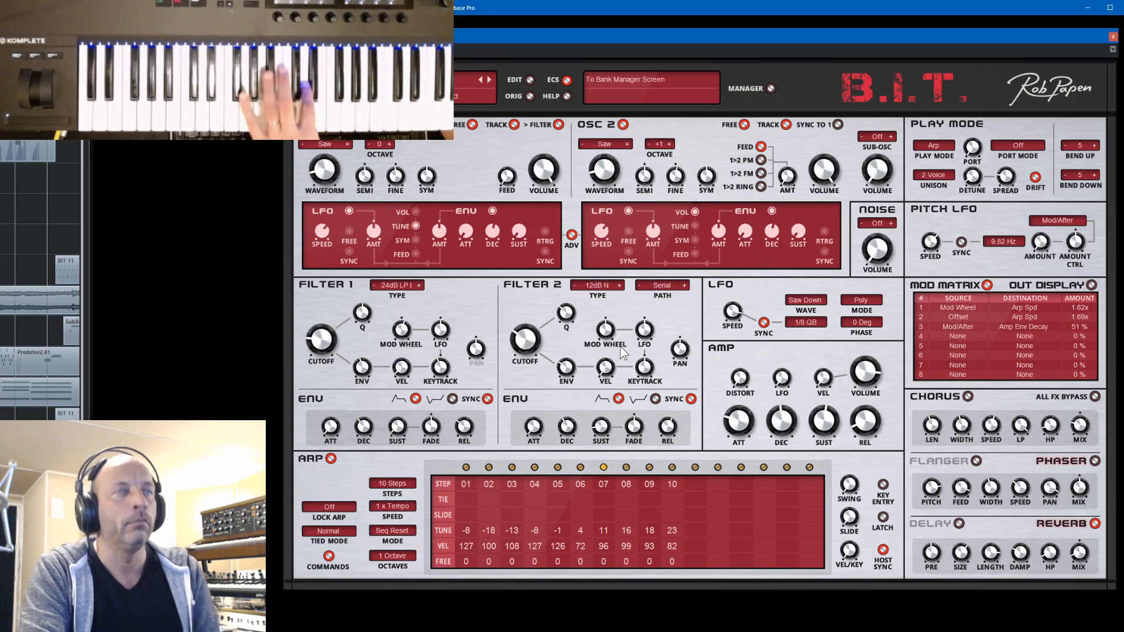
- Load preset SEQ 013 Compute, show its synth controls and step back to SEQ 012 Kraft Works
left_click(771, 88)
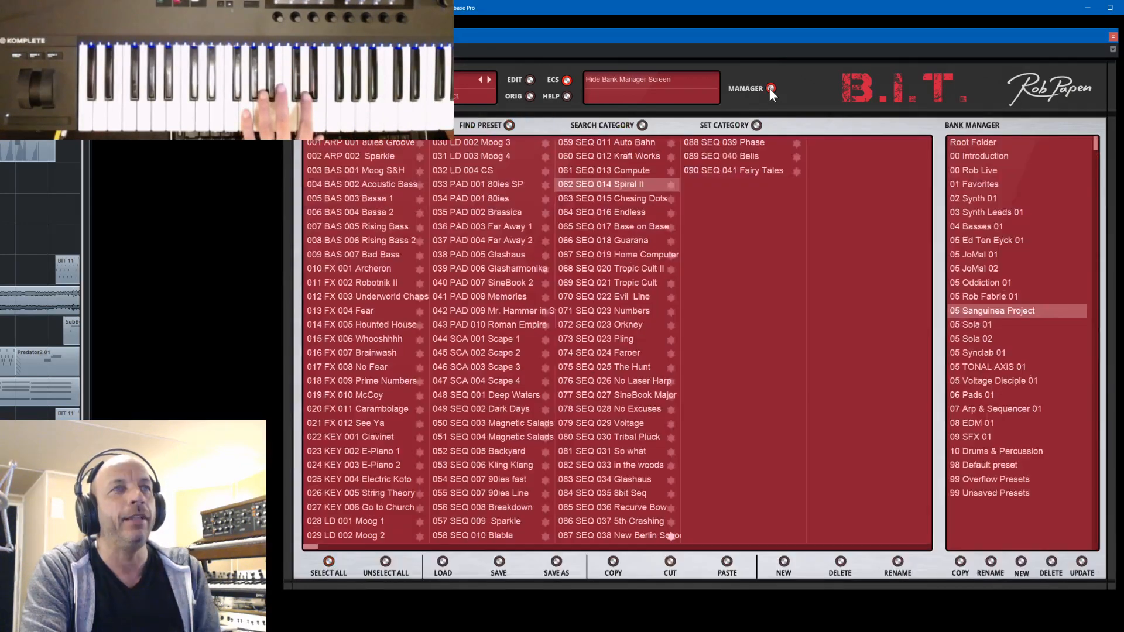
left_click(617, 169)
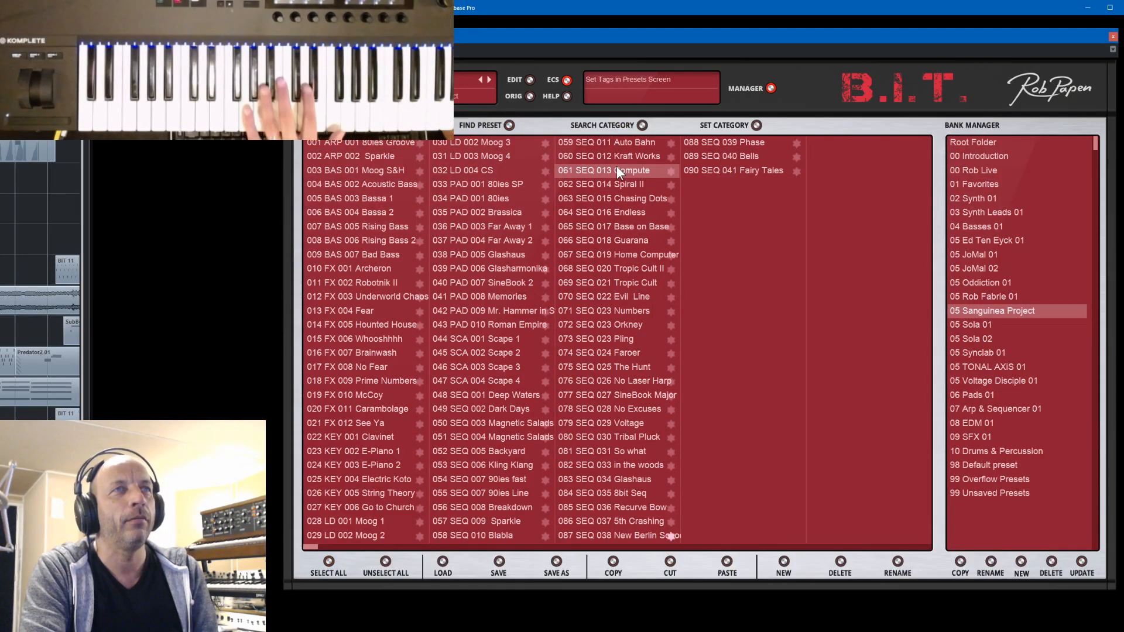
left_click(771, 88)
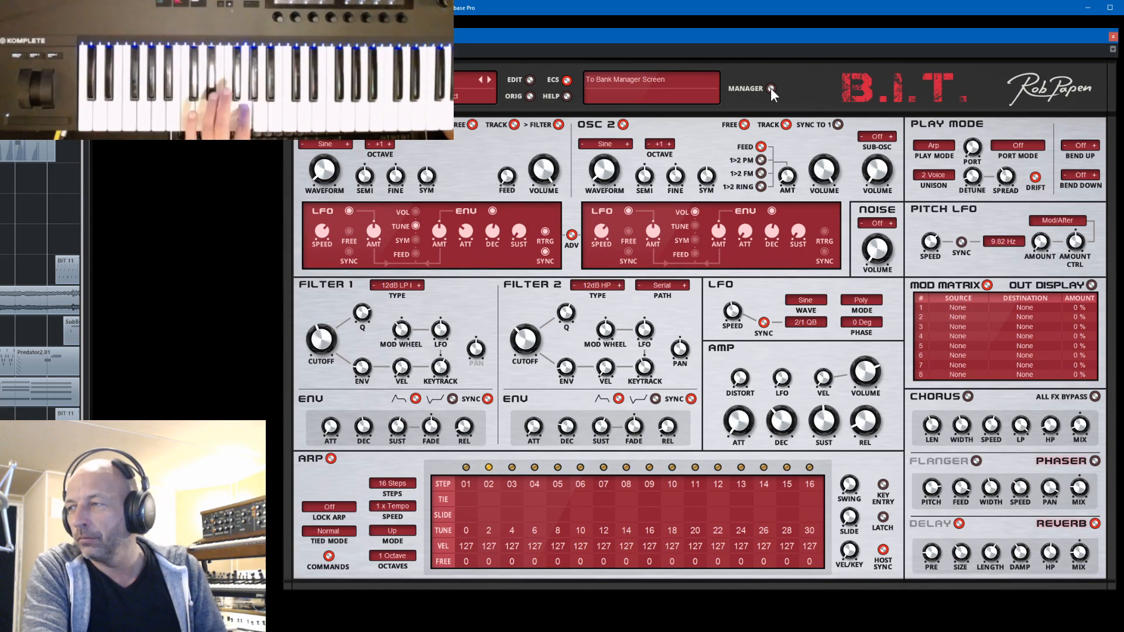
left_click(481, 79)
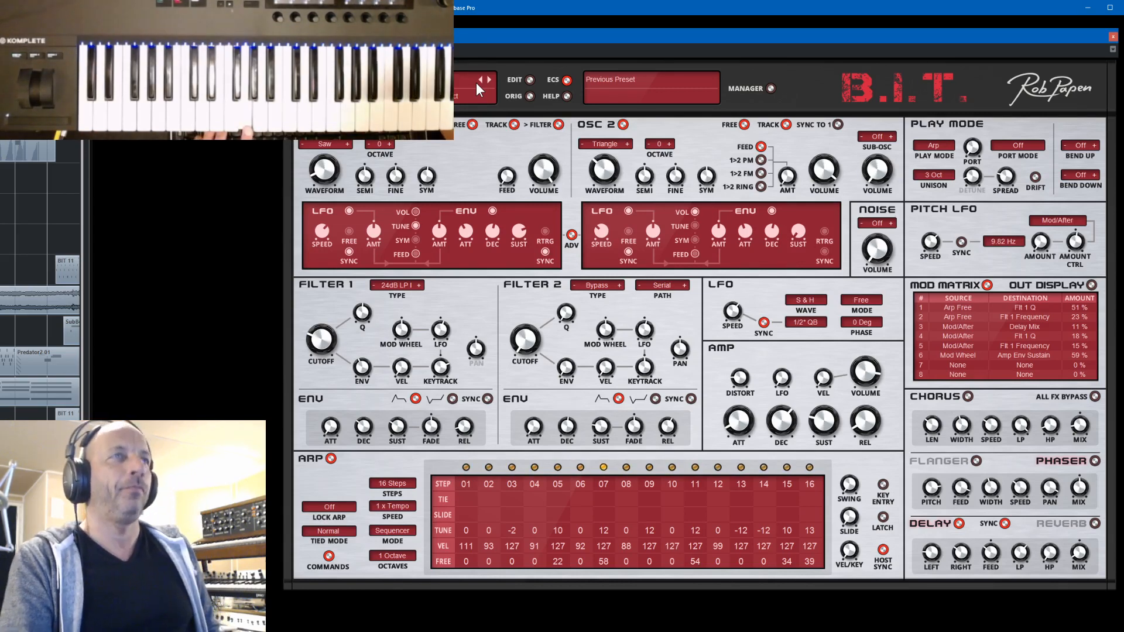
- Load preset 003 Catch a Modular 01 from the 07 Arp & Sequencer 01 bank and show its synth controls
left_click(771, 88)
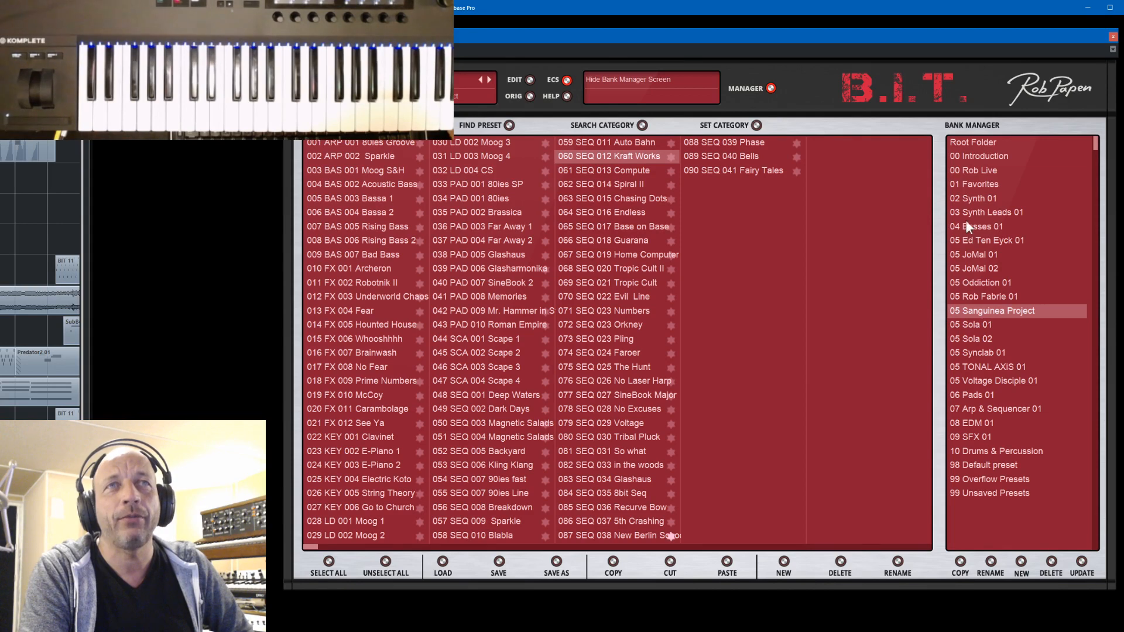
left_click(985, 410)
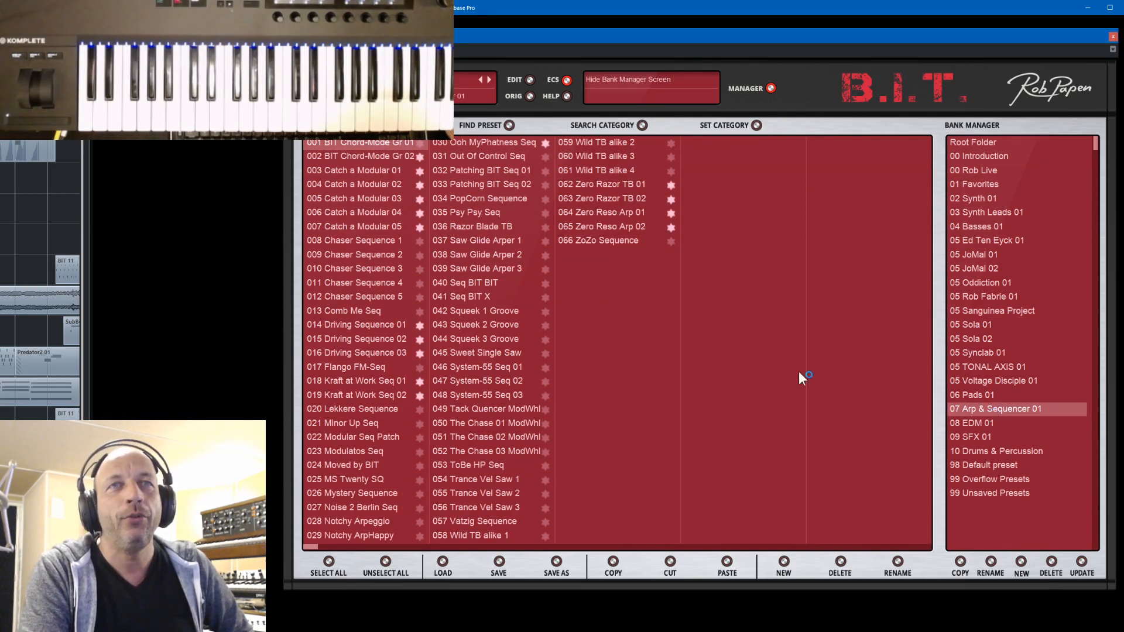
left_click(351, 173)
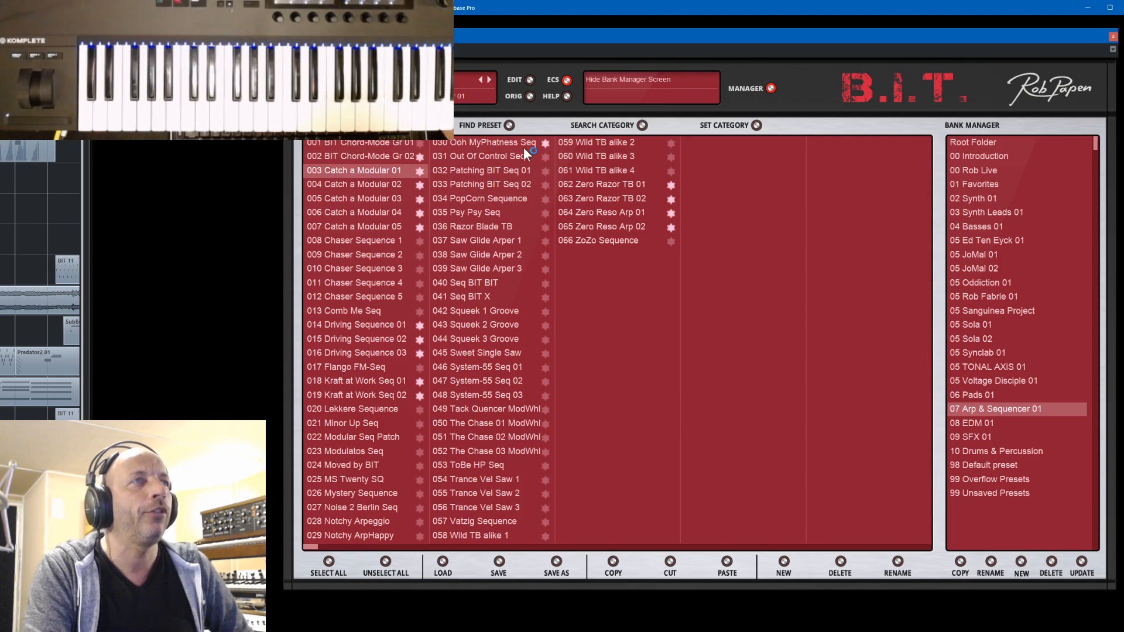
left_click(771, 88)
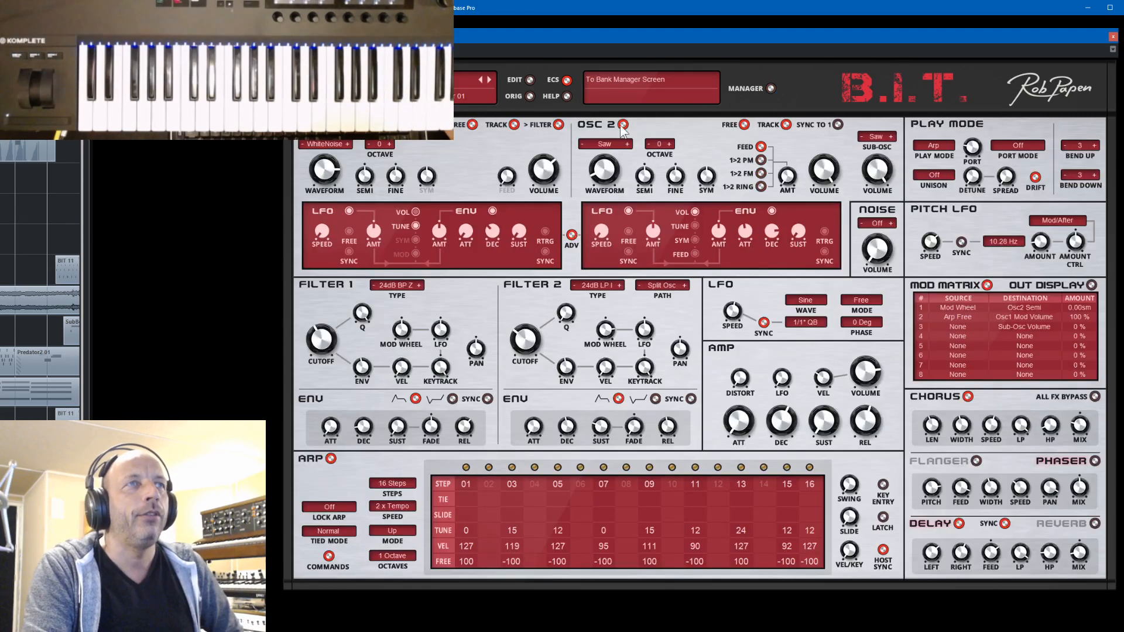
- Step forward through the Catch a Modular presets, go back to Catch a Modular 04 and adjust filter 2's cutoff
left_click(489, 79)
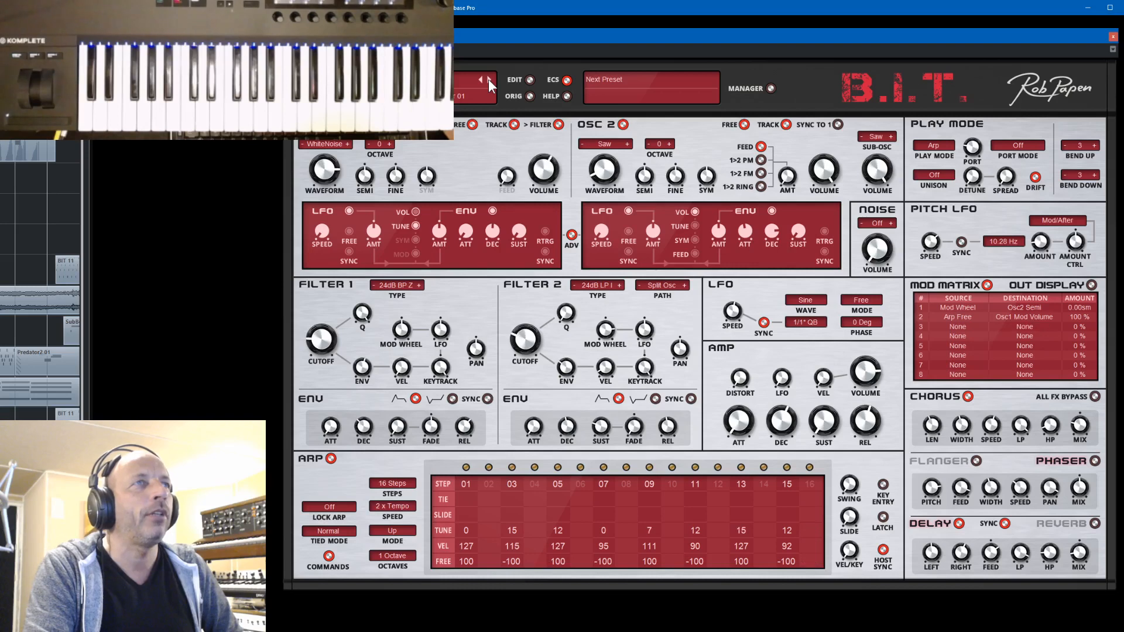
left_click(488, 79)
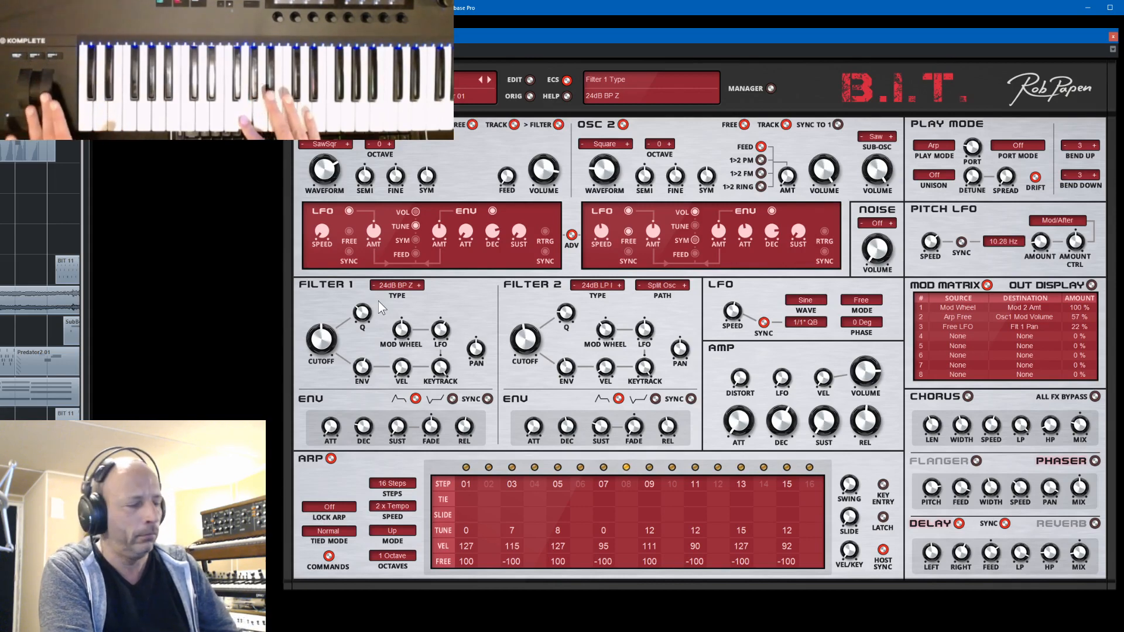
left_click(481, 78)
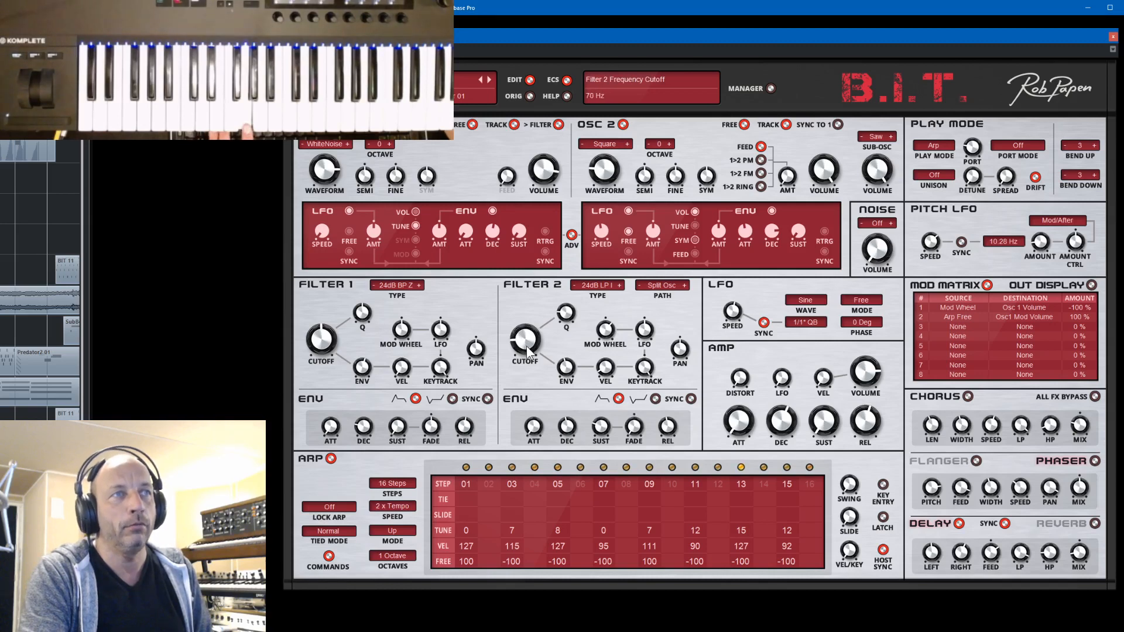
left_click_drag(526, 346, 529, 339)
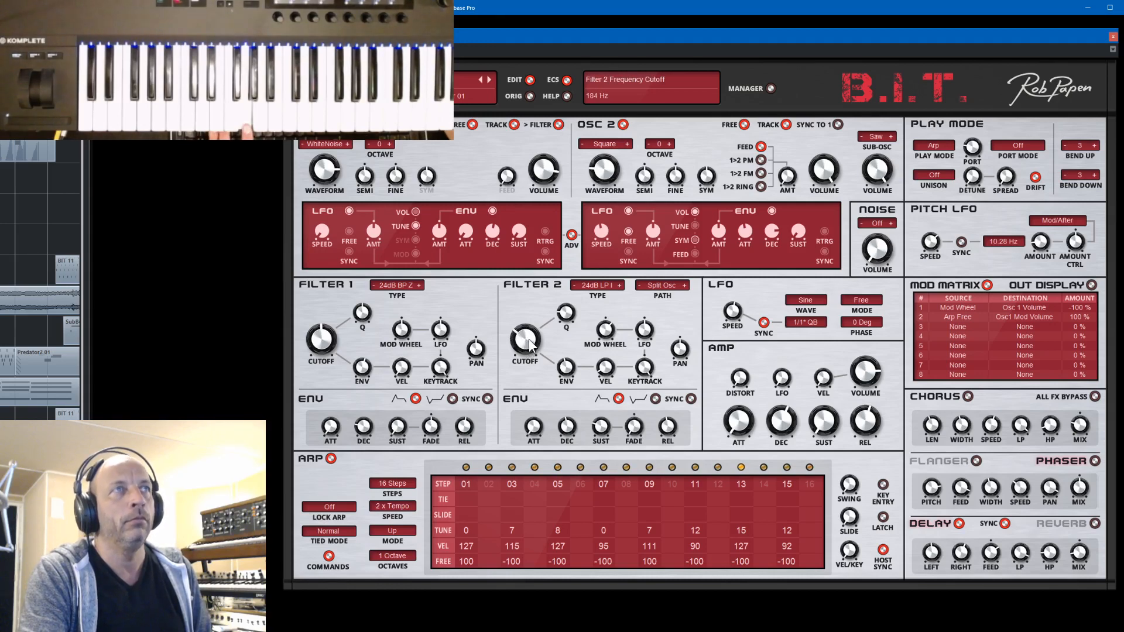
- Step back to Catch a Modular 03 and compare its sound with oscillator 2 switched off and on again
left_click(481, 78)
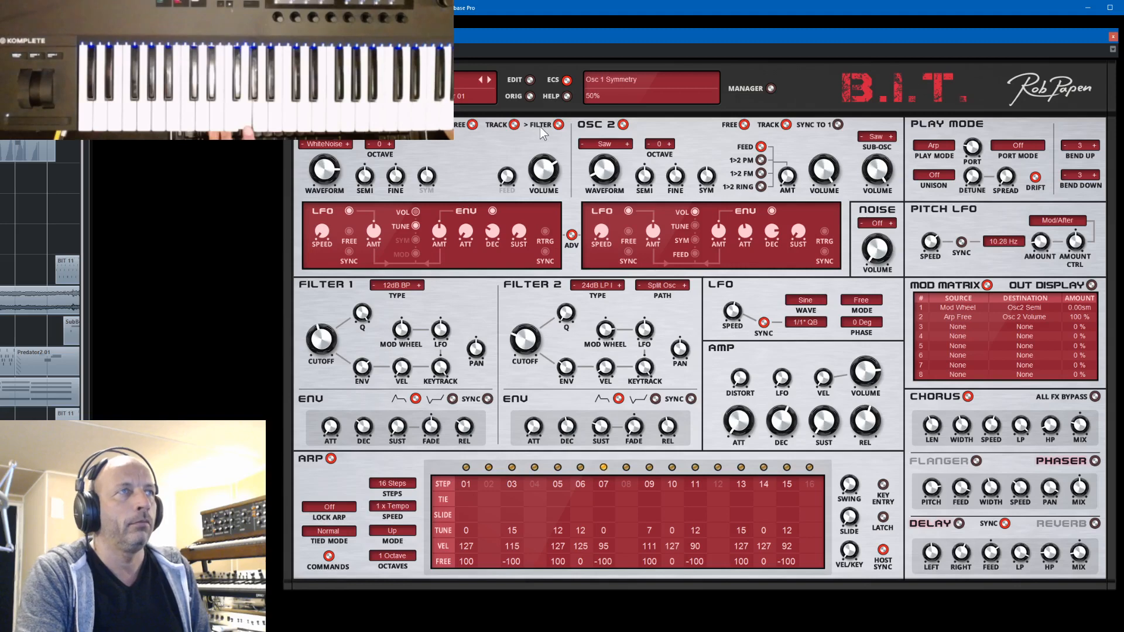
left_click(623, 125)
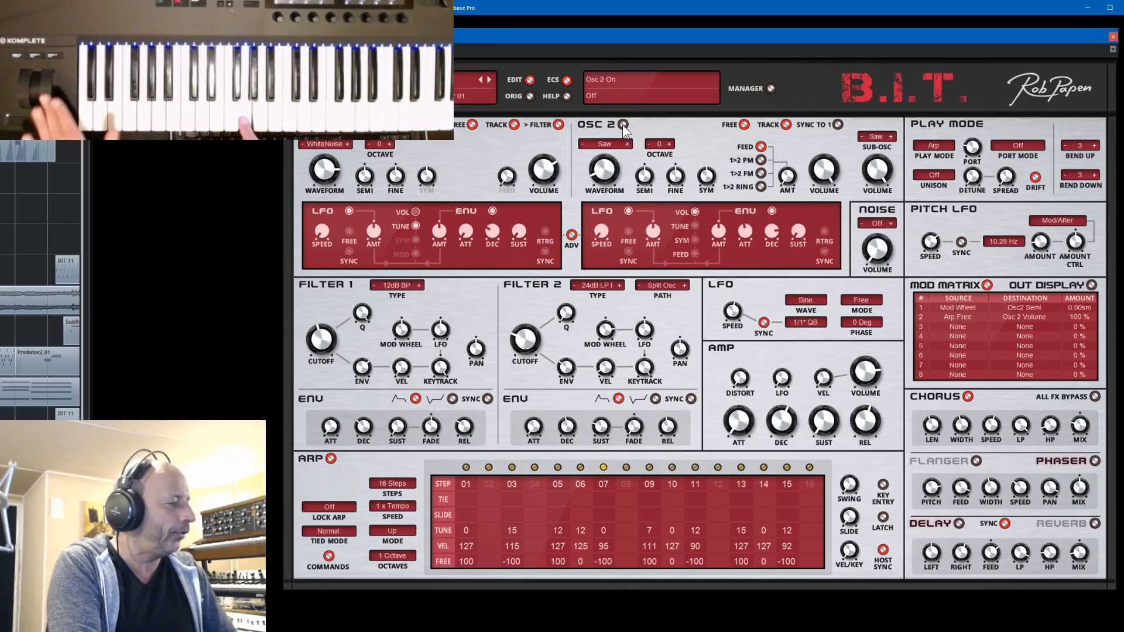
left_click(623, 125)
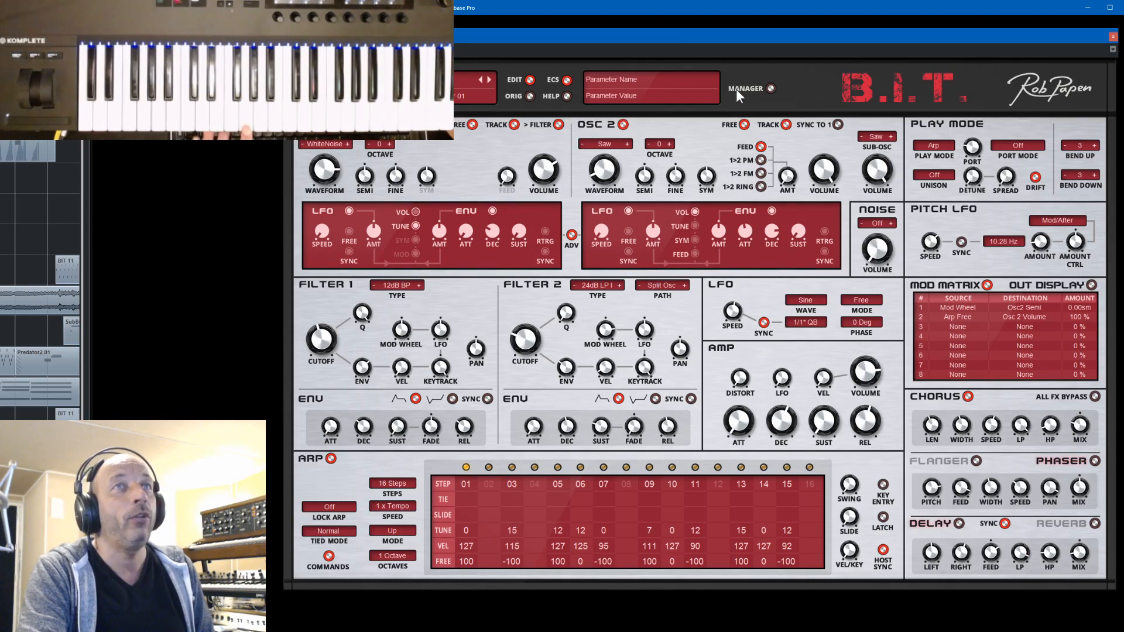
- Load Kraft at Work Seq 02 and then Kraft at Work Seq 01, and step forward from its synth controls to Seq 02
left_click(768, 87)
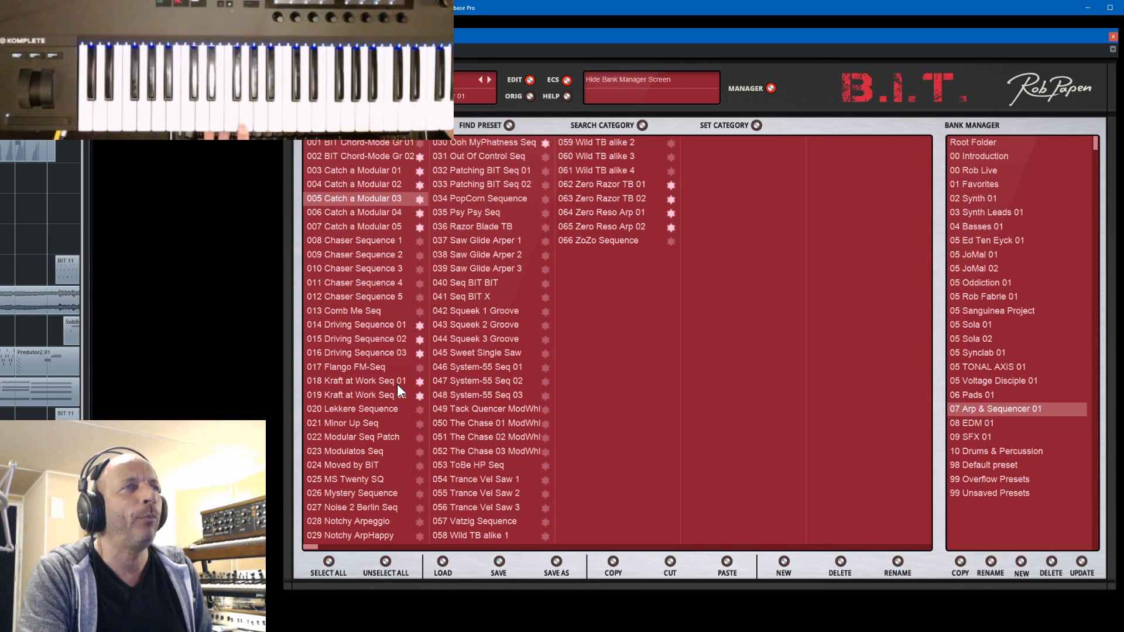
left_click(384, 396)
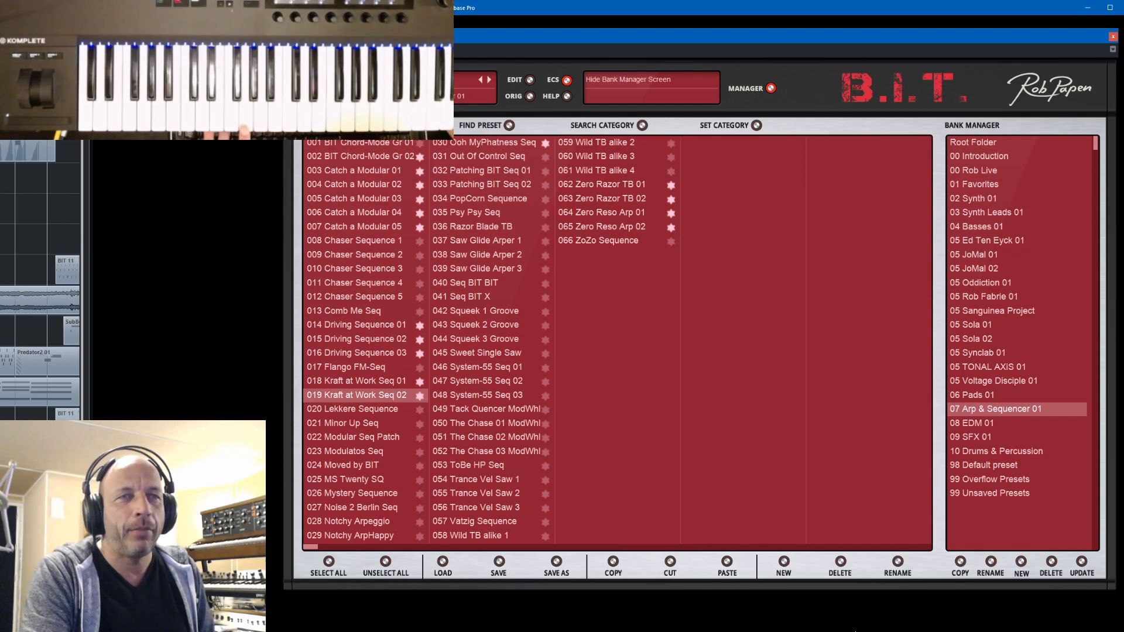
left_click(374, 382)
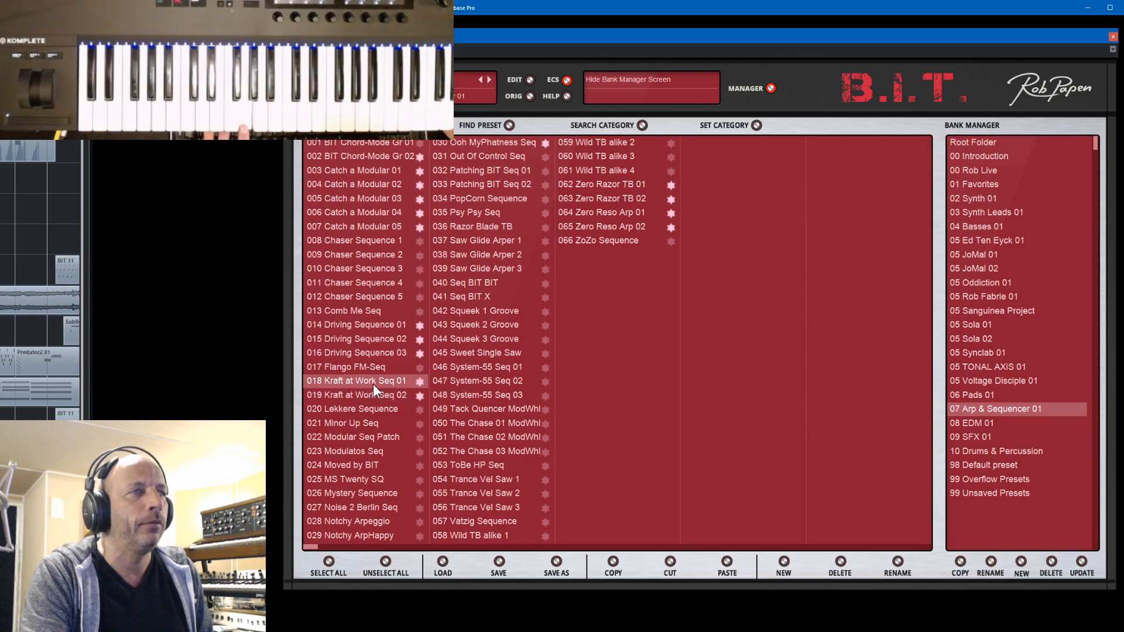
left_click(770, 88)
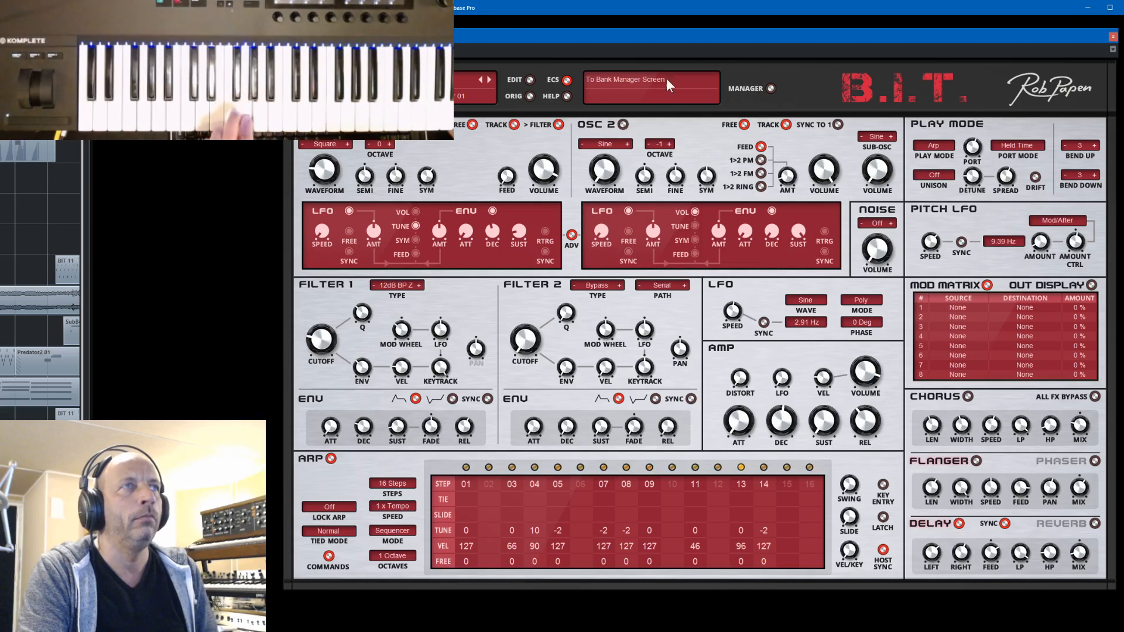
left_click(489, 78)
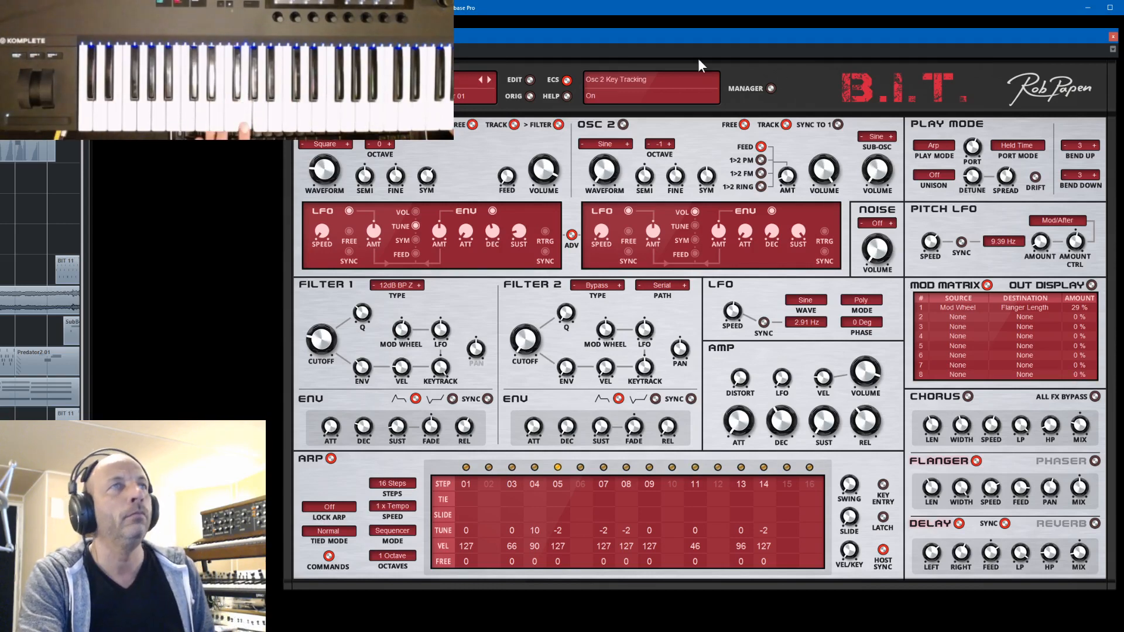
- Reopen the bank manager and switch to the YouTube live stream dashboard in the browser to view the chat
left_click(772, 88)
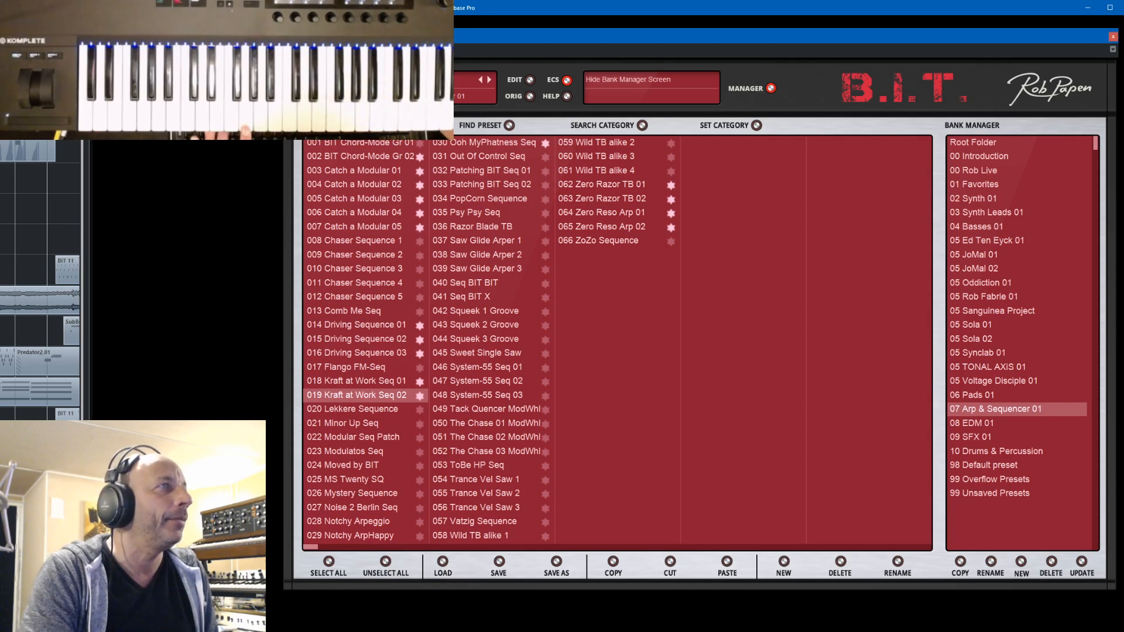
key("super+Down")
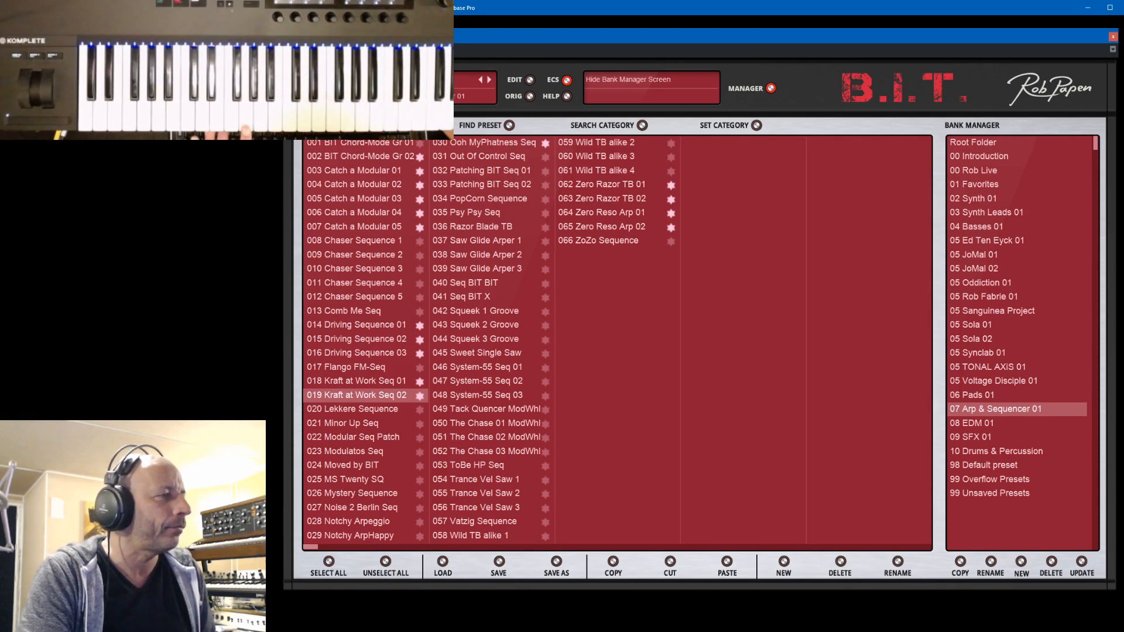
key("alt+Tab")
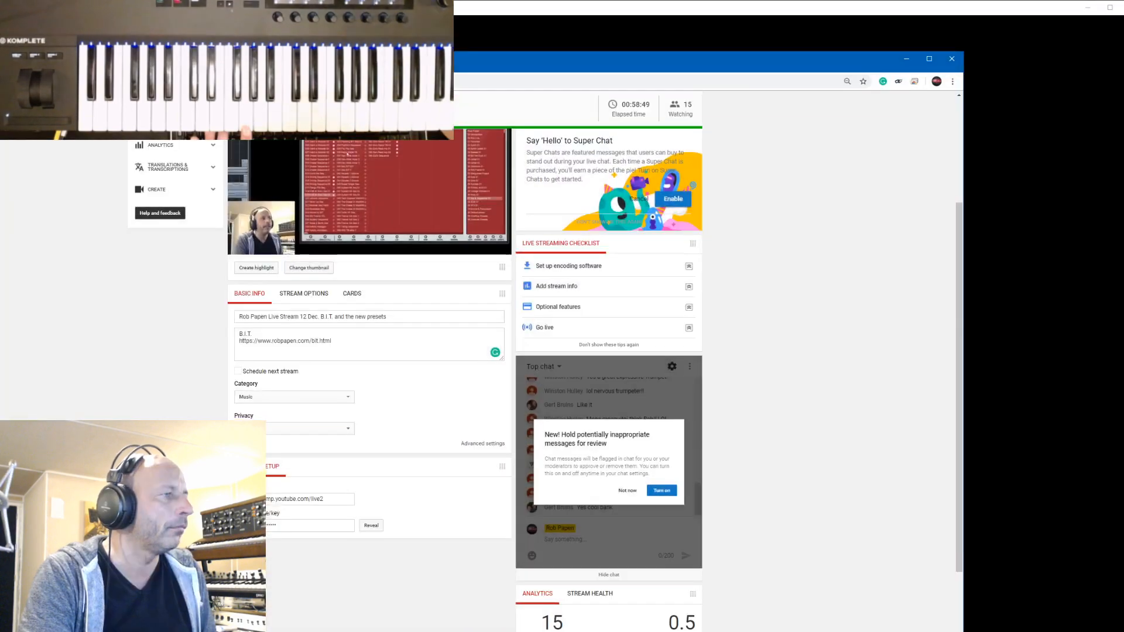
- Return from the live stream dashboard to the bank manager, and switch to the other open window to scroll through its page
key("super+Down")
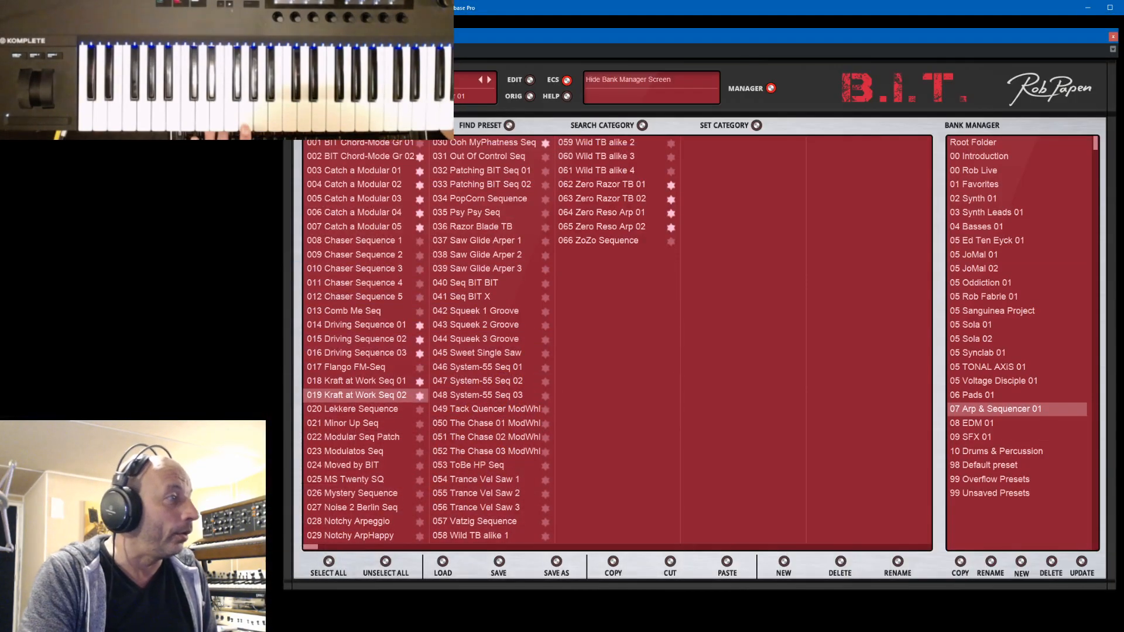
key("alt+Tab")
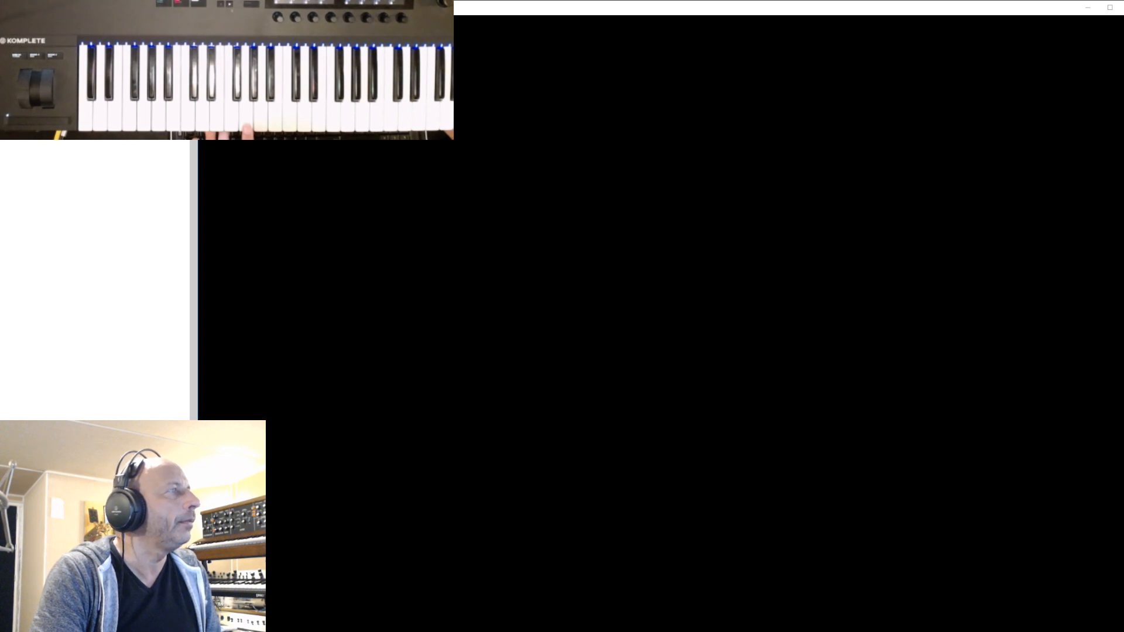
scroll(98, 280, "down", 10)
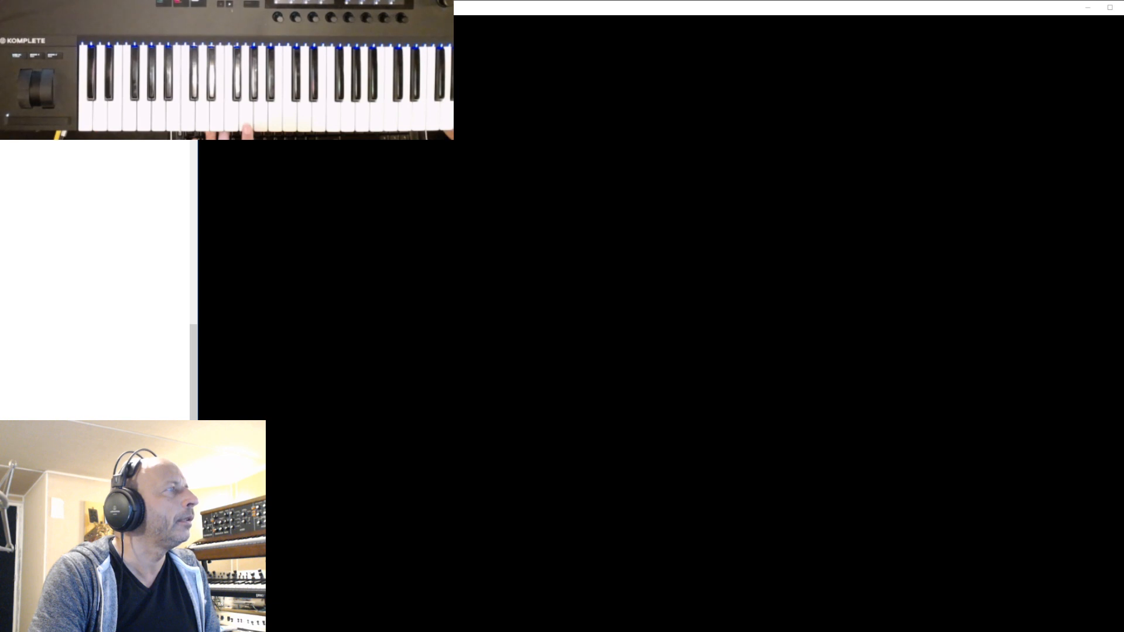
scroll(98, 280, "up", 2)
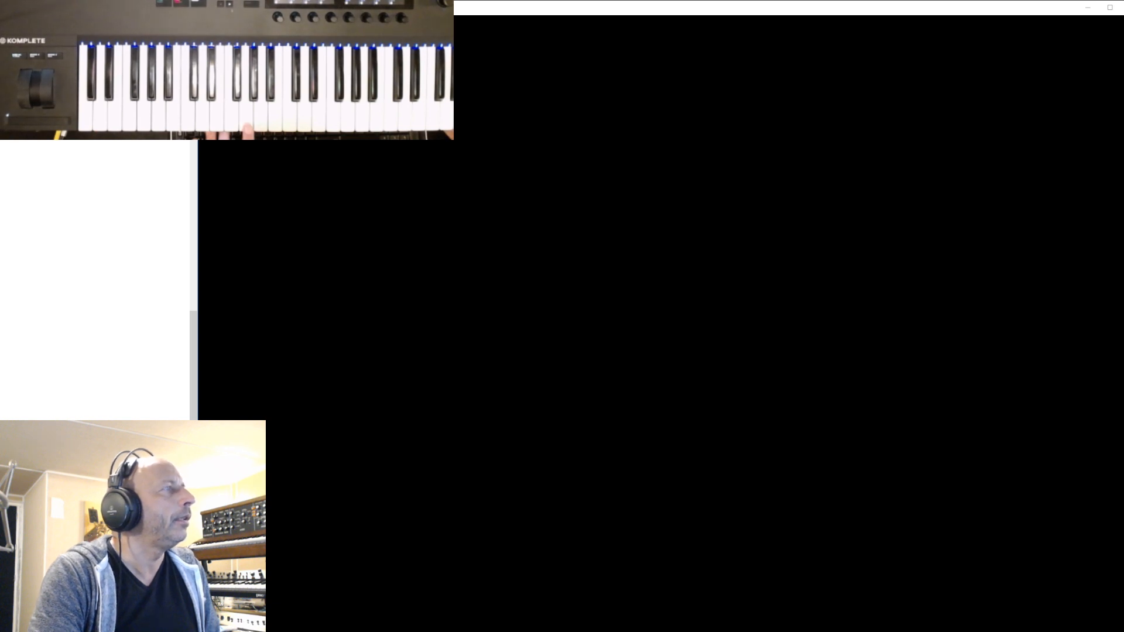
scroll(98, 280, "up", 7)
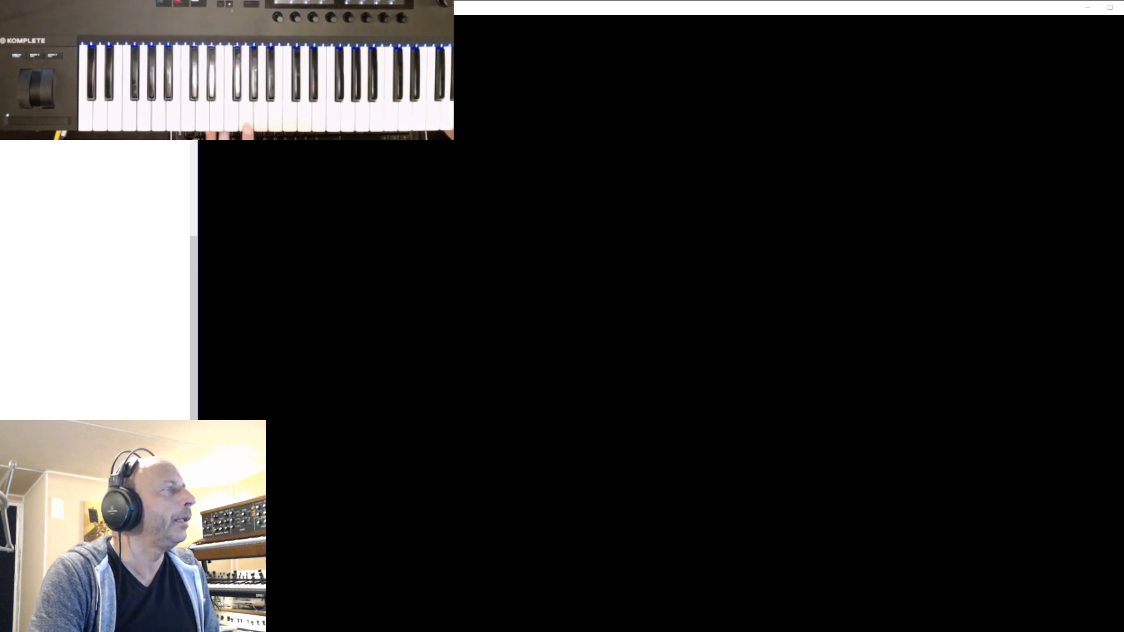
scroll(98, 280, "up", 3)
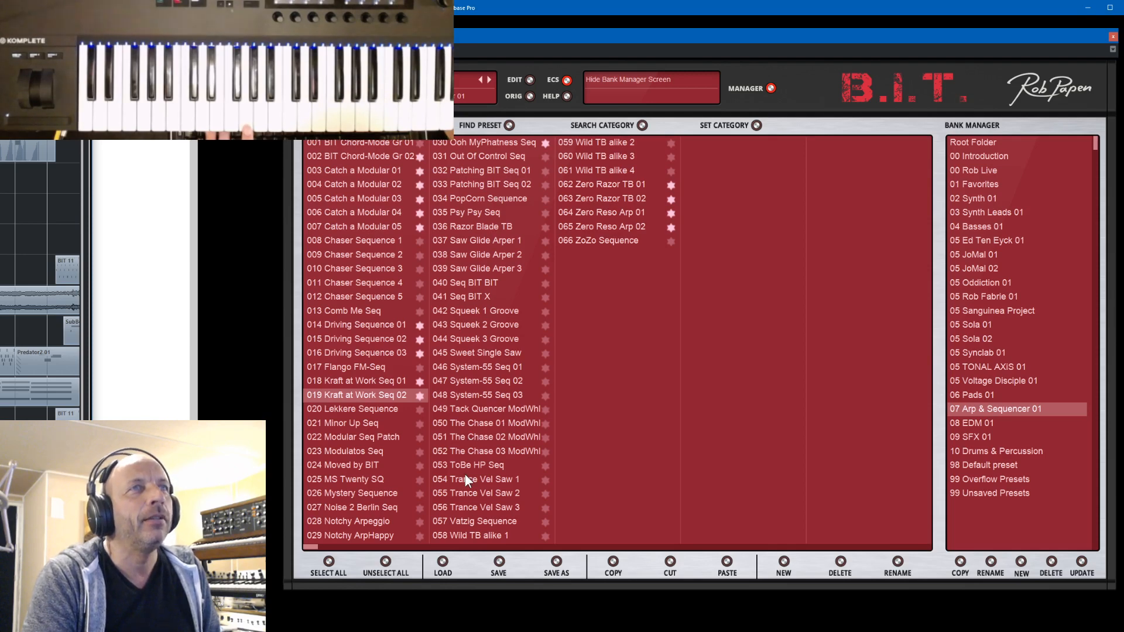
- Load the preset 030 Ooh MyPhatness Seq, show its synth controls and adjust filter 2's cutoff
left_click(479, 140)
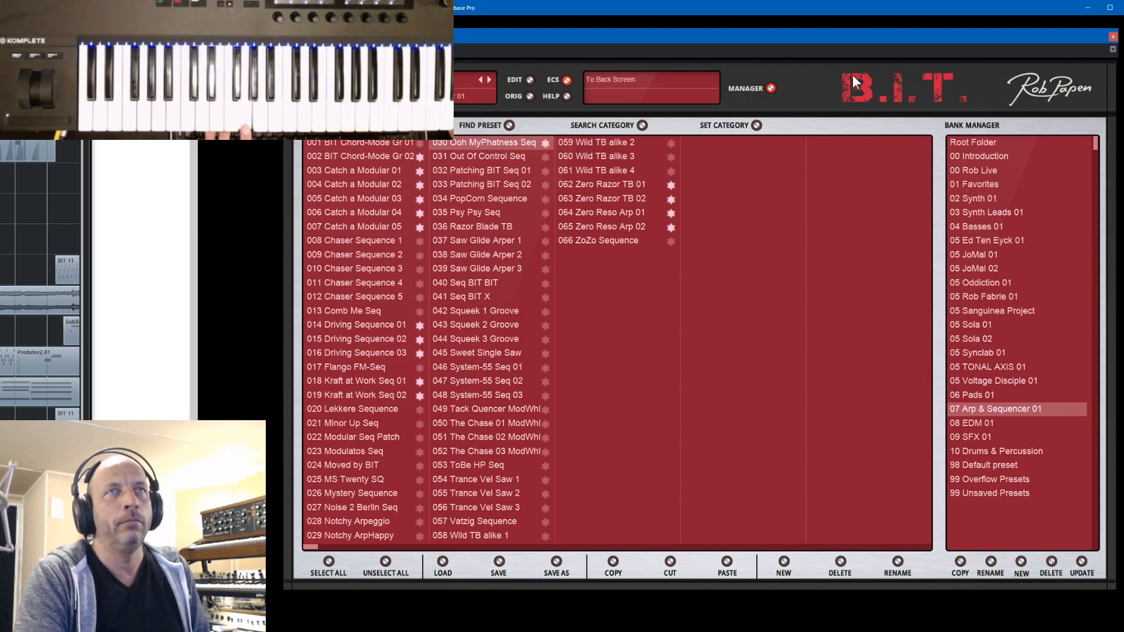
left_click(771, 89)
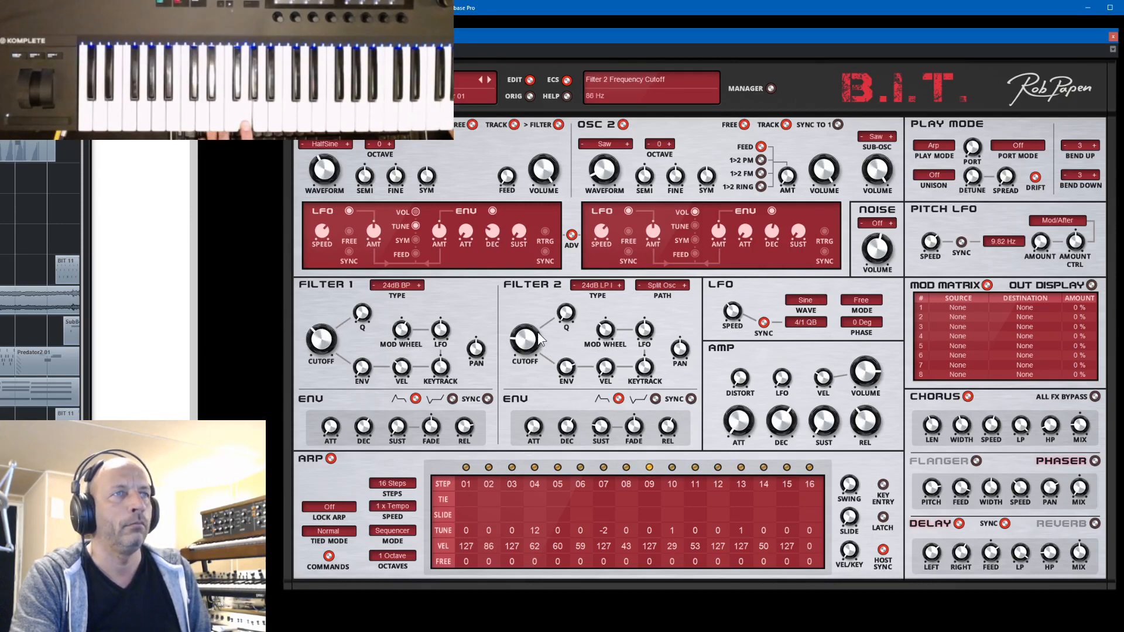
mouse_move(539, 335)
left_mouse_down()
mouse_move(550, 313)
mouse_move(555, 357)
mouse_move(536, 349)
mouse_move(539, 334)
mouse_move(542, 342)
left_mouse_up()
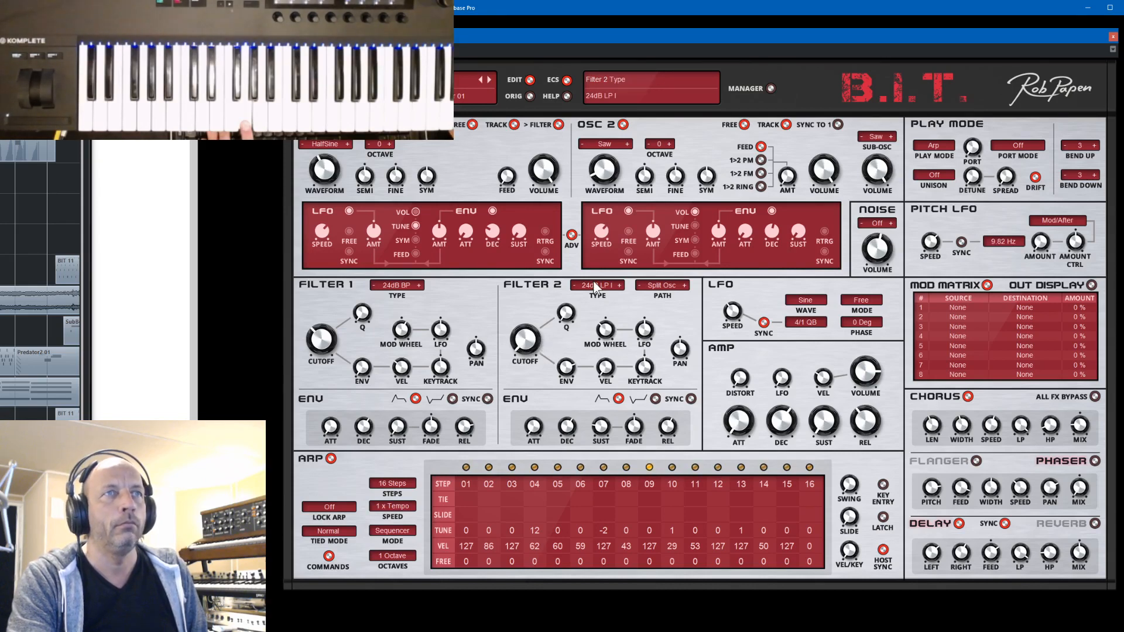
mouse_move(513, 323)
left_mouse_down()
mouse_move(525, 297)
mouse_move(526, 329)
left_mouse_up()
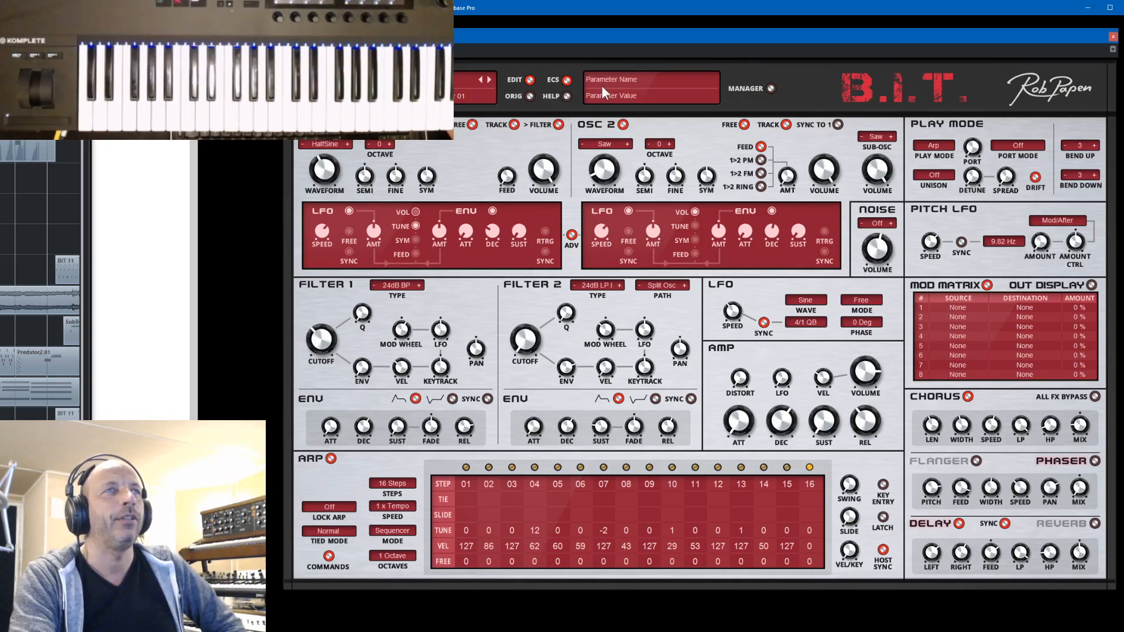
- Load the presets 064 Zero Reso Arp 01 and 062 Zero Razor TB 01 from the bank manager and return to the synth controls
left_click(771, 87)
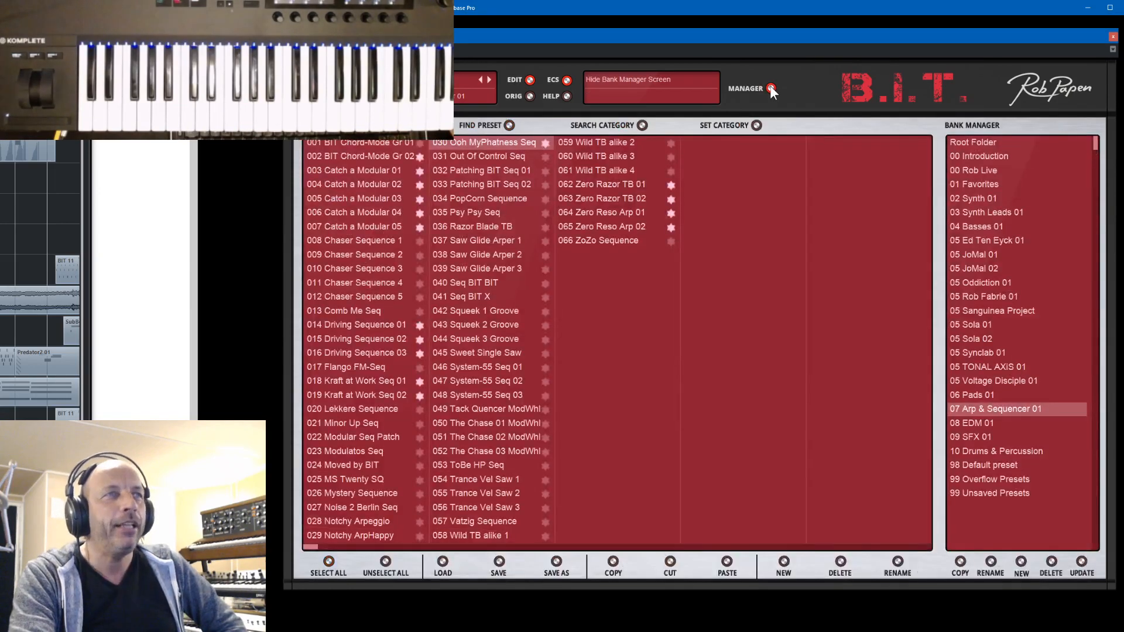
left_click(606, 212)
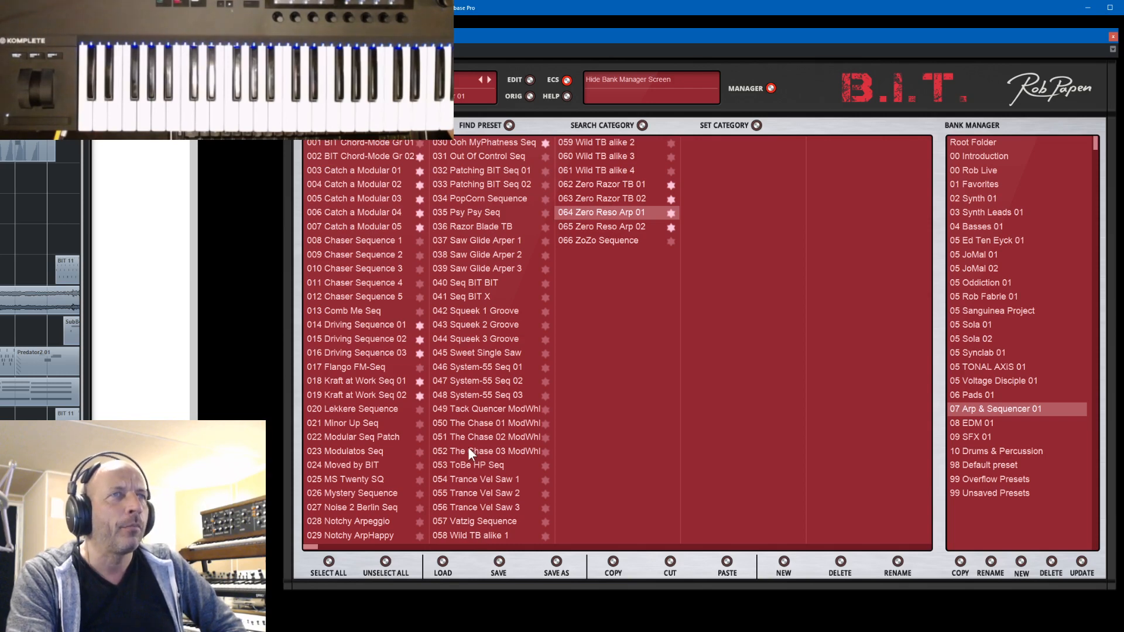
left_click(605, 185)
left_click(768, 89)
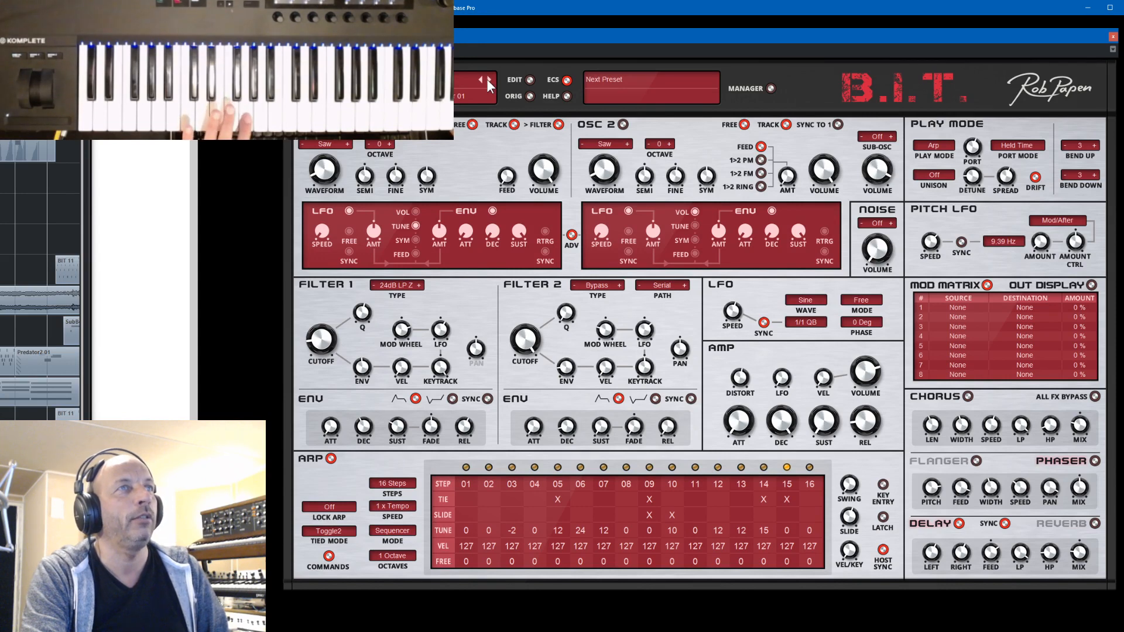
- Load the preset 063 Zero Razor TB 02 and compare its sound with the amp distortion lowered to 0% and raised again
left_click(486, 79)
mouse_move(487, 79)
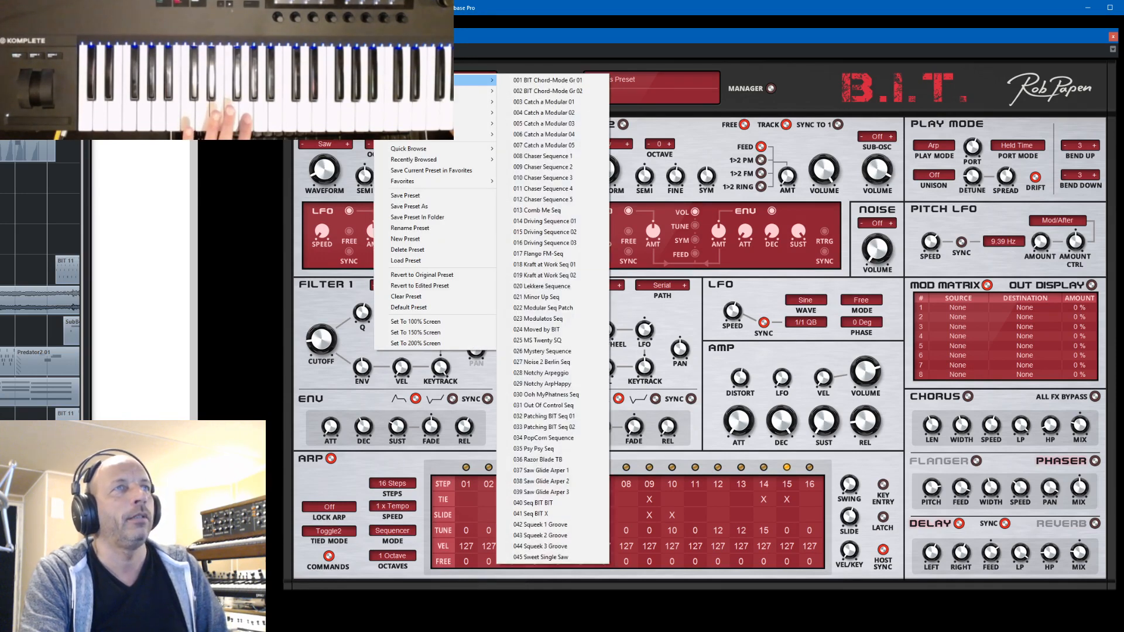
left_click(467, 58)
left_click(771, 89)
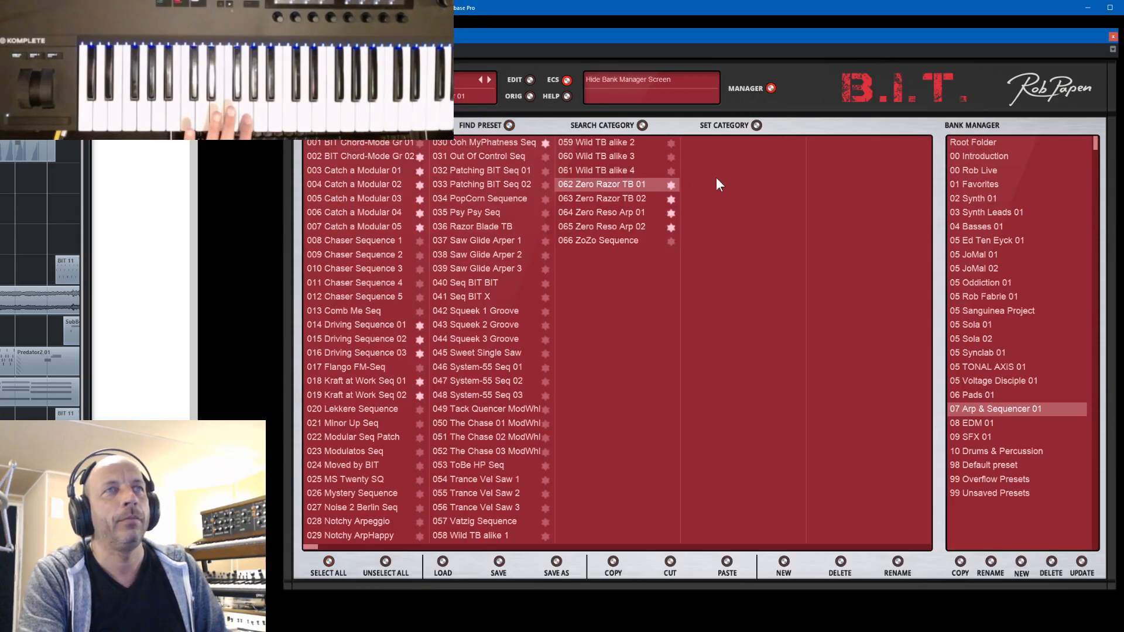
left_click(600, 199)
left_click(770, 88)
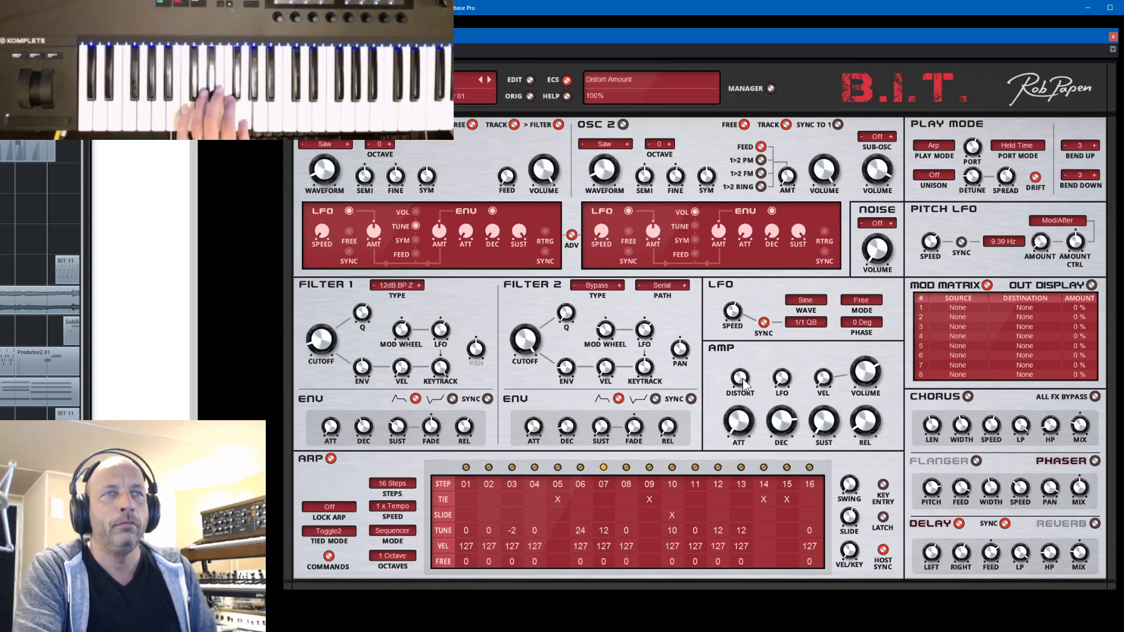
left_click_drag(742, 378, 764, 433)
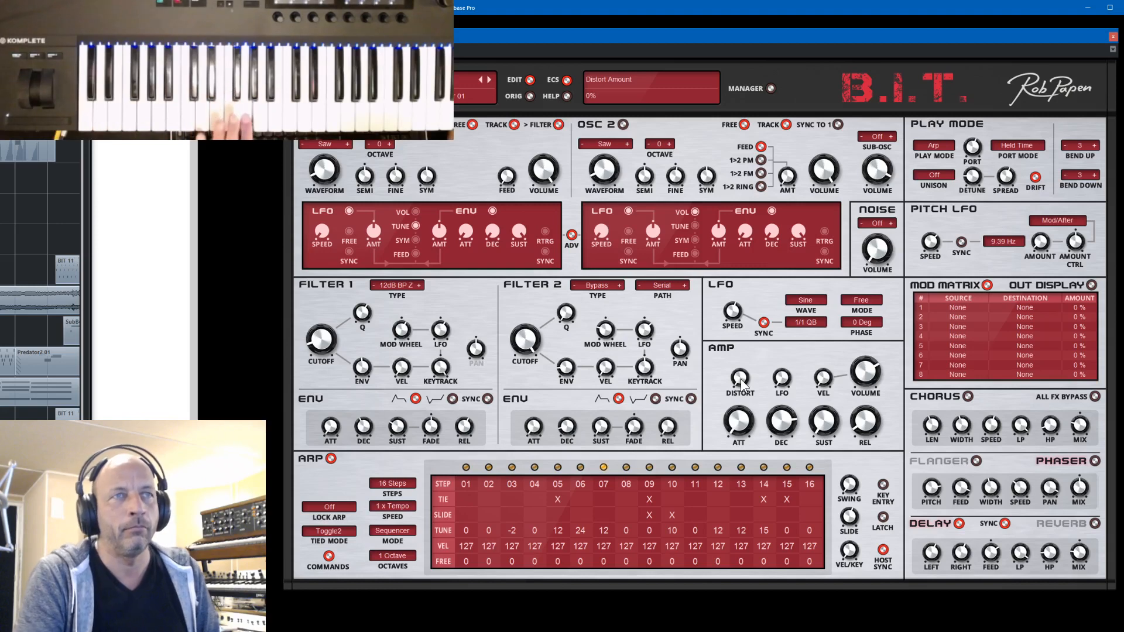
left_click_drag(740, 378, 729, 356)
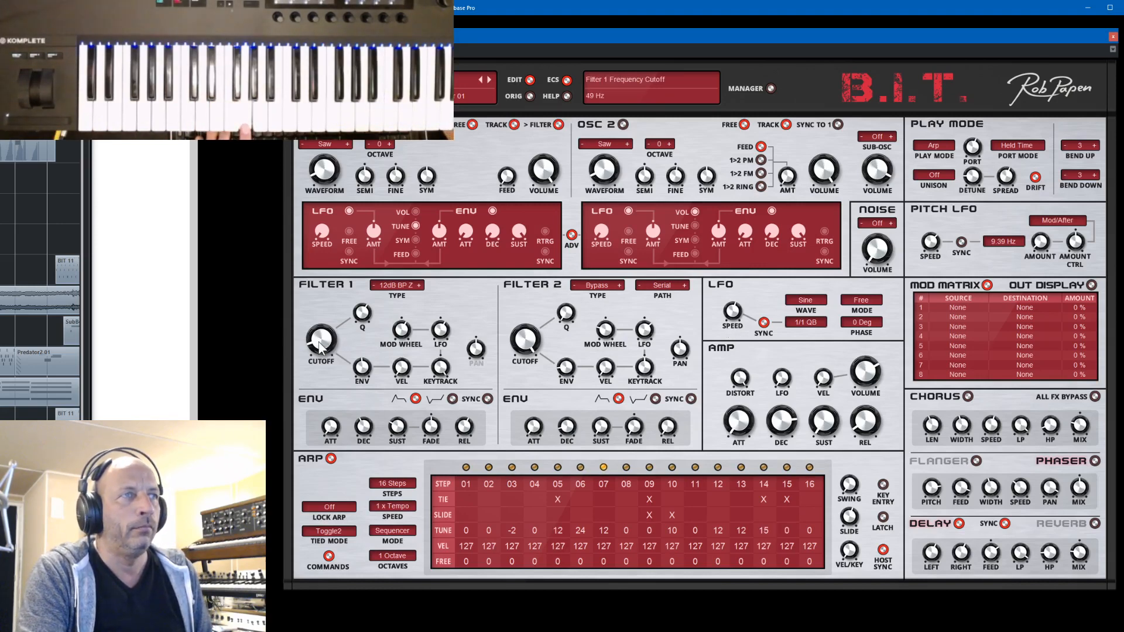
- Step forward to the next preset, adjust its amp envelope decay and set filter 1's envelope decay to 4 ms
left_click(489, 80)
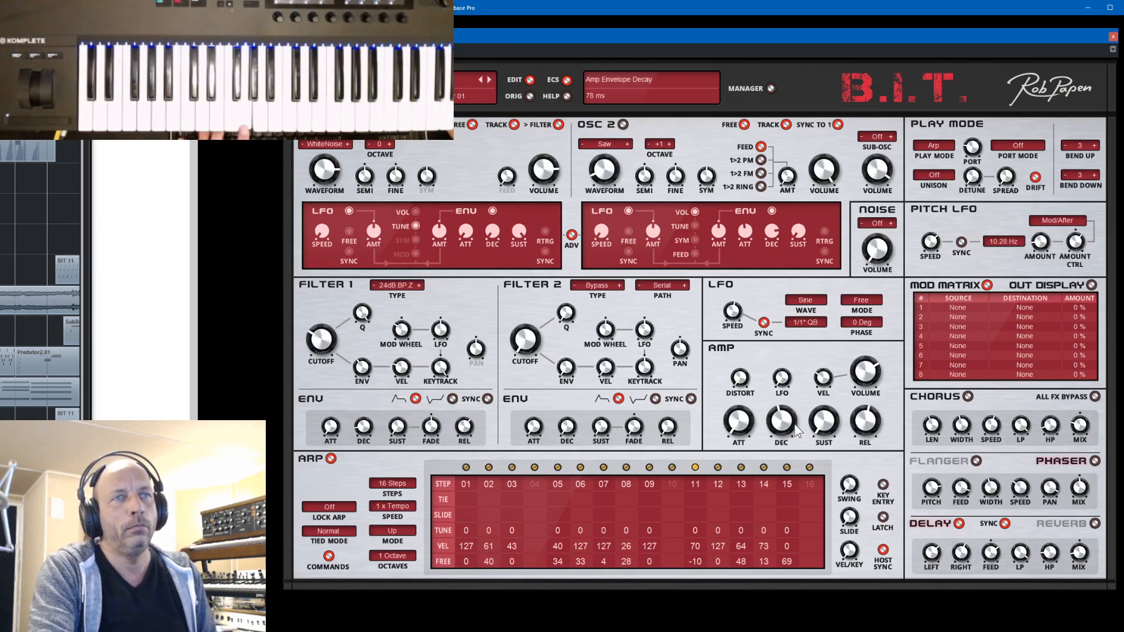
left_click_drag(796, 424, 795, 425)
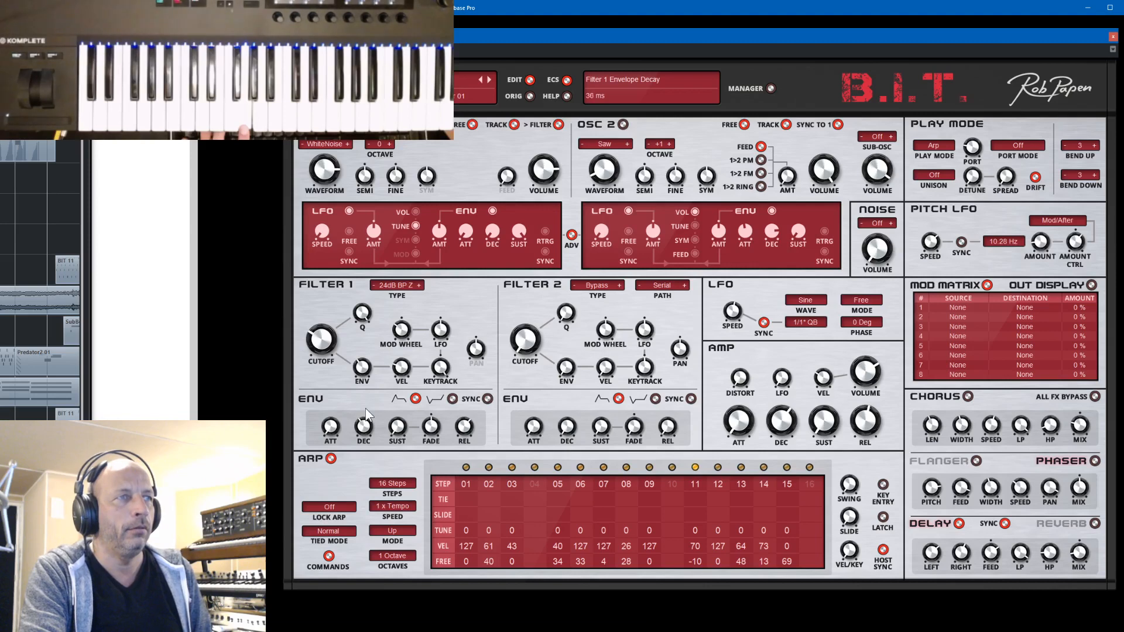
left_click_drag(366, 414, 369, 426)
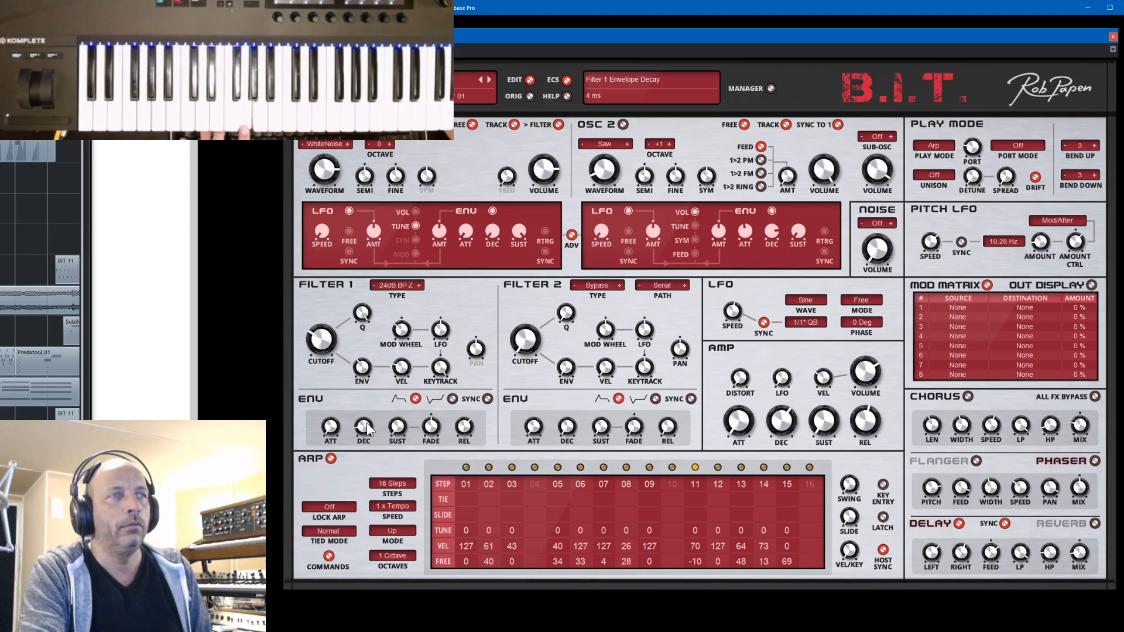